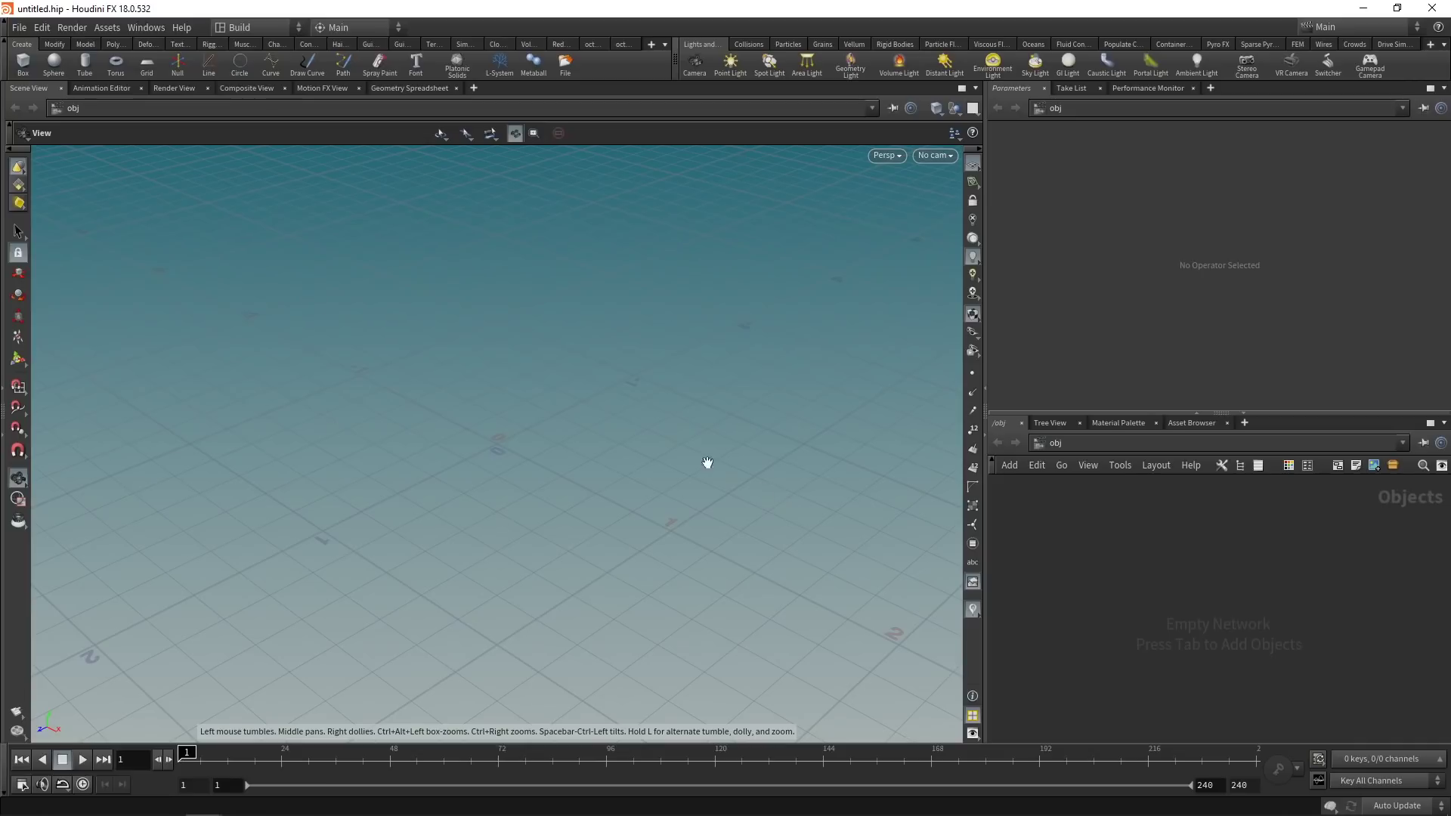
# Step: Switch the workspace to the Solaris desktop and move the network to the obj level
pyautogui.click(254, 28)
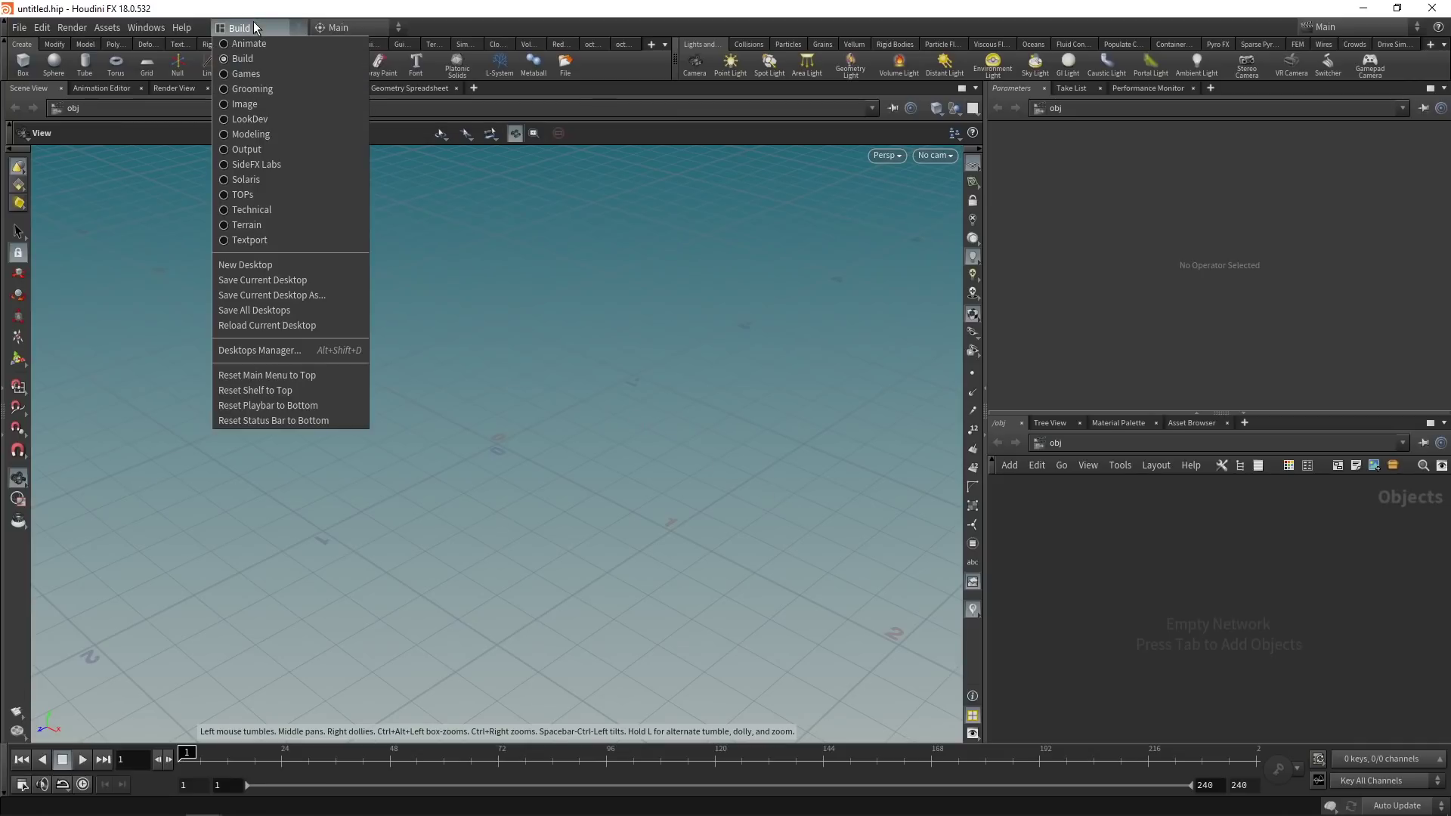
pyautogui.click(243, 179)
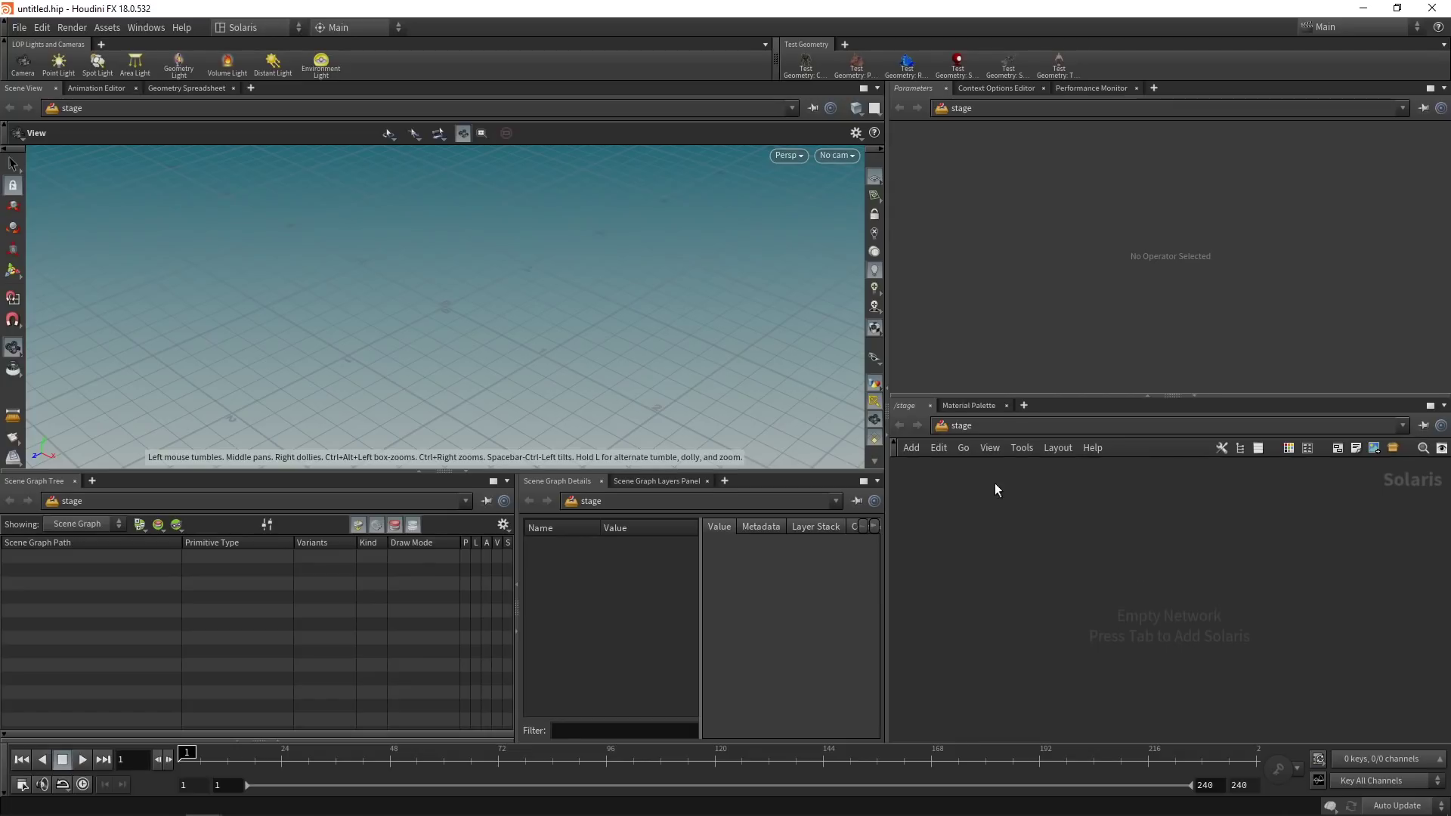
pyautogui.click(962, 425)
pyautogui.click(985, 493)
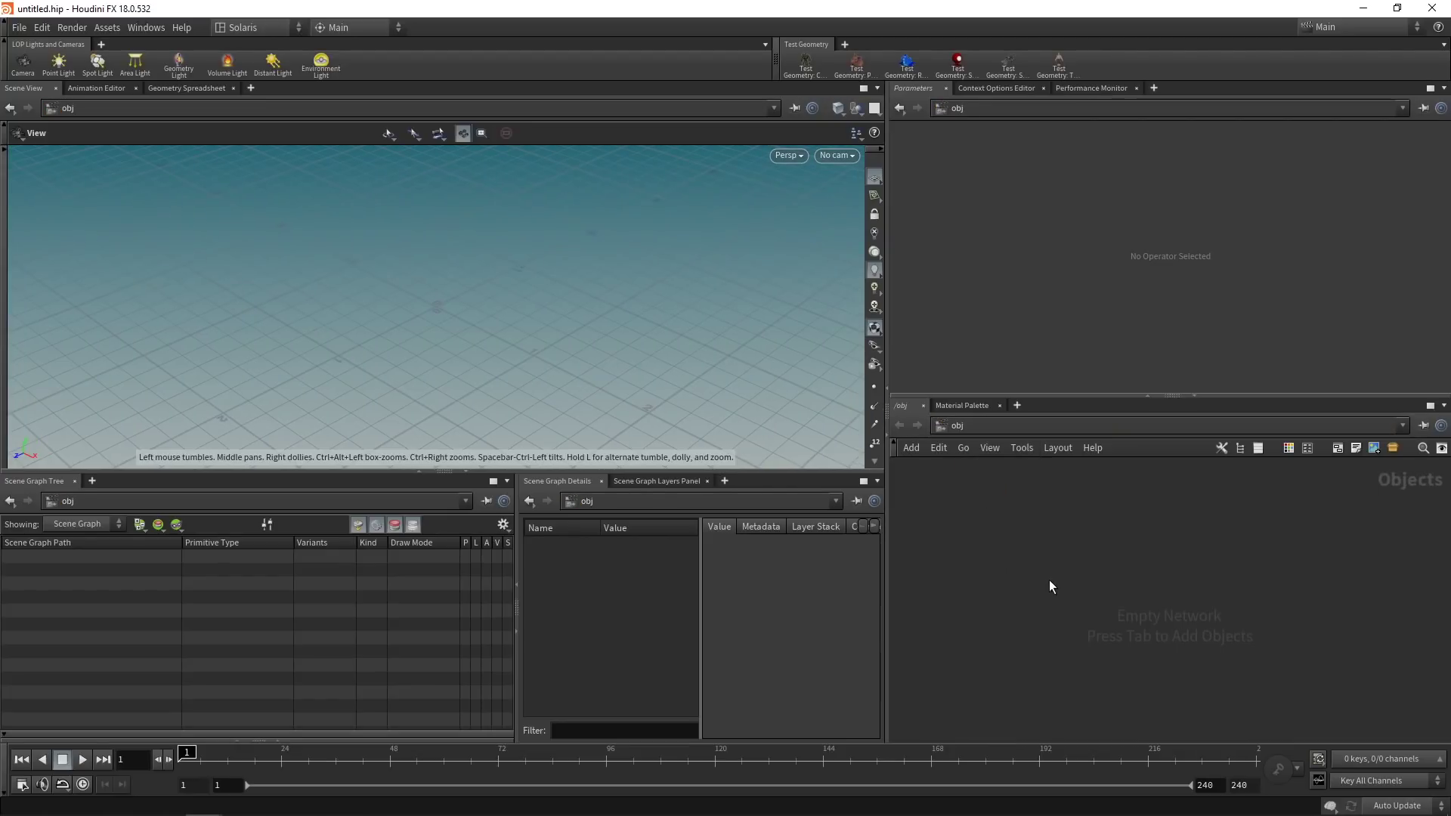
# Step: Add a pig head test geometry node (testgeometry_pighead1) and dive inside it
pyautogui.press('Tab')
pyautogui.write('pighead')
pyautogui.press('Return')
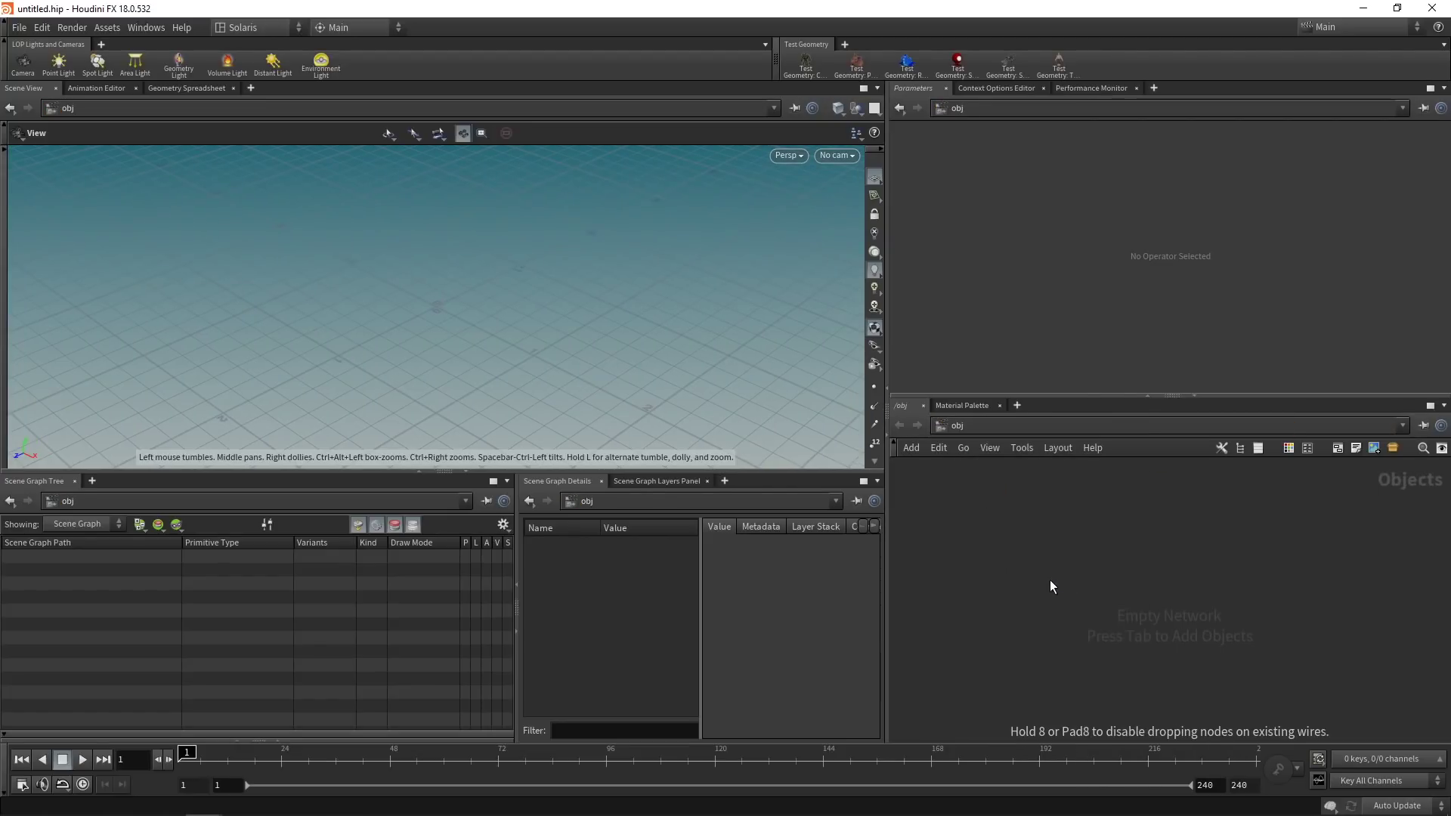
pyautogui.click(1050, 579)
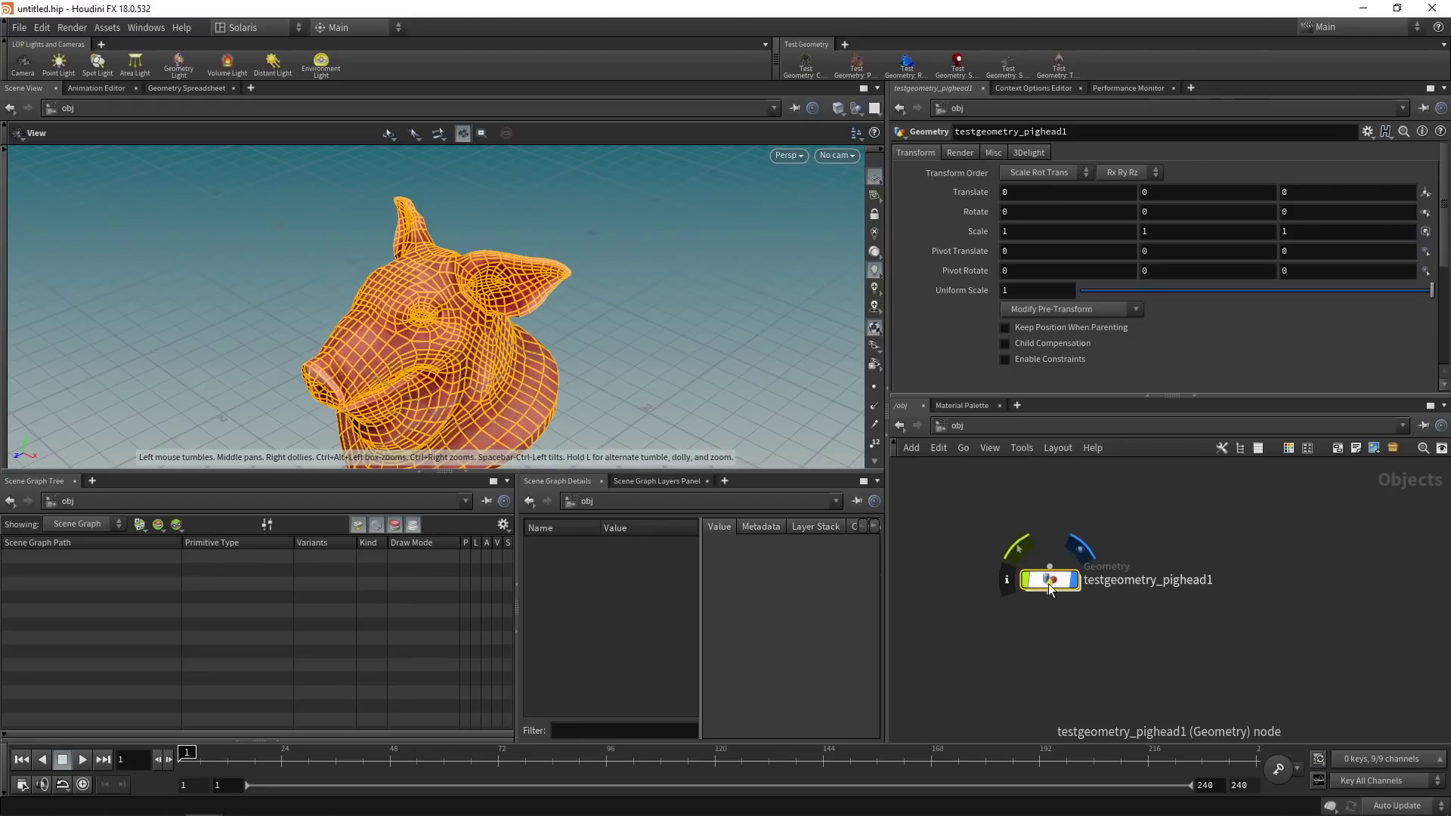
pyautogui.doubleClick(1050, 583)
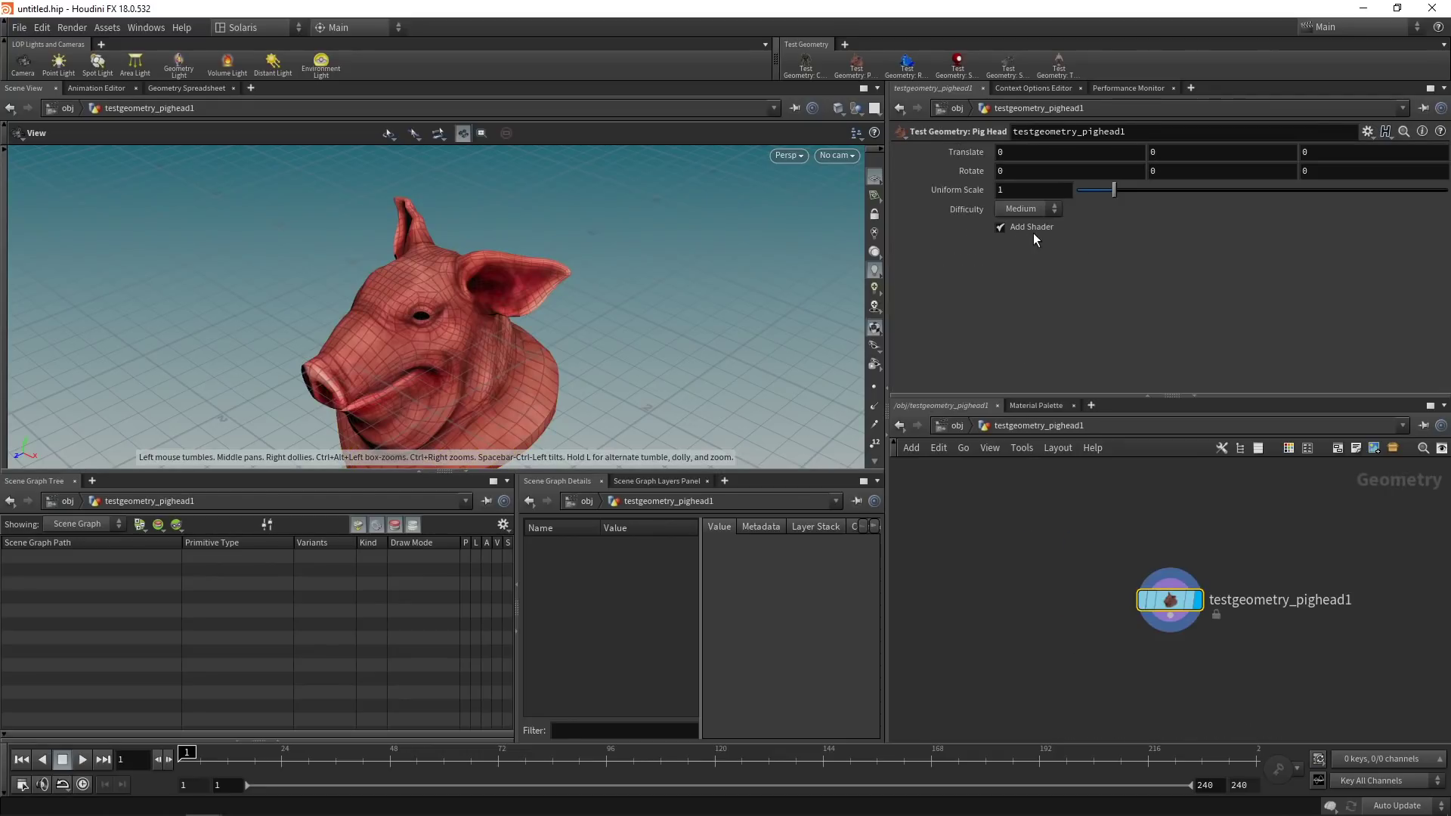
# Step: Return to the stage network and add a SOP Import node
pyautogui.click(945, 425)
pyautogui.click(945, 428)
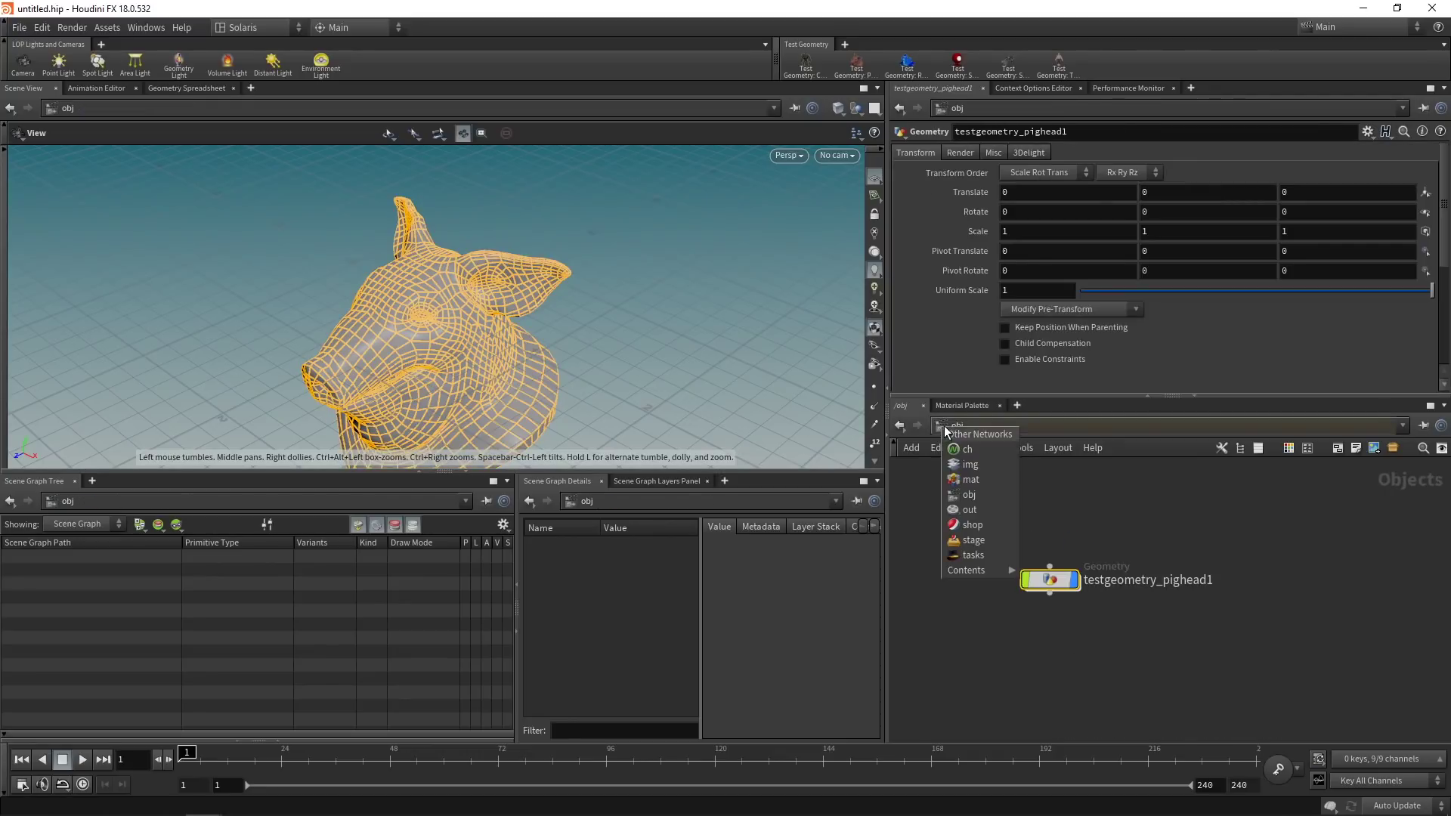
pyautogui.click(964, 541)
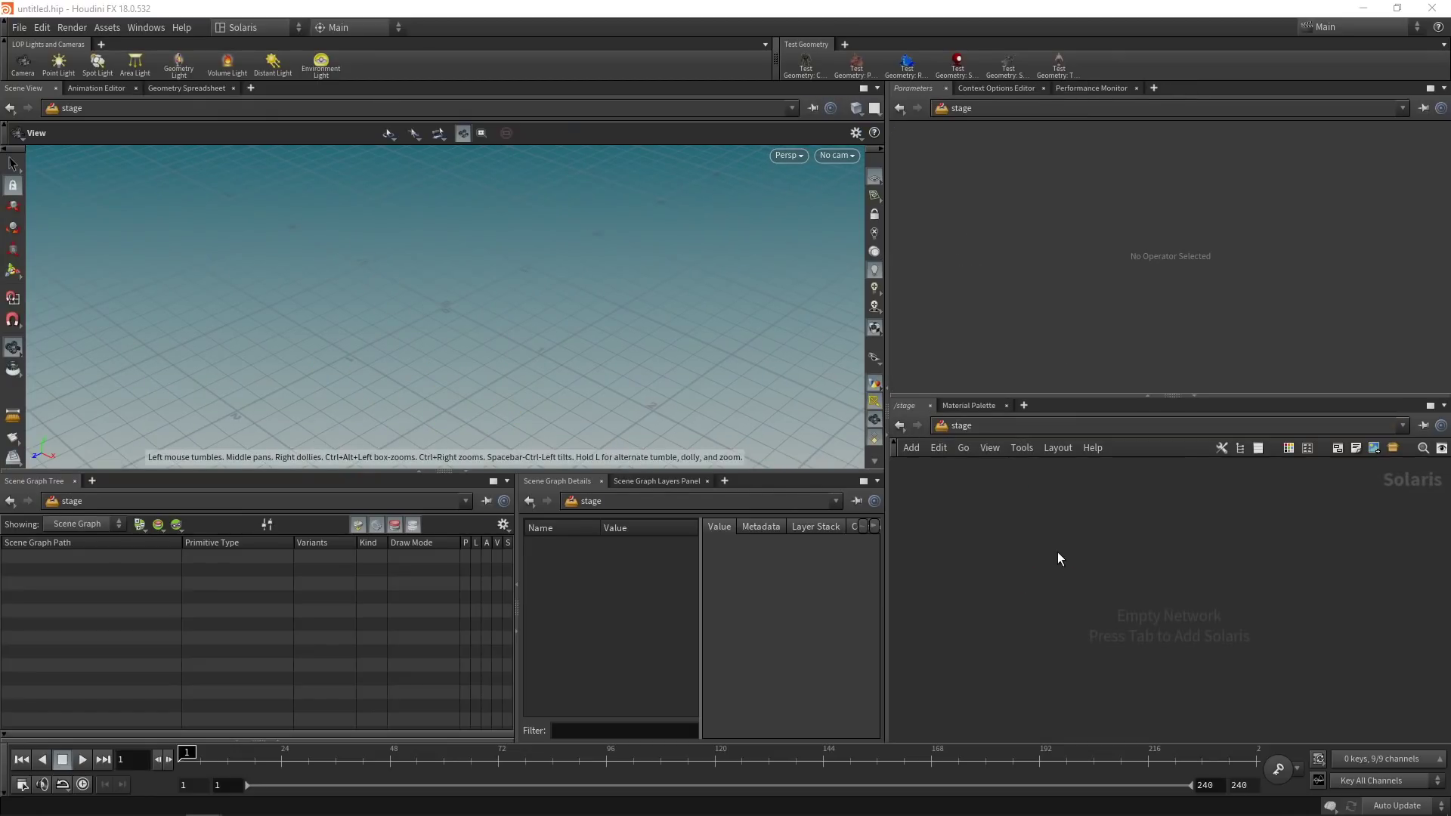
pyautogui.press('Tab')
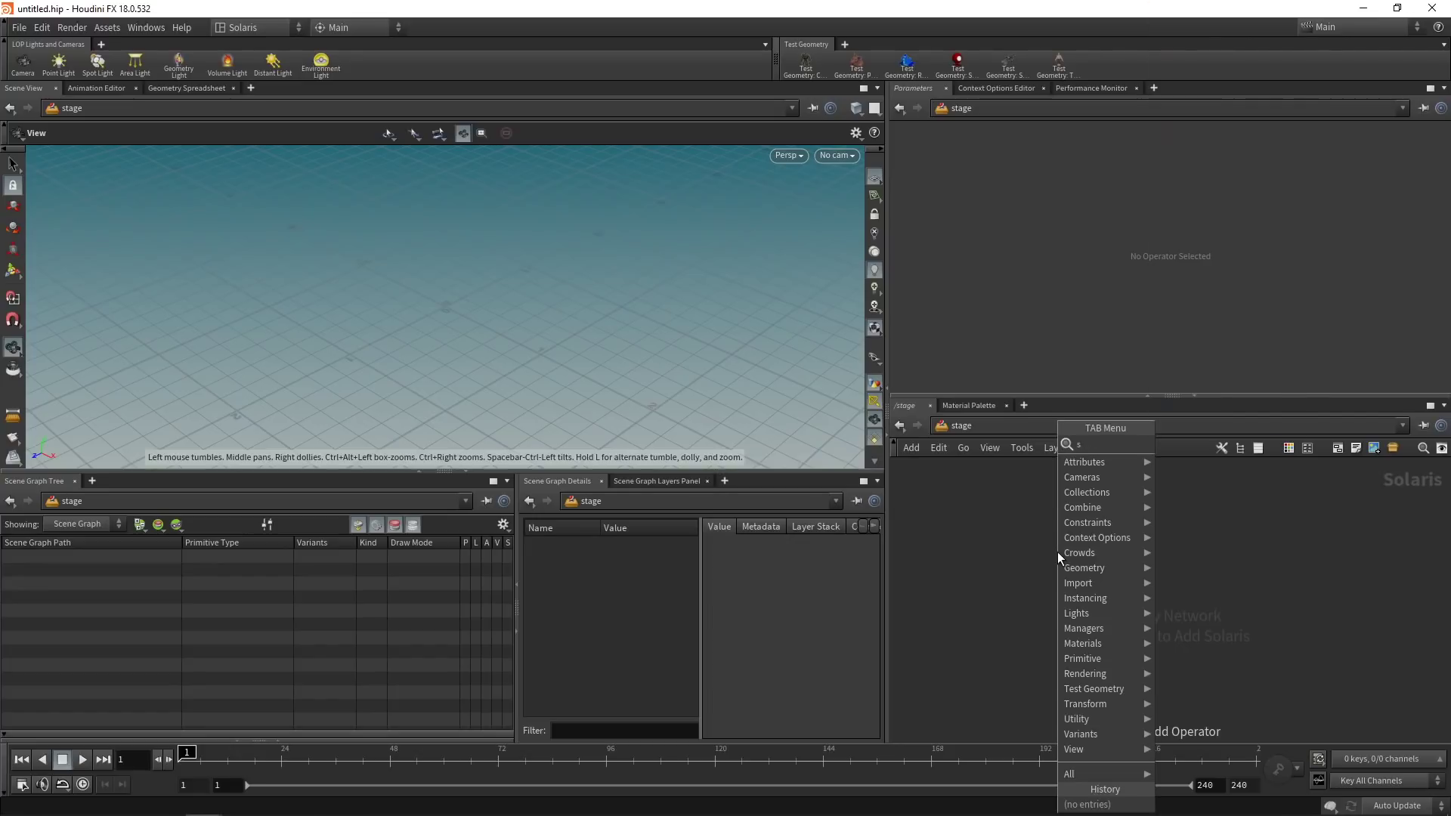
pyautogui.write('sopi')
pyautogui.press('Return')
pyautogui.click(1058, 552)
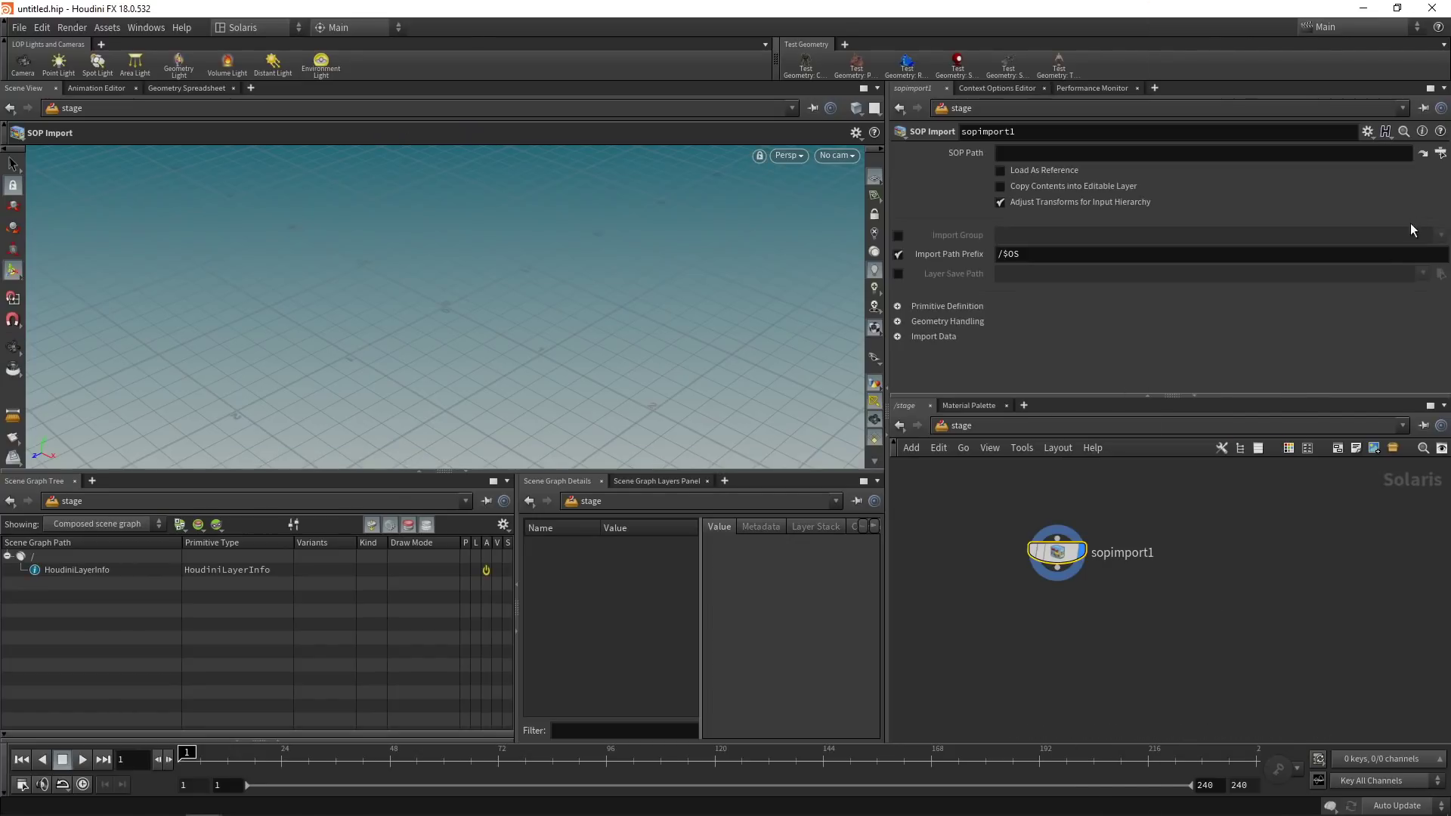
# Step: Set the SOP Import path to /obj/testgeometry_pighead1 and view the pig head from the front
pyautogui.click(1439, 154)
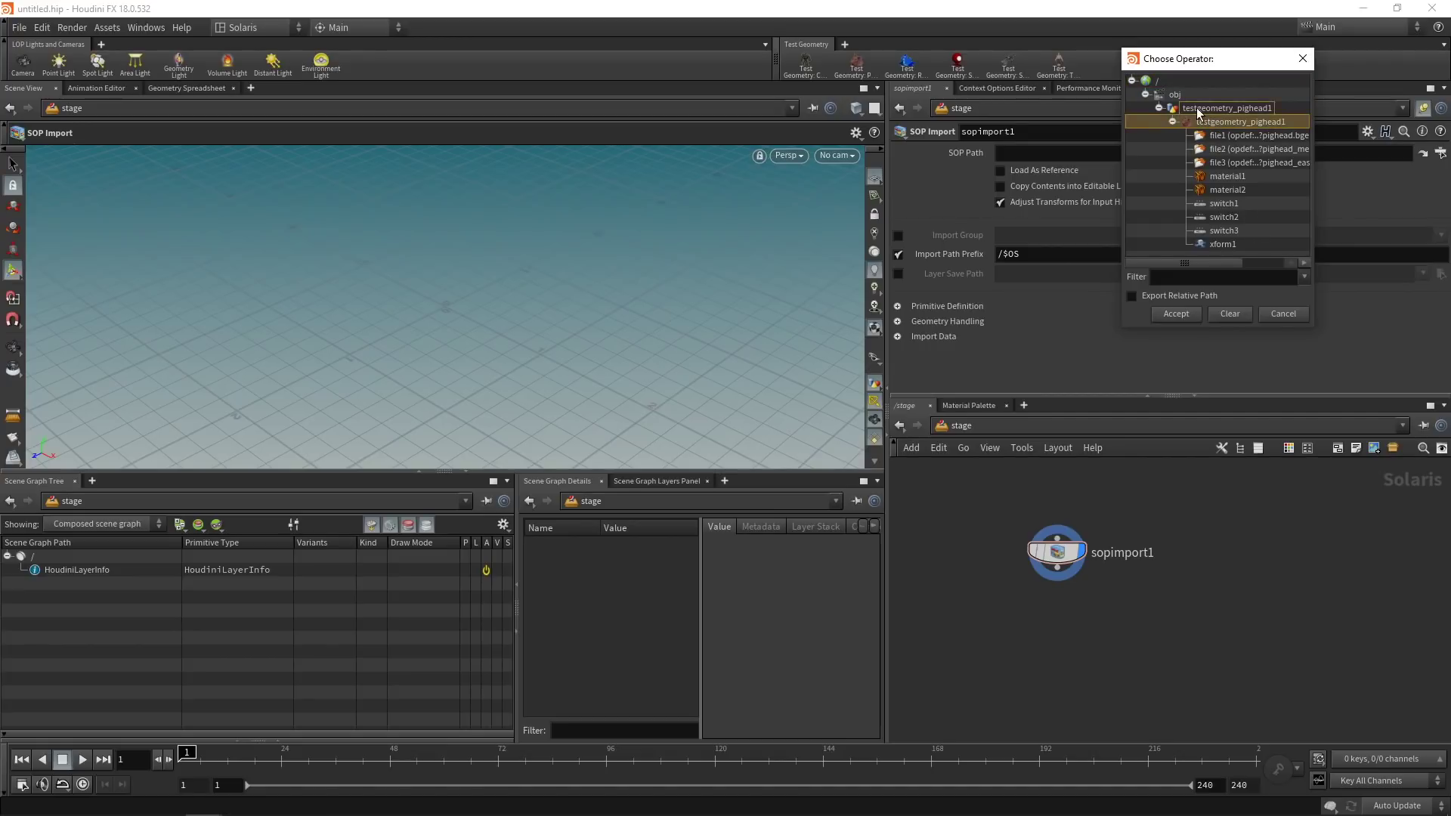
pyautogui.click(1196, 108)
pyautogui.click(1158, 108)
pyautogui.click(1184, 314)
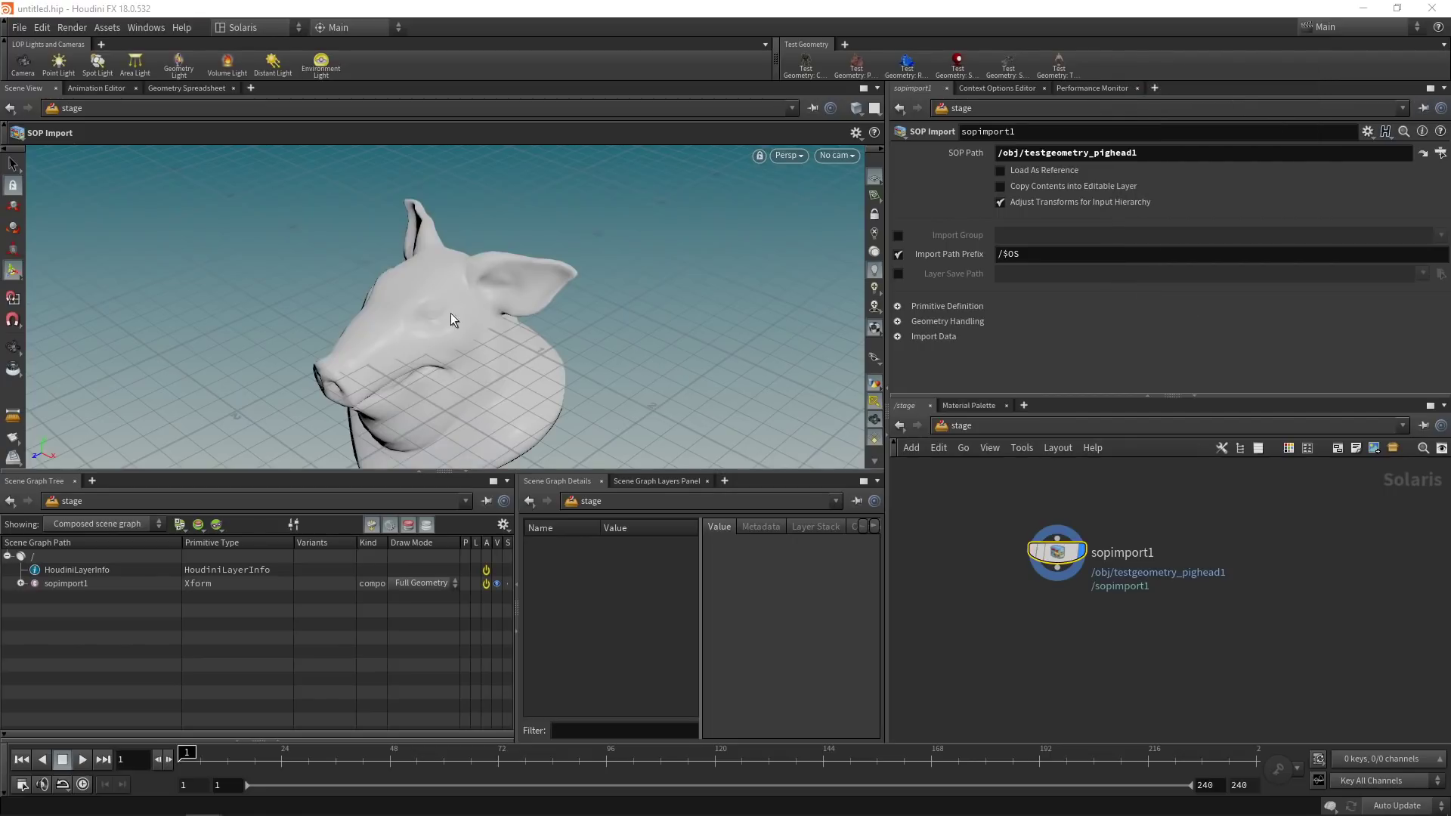
pyautogui.moveTo(564, 288); pyautogui.dragTo(287, 189)
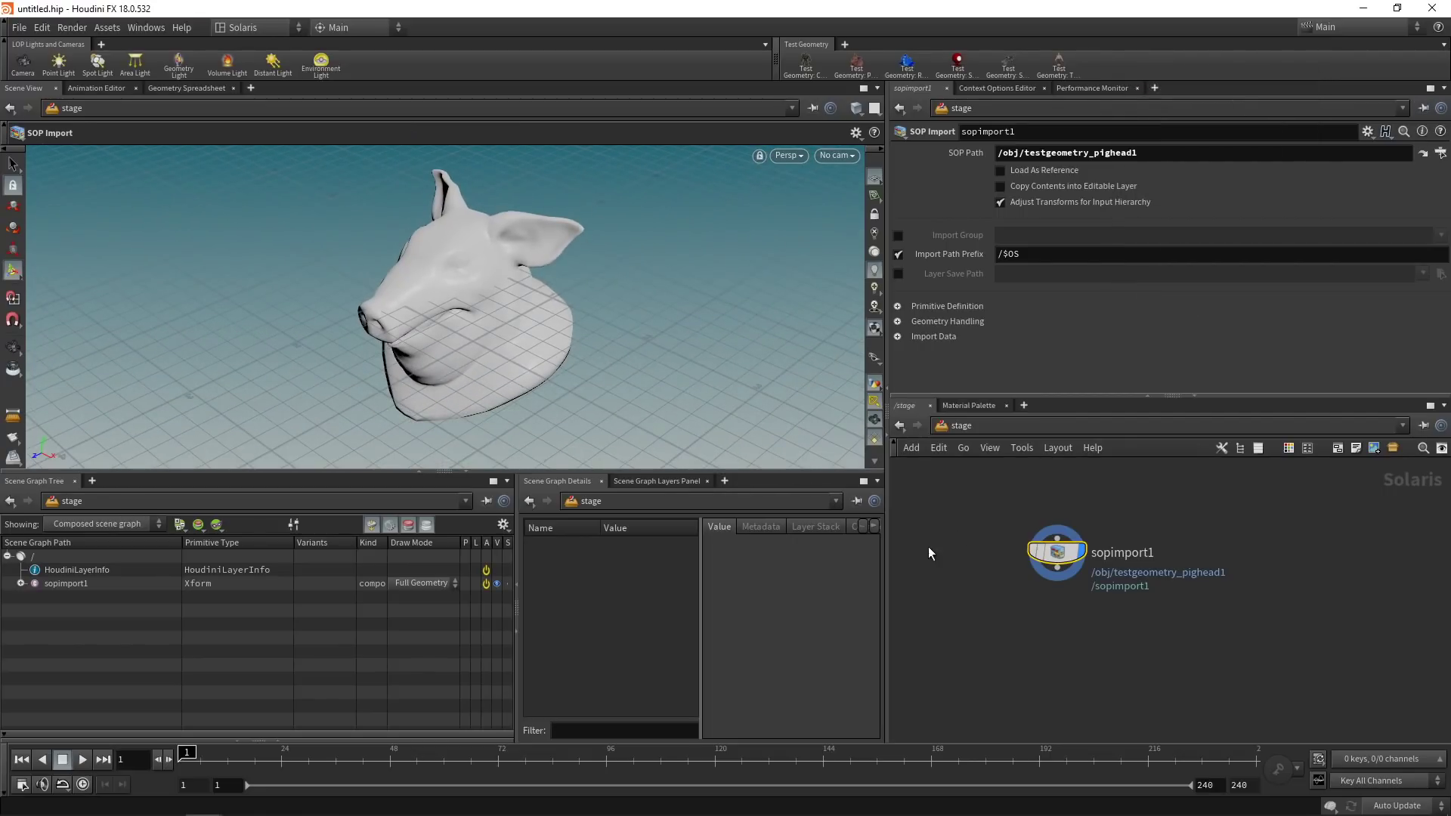
# Step: Add domelight1 and camera1, texturing the dome light with summer_shade_01.HDR
pyautogui.click(322, 65)
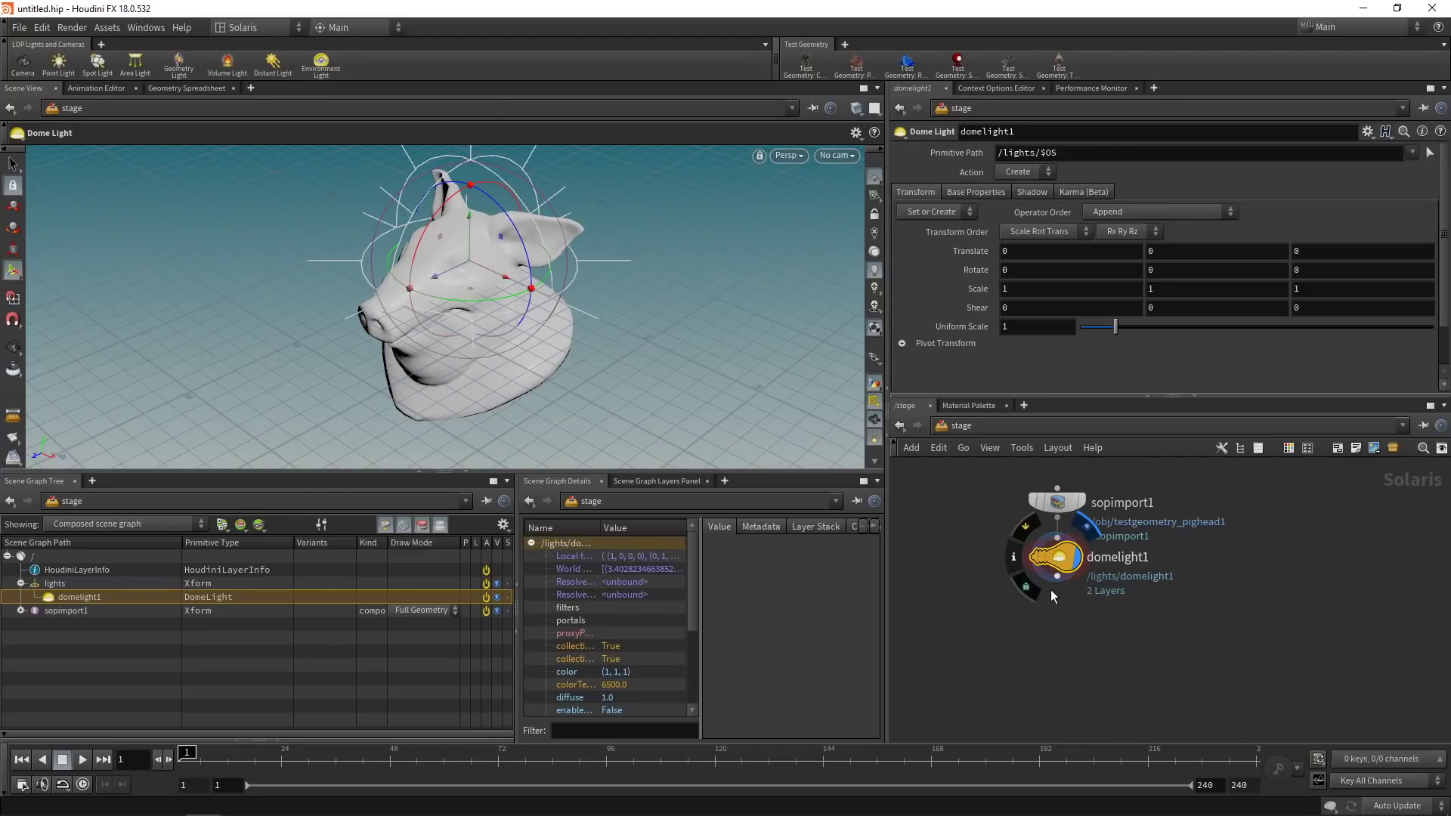
pyautogui.click(29, 74)
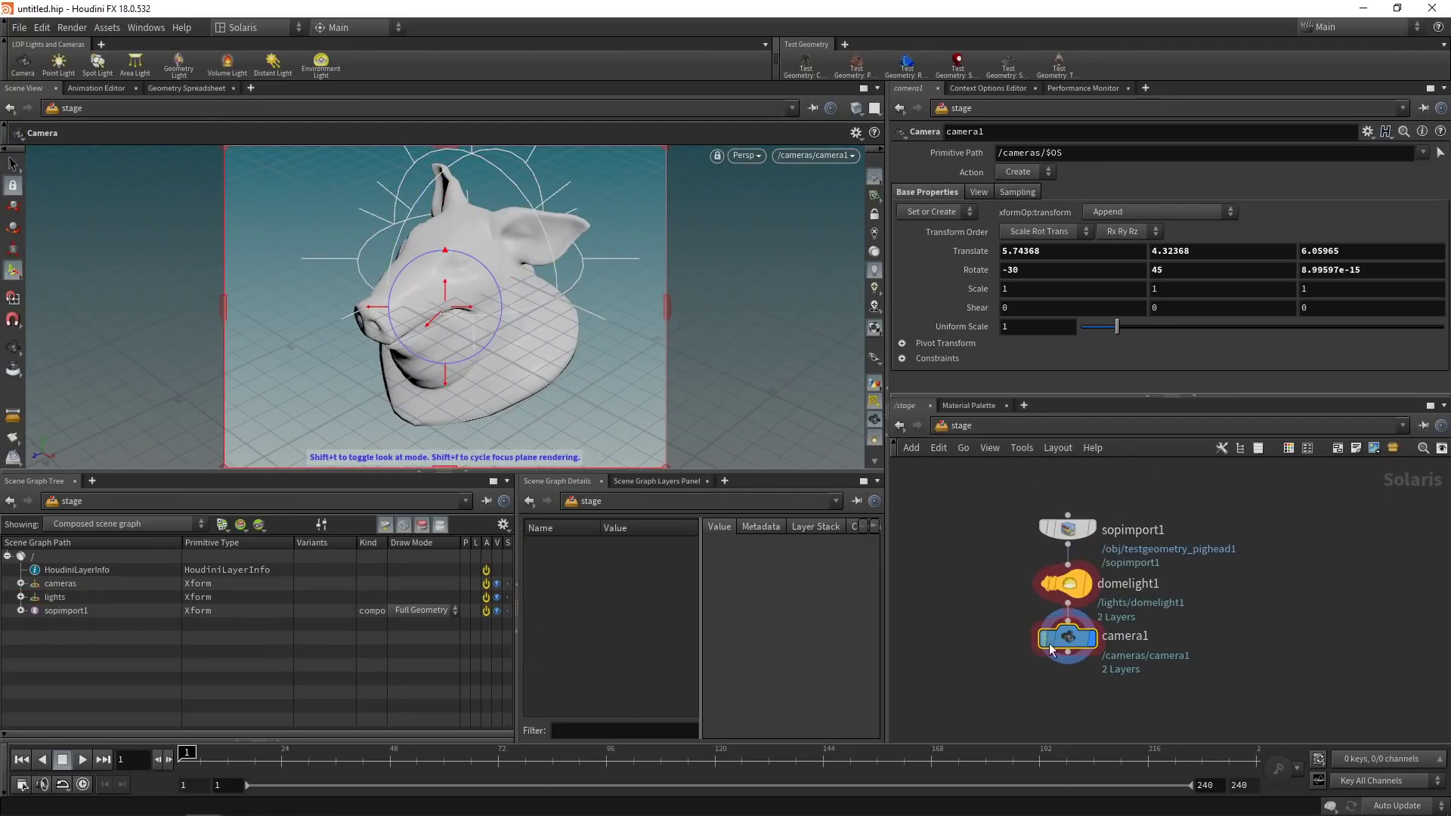
pyautogui.click(1121, 598)
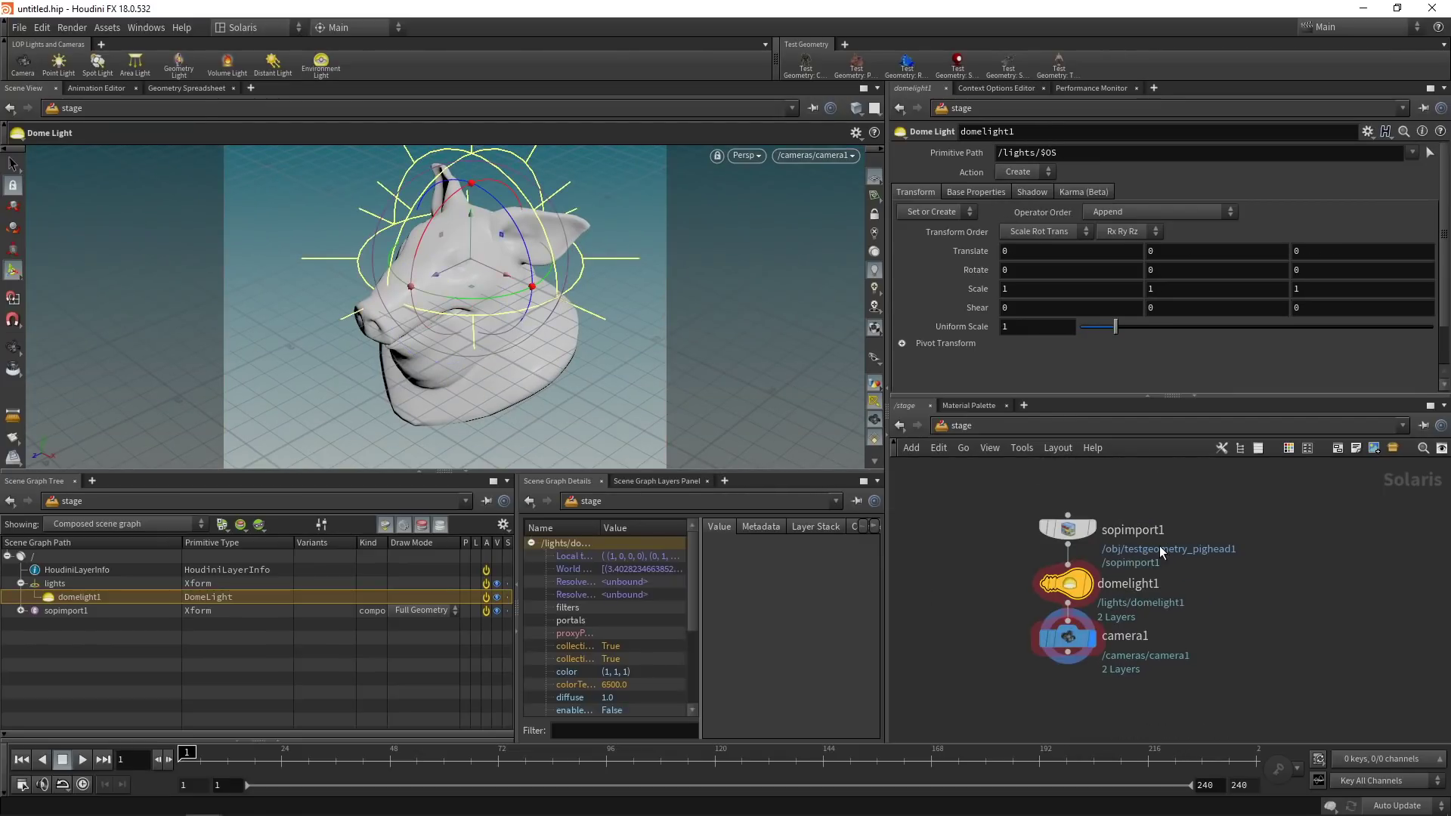
pyautogui.click(987, 189)
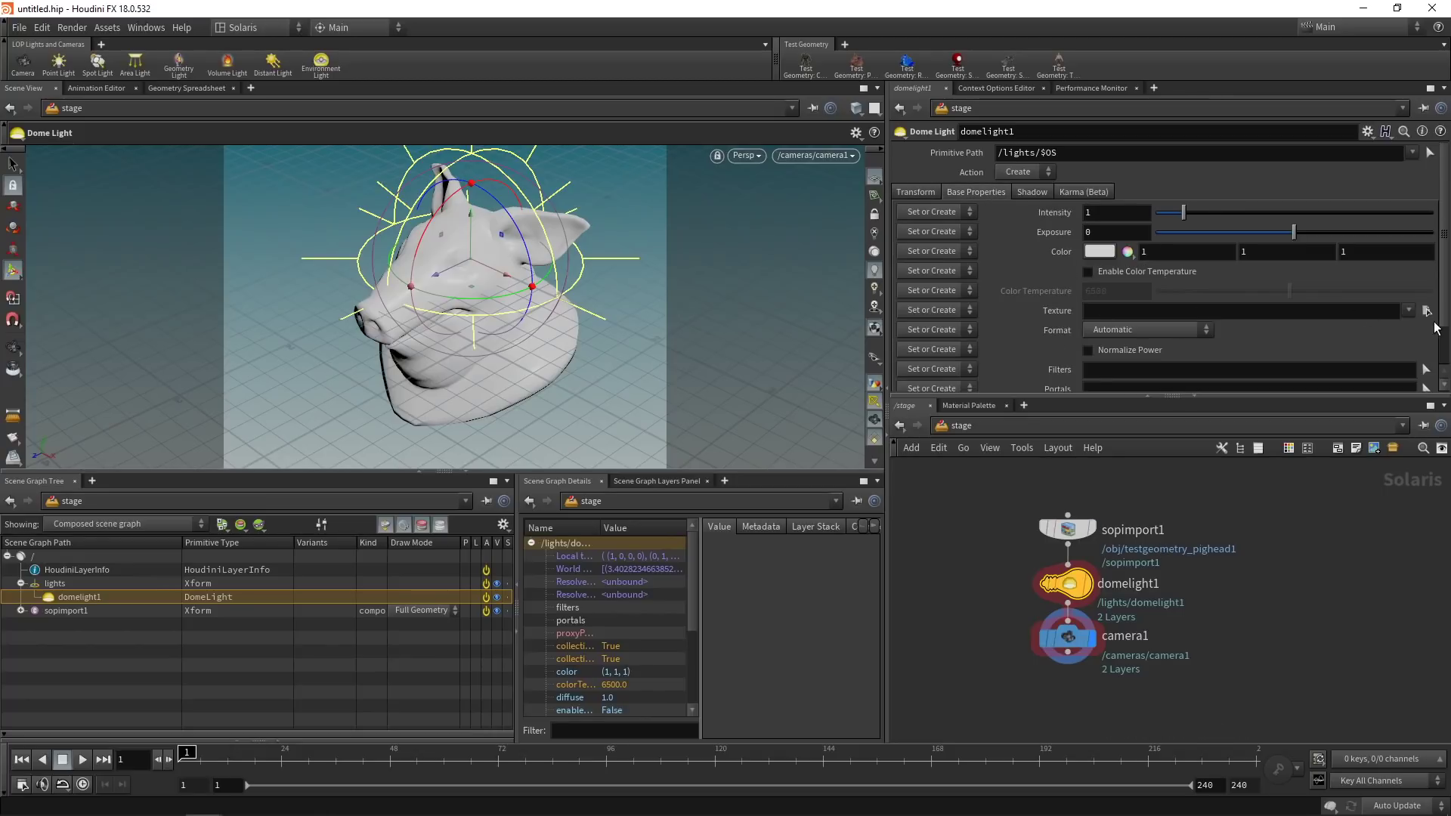
pyautogui.click(1427, 310)
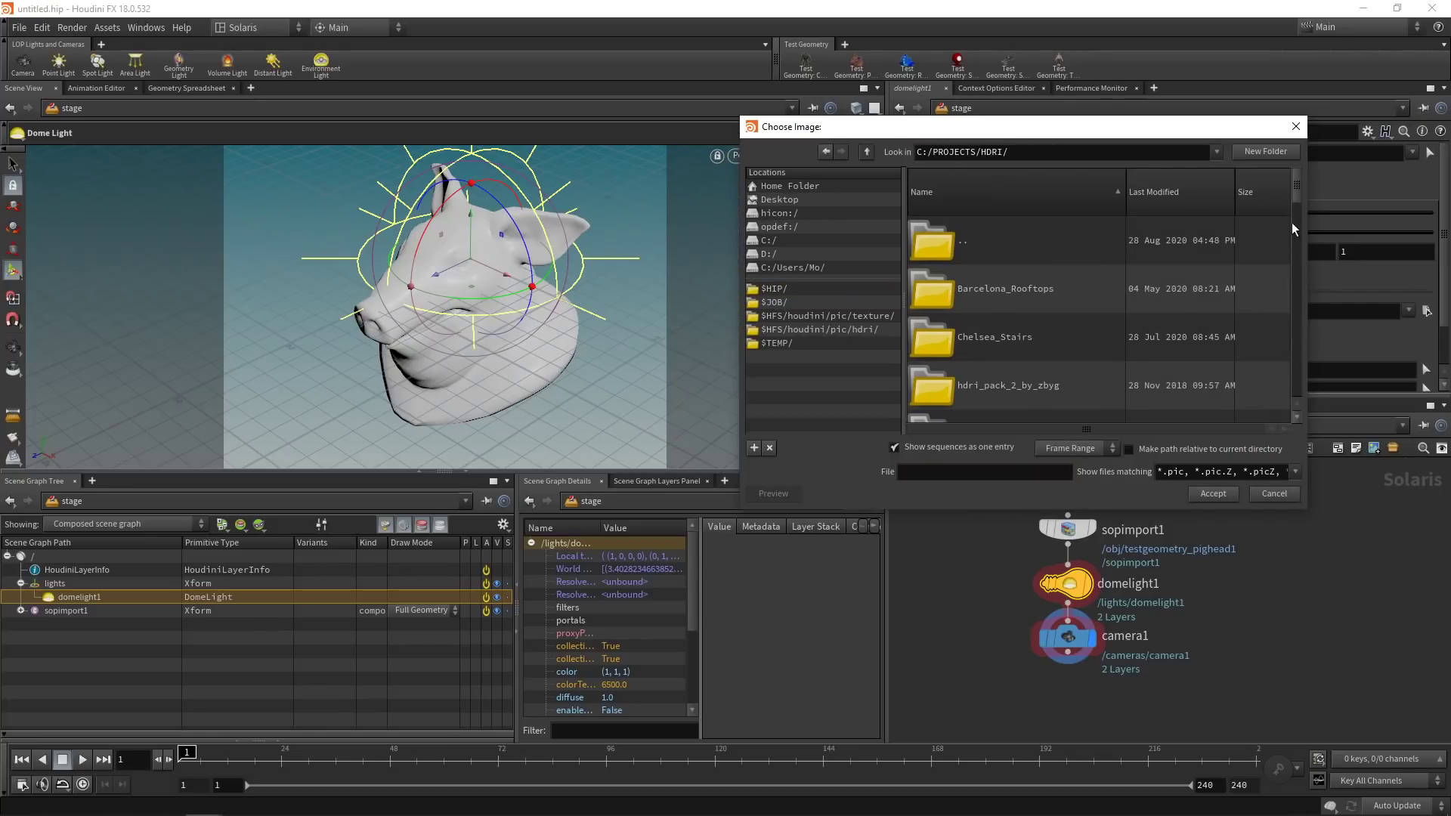
pyautogui.moveTo(1299, 194); pyautogui.dragTo(1295, 321)
pyautogui.click(895, 448)
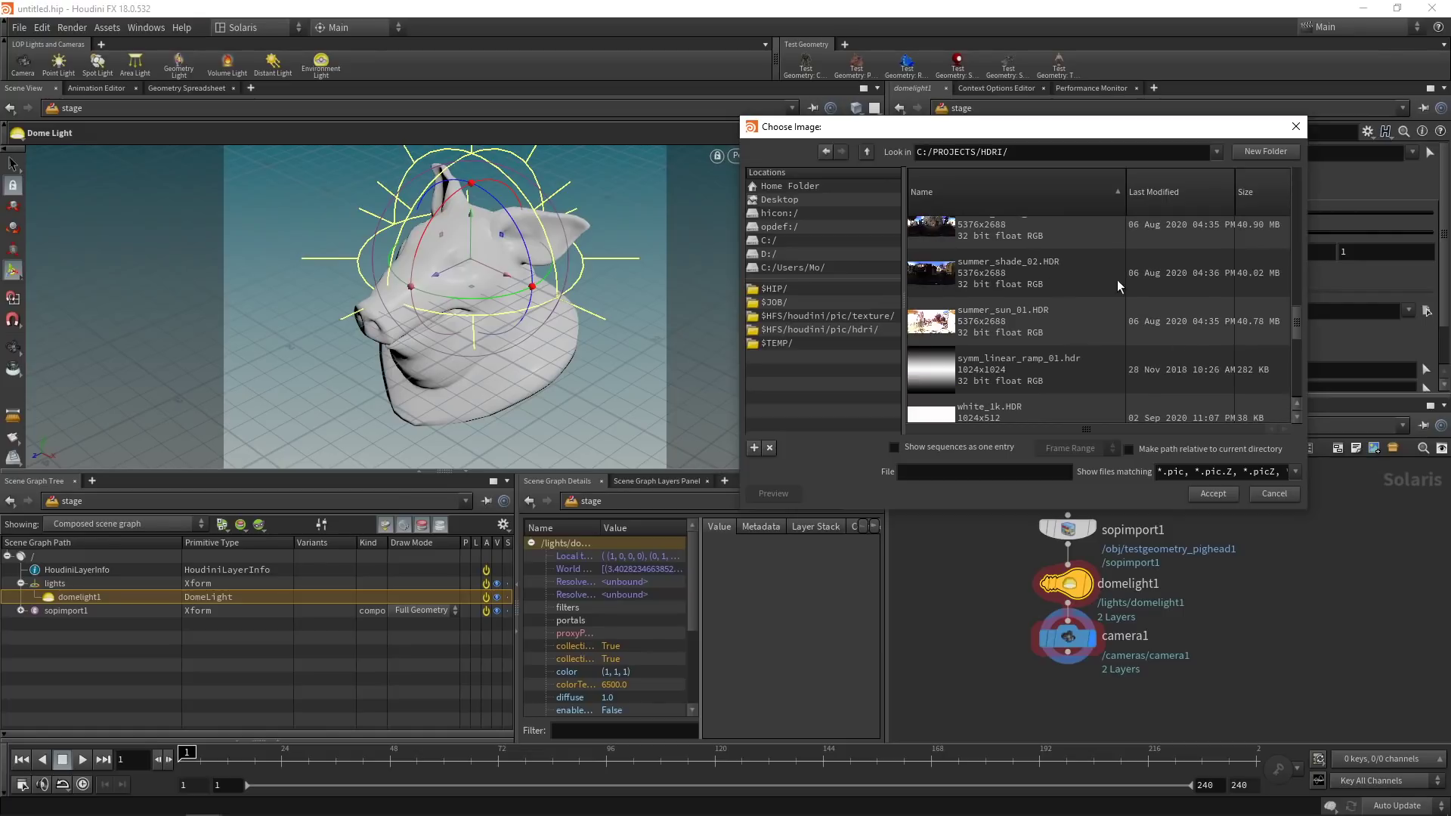
pyautogui.scroll(1, 1118, 280)
pyautogui.doubleClick(941, 274)
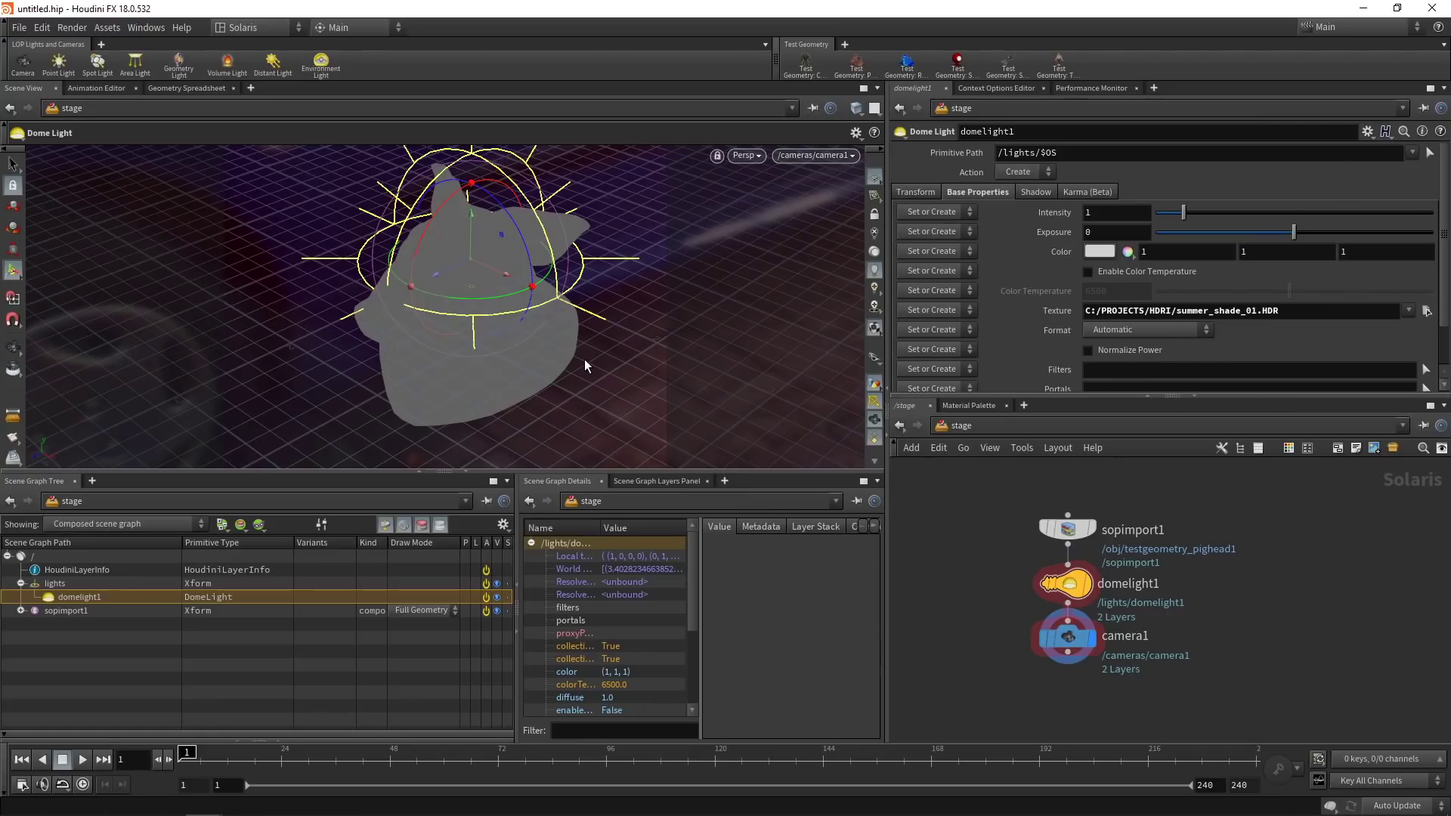
# Step: Render the viewport with Karma and move in close on the pig head
pyautogui.click(749, 156)
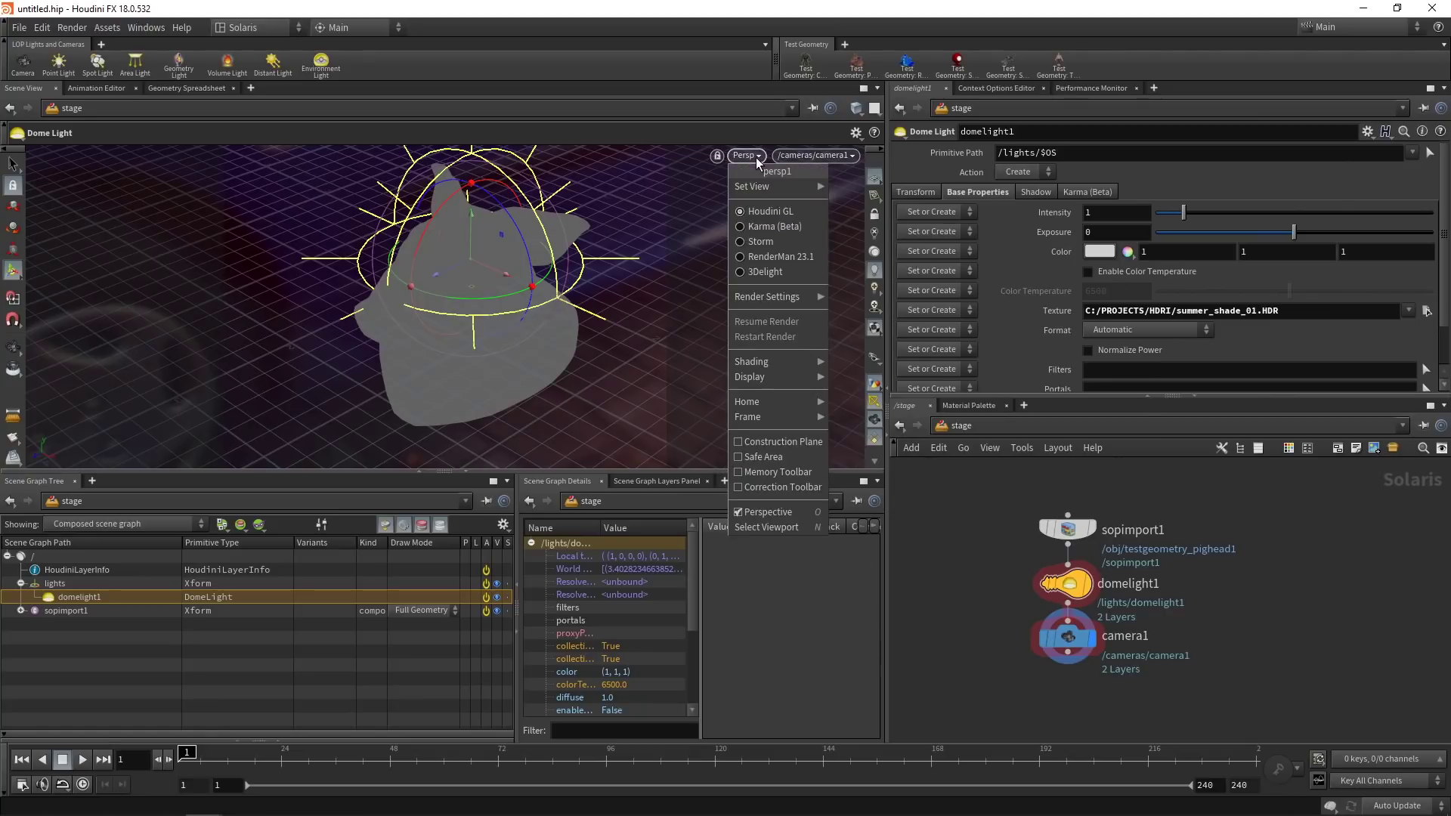
pyautogui.click(759, 226)
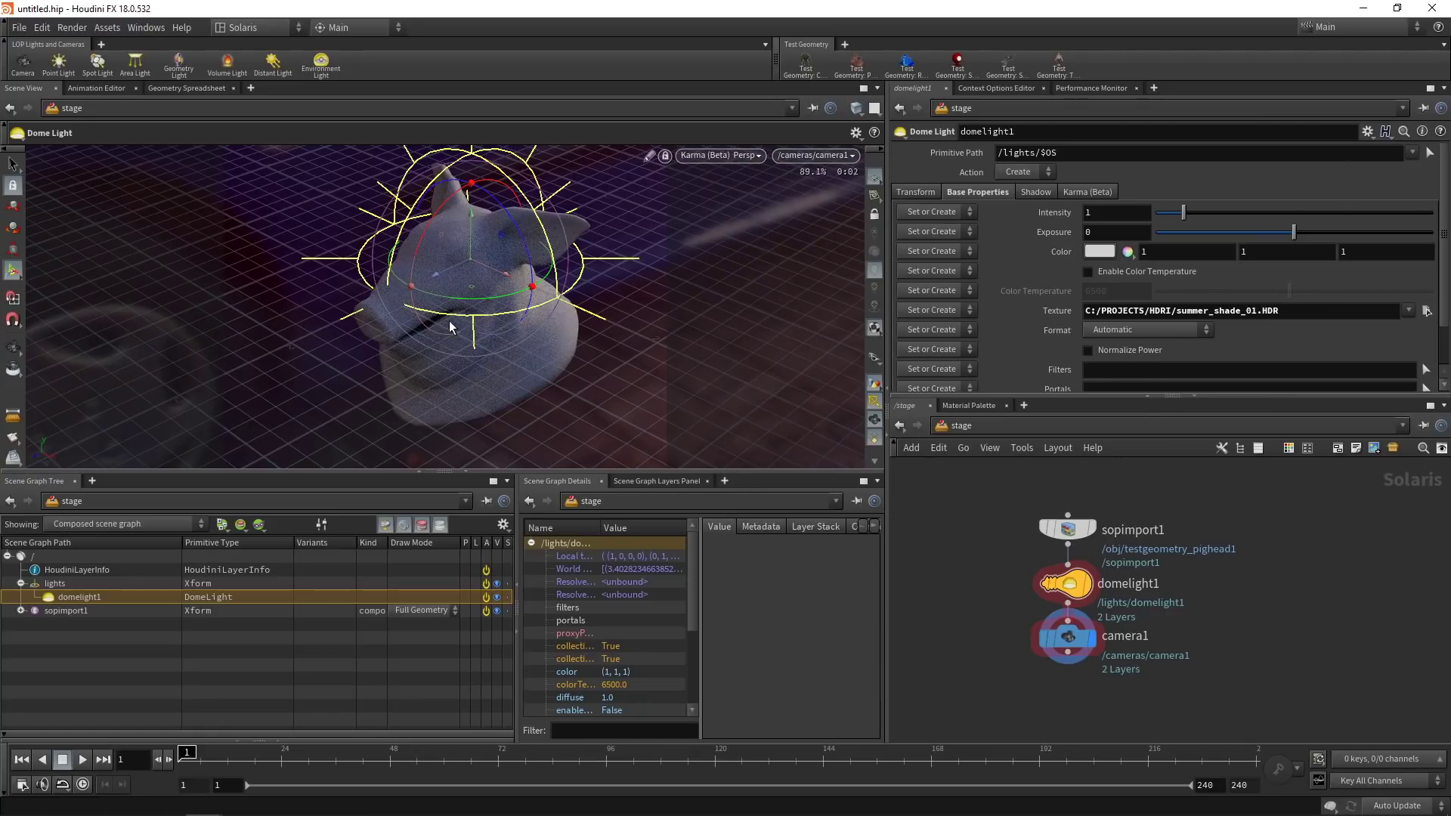
pyautogui.press('Escape')
pyautogui.moveTo(515, 292); pyautogui.dragTo(329, 393)
pyautogui.scroll(-3, 329, 393)
pyautogui.press('Return')
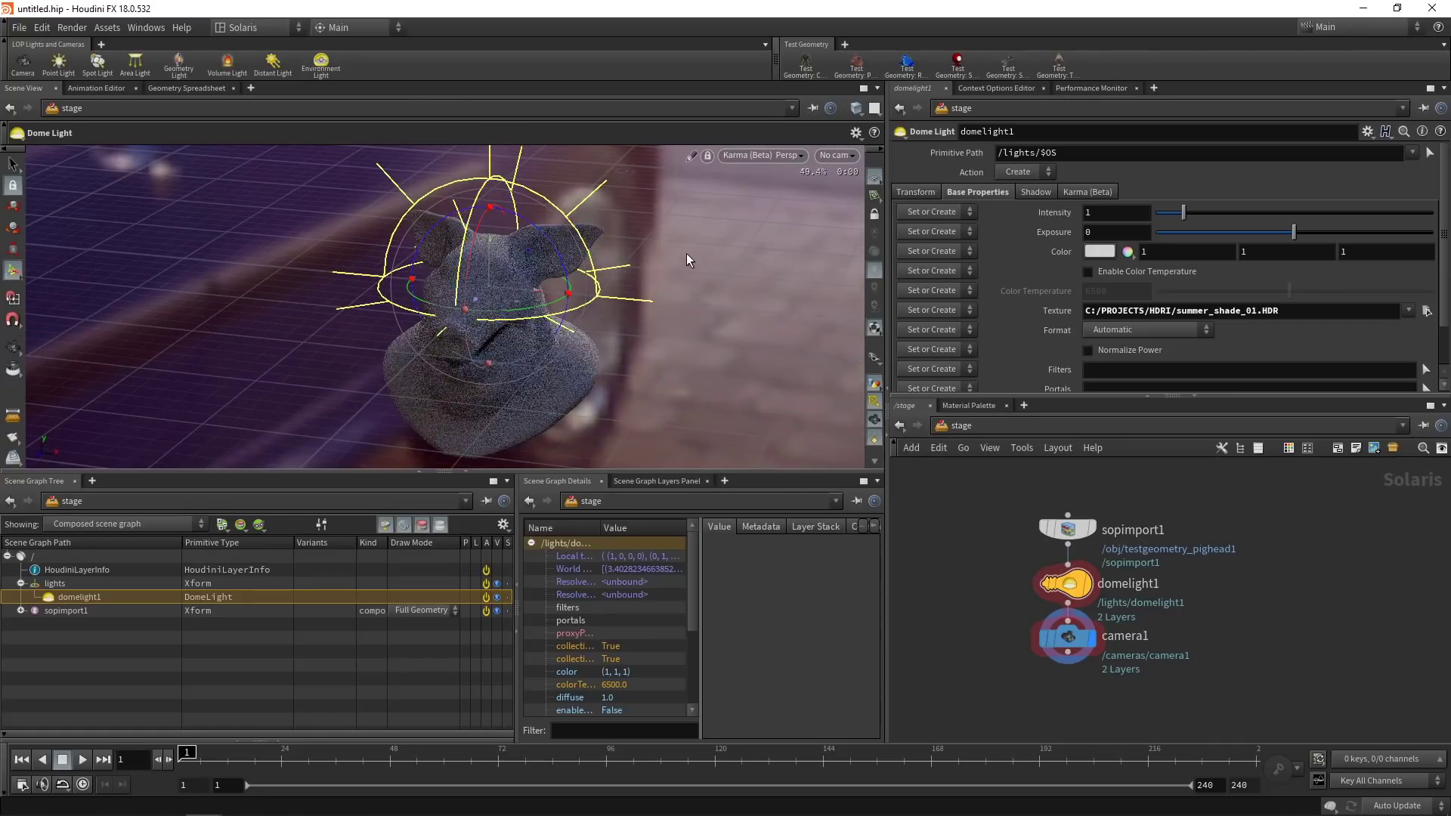
# Step: Look through camera1 with the view locked, swing it to a new angle, then select domelight1 and camera1
pyautogui.click(847, 156)
pyautogui.click(846, 172)
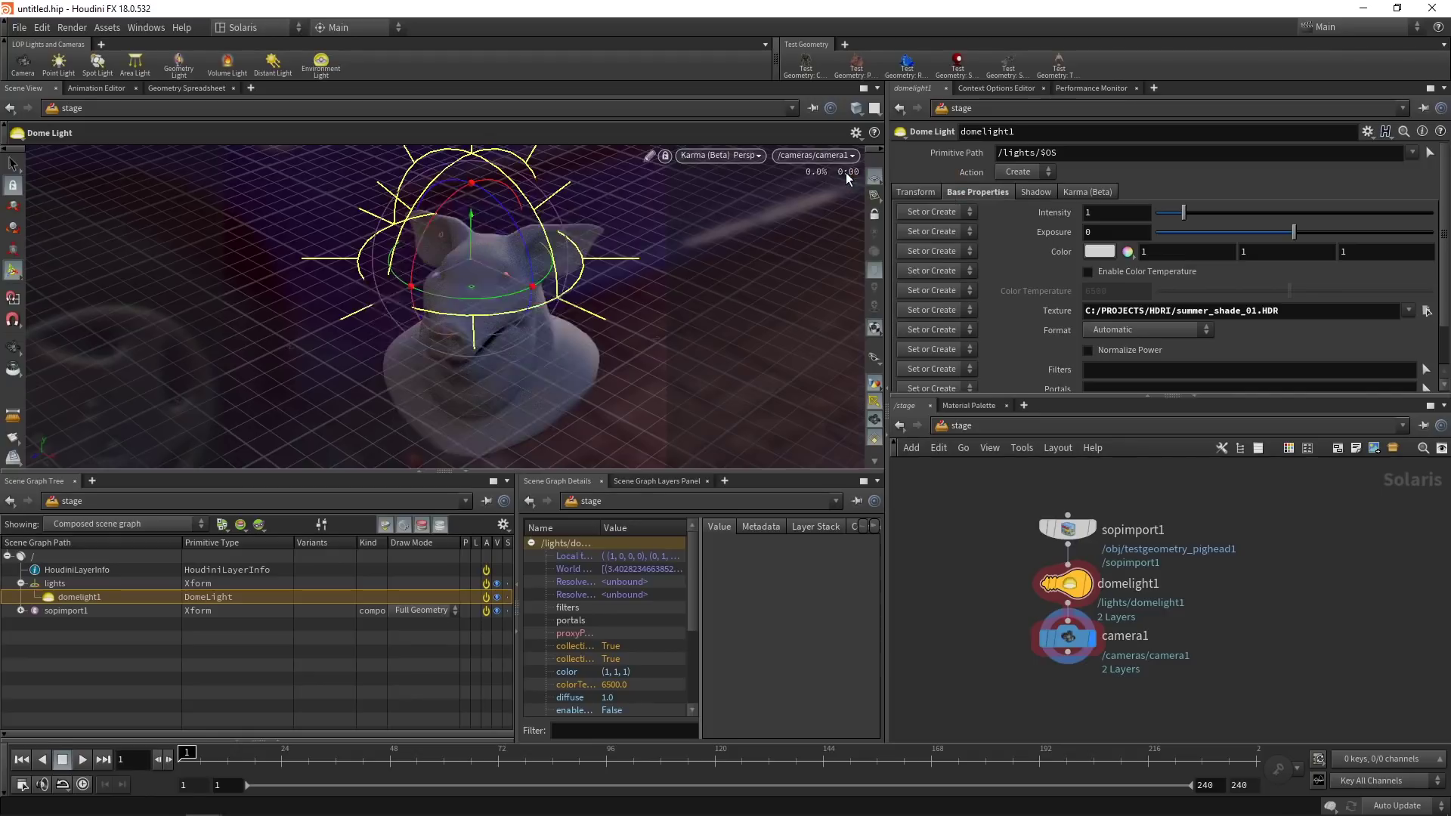
pyautogui.click(874, 214)
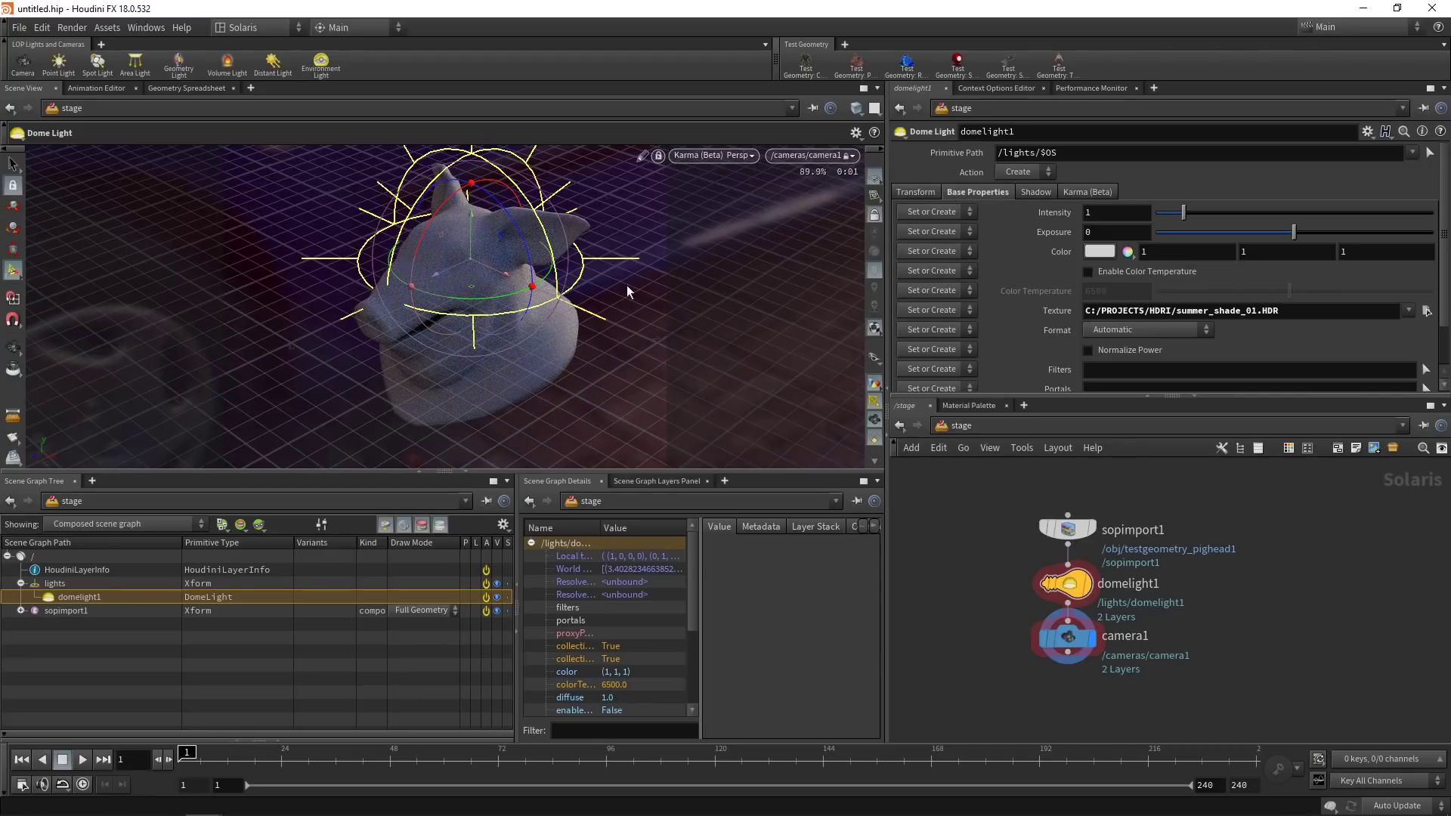
pyautogui.press('Escape')
pyautogui.moveTo(607, 284); pyautogui.dragTo(484, 308)
pyautogui.press('Return')
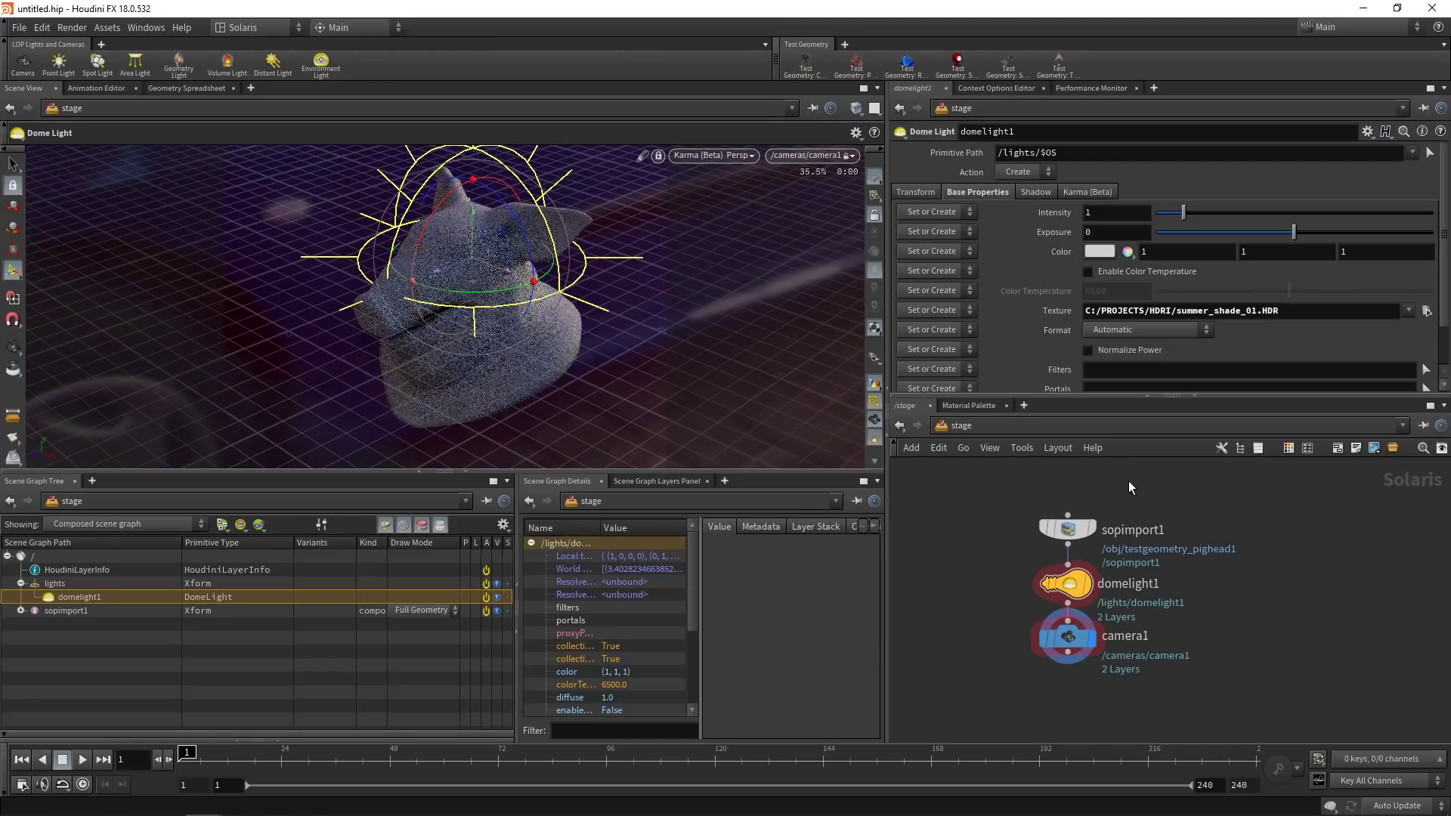
pyautogui.moveTo(997, 708); pyautogui.dragTo(1067, 655)
# Step: Insert materiallibrary1 between sopimport1 and domelight1 and go inside it
pyautogui.press('Tab')
pyautogui.write('mat')
pyautogui.press('Return')
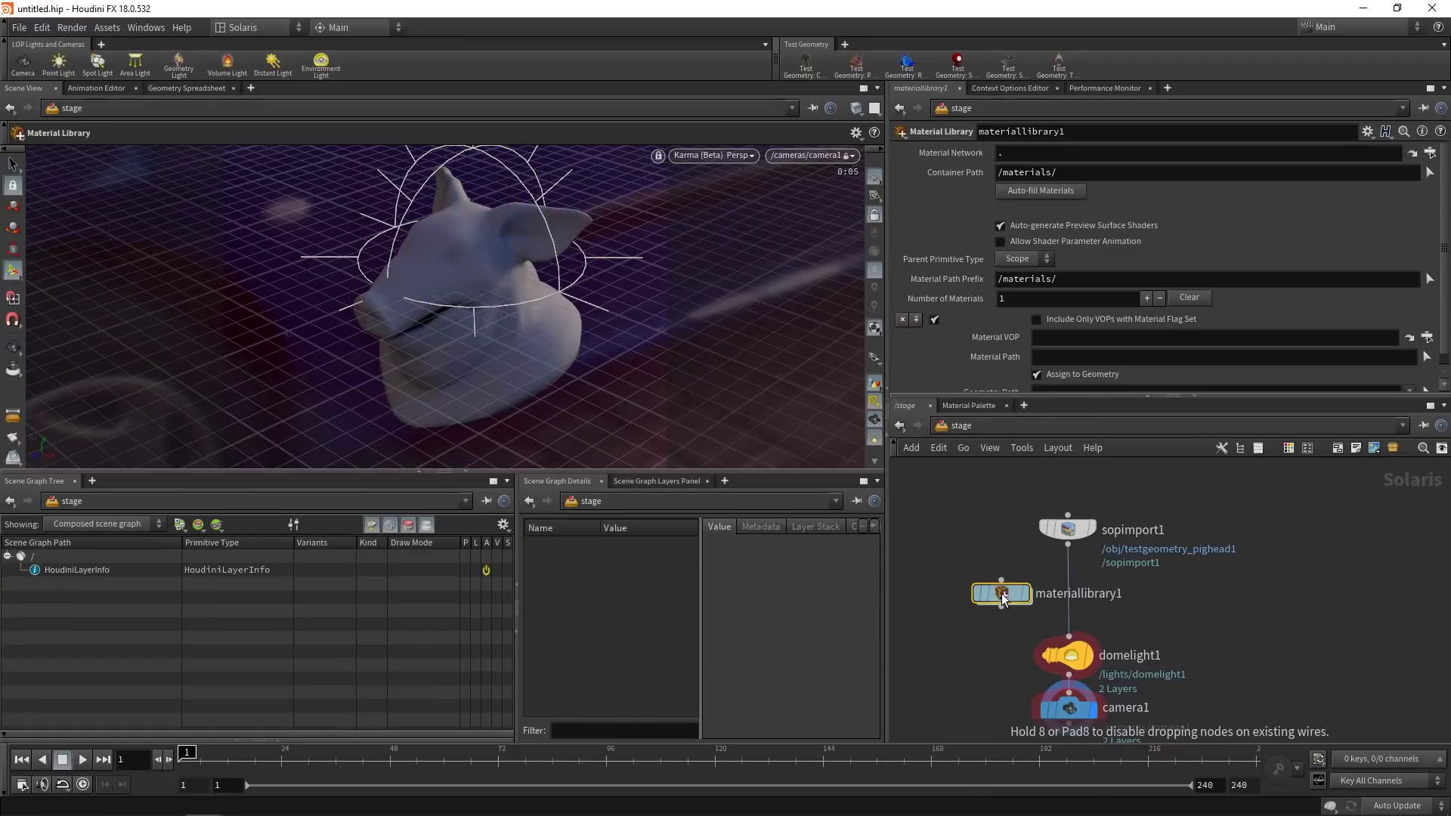
pyautogui.click(1072, 594)
pyautogui.doubleClick(1071, 592)
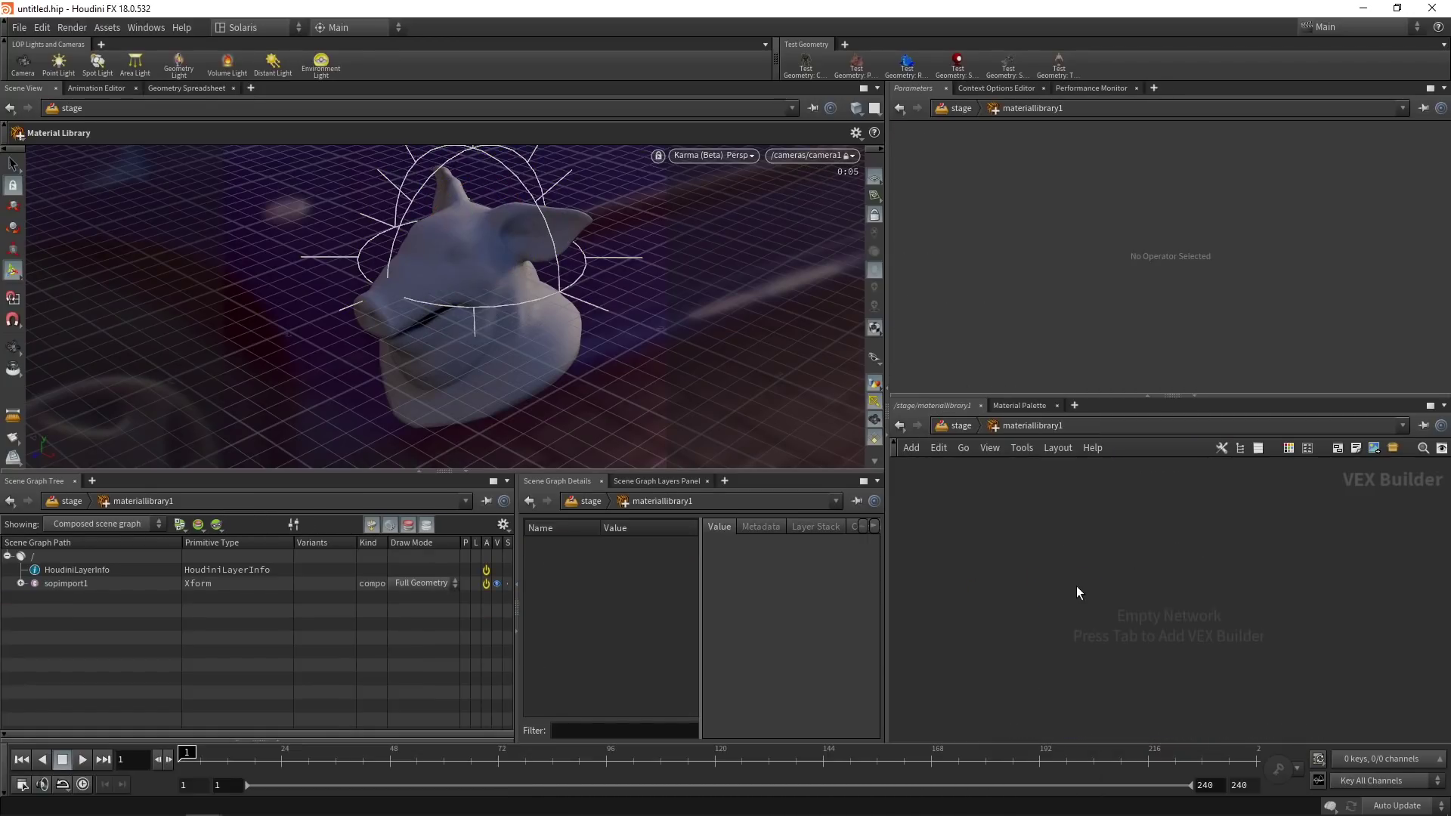
# Step: Add a Principled Shader with base colour 7F3F00 (0.5, 0.25, 0), then return to the stage
pyautogui.press('Tab')
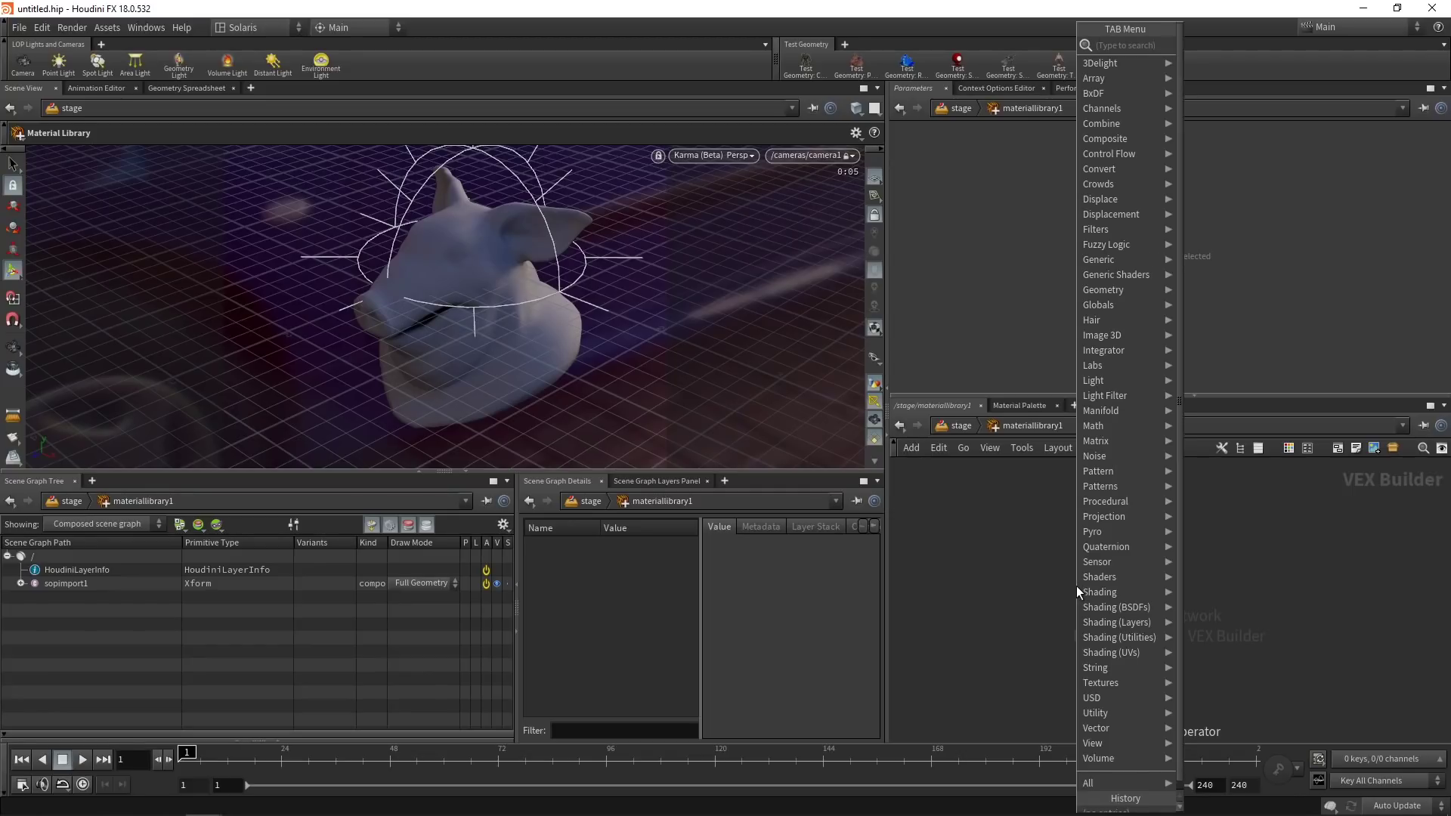
pyautogui.write('princi')
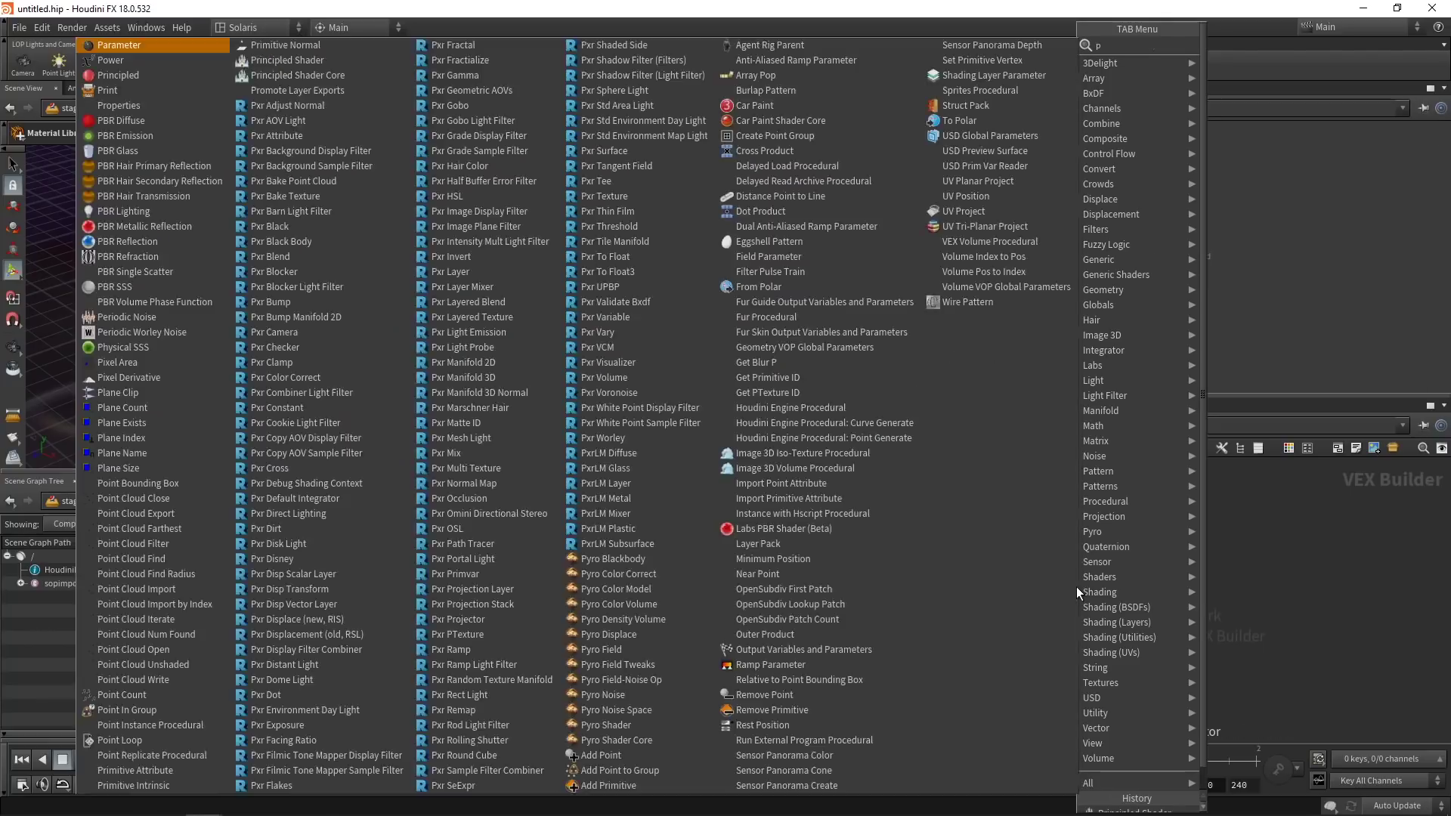
pyautogui.press('Return')
pyautogui.click(1077, 587)
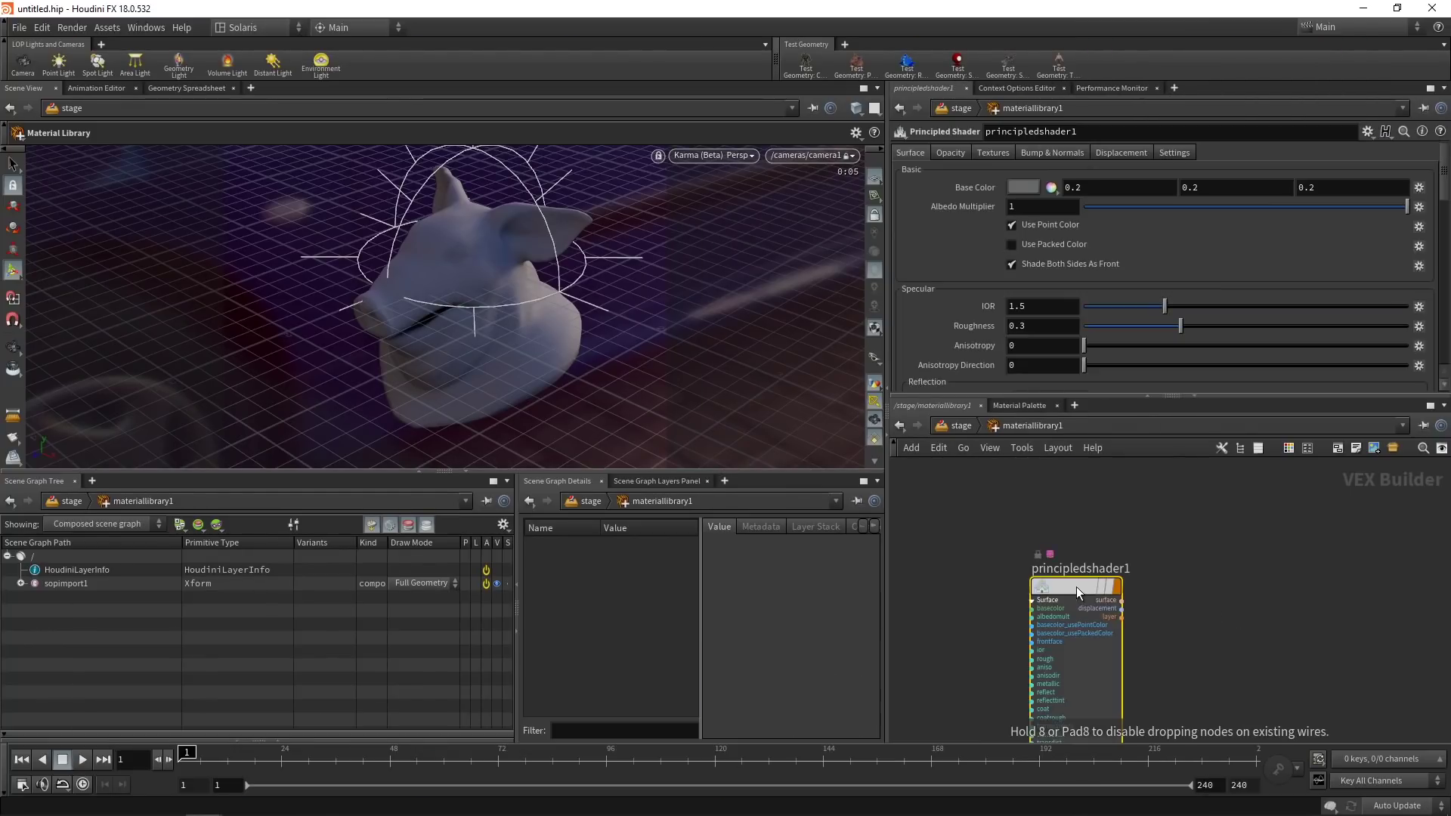
pyautogui.click(1022, 187)
pyautogui.click(990, 109)
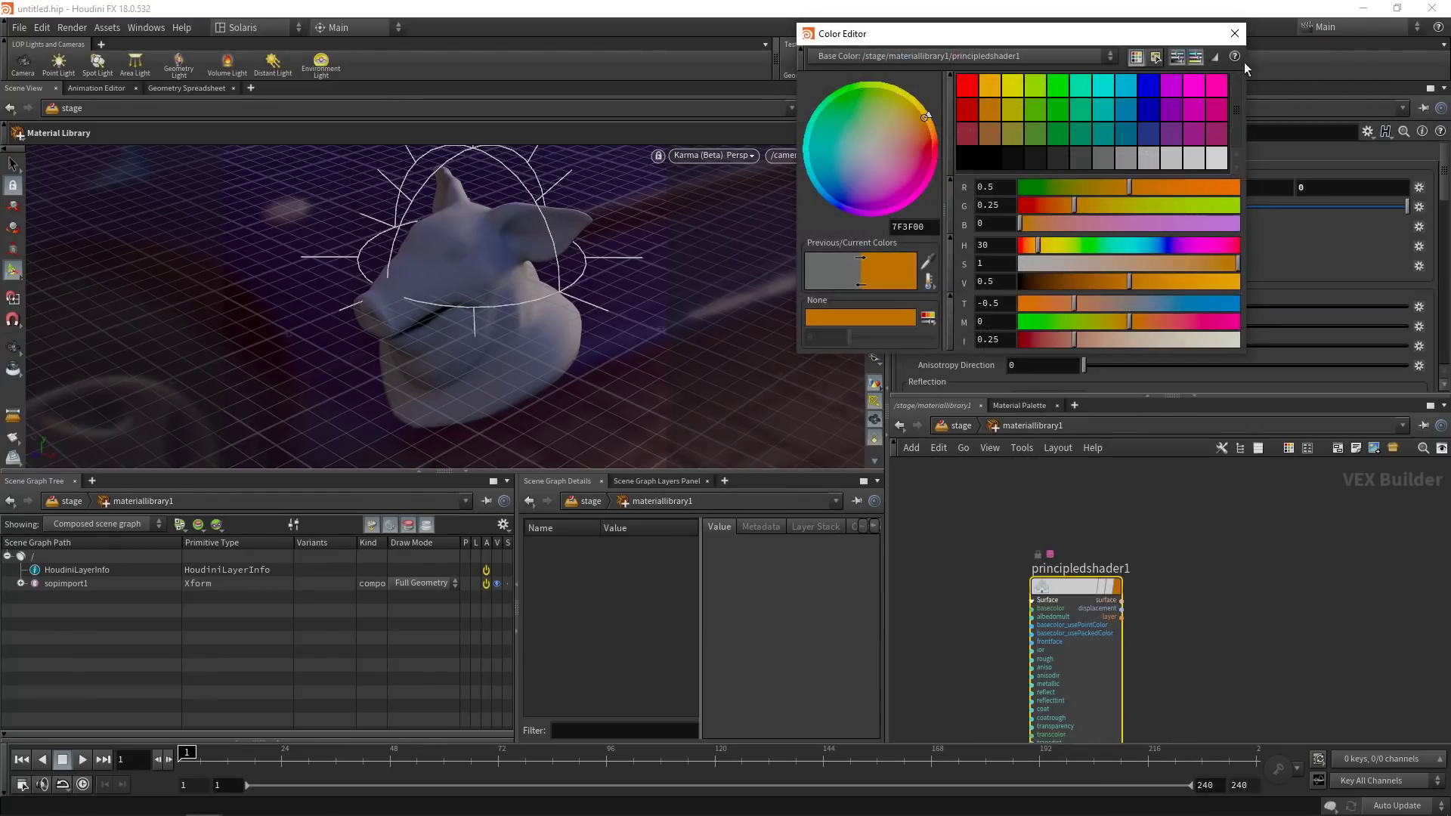
pyautogui.click(1235, 34)
pyautogui.press('u')
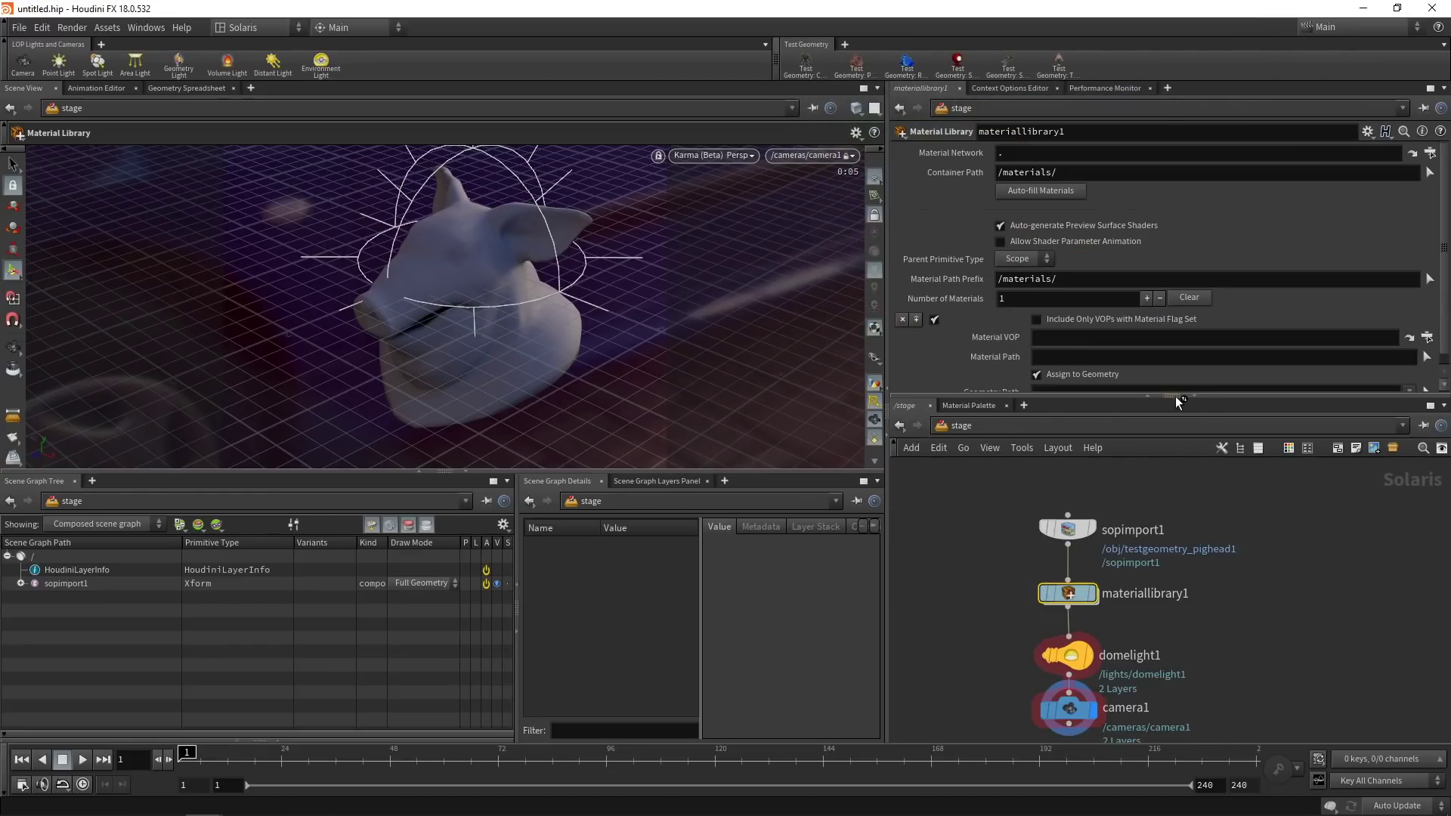
# Step: Set materiallibrary1's Material VOP to principledshader1
pyautogui.moveTo(1174, 397); pyautogui.dragTo(1175, 469)
pyautogui.click(1437, 337)
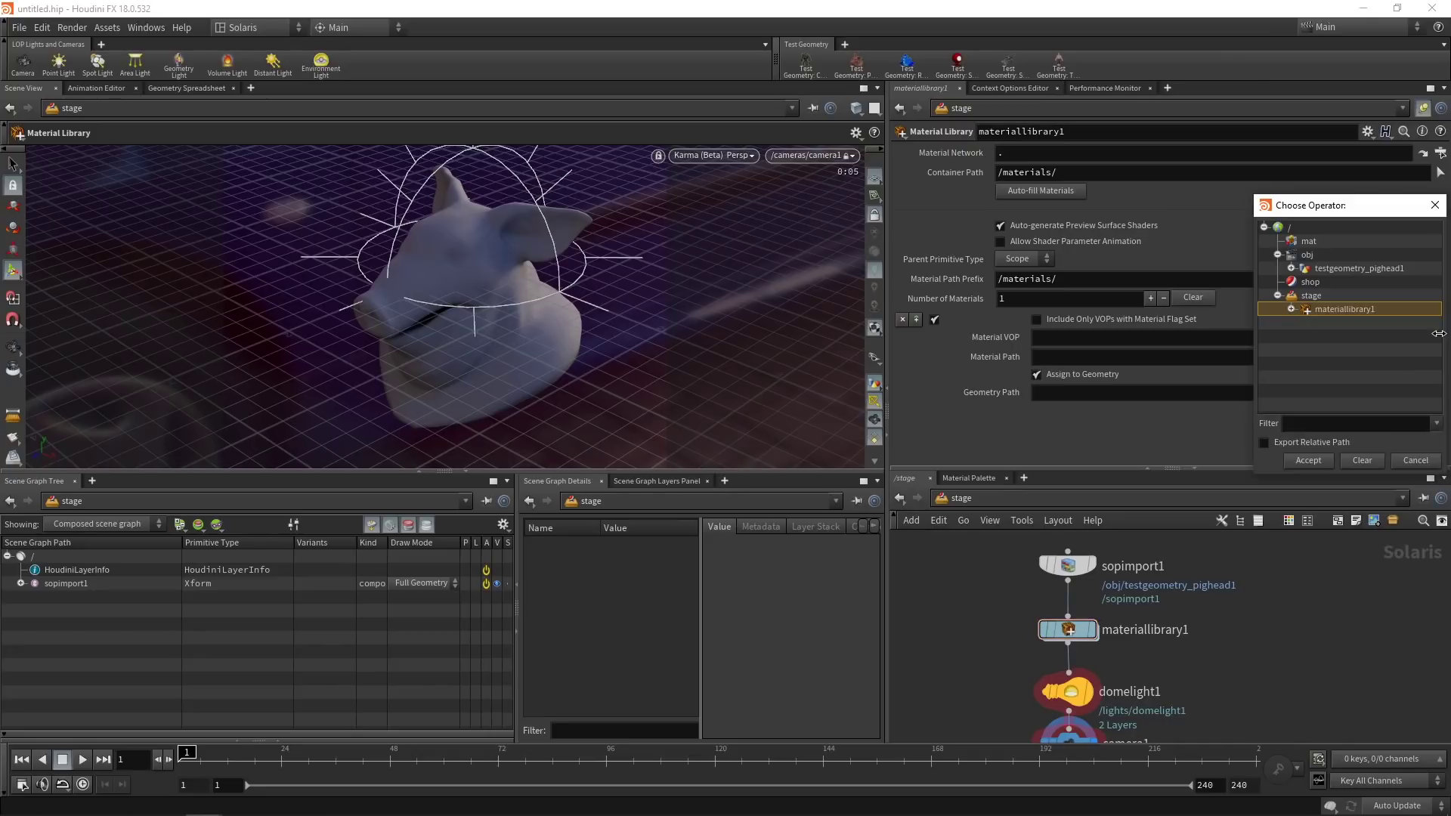
pyautogui.click(1292, 309)
pyautogui.doubleClick(1331, 322)
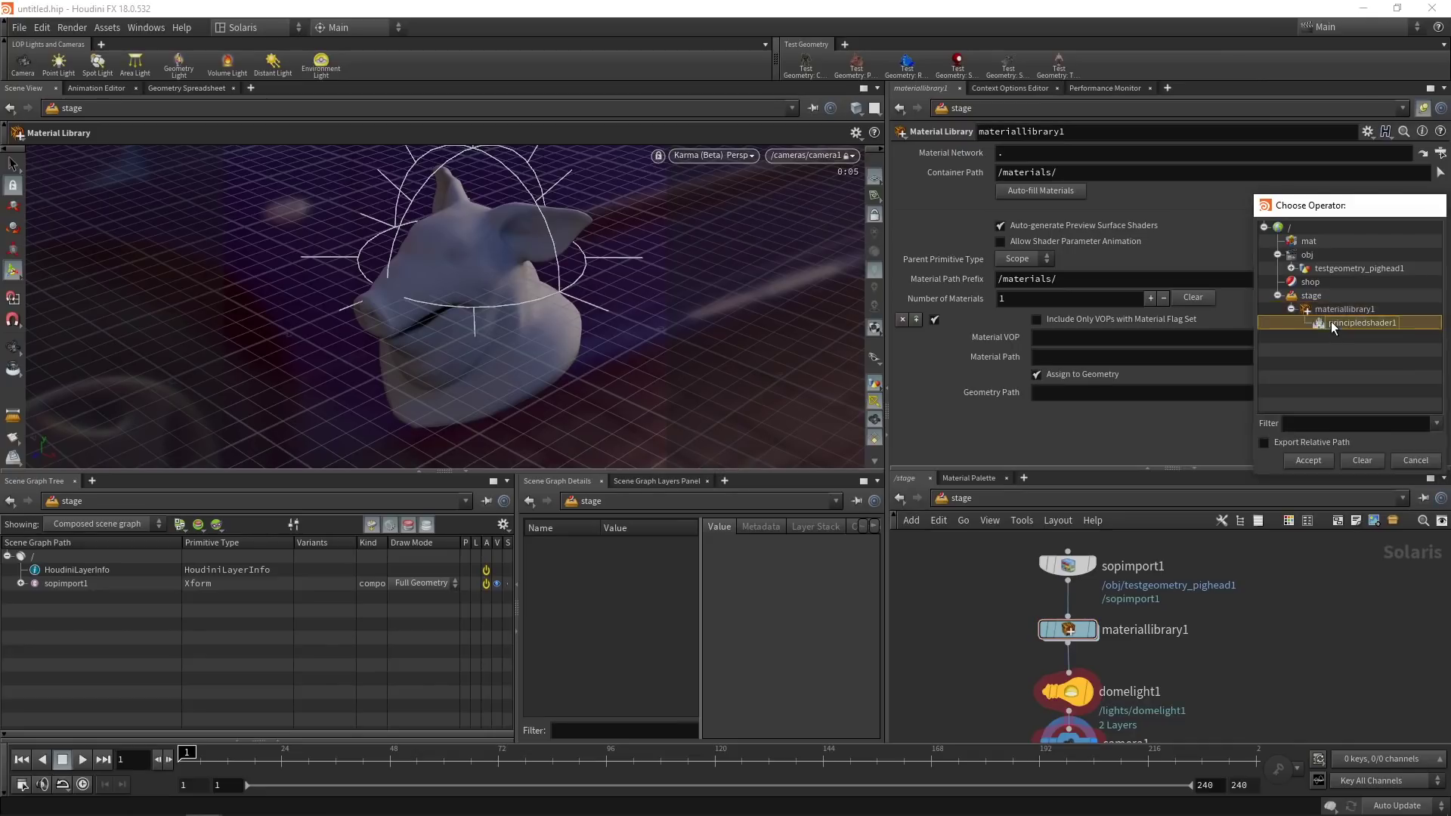
# Step: Set the Geometry Path to /sopimport1/mesh_0, then switch the viewport to Houdini GL
pyautogui.click(1424, 394)
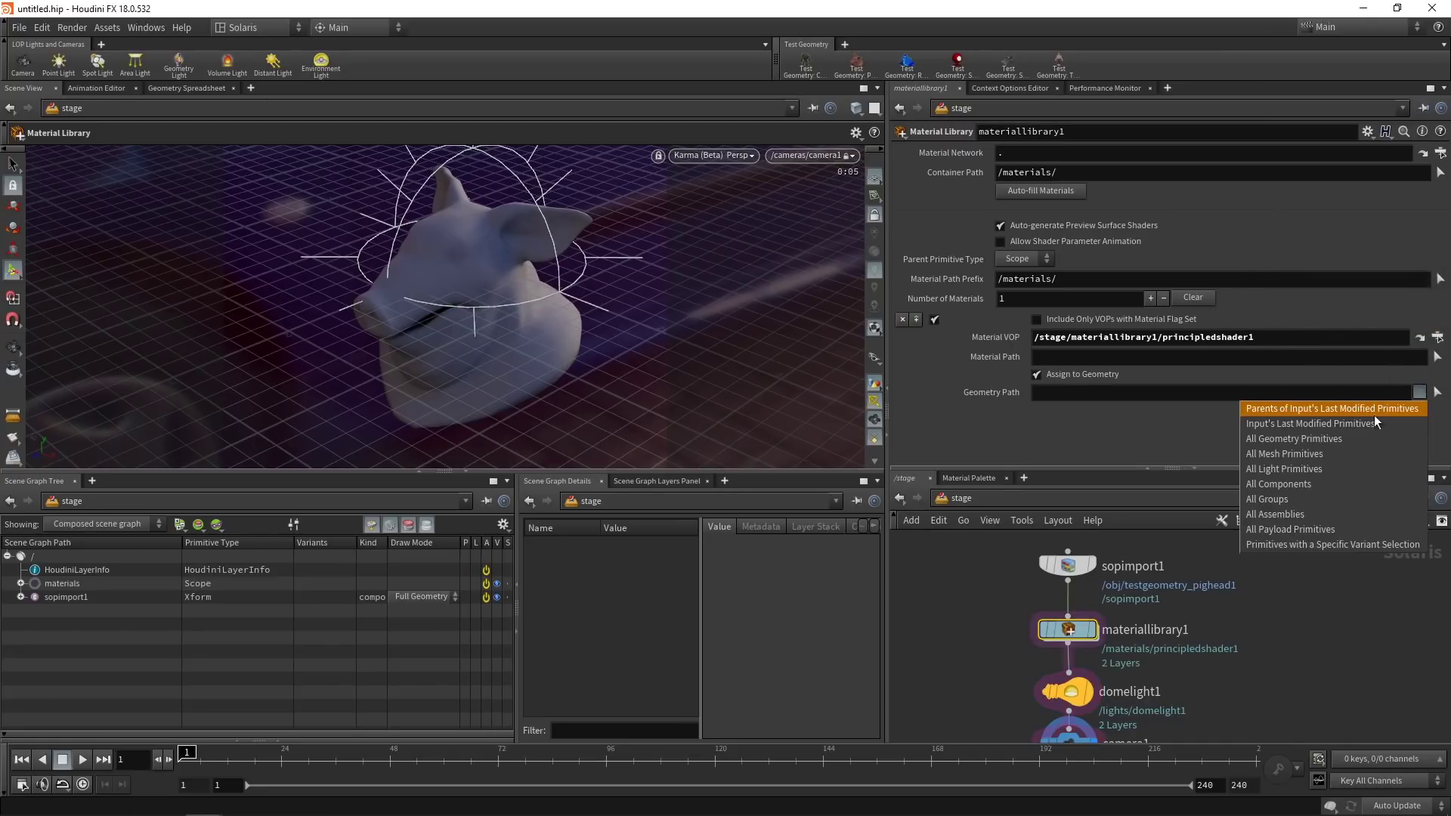
pyautogui.click(1272, 455)
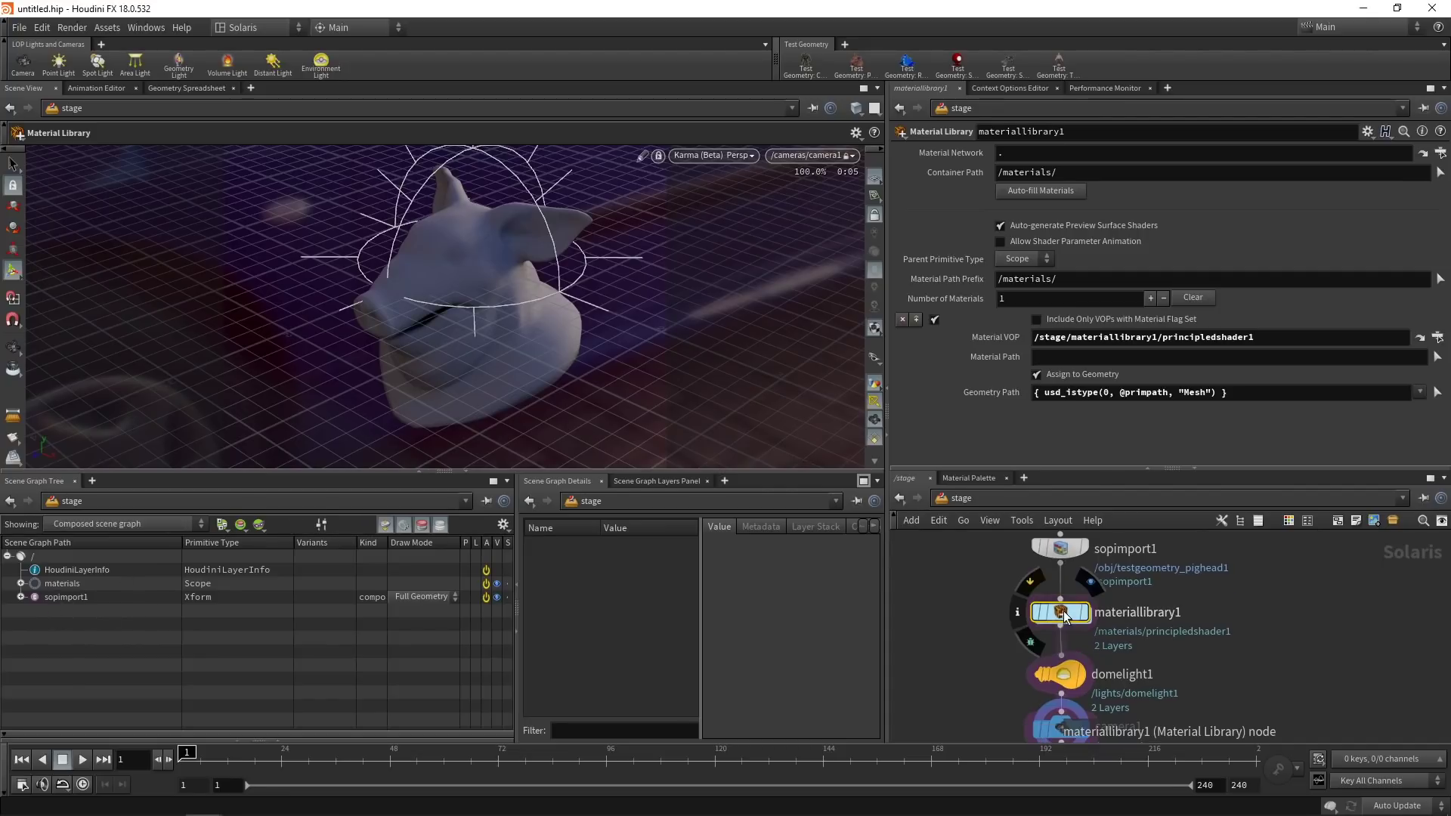
pyautogui.click(21, 597)
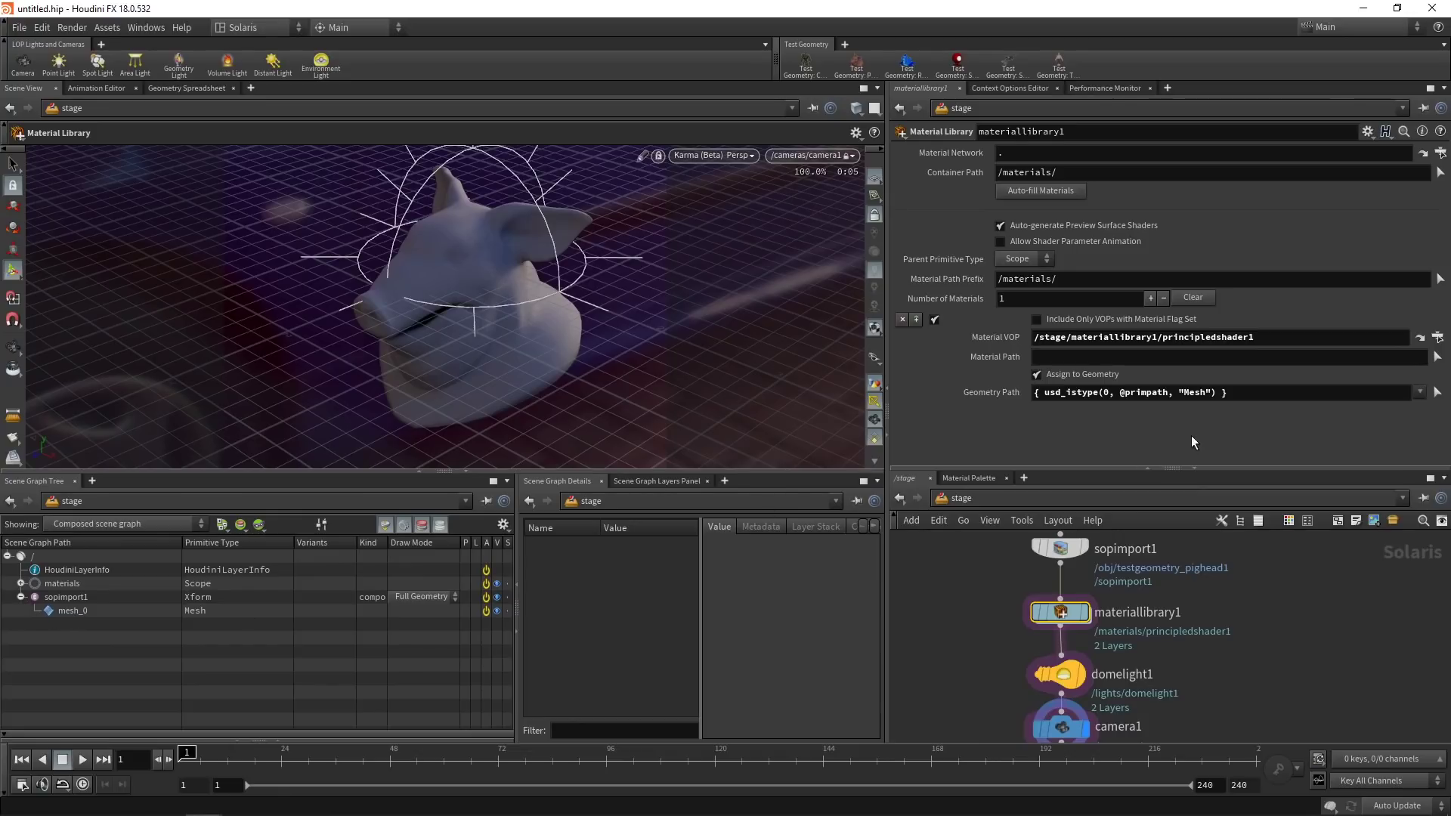
pyautogui.tripleClick(1152, 396)
pyautogui.press('BackSpace')
pyautogui.click(49, 611)
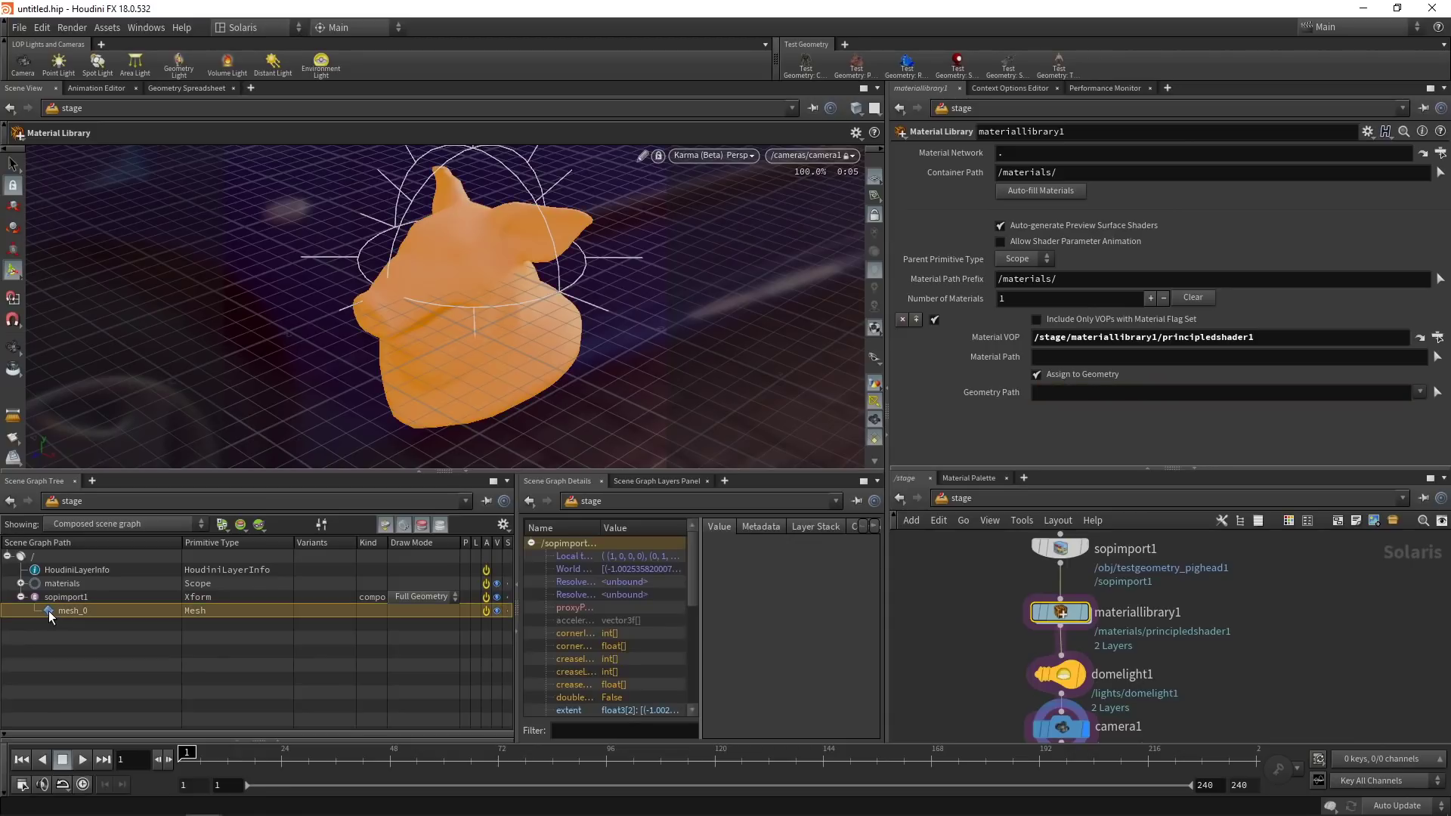
pyautogui.click(1064, 392)
pyautogui.write('/sopimport1/mesh_0')
pyautogui.click(300, 219)
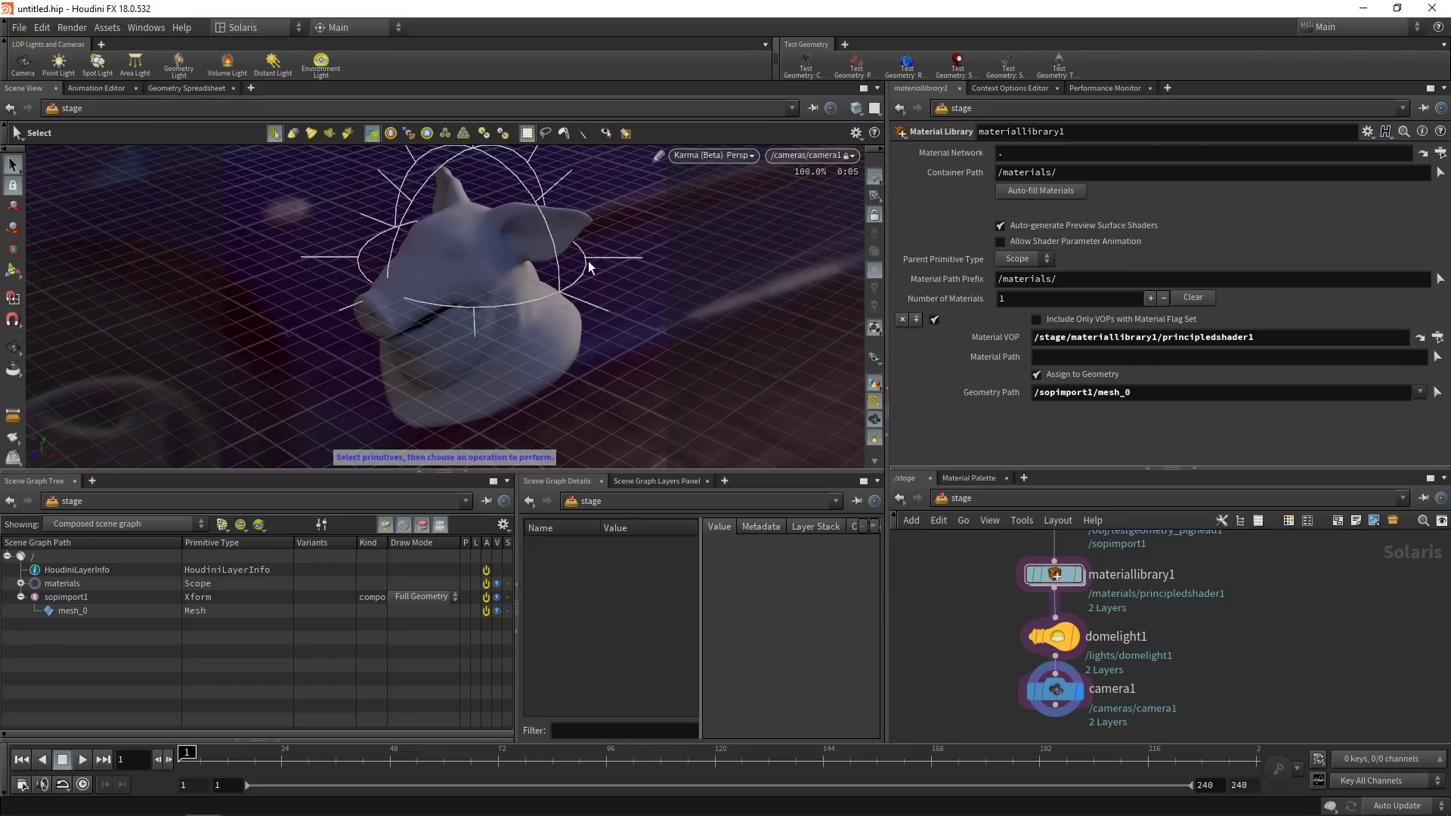
pyautogui.click(718, 155)
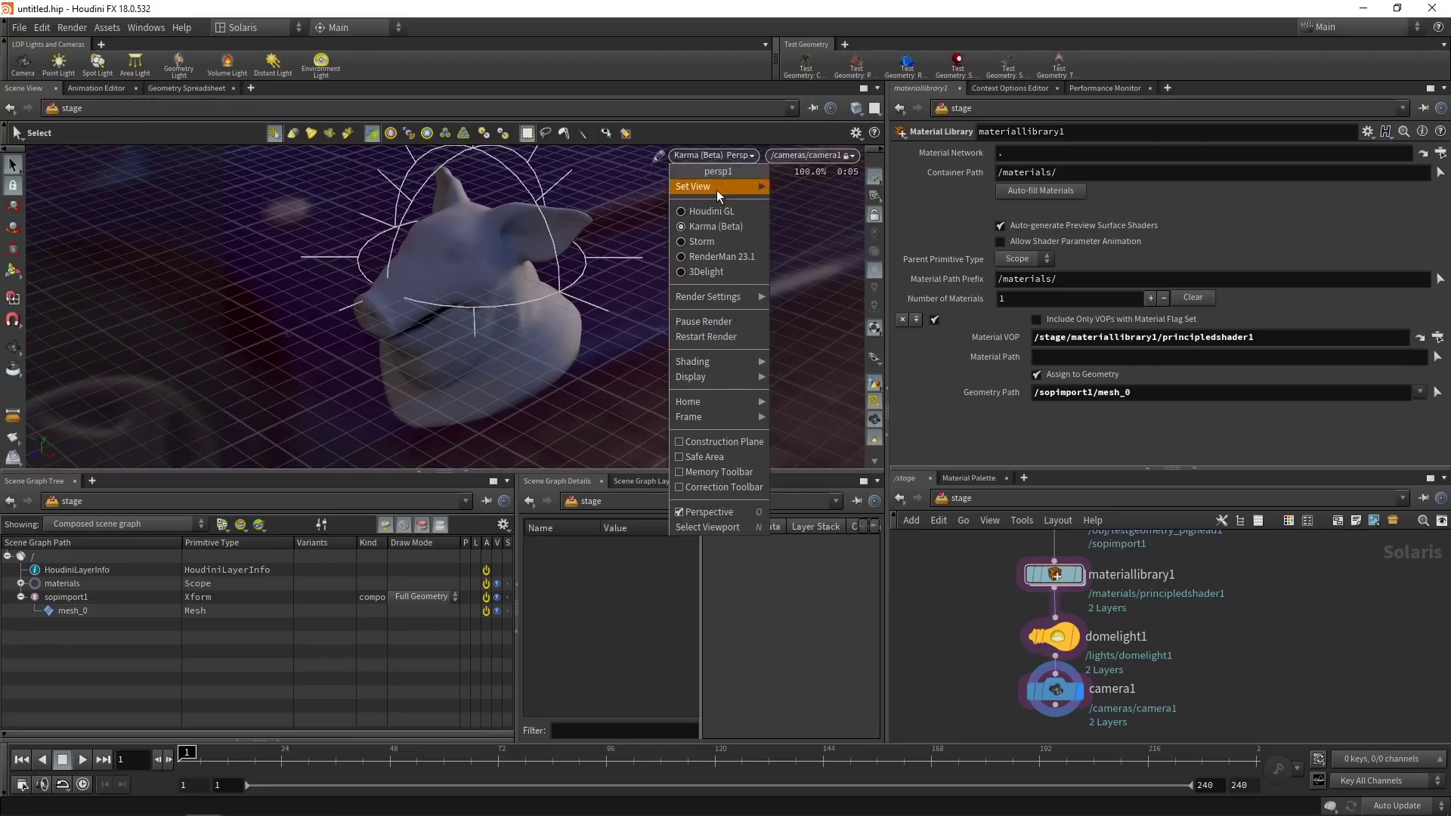
pyautogui.click(715, 211)
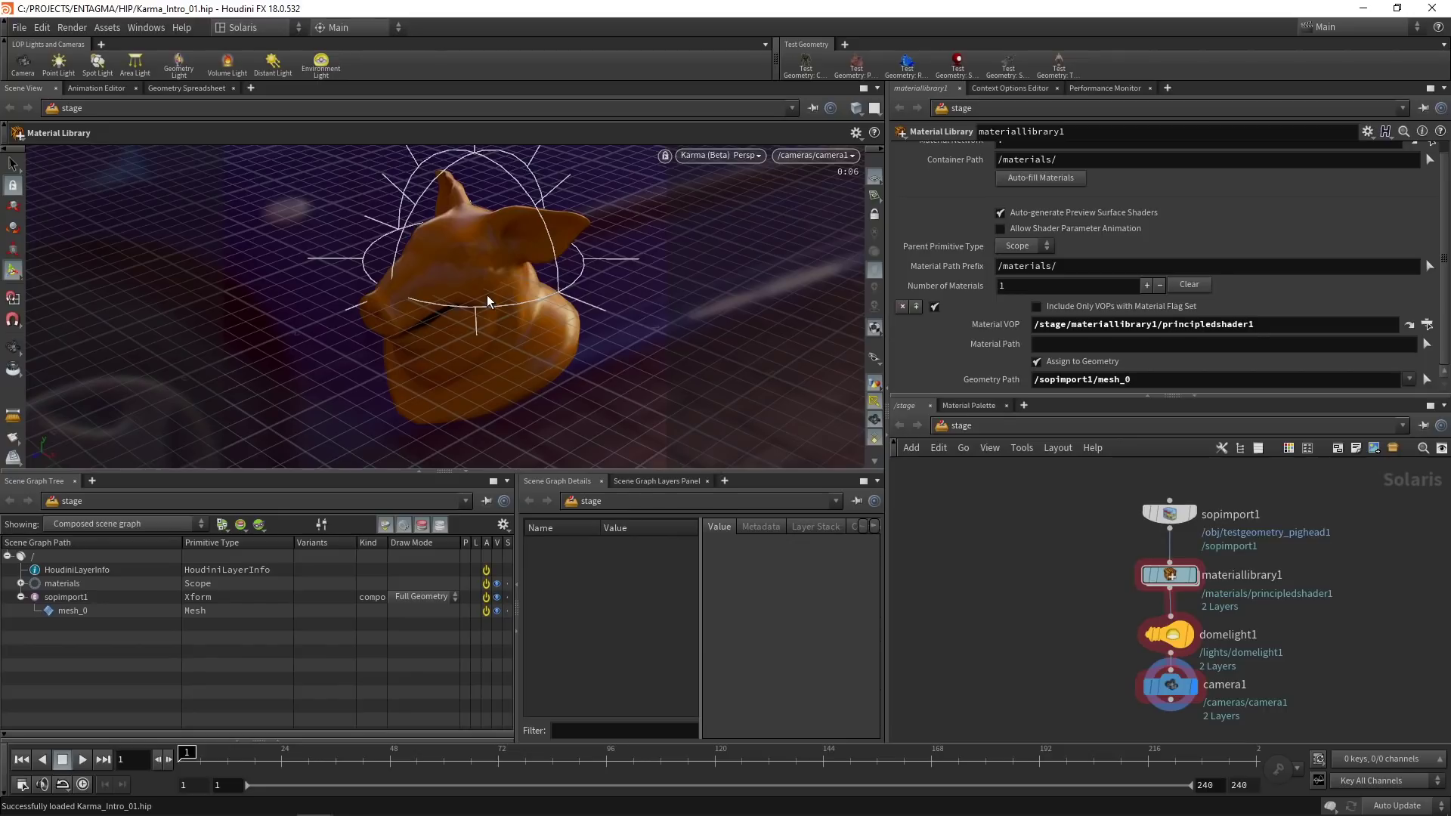
# Step: Inside testgeometry_pighead1, add a Subdivide node below the pig head
pyautogui.click(962, 425)
pyautogui.click(992, 493)
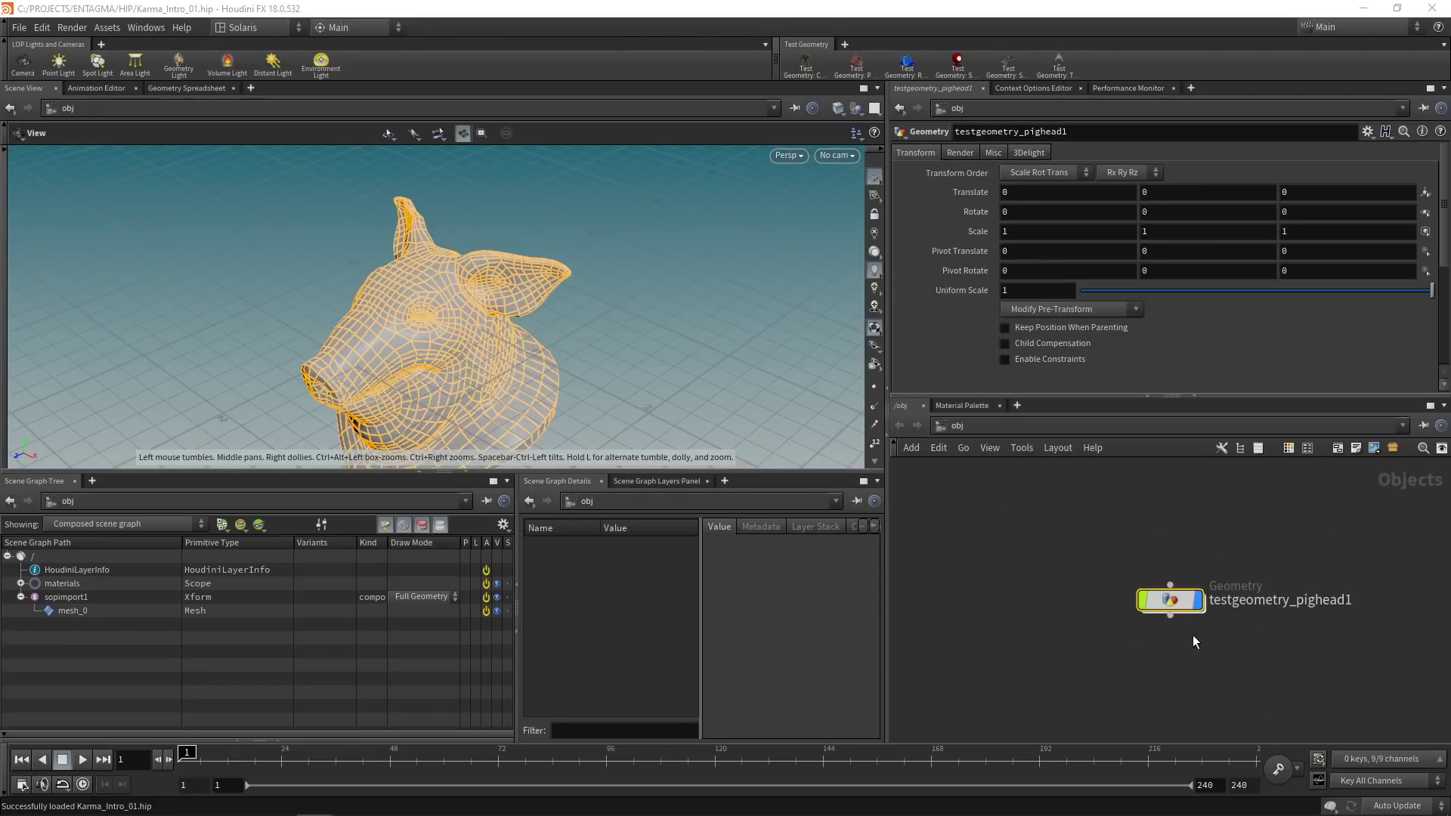
pyautogui.doubleClick(1163, 600)
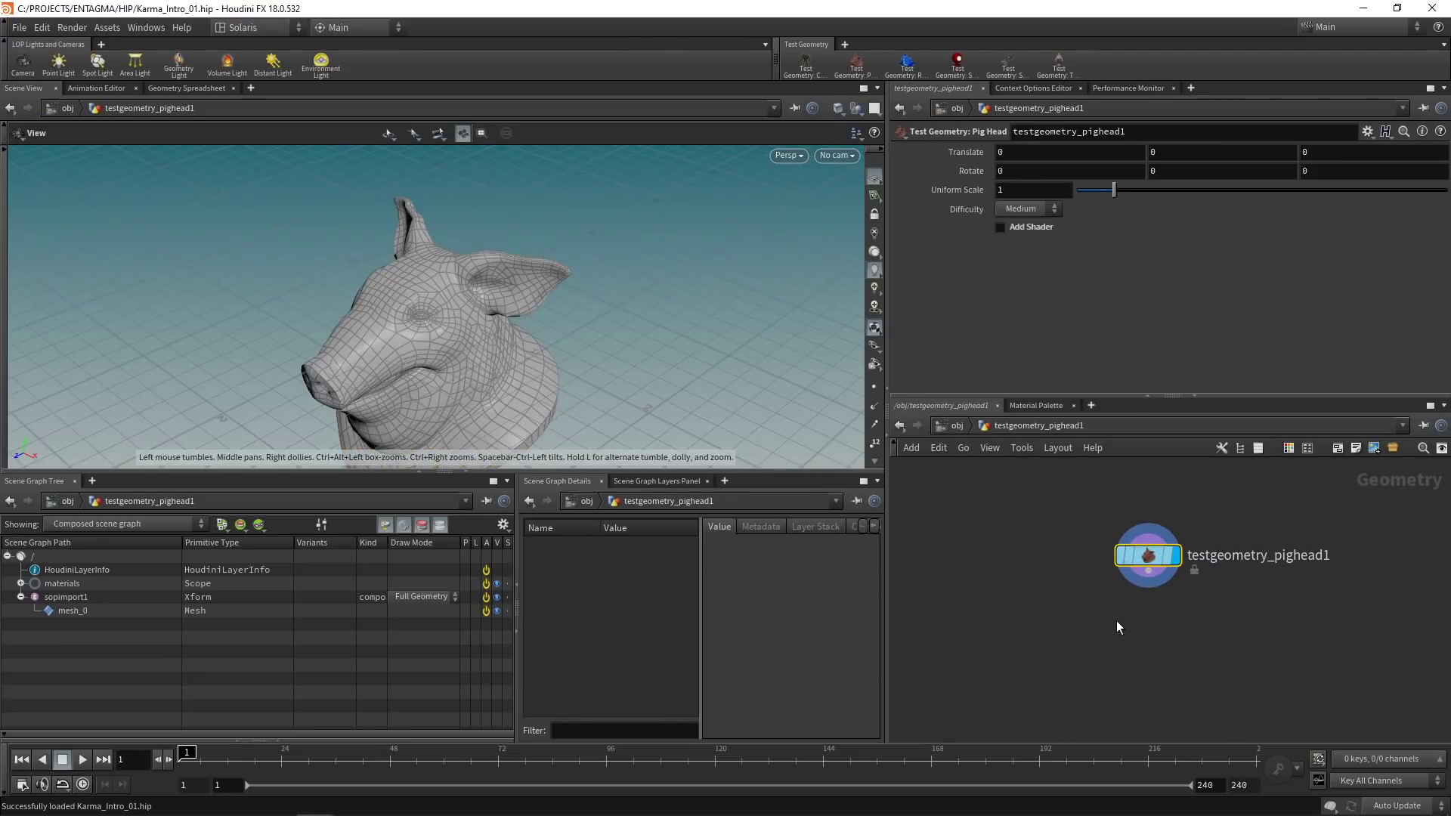
pyautogui.press('Tab')
pyautogui.write('subd')
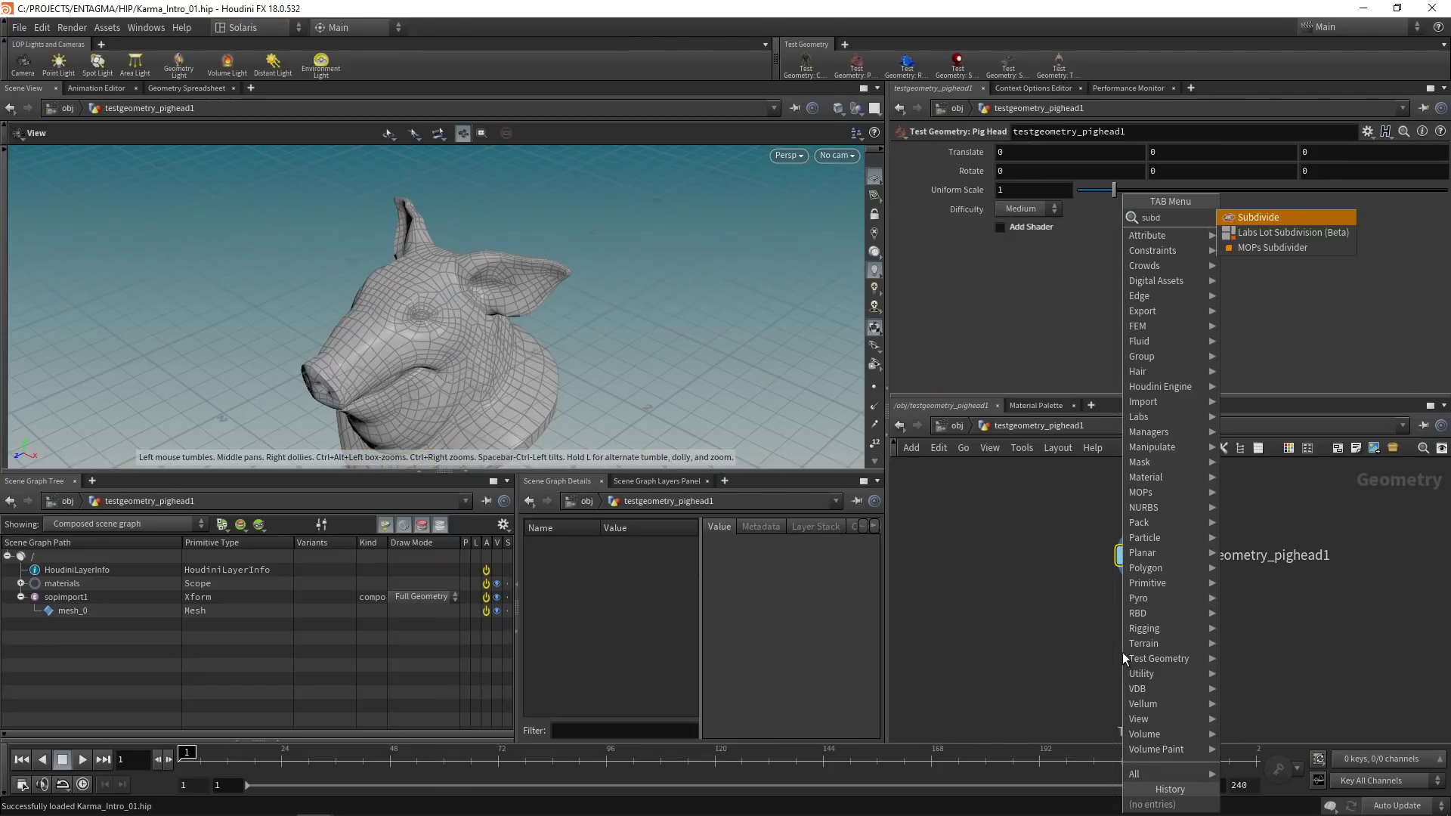
pyautogui.press('Return')
pyautogui.click(1099, 647)
# Step: Add an Attribute Randomize node for random point colours and check its node info
pyautogui.press('Tab')
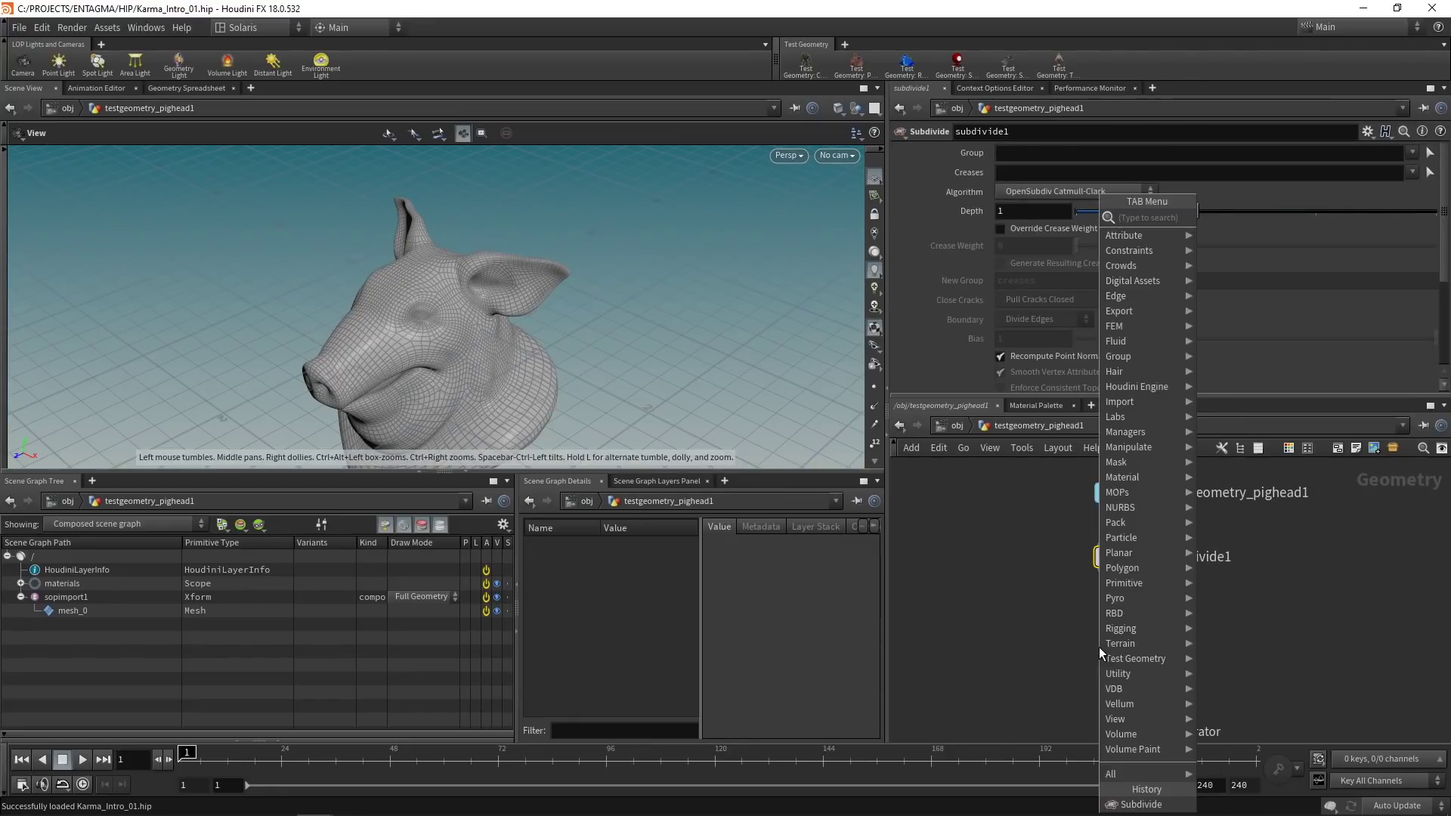
pyautogui.write('attribrand')
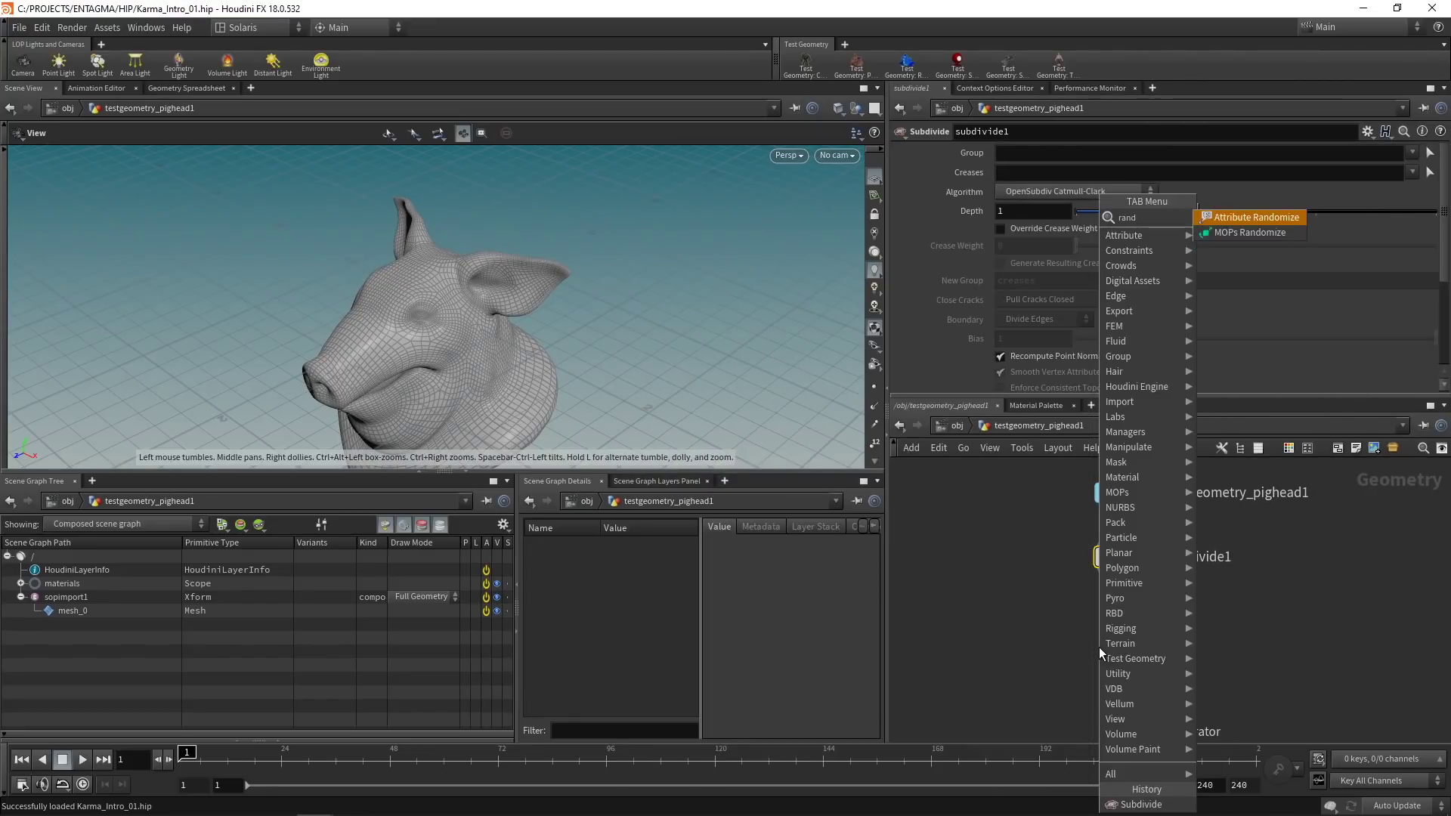
pyautogui.press('Return')
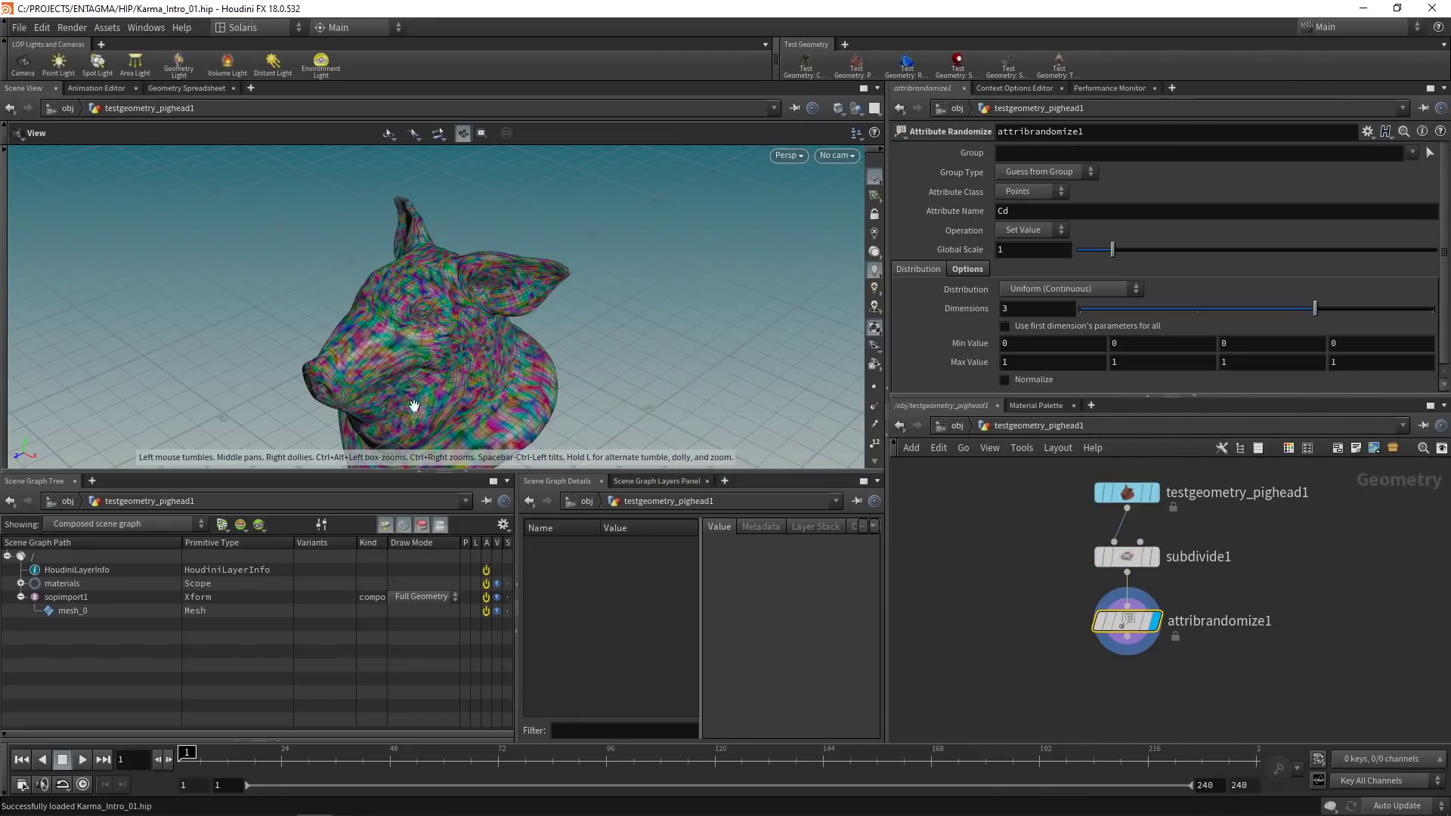
pyautogui.middleClick(1120, 626)
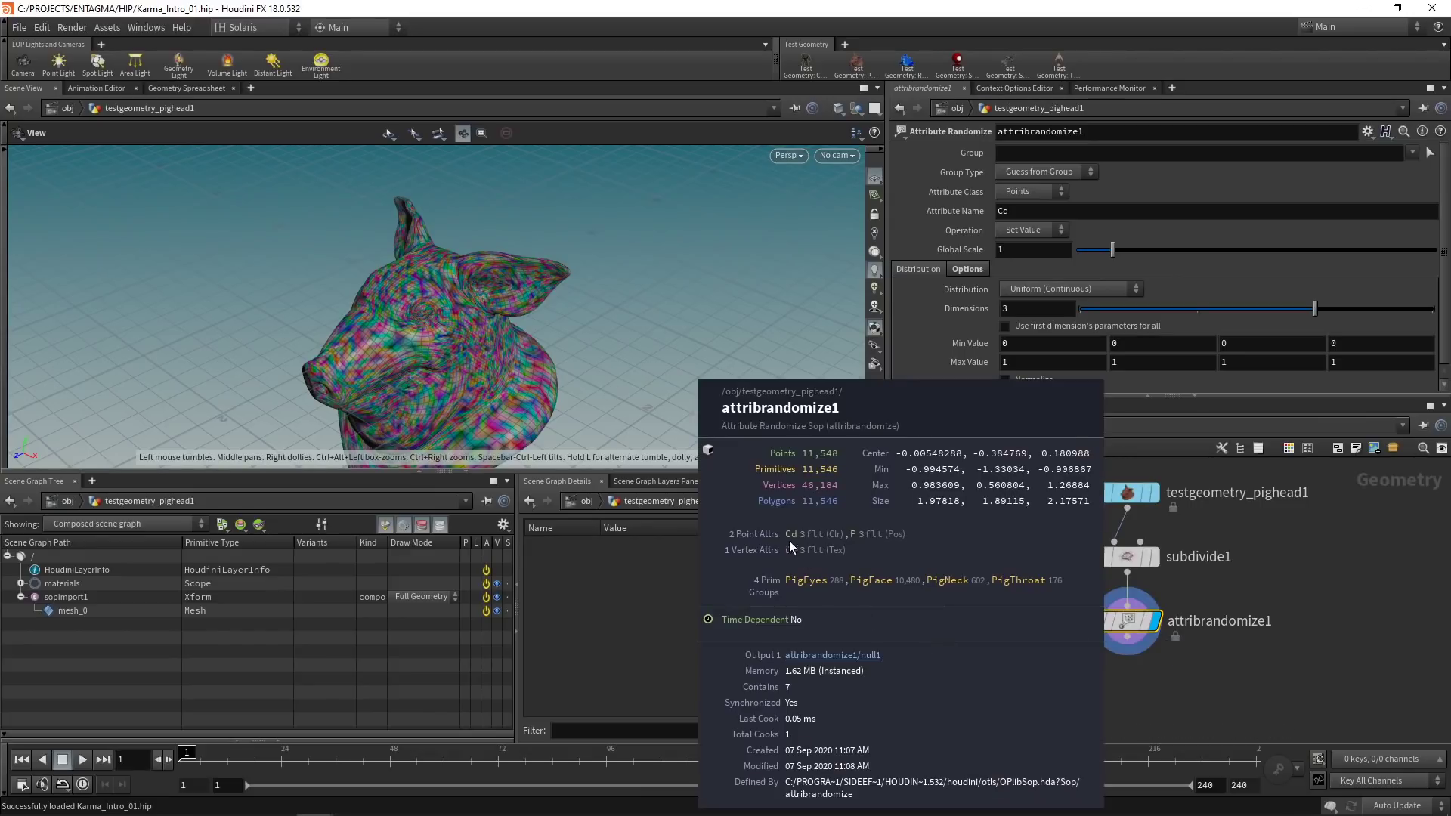
pyautogui.click(942, 426)
pyautogui.click(942, 425)
# Step: Change principledshader1's base colour in materiallibrary1 to white (1, 1, 1)
pyautogui.click(975, 542)
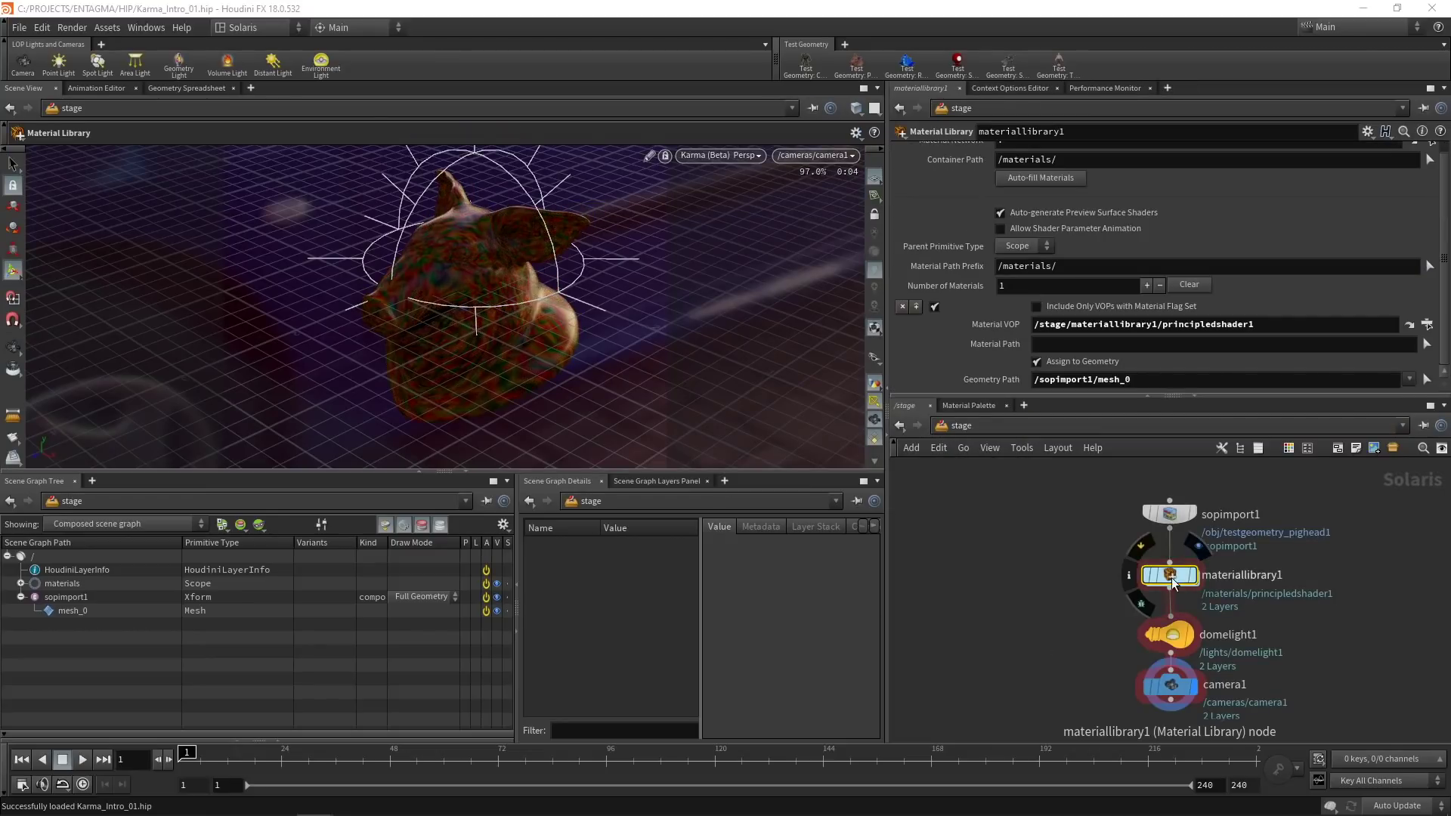
pyautogui.doubleClick(1172, 573)
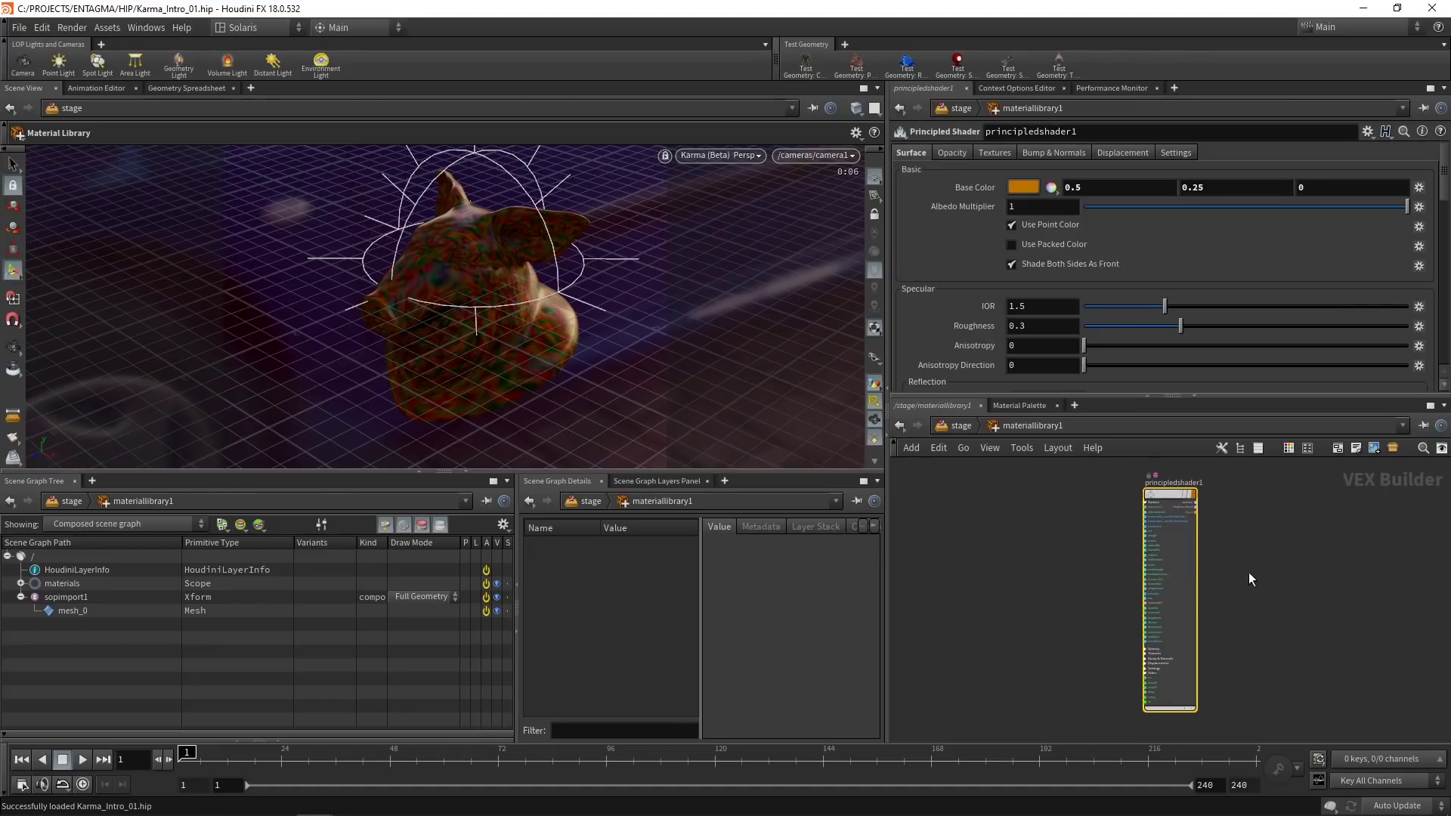
pyautogui.click(1024, 188)
pyautogui.click(1215, 159)
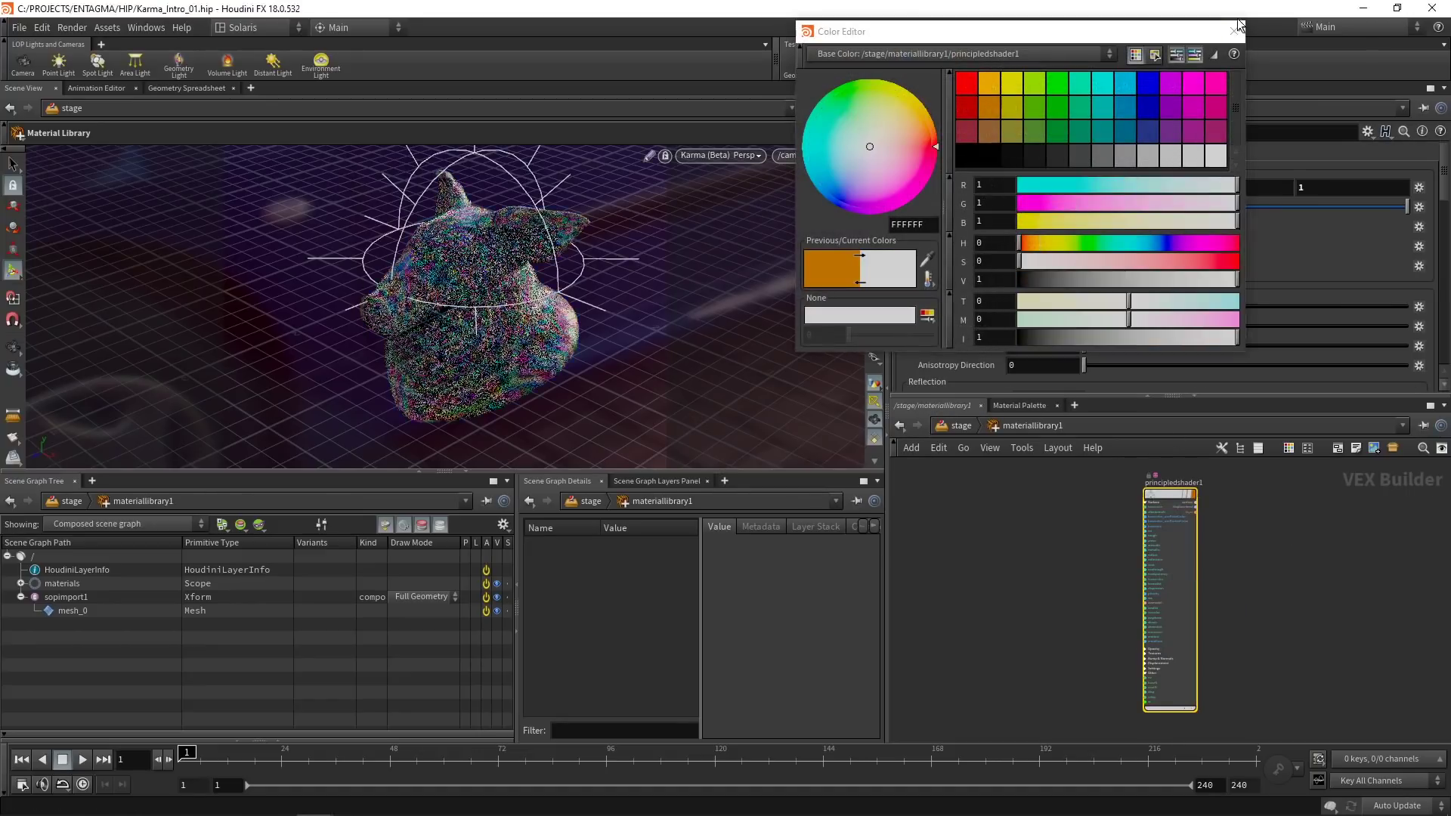
pyautogui.click(470, 284)
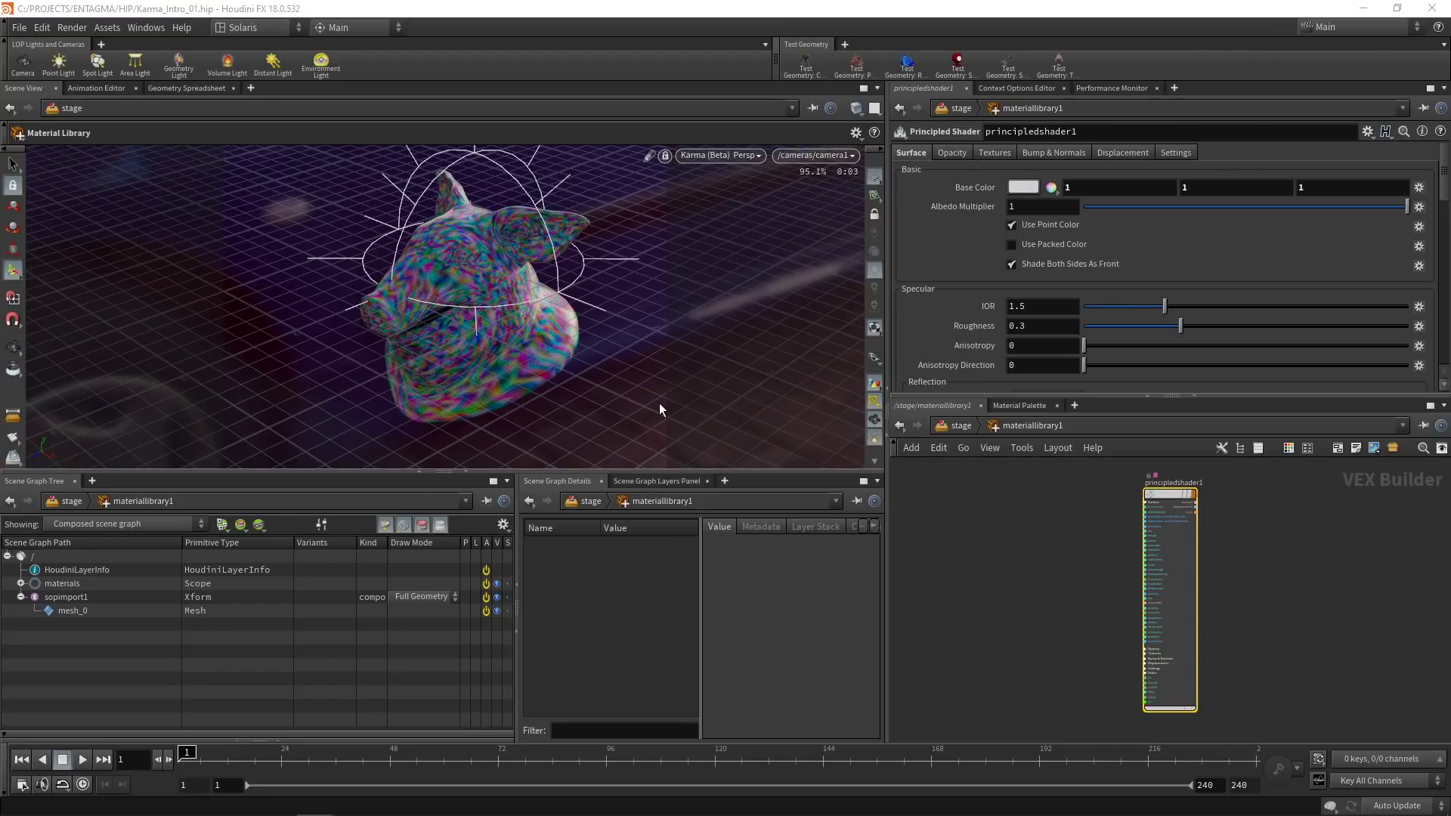
pyautogui.click(960, 426)
pyautogui.click(945, 428)
# Step: Add an Attribute Noise node under attribrandomize1 in the pig head network, then return to the stage
pyautogui.click(975, 478)
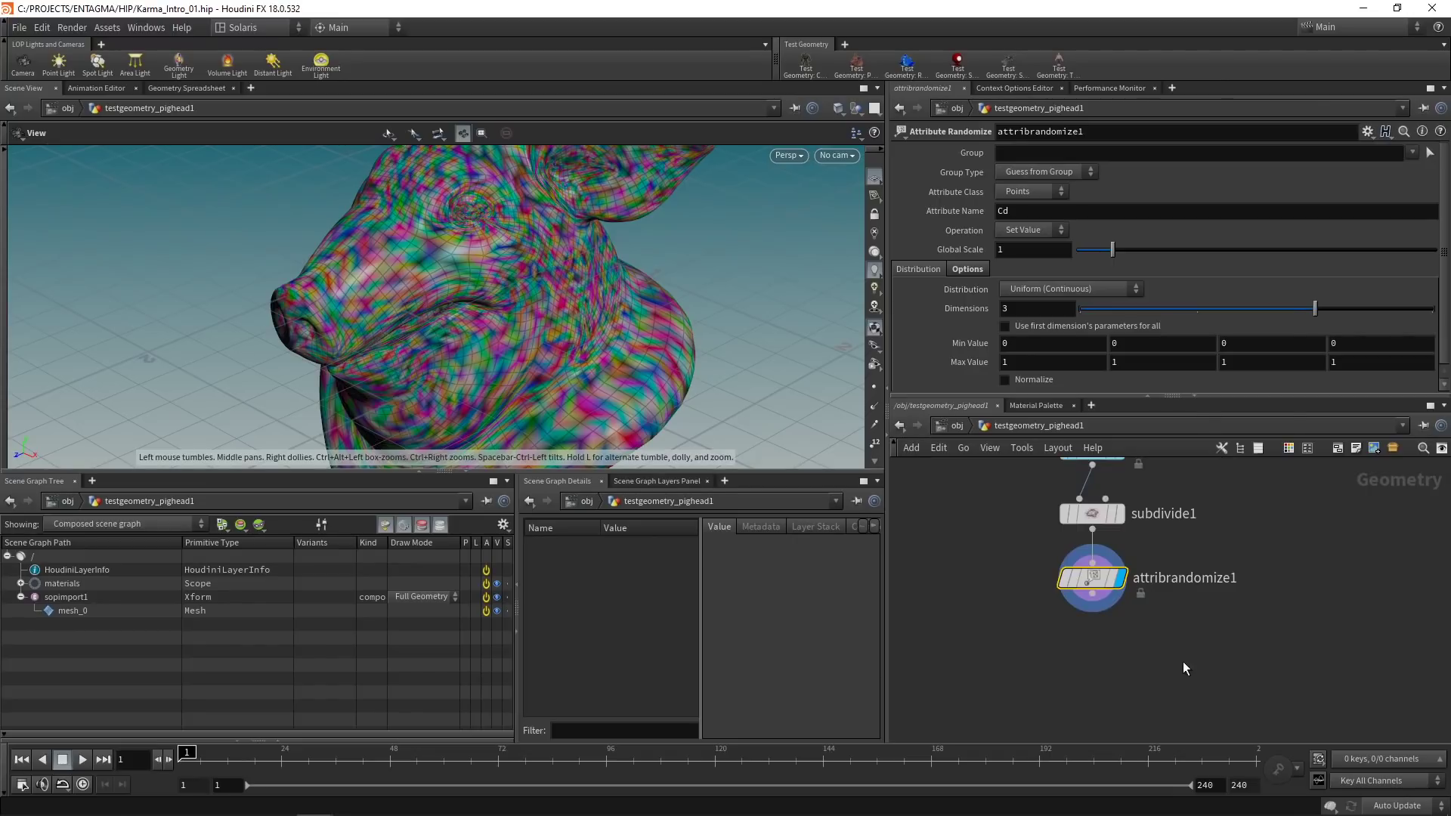
pyautogui.press('Tab')
pyautogui.write('noise')
pyautogui.press('Return')
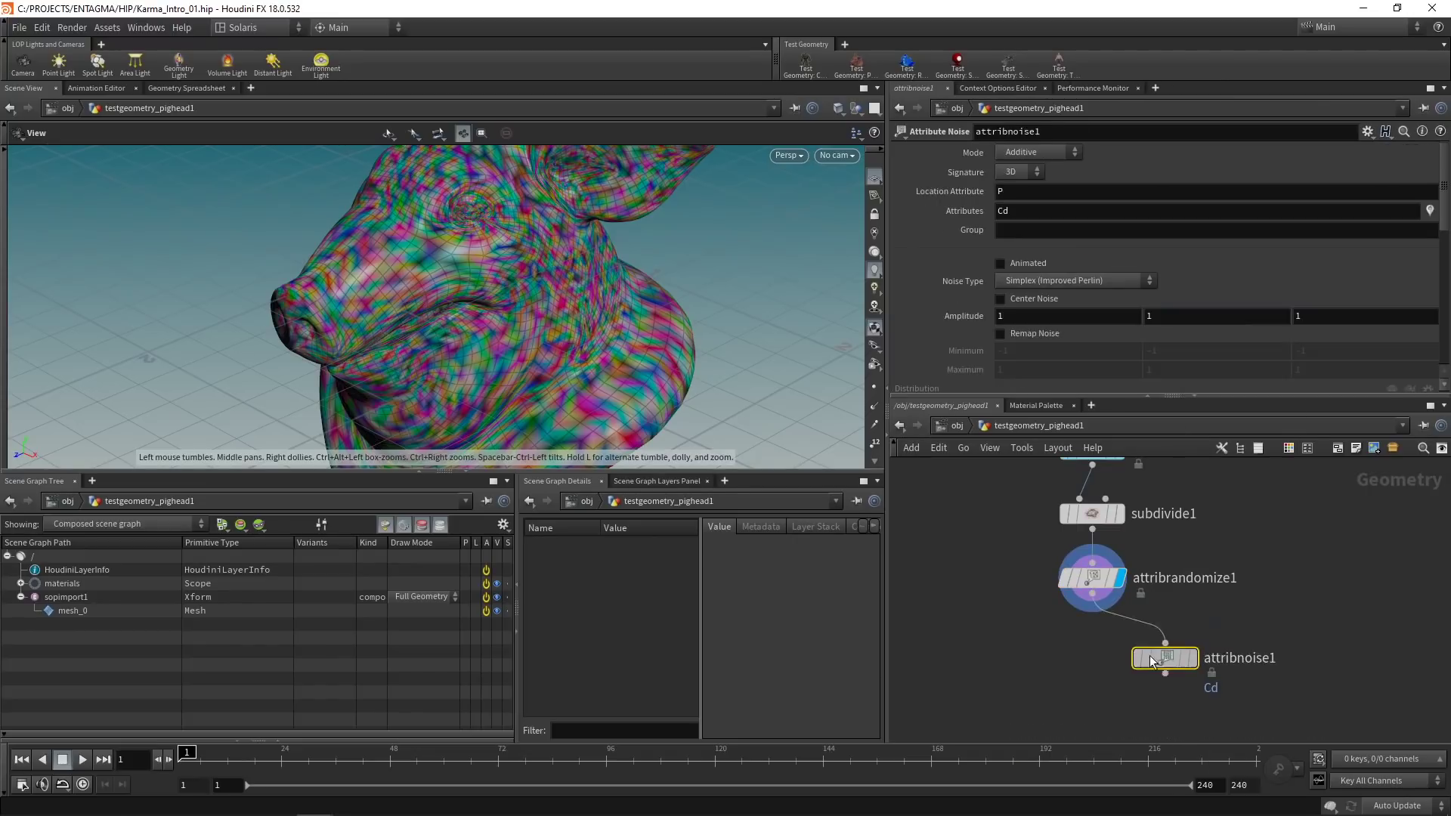
pyautogui.click(1095, 661)
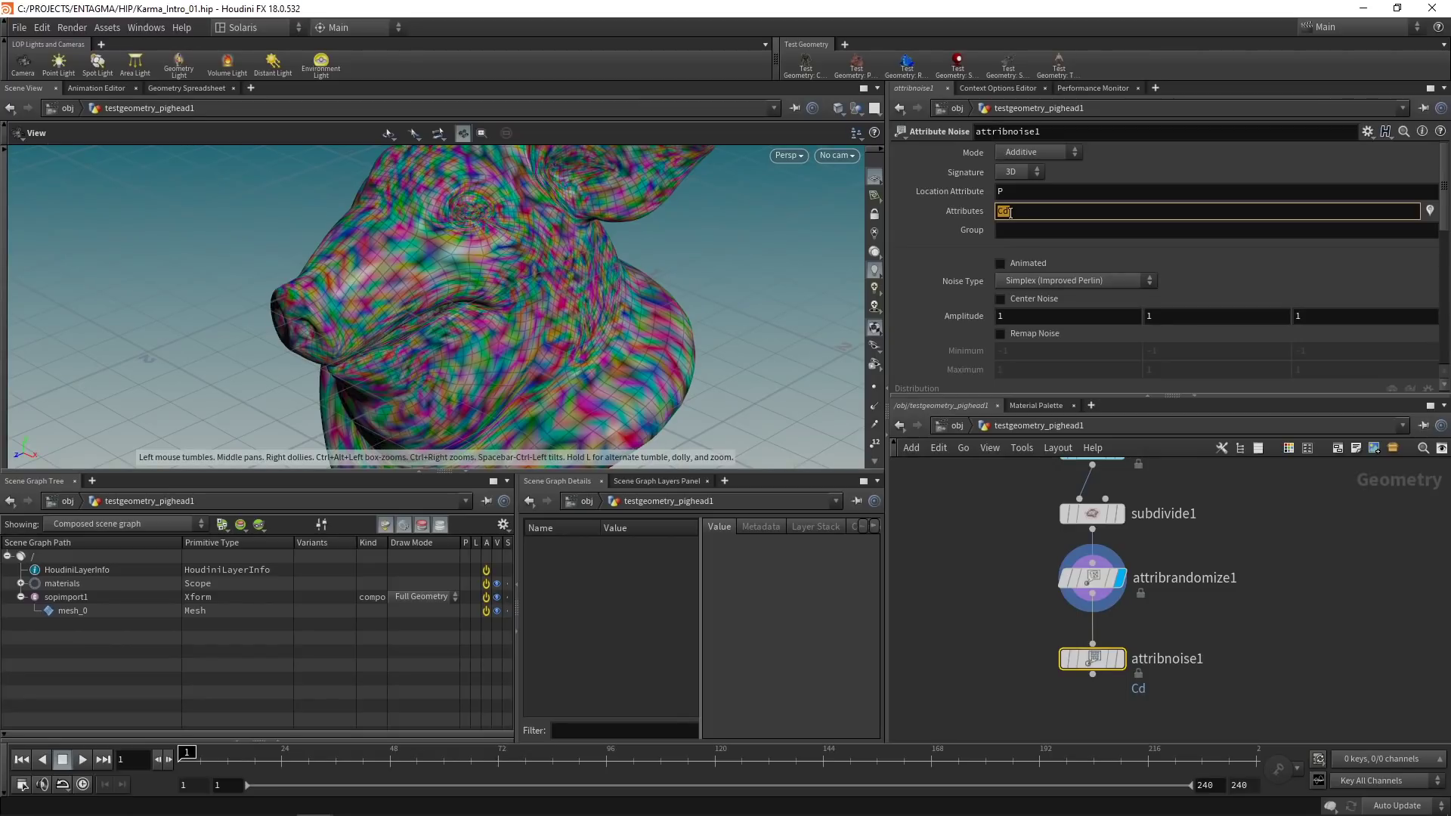
pyautogui.click(951, 423)
pyautogui.click(947, 420)
pyautogui.click(975, 536)
pyautogui.moveTo(1174, 578)
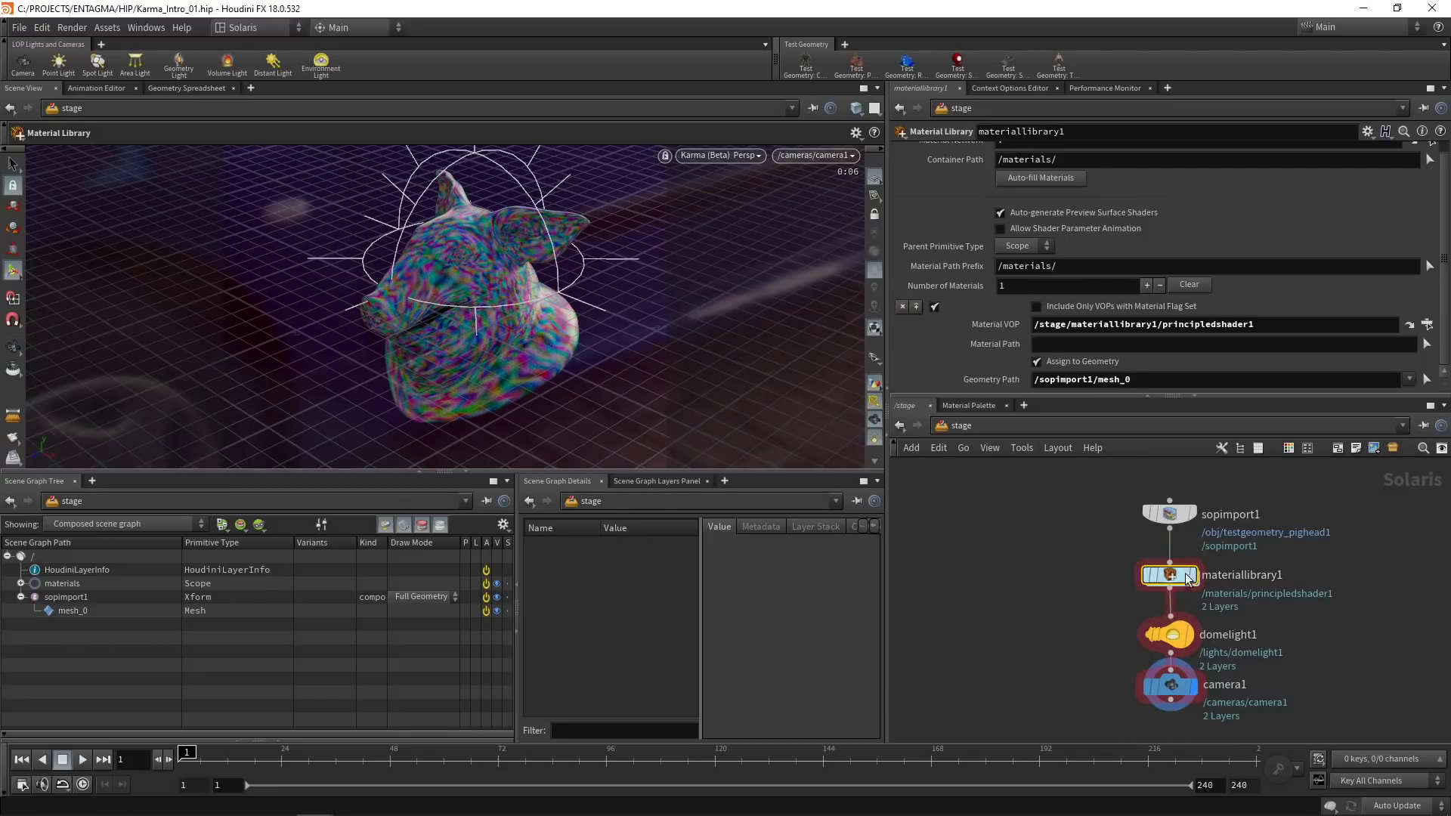
# Step: Inspect mesh_0's primvar values in the scene graph details, then enter materiallibrary1's shader network
pyautogui.click(79, 611)
pyautogui.moveTo(518, 604); pyautogui.dragTo(331, 605)
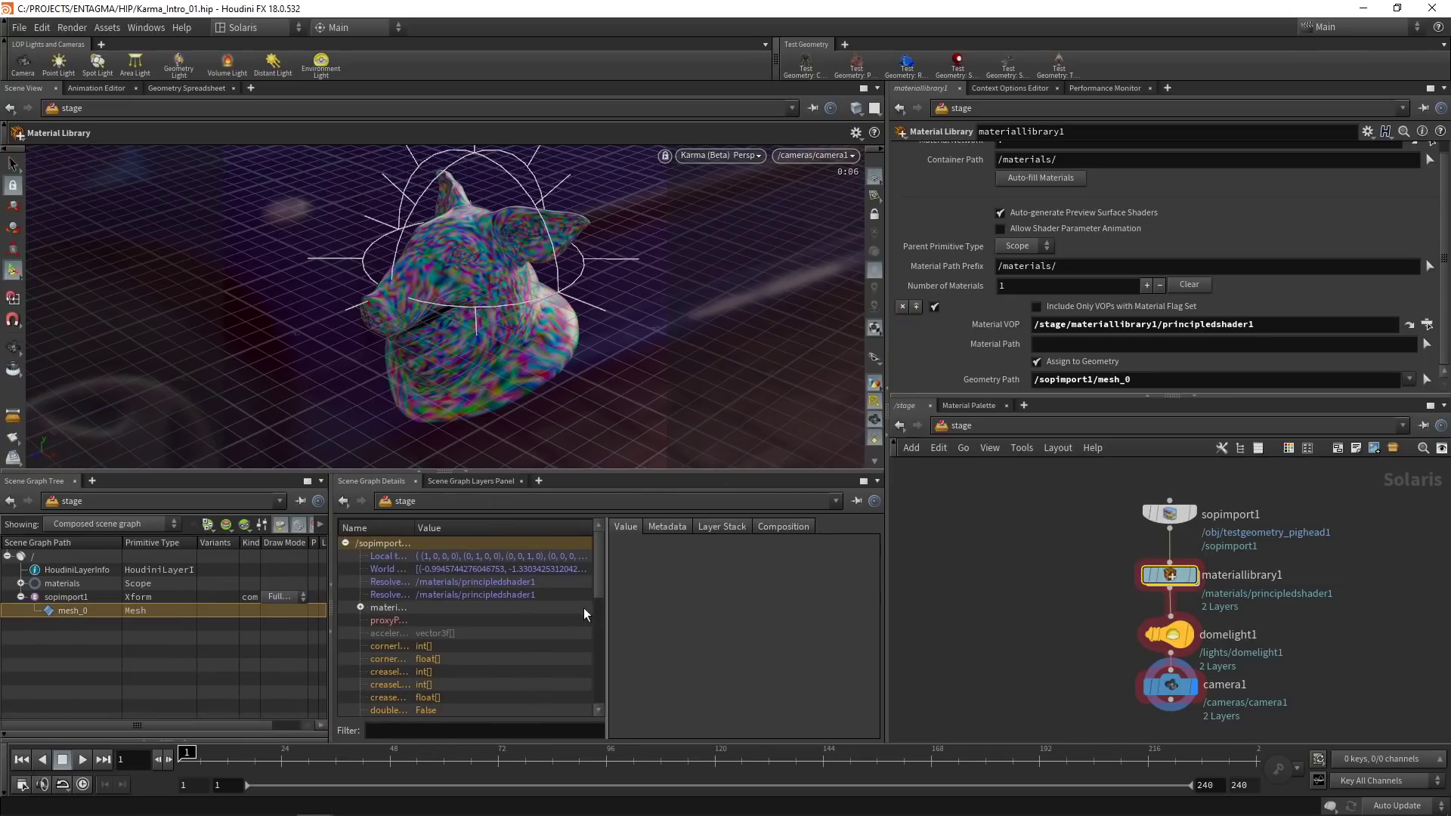
pyautogui.moveTo(604, 543); pyautogui.dragTo(543, 543)
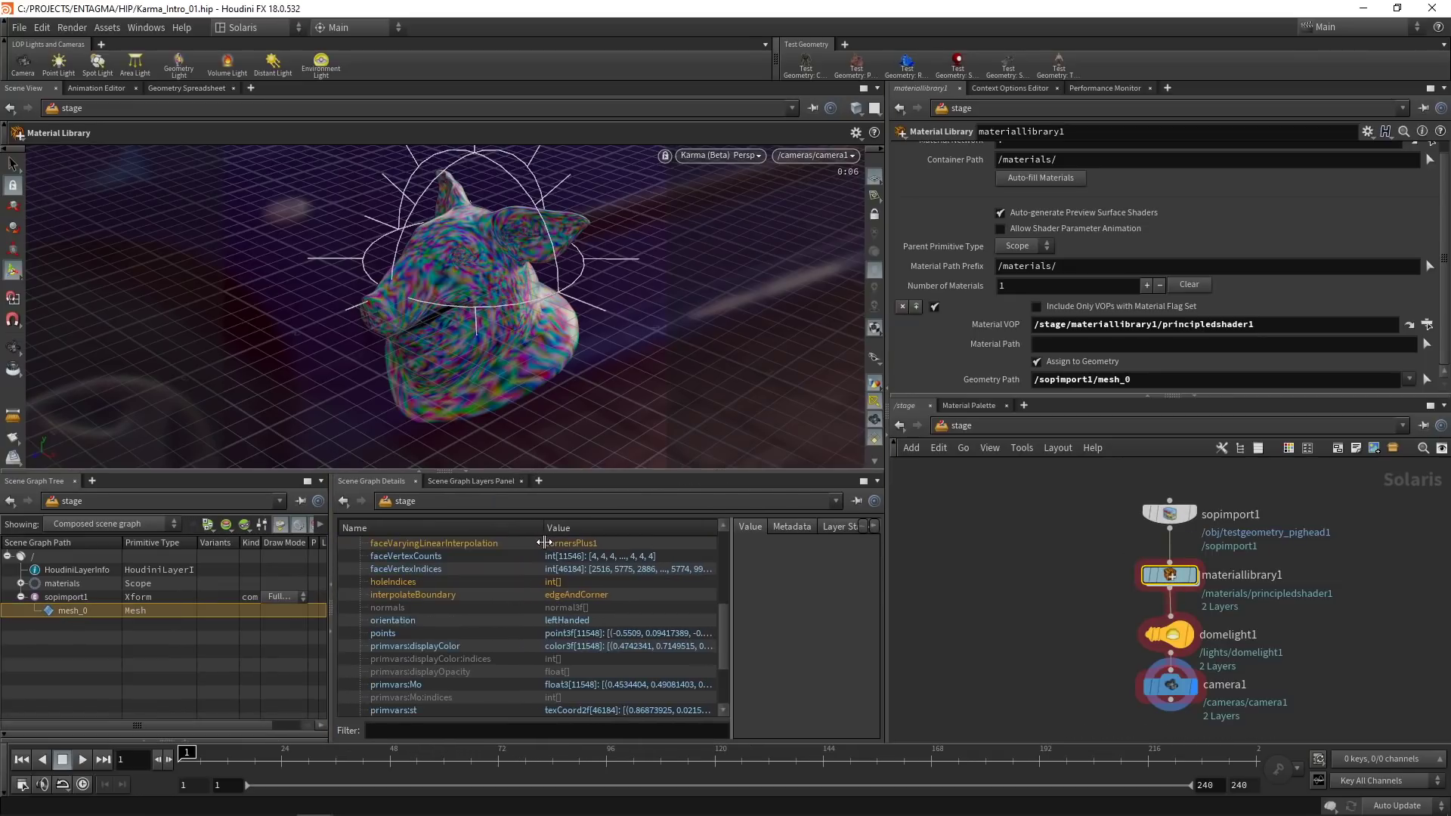
pyautogui.click(414, 684)
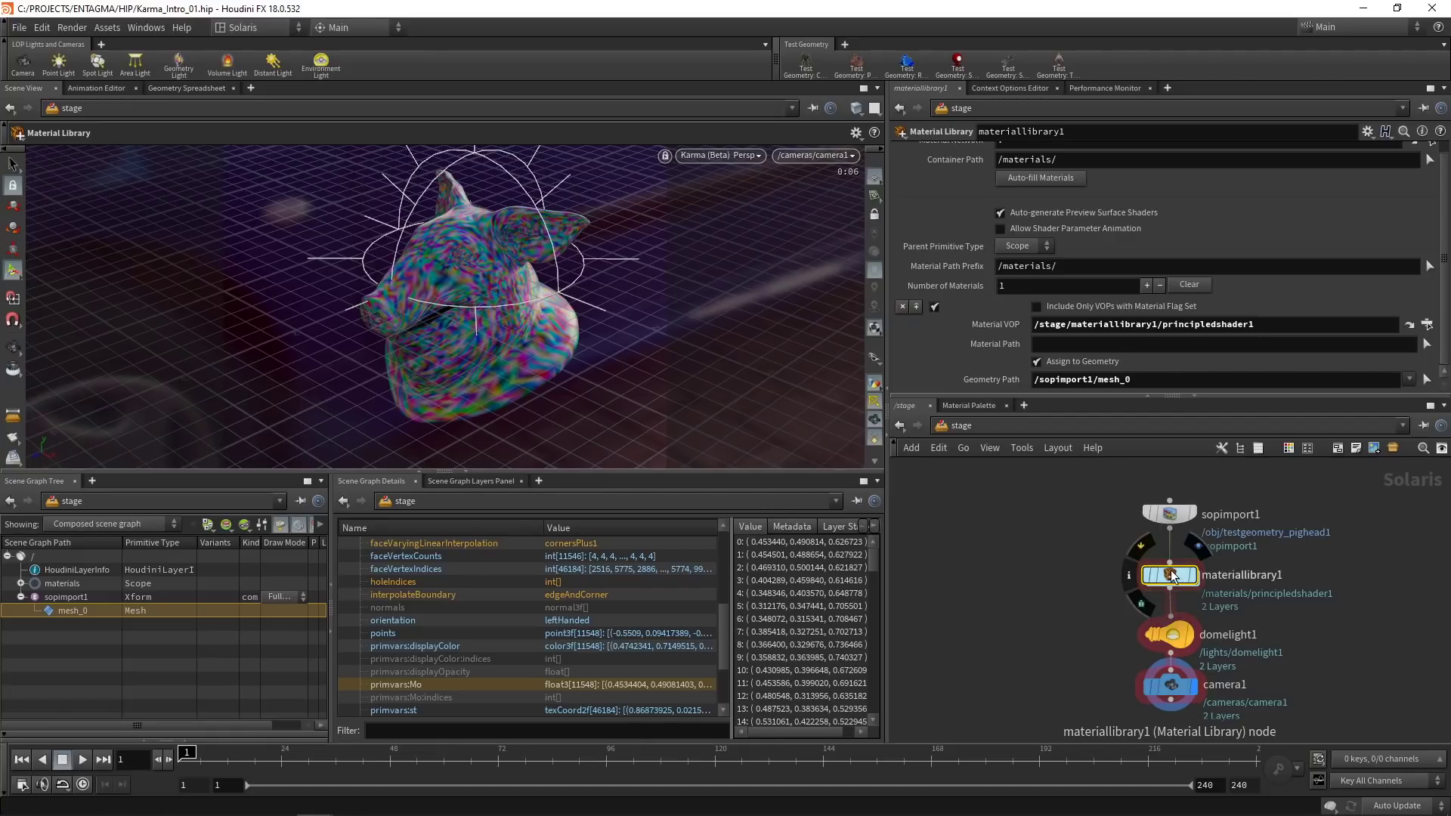
pyautogui.doubleClick(1170, 576)
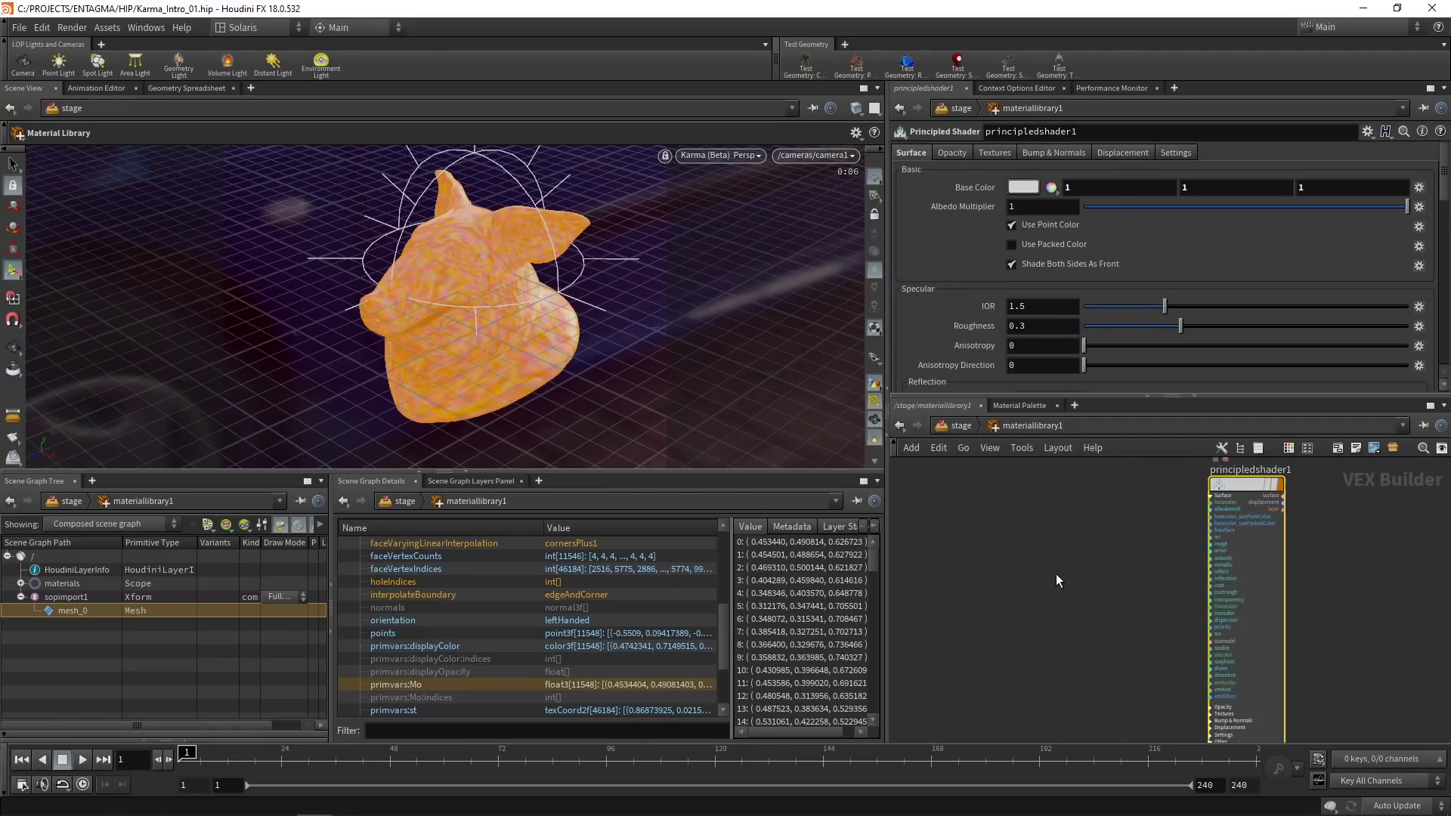
# Step: Add a Bind node with Type set to Vector and Name set to Mo
pyautogui.press('Tab')
pyautogui.write('bind')
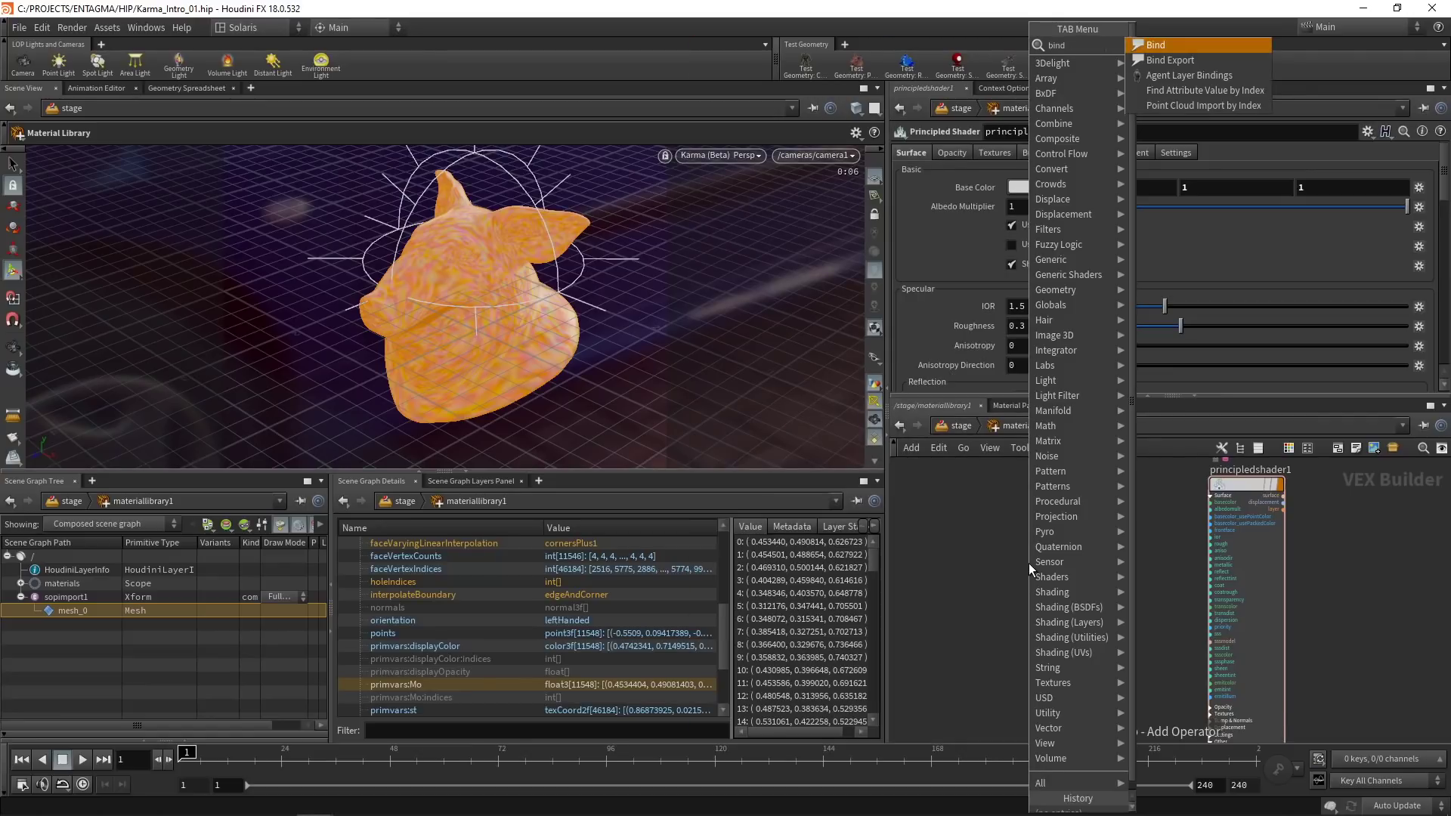
pyautogui.press('Return')
pyautogui.click(1028, 563)
pyautogui.click(1006, 170)
pyautogui.click(1015, 290)
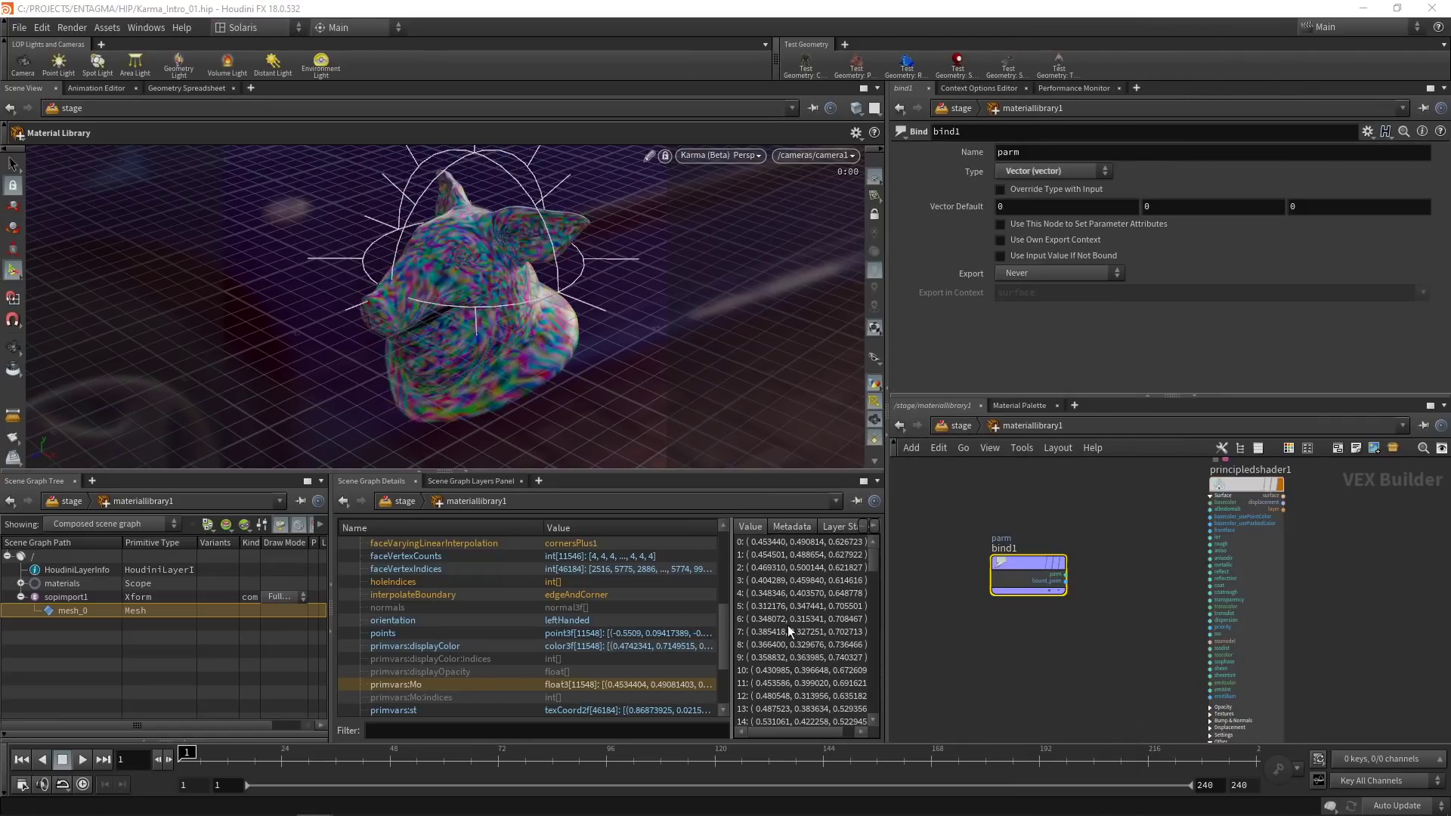
pyautogui.doubleClick(1013, 152)
pyautogui.write('Mo')
pyautogui.press('Return')
# Step: Wire bind1's Mo output into principledshader1's basecolor input
pyautogui.moveTo(1050, 607); pyautogui.dragTo(1055, 549)
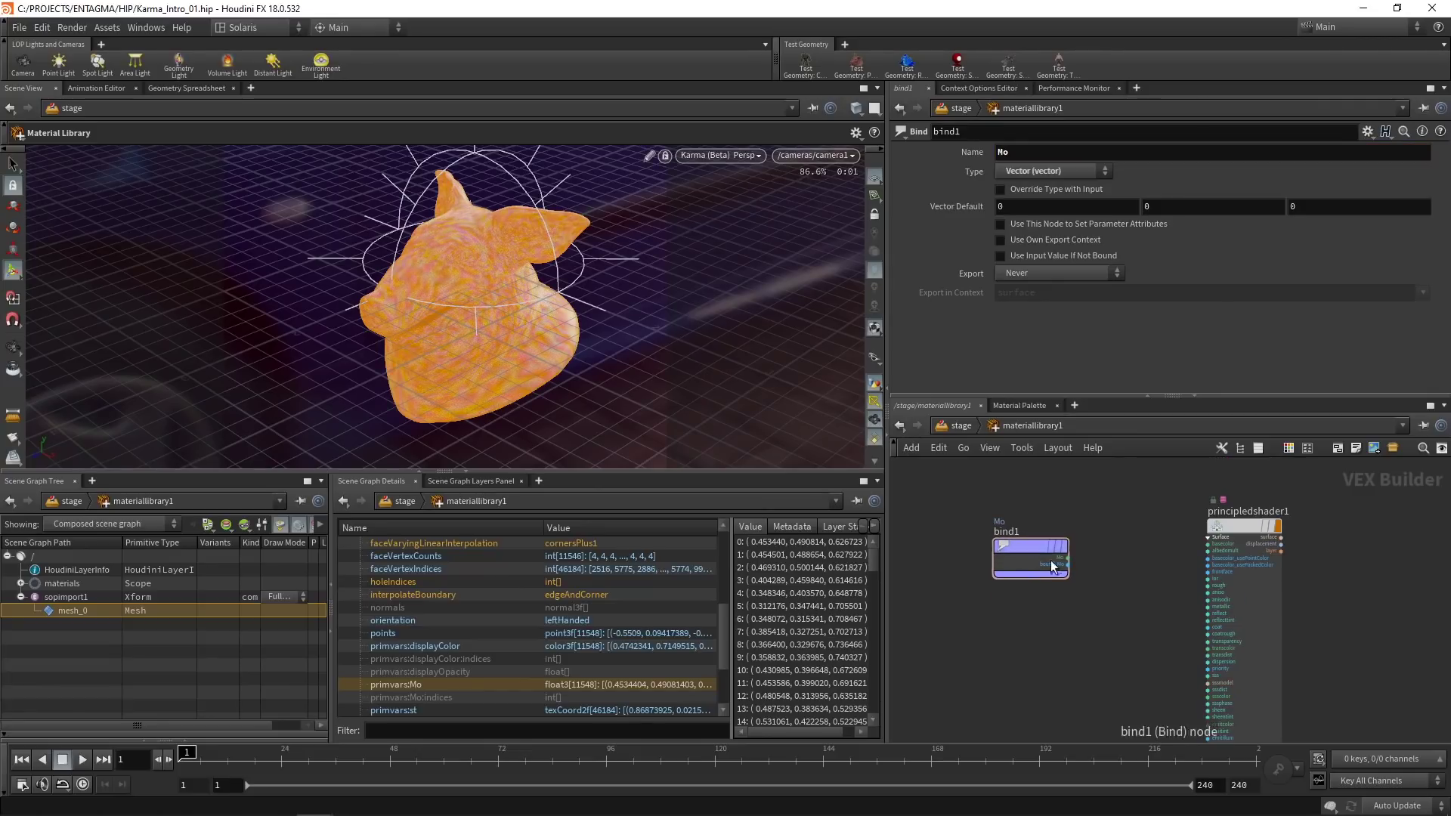
pyautogui.click(1067, 558)
pyautogui.click(1215, 549)
pyautogui.click(956, 427)
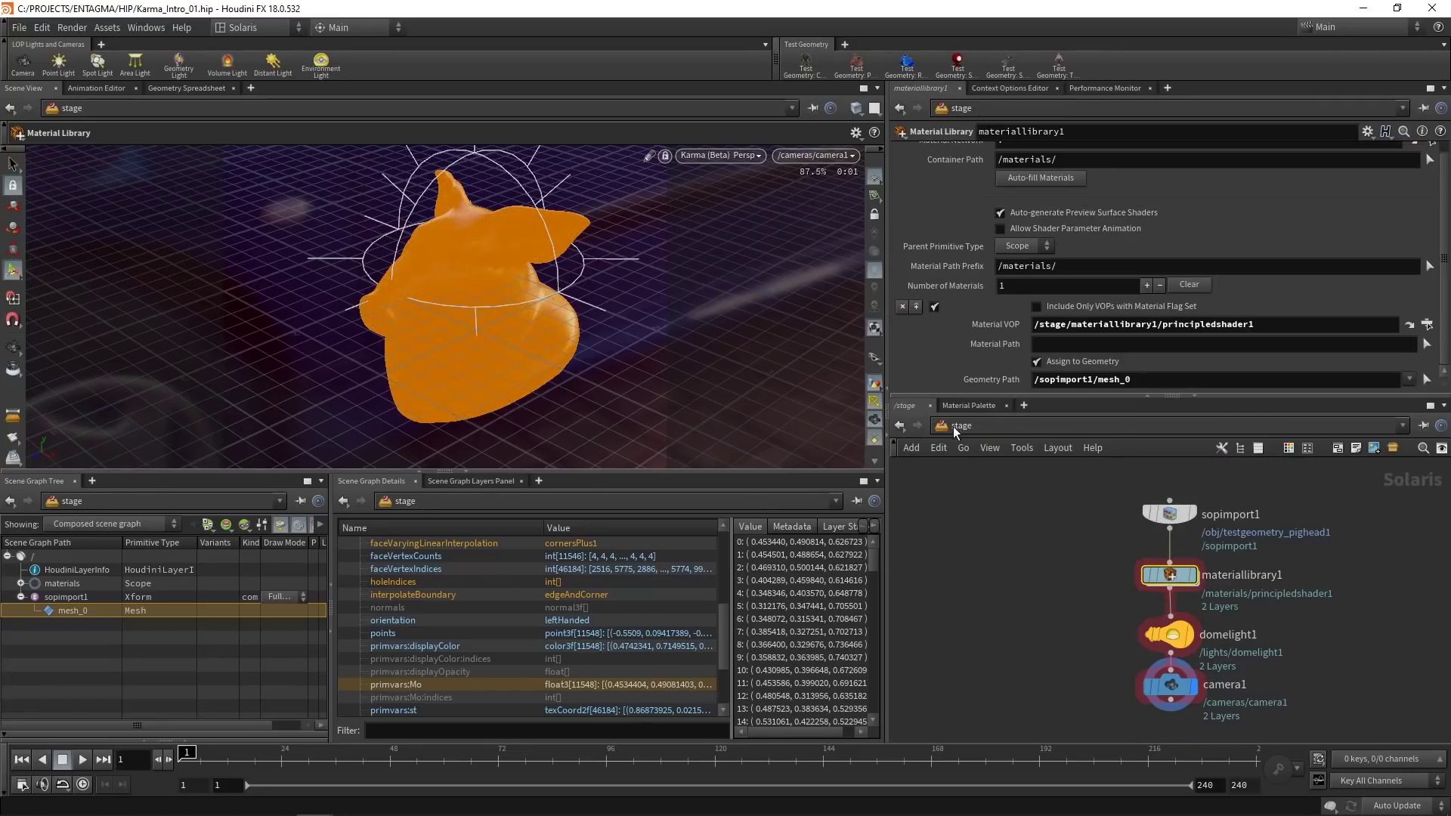
pyautogui.moveTo(1087, 665); pyautogui.dragTo(1180, 703)
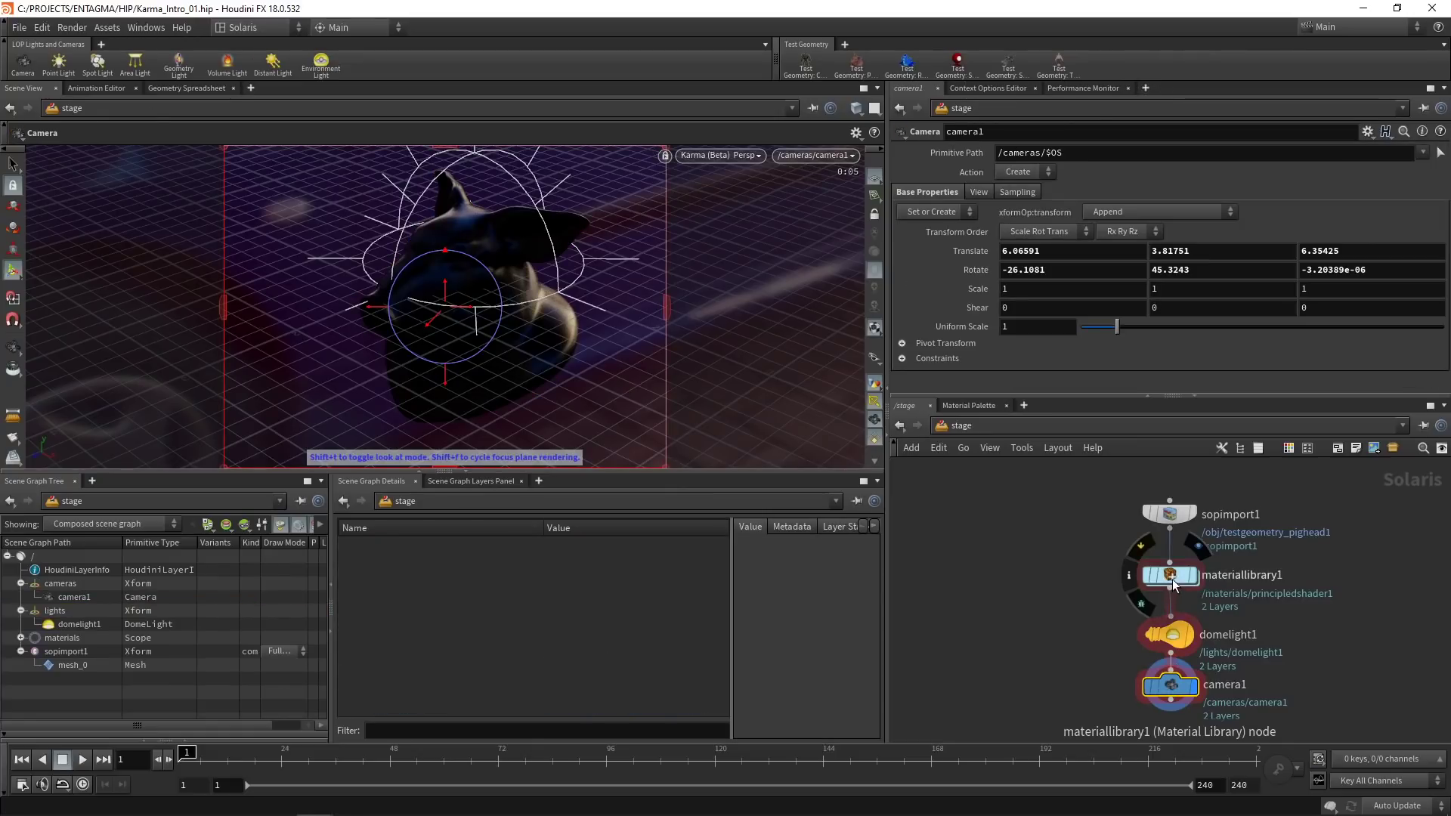
# Step: Add a Principled Shader Core node inside the material library with a white base colour
pyautogui.doubleClick(1170, 577)
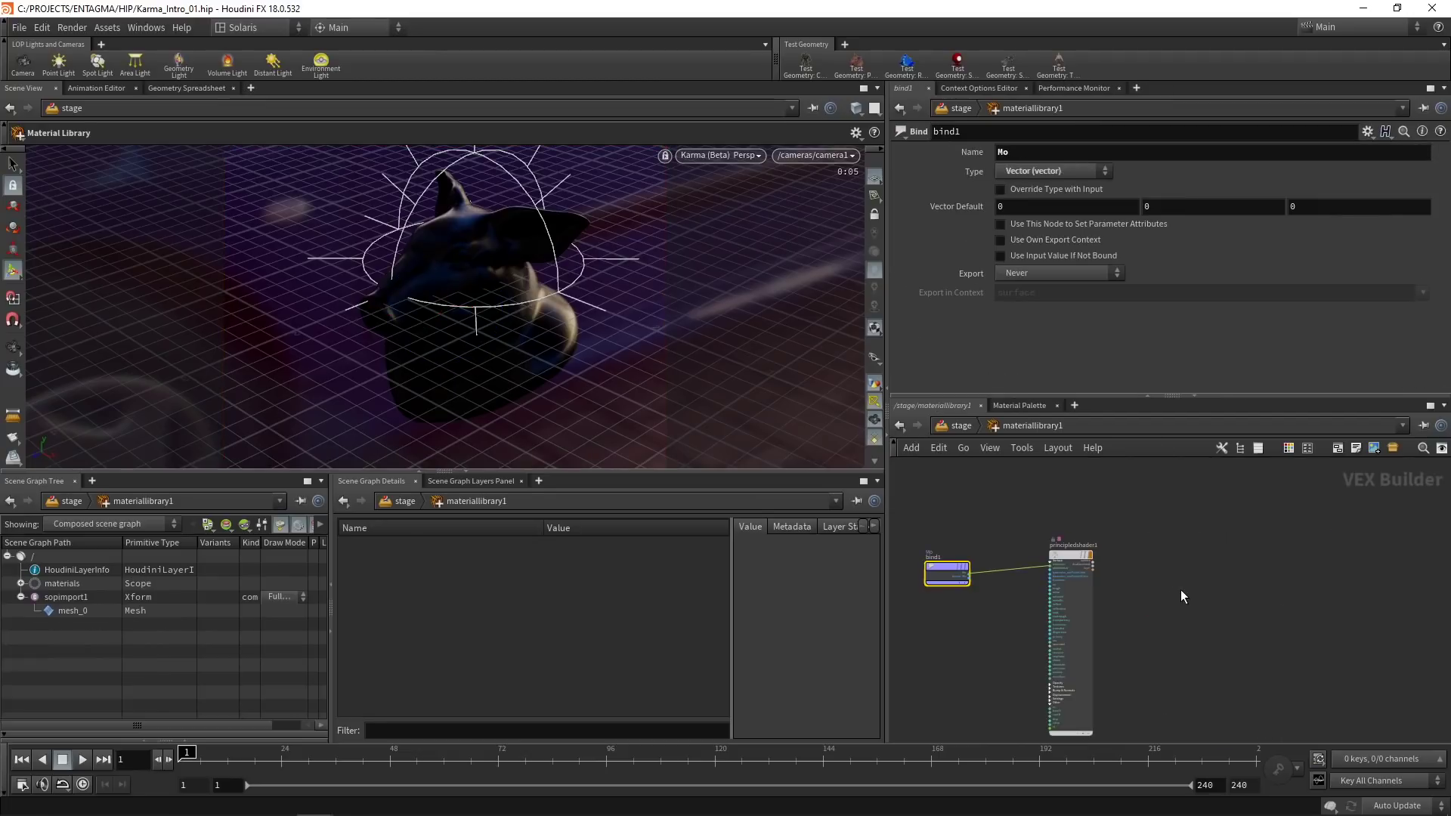
pyautogui.press('Tab')
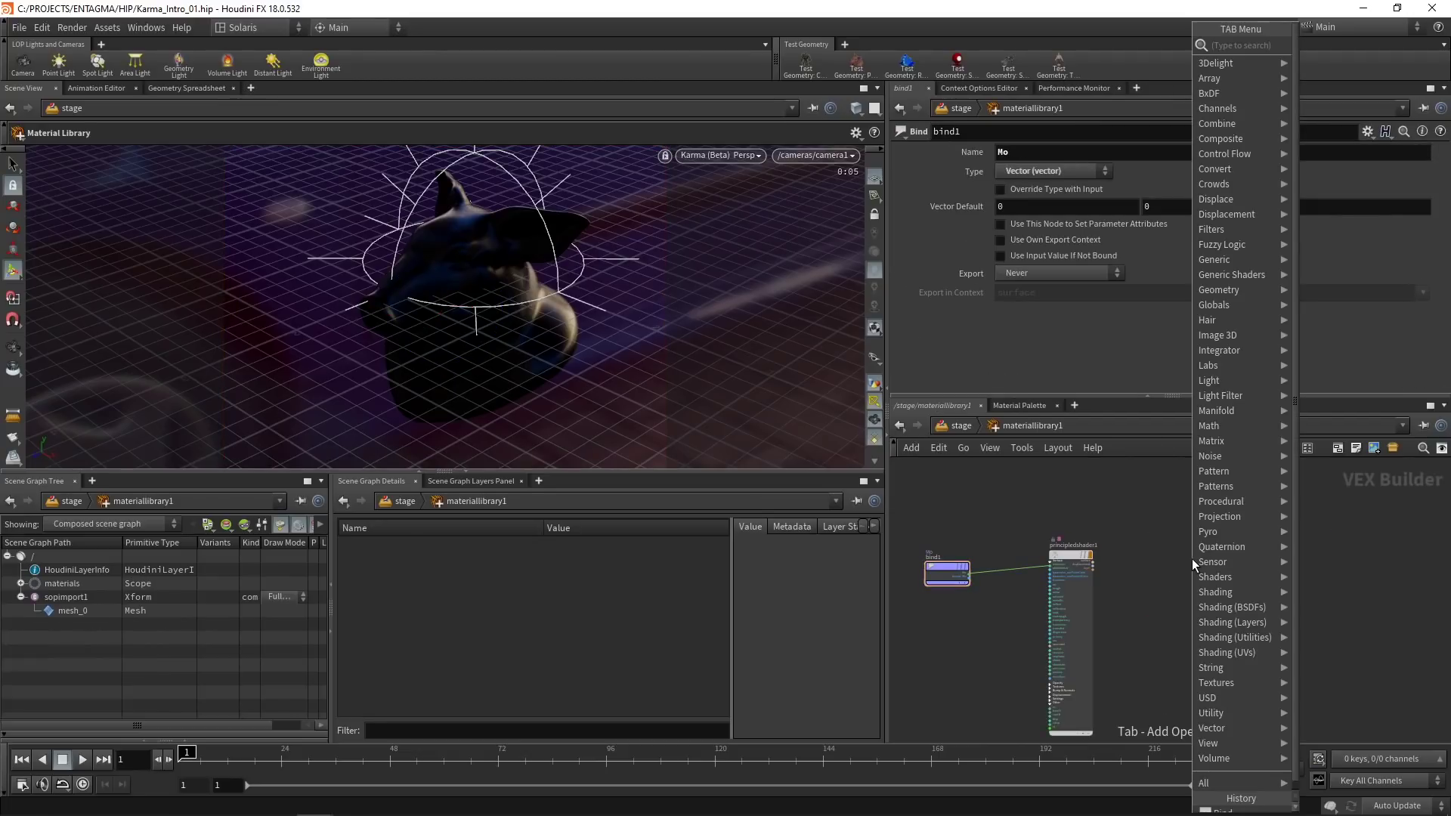
pyautogui.write('princip')
pyautogui.press('Down')
pyautogui.press('Down')
pyautogui.press('Return')
pyautogui.click(1191, 559)
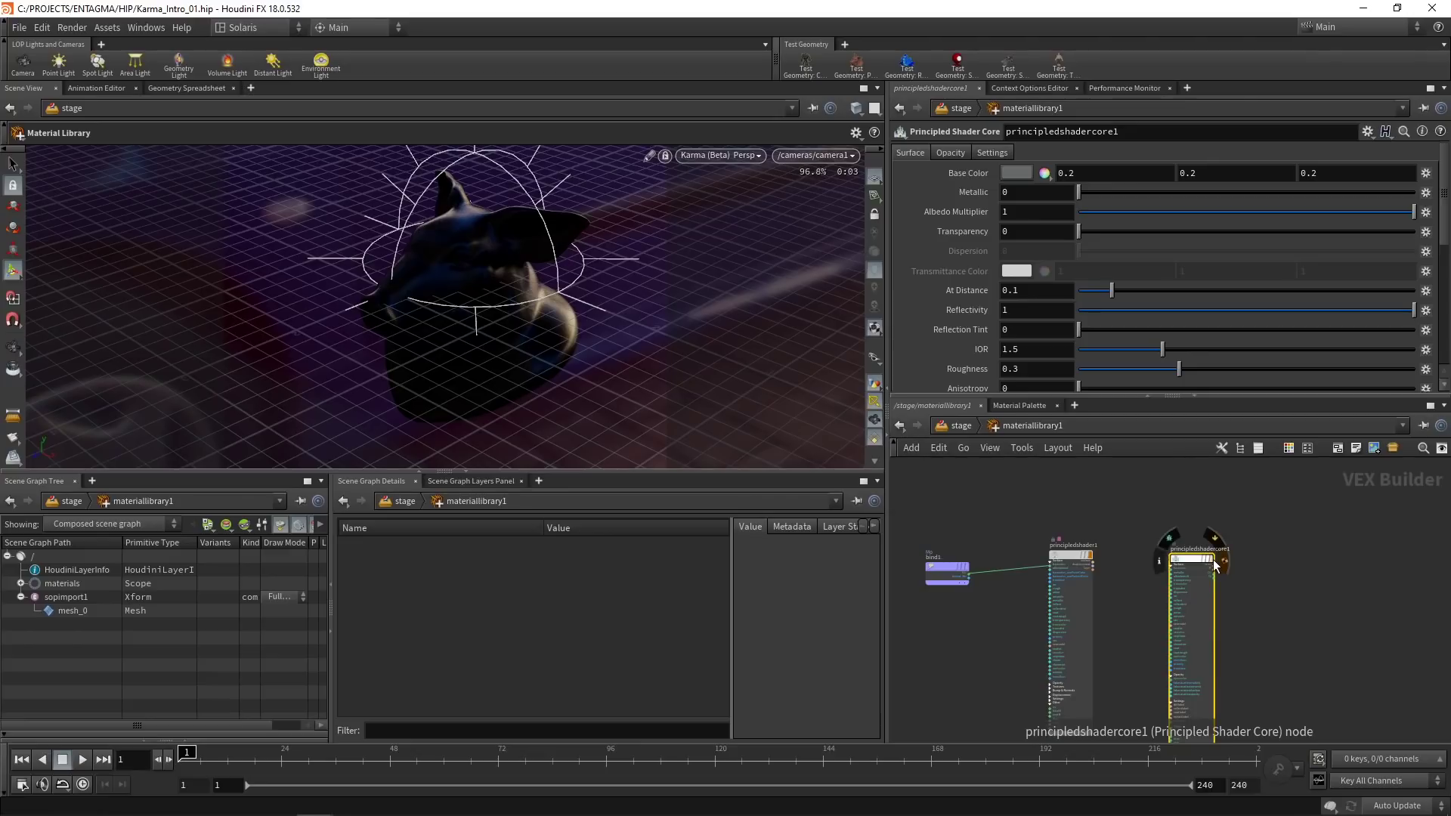
pyautogui.moveTo(1214, 560); pyautogui.dragTo(1202, 467)
pyautogui.scroll(2, 1051, 509)
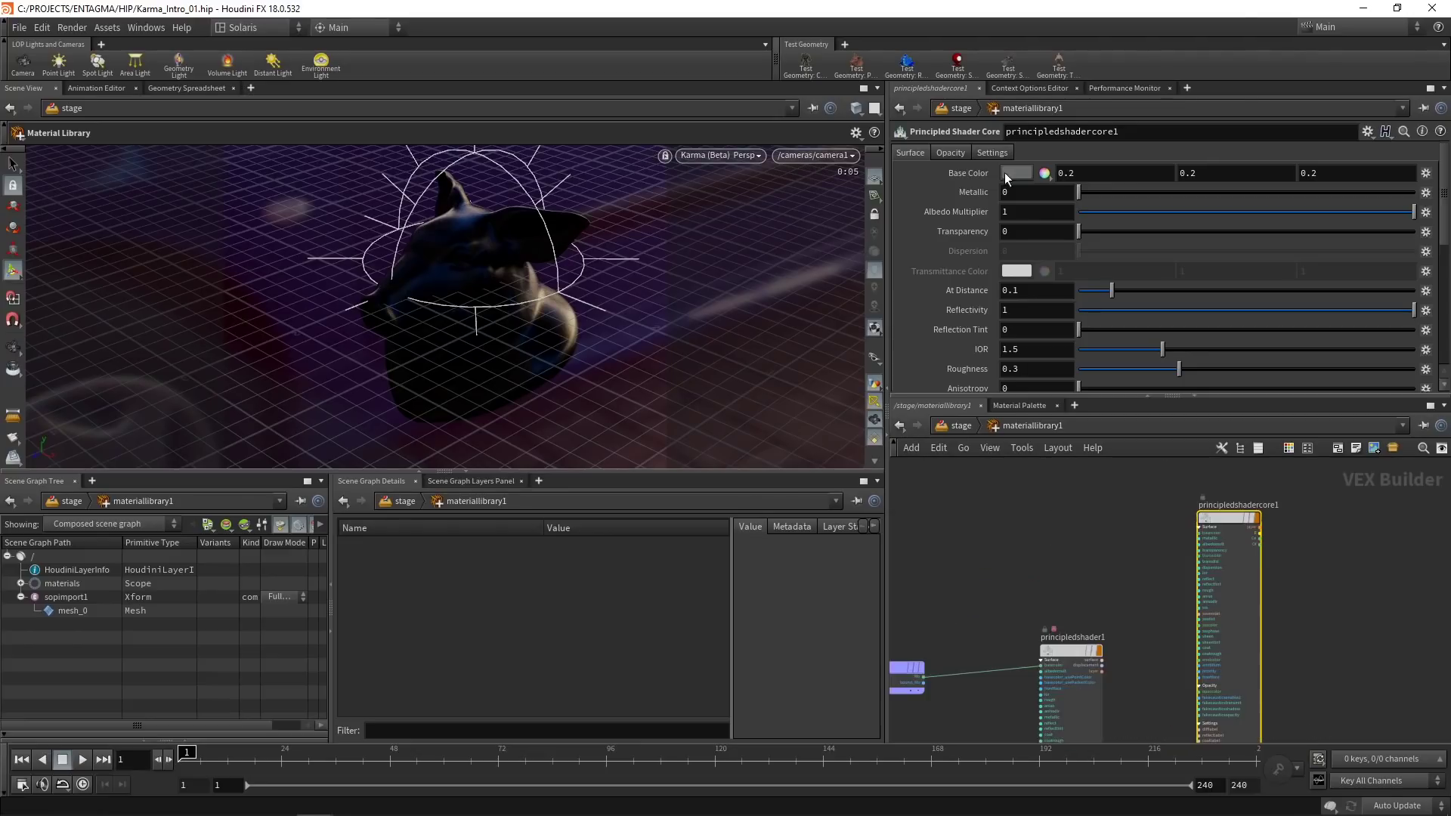
pyautogui.click(1016, 173)
pyautogui.click(1216, 156)
pyautogui.click(1235, 32)
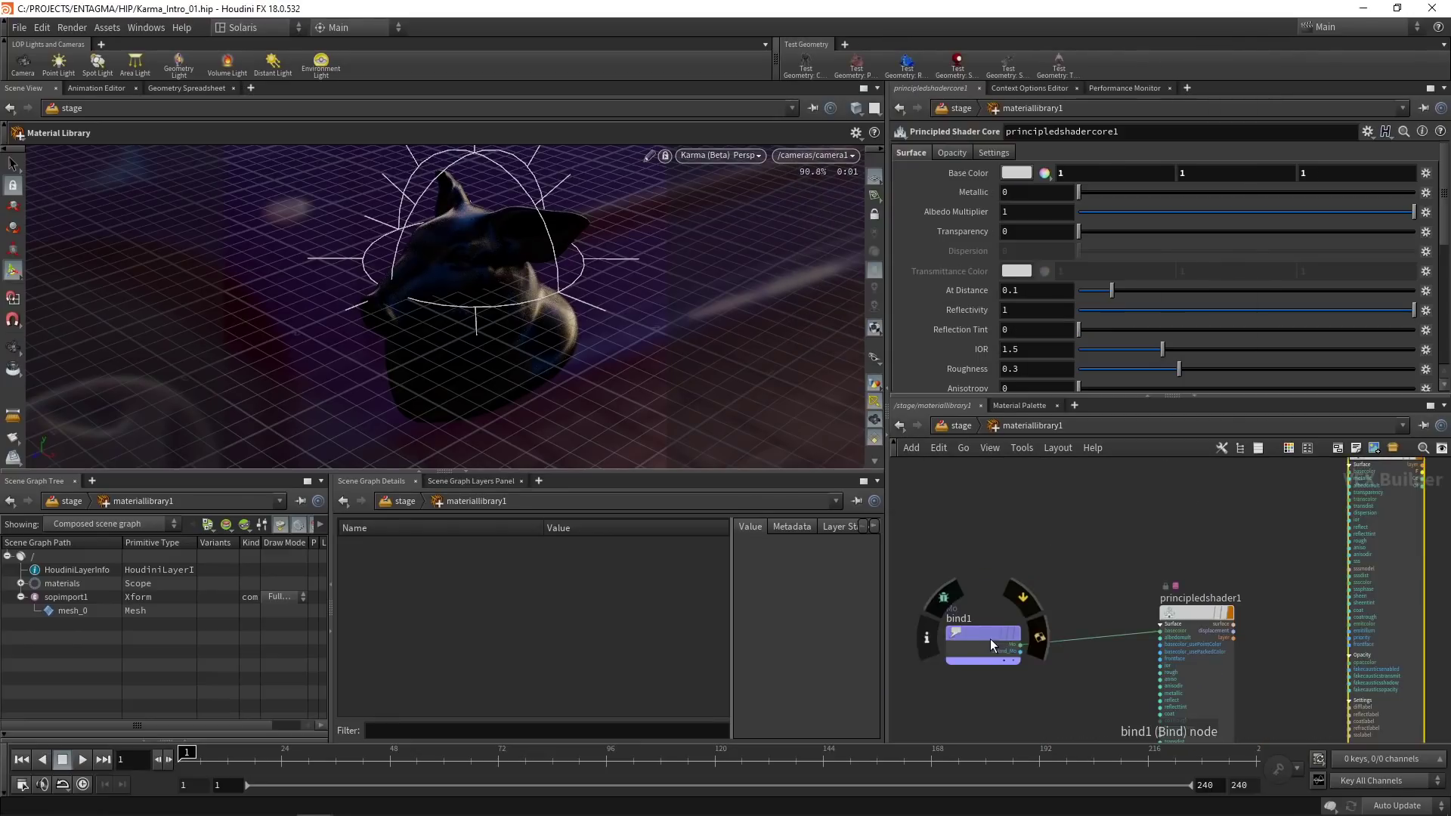
# Step: Connect bind1's Mo output to the shader core's basecolor input
pyautogui.moveTo(990, 638); pyautogui.dragTo(1118, 479)
pyautogui.scroll(2, 1137, 577)
pyautogui.click(1102, 564)
pyautogui.click(1312, 549)
# Step: Set materiallibrary1's Material VOP to principledshadercore1 and return to the stage network
pyautogui.press('u')
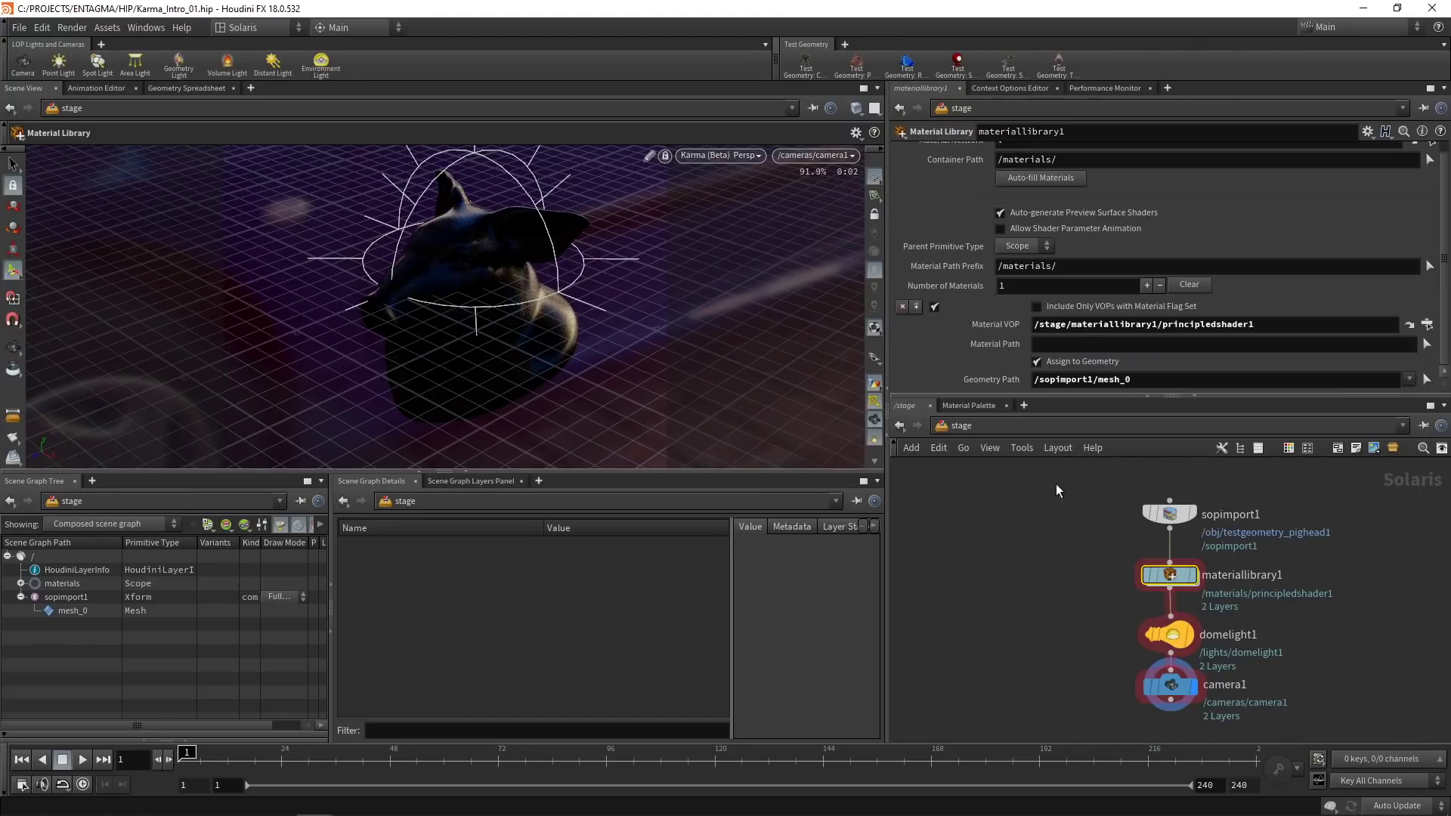
pyautogui.click(1426, 325)
pyautogui.doubleClick(1348, 318)
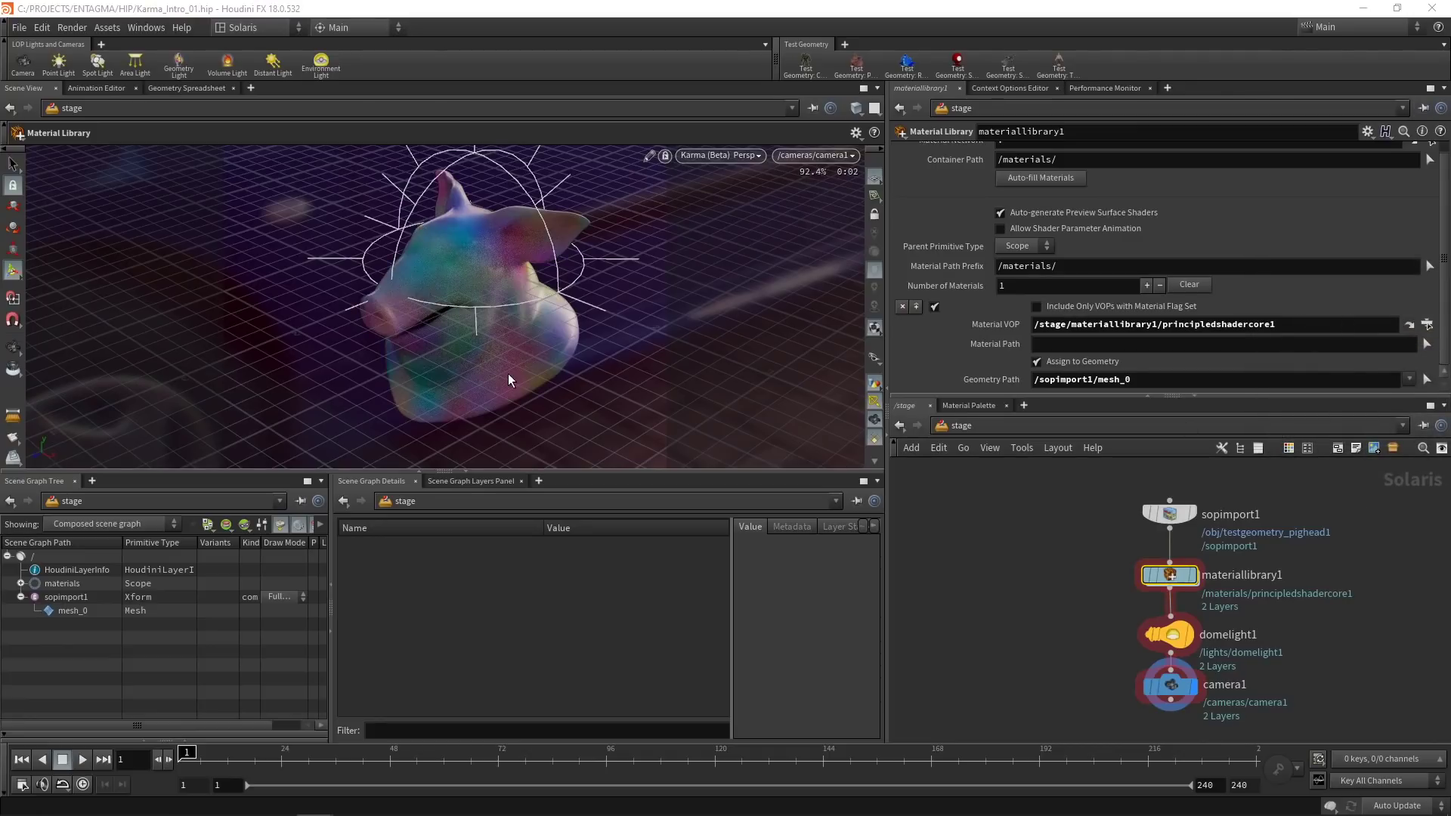
pyautogui.click(70, 107)
pyautogui.click(70, 113)
pyautogui.click(70, 107)
pyautogui.click(83, 156)
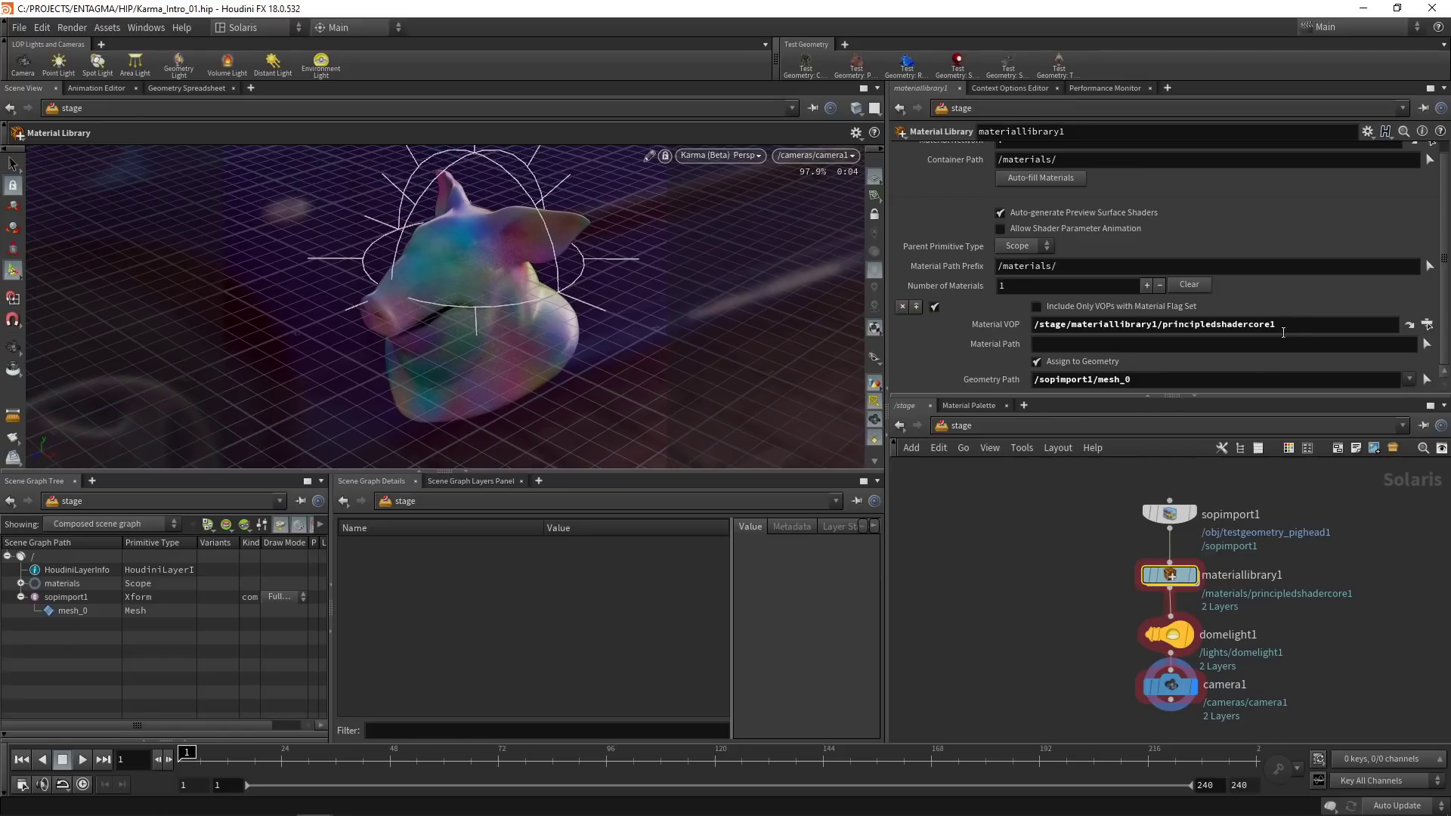
# Step: Cut the wire from bind1 to principledshader1 with the Y cutting tool
pyautogui.doubleClick(1170, 574)
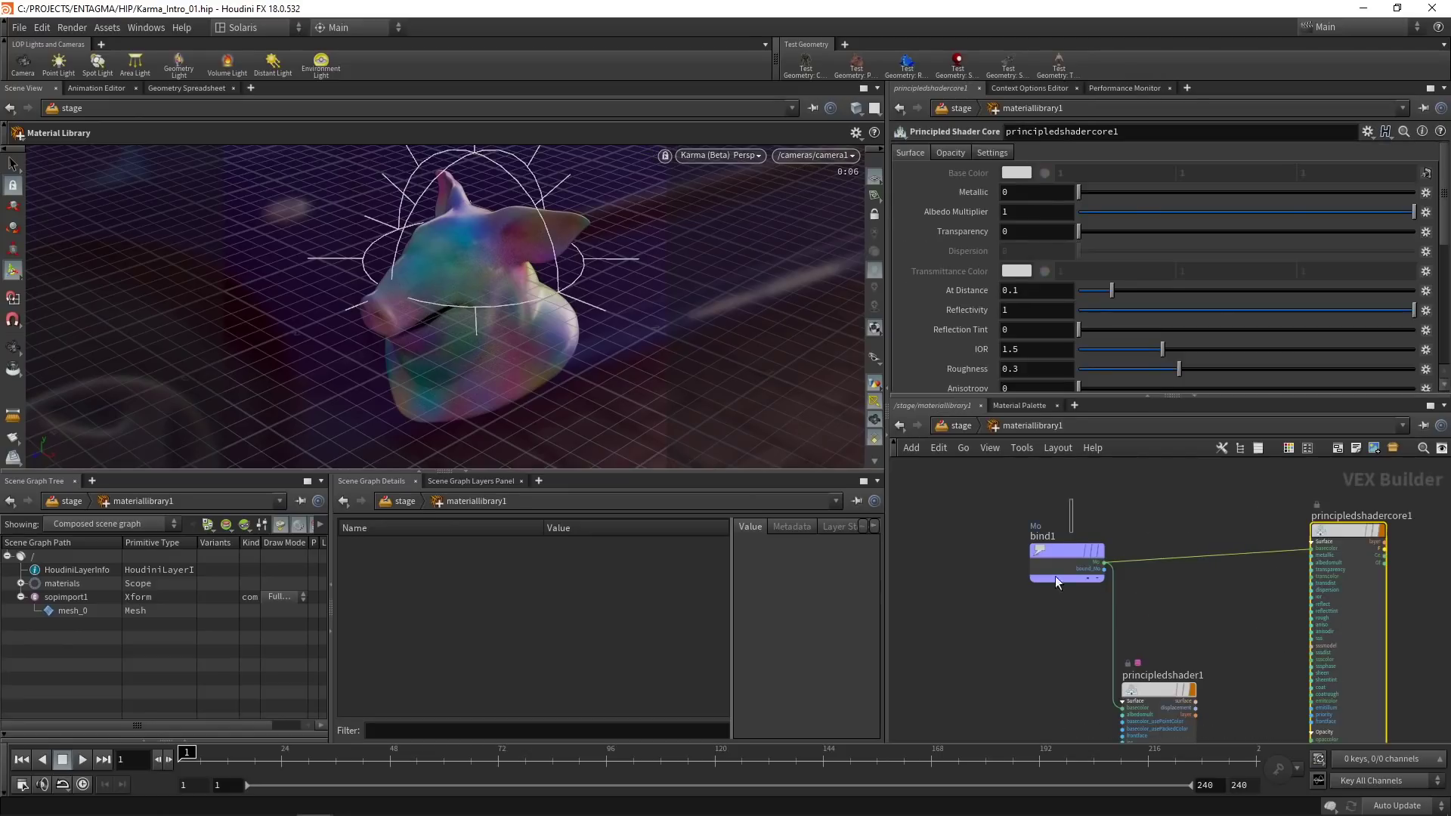
pyautogui.click(1348, 530)
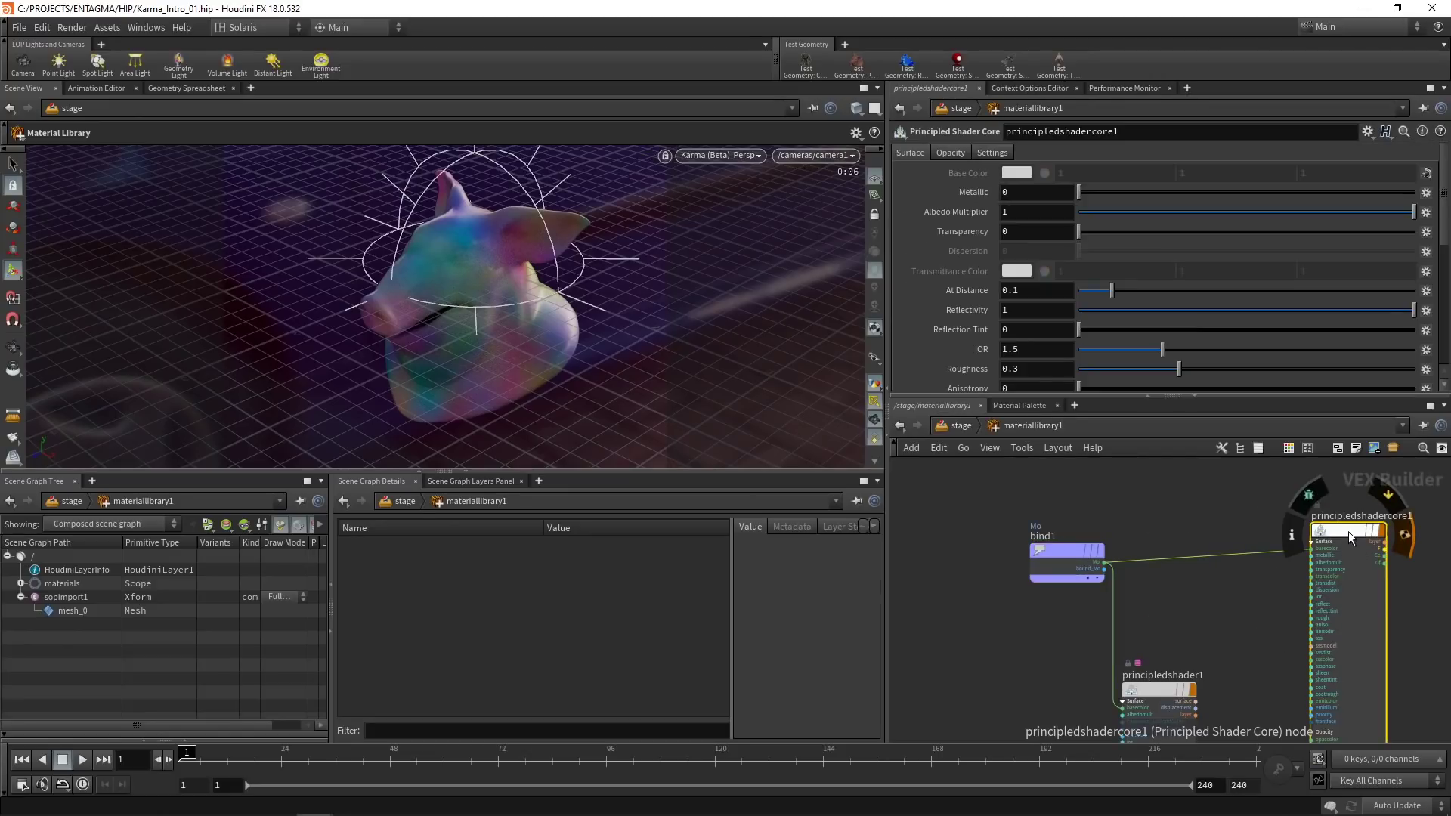
pyautogui.moveTo(1250, 623); pyautogui.dragTo(1253, 556, button='middle')
pyautogui.click(1154, 684)
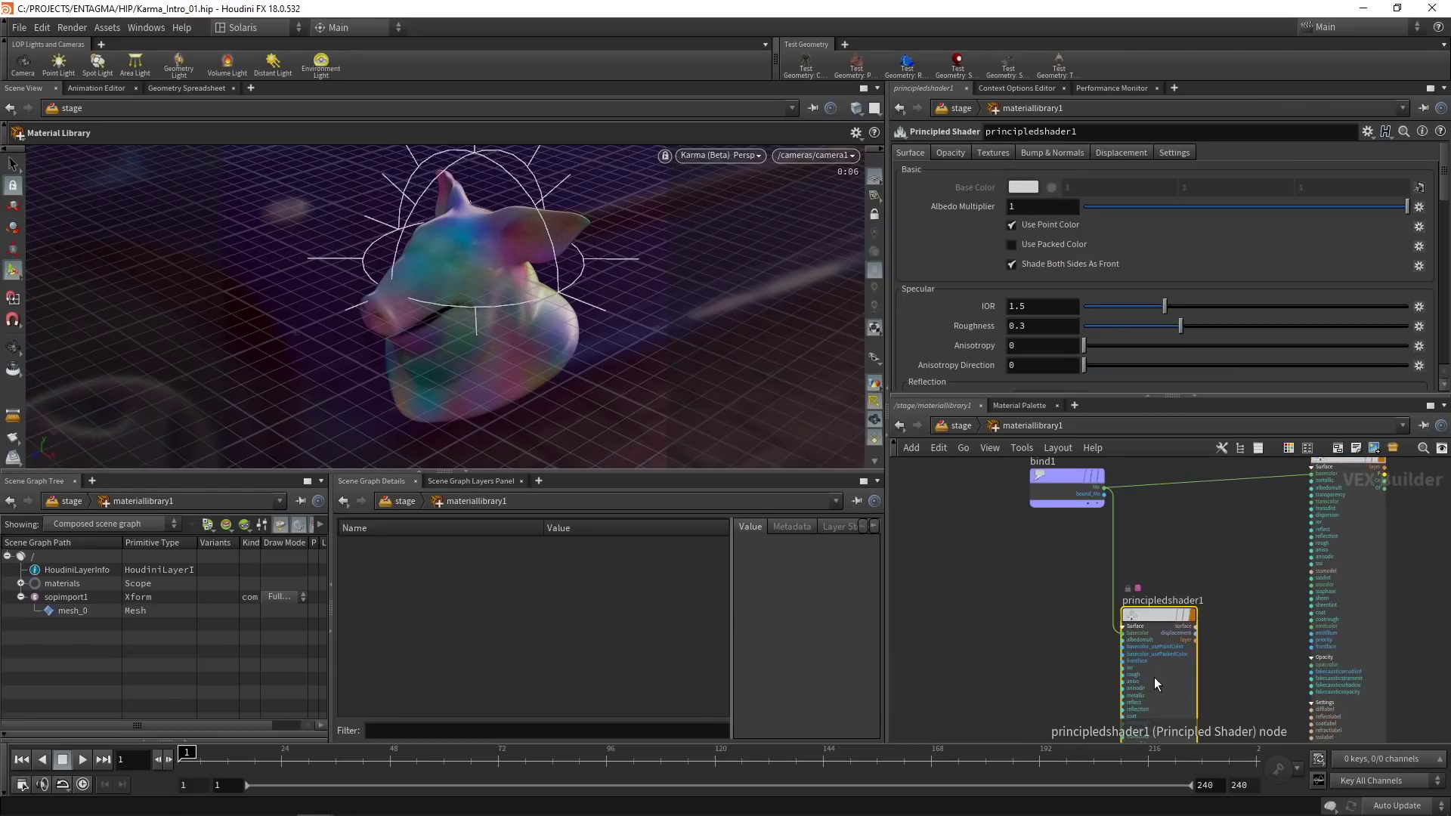
pyautogui.moveTo(1155, 660); pyautogui.dragTo(1098, 694, button='middle')
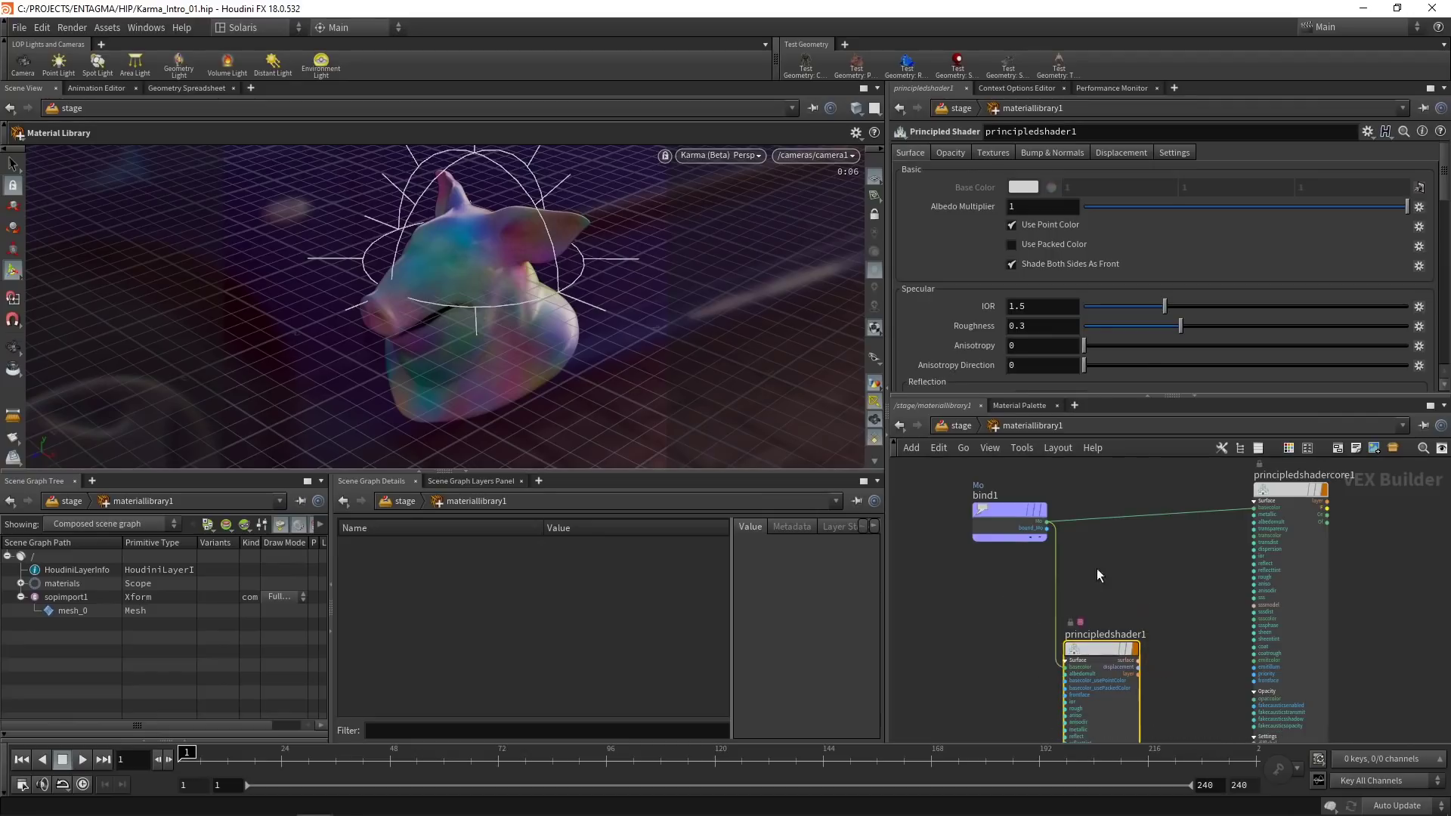
pyautogui.click(1154, 576)
pyautogui.press('y')
pyautogui.moveTo(992, 620); pyautogui.dragTo(1164, 566)
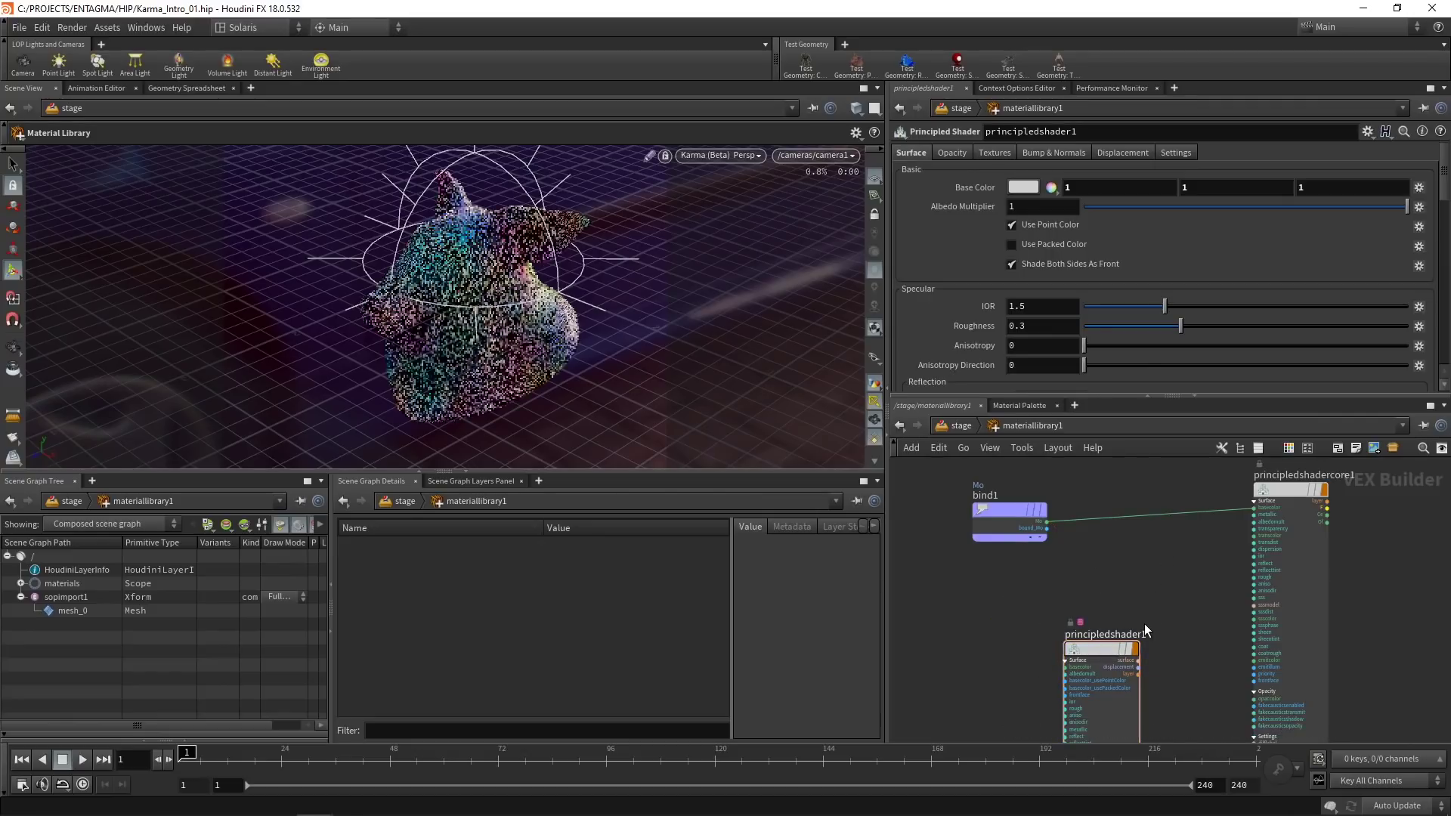
# Step: Allow editing of principledshader1 and its basecolor node, then dive into basecolor
pyautogui.moveTo(1144, 624); pyautogui.dragTo(1163, 542, button='middle')
pyautogui.rightClick(1122, 565)
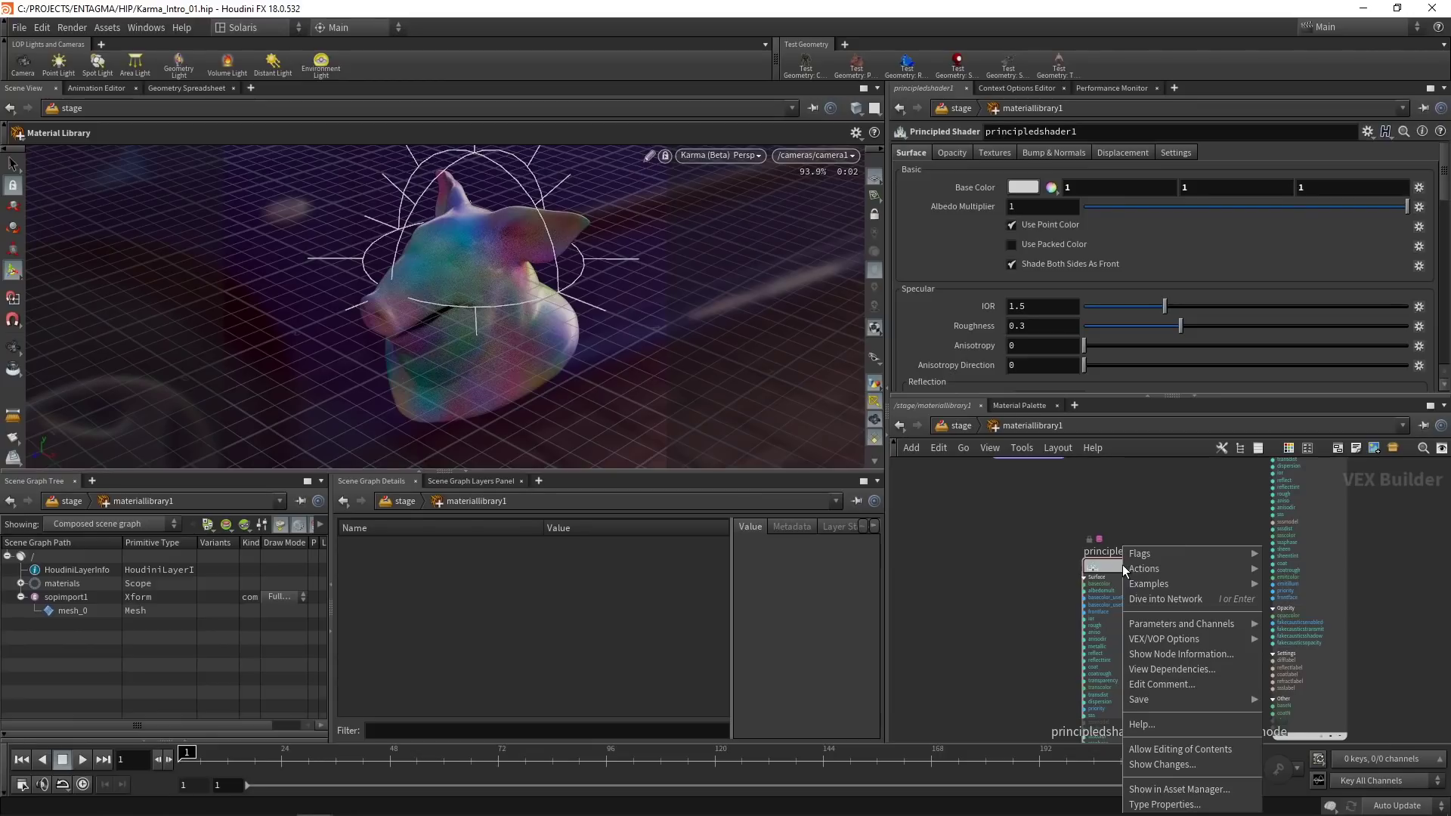
pyautogui.click(1176, 750)
pyautogui.doubleClick(1119, 597)
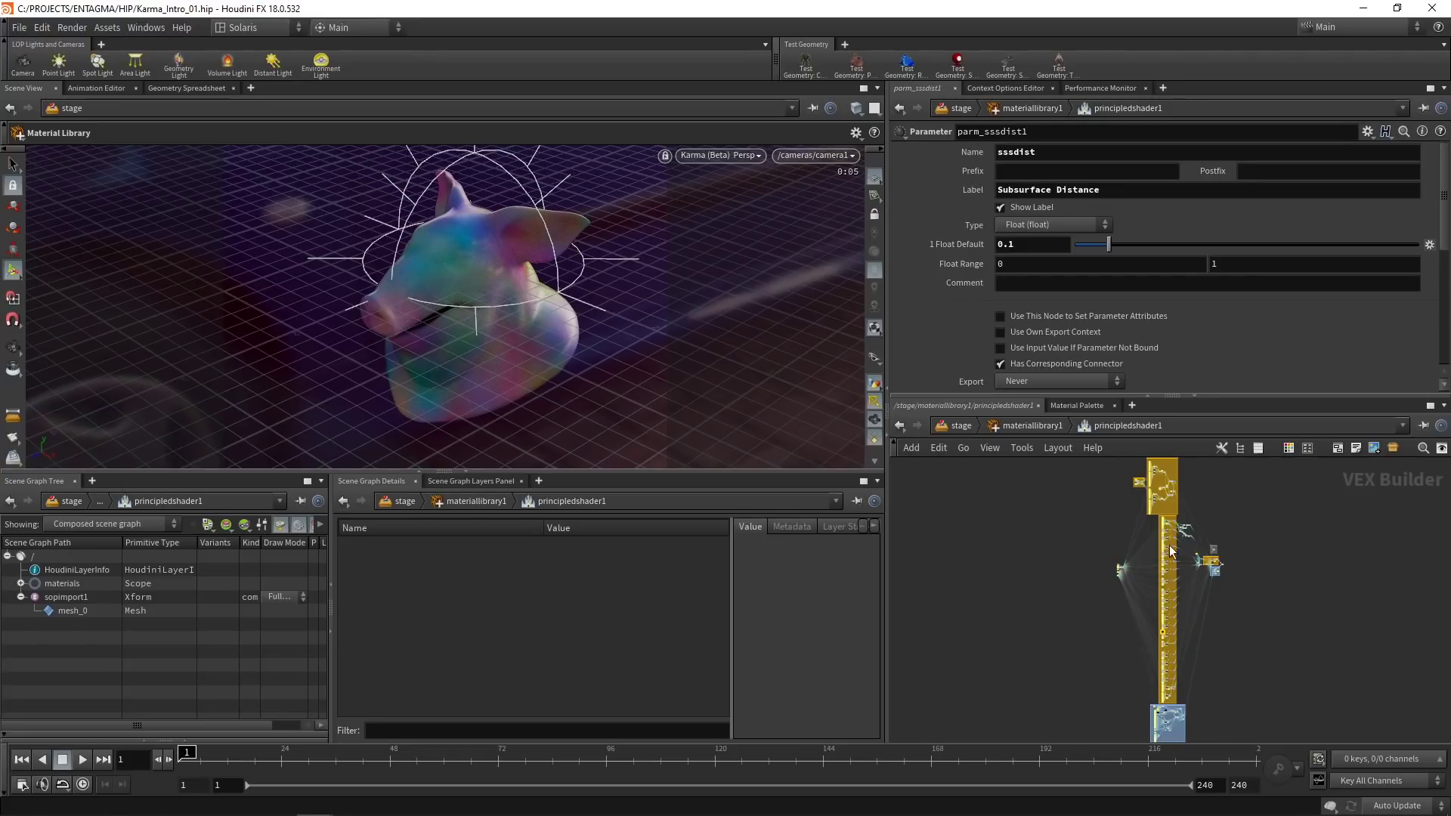
pyautogui.scroll(10, 1173, 549)
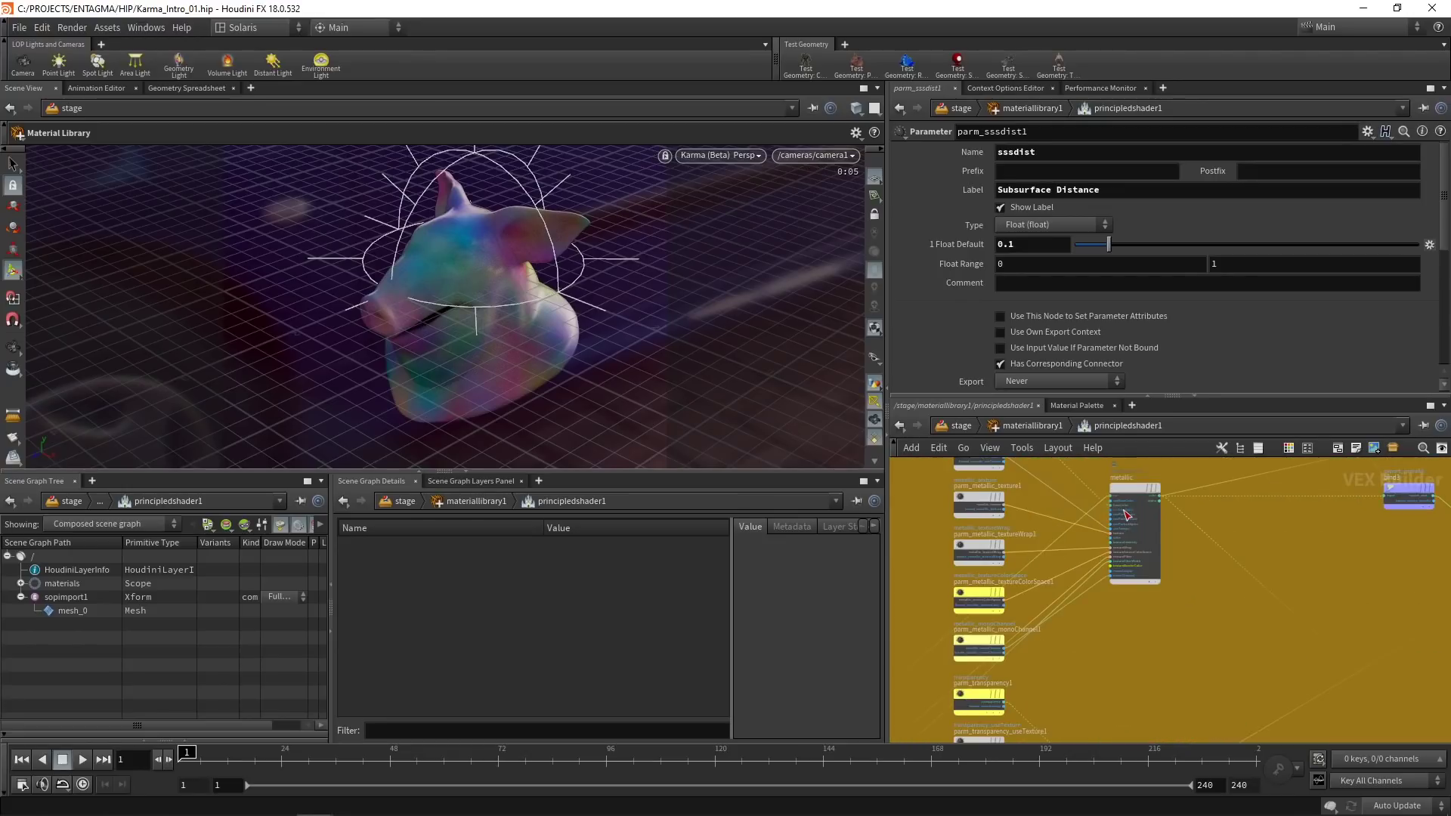
pyautogui.moveTo(1051, 494); pyautogui.dragTo(1266, 529, button='middle')
pyautogui.click(1184, 551)
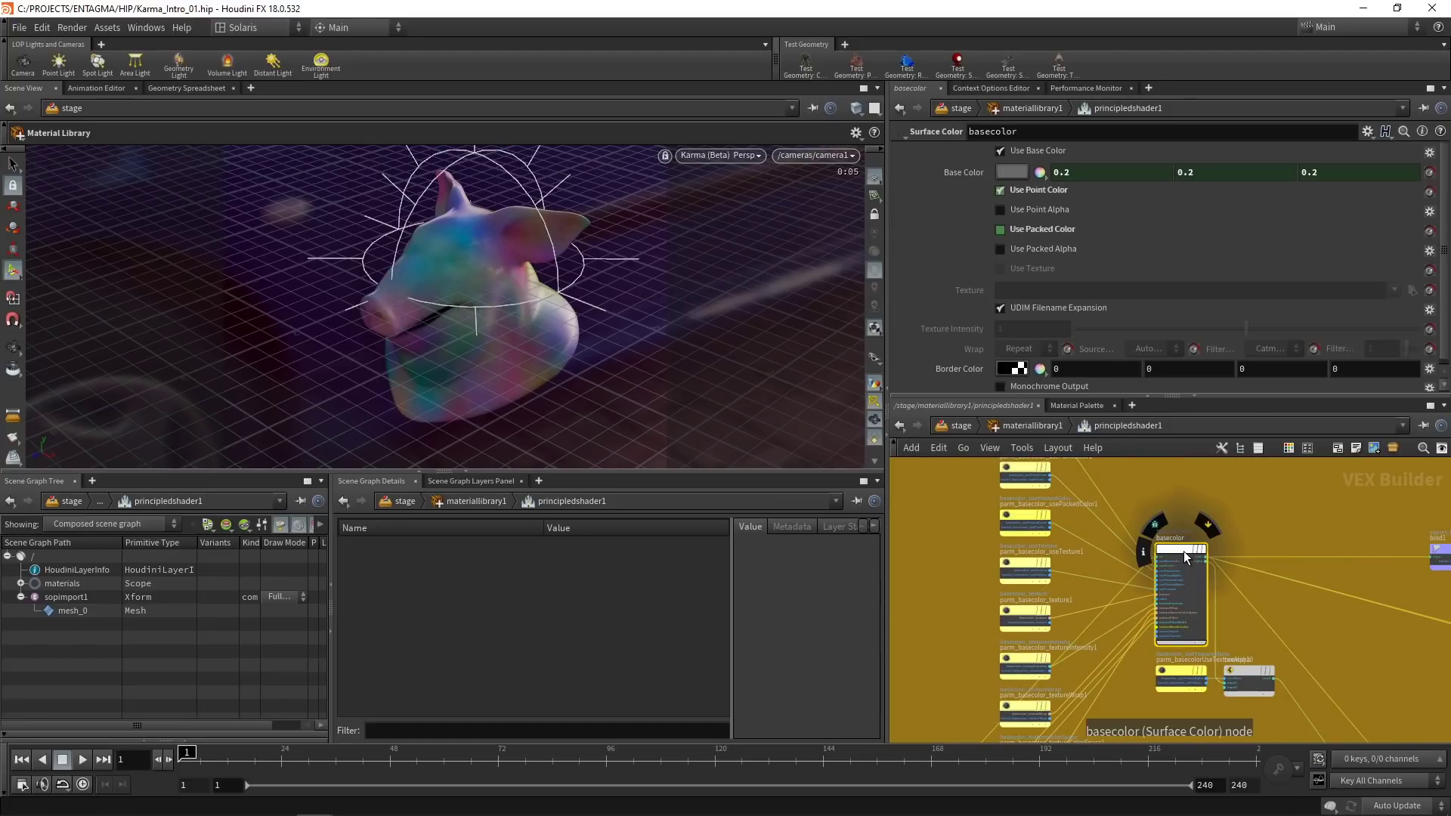
pyautogui.rightClick(1181, 551)
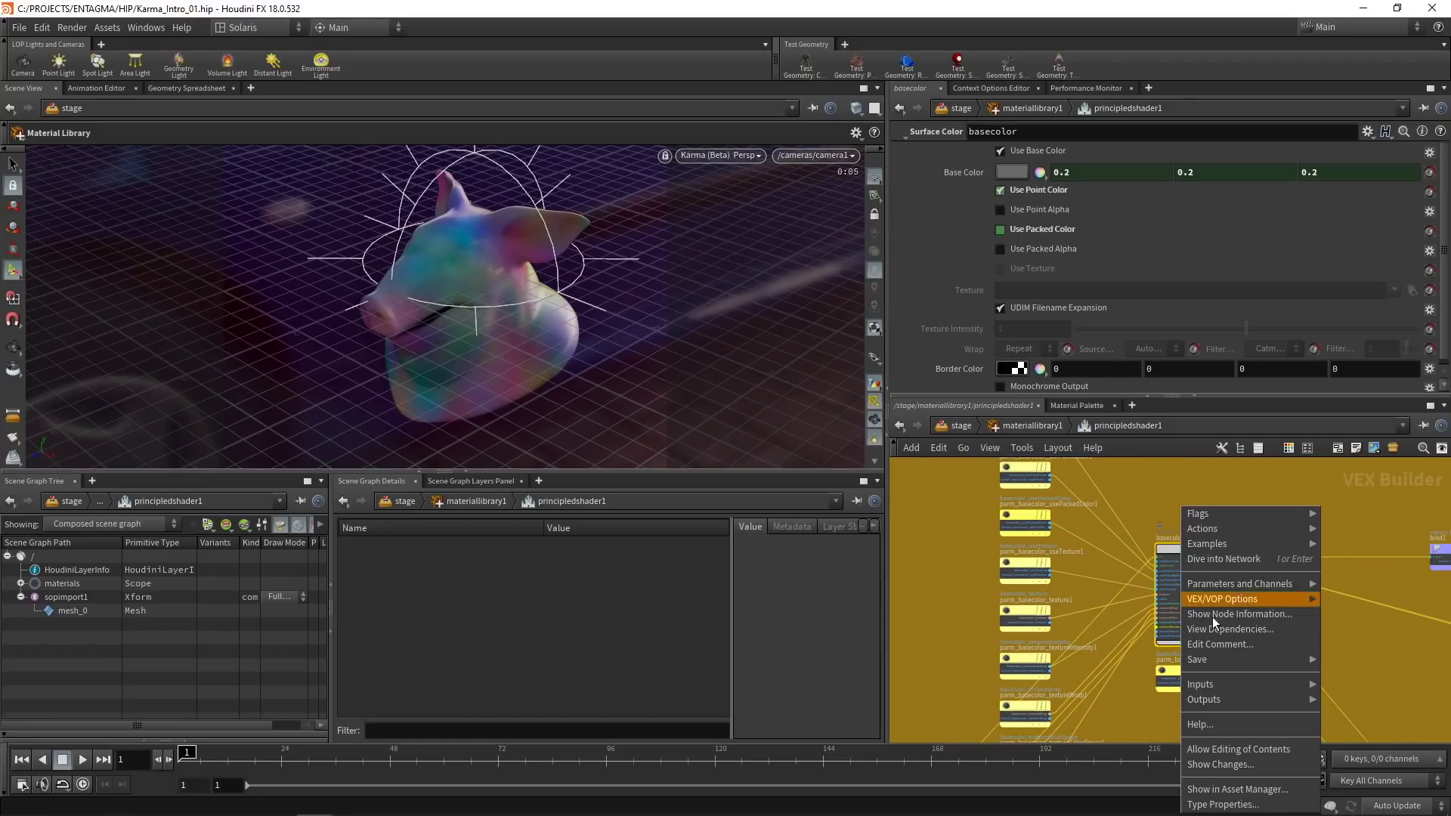
pyautogui.click(1239, 754)
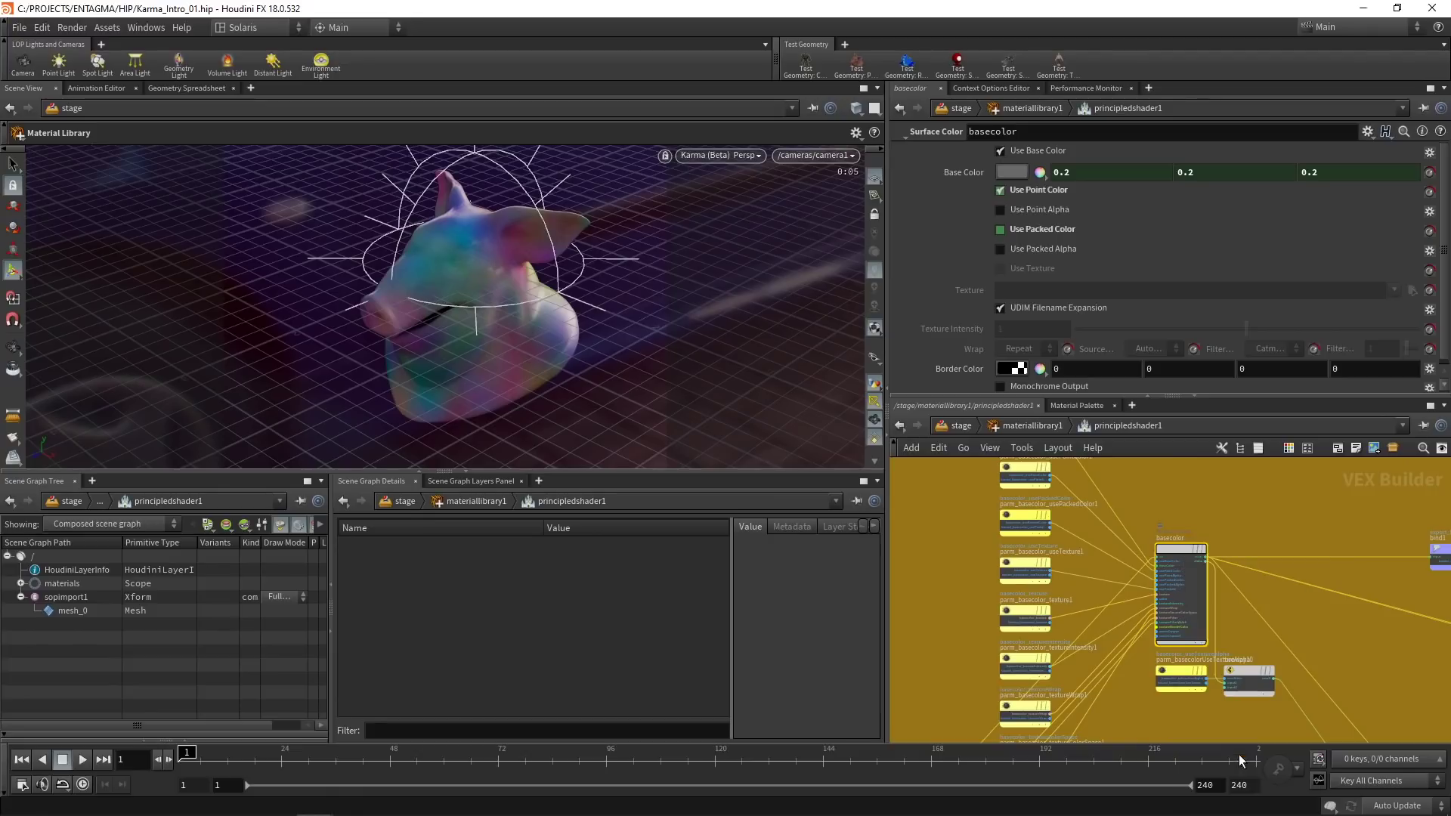
pyautogui.doubleClick(1181, 550)
# Step: Rename the Cd attribute parameter to Mo and go back up to the stage
pyautogui.scroll(3, 1045, 522)
pyautogui.click(978, 492)
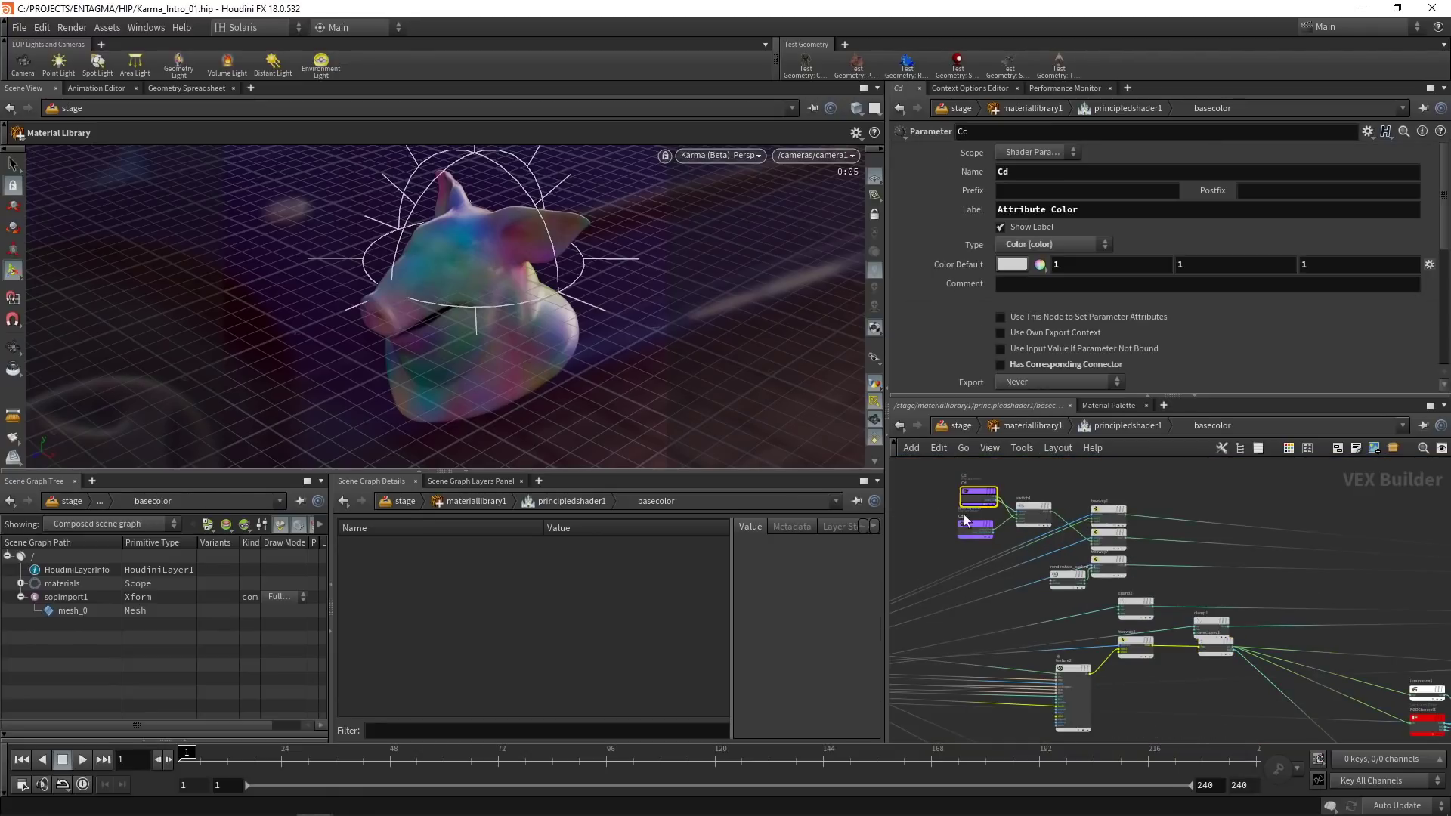
pyautogui.moveTo(947, 514); pyautogui.dragTo(990, 555, button='middle')
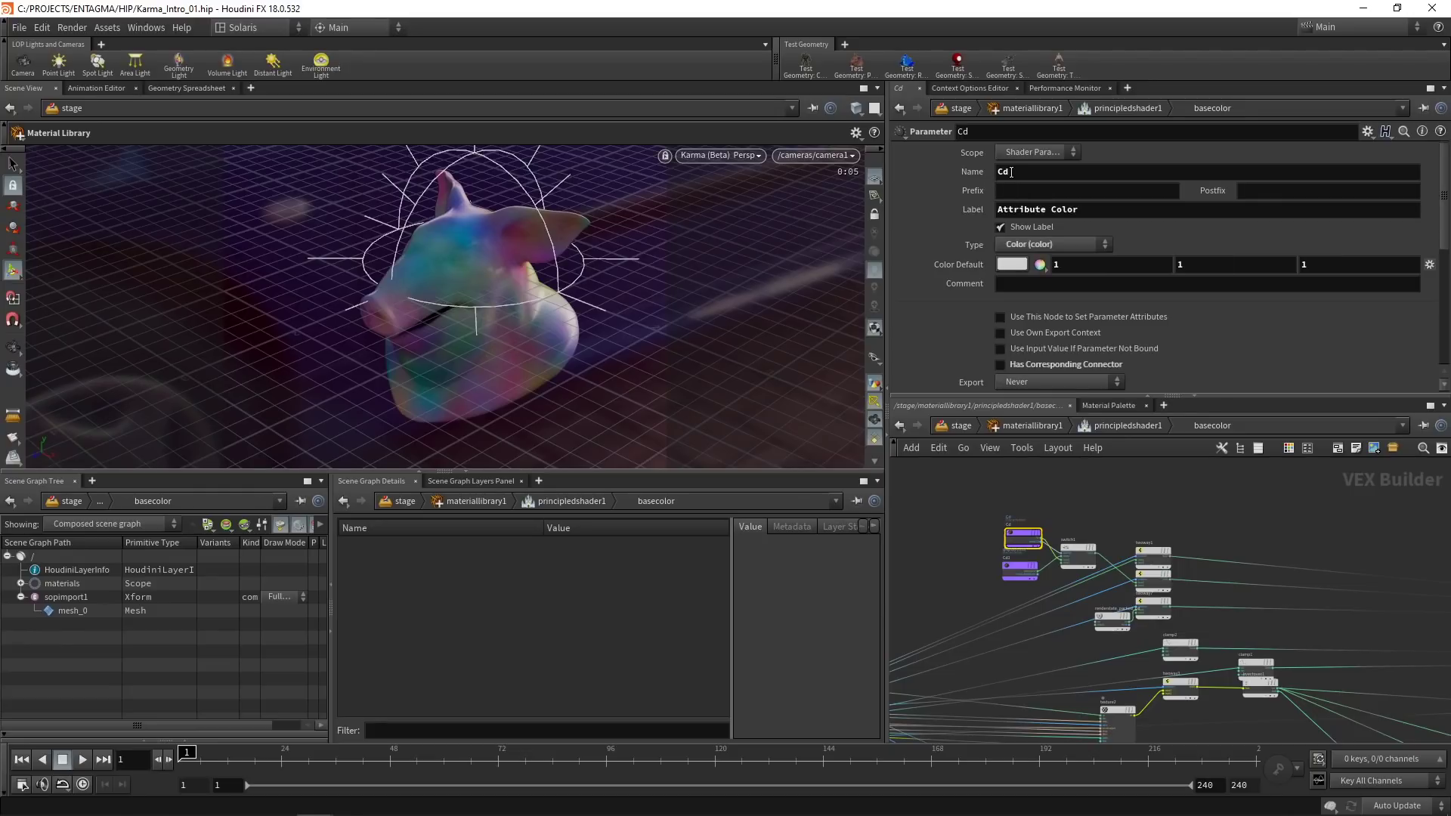
pyautogui.click(1012, 172)
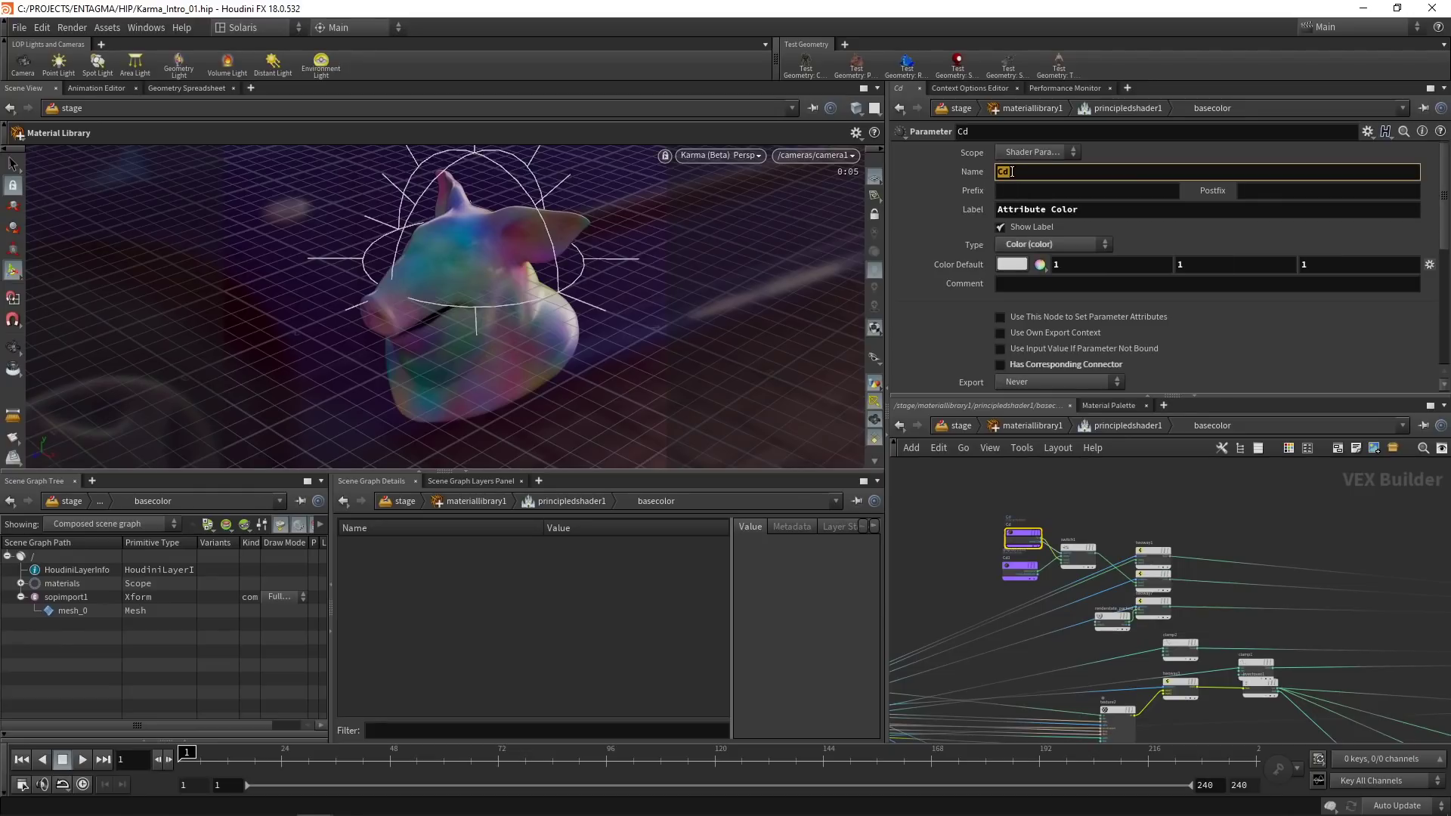
pyautogui.write('M')
pyautogui.press('u')
pyautogui.press('u')
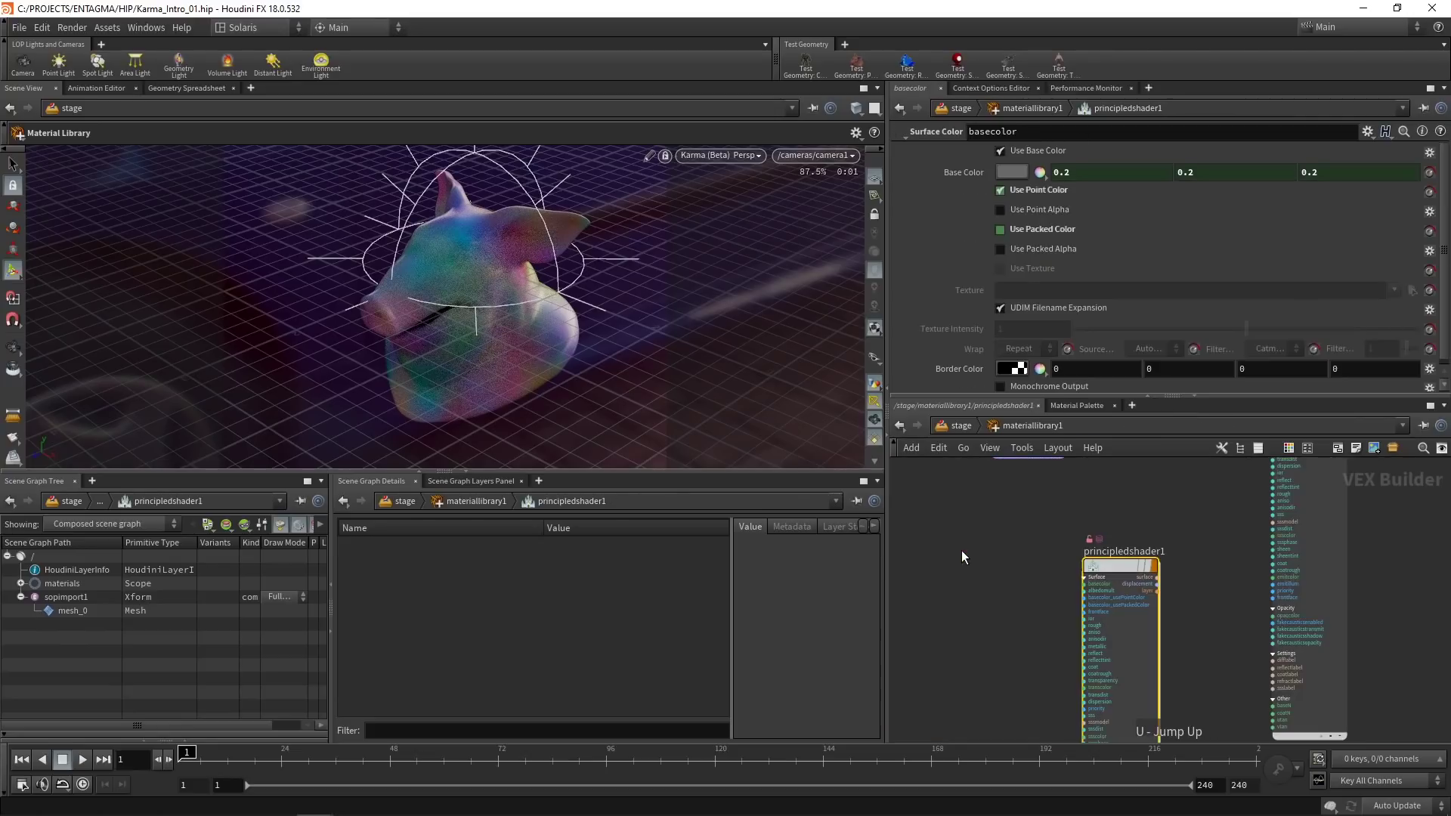
pyautogui.press('u')
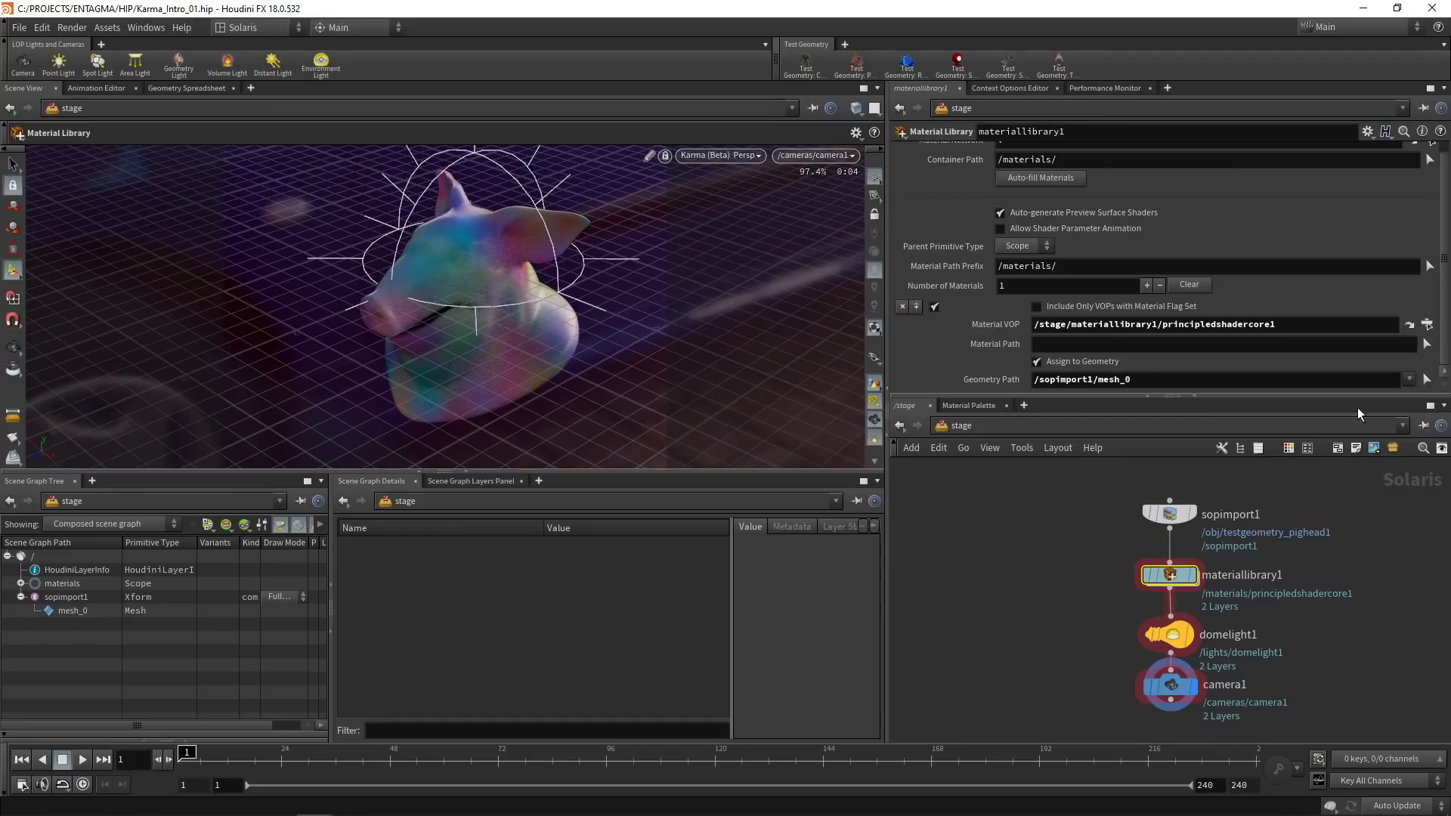
# Step: Assign principledshader1 as the library's Material VOP and save as Karma_Intro_02.hip
pyautogui.click(1427, 324)
pyautogui.doubleClick(1382, 298)
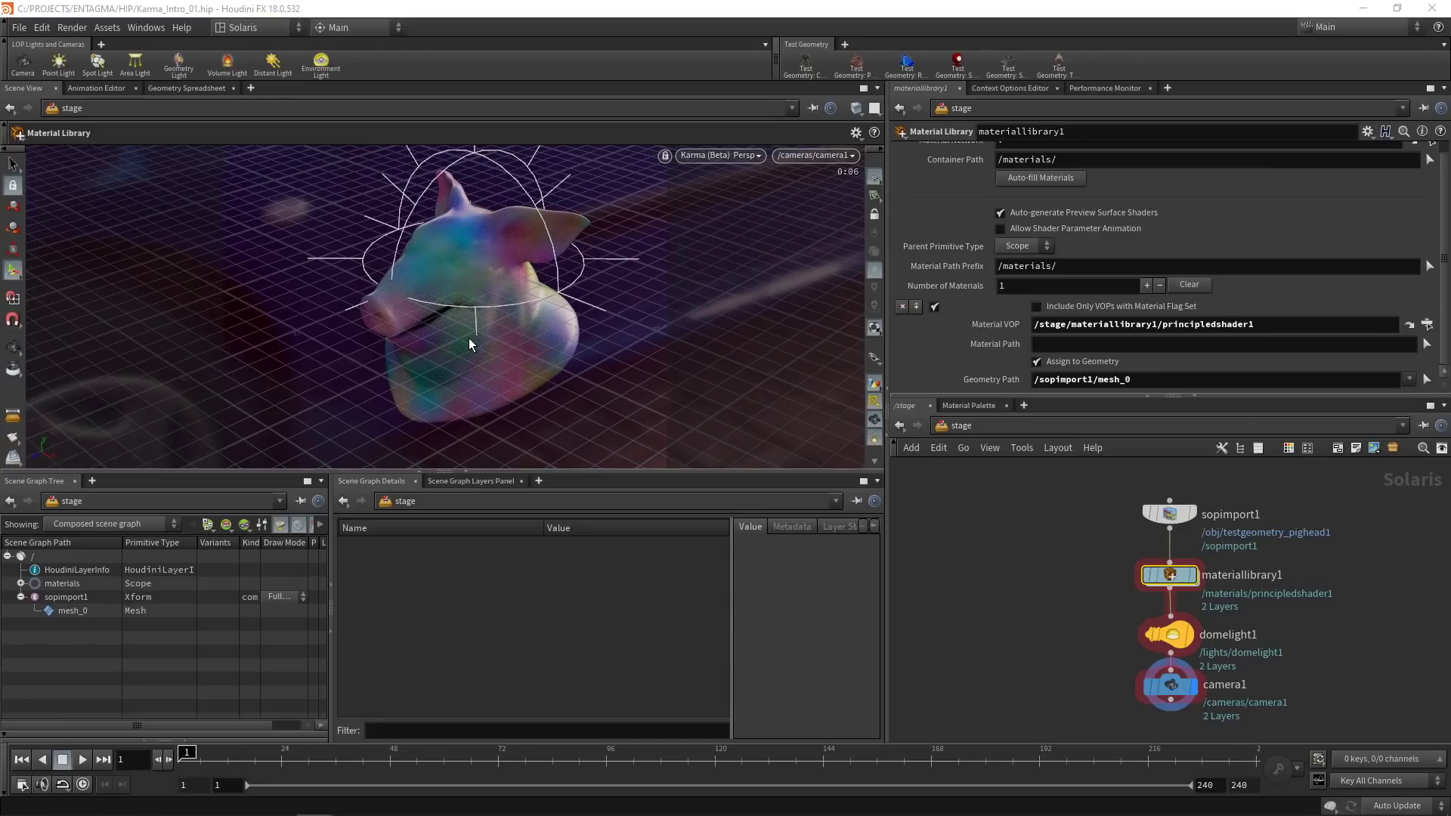
pyautogui.hotkey('alt', 'shift', 's')
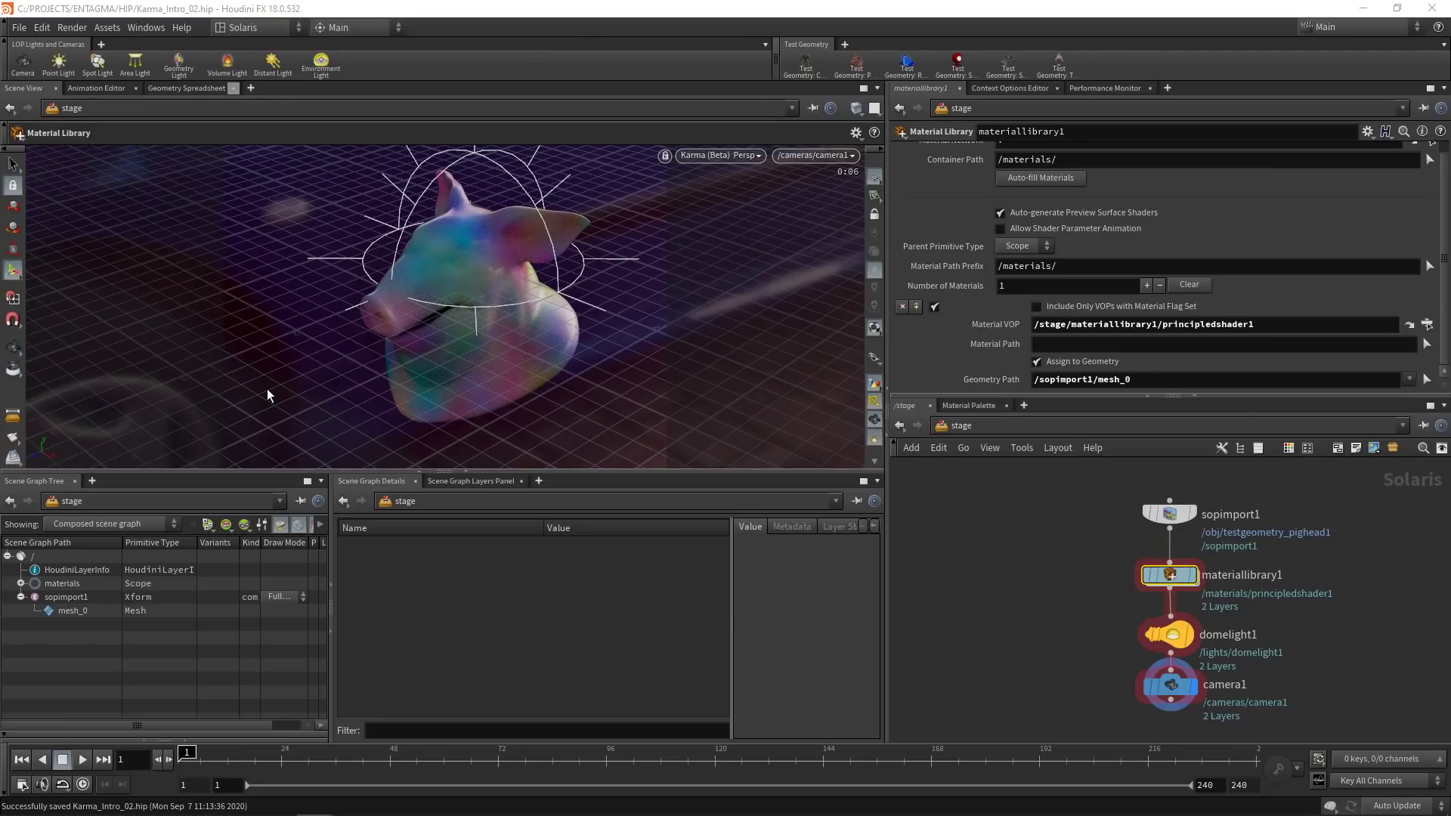
# Step: Add an unconnected SOP Create node to the stage network
pyautogui.moveTo(1028, 555); pyautogui.dragTo(940, 552, button='middle')
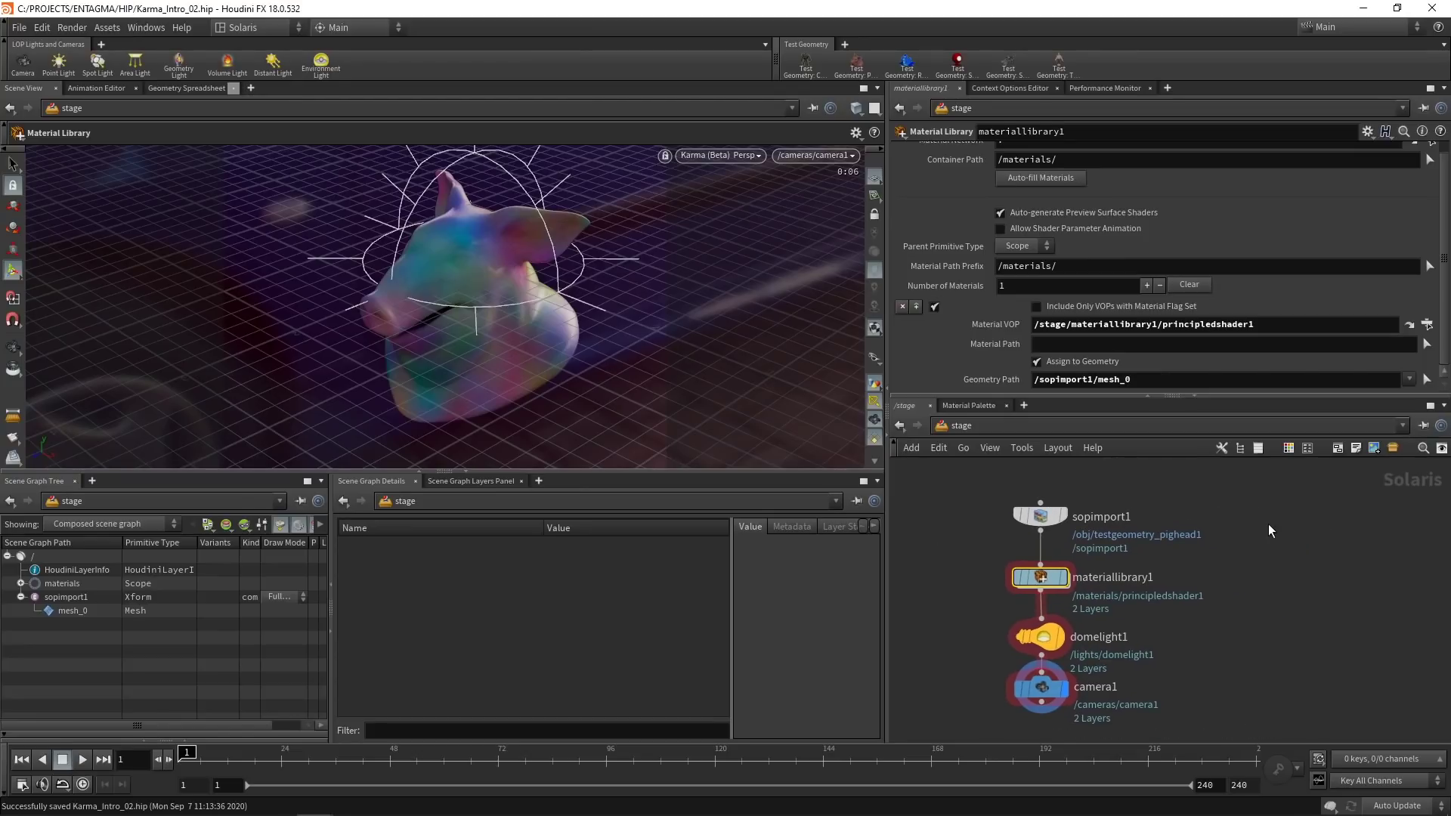
pyautogui.press('Tab')
pyautogui.write('sop')
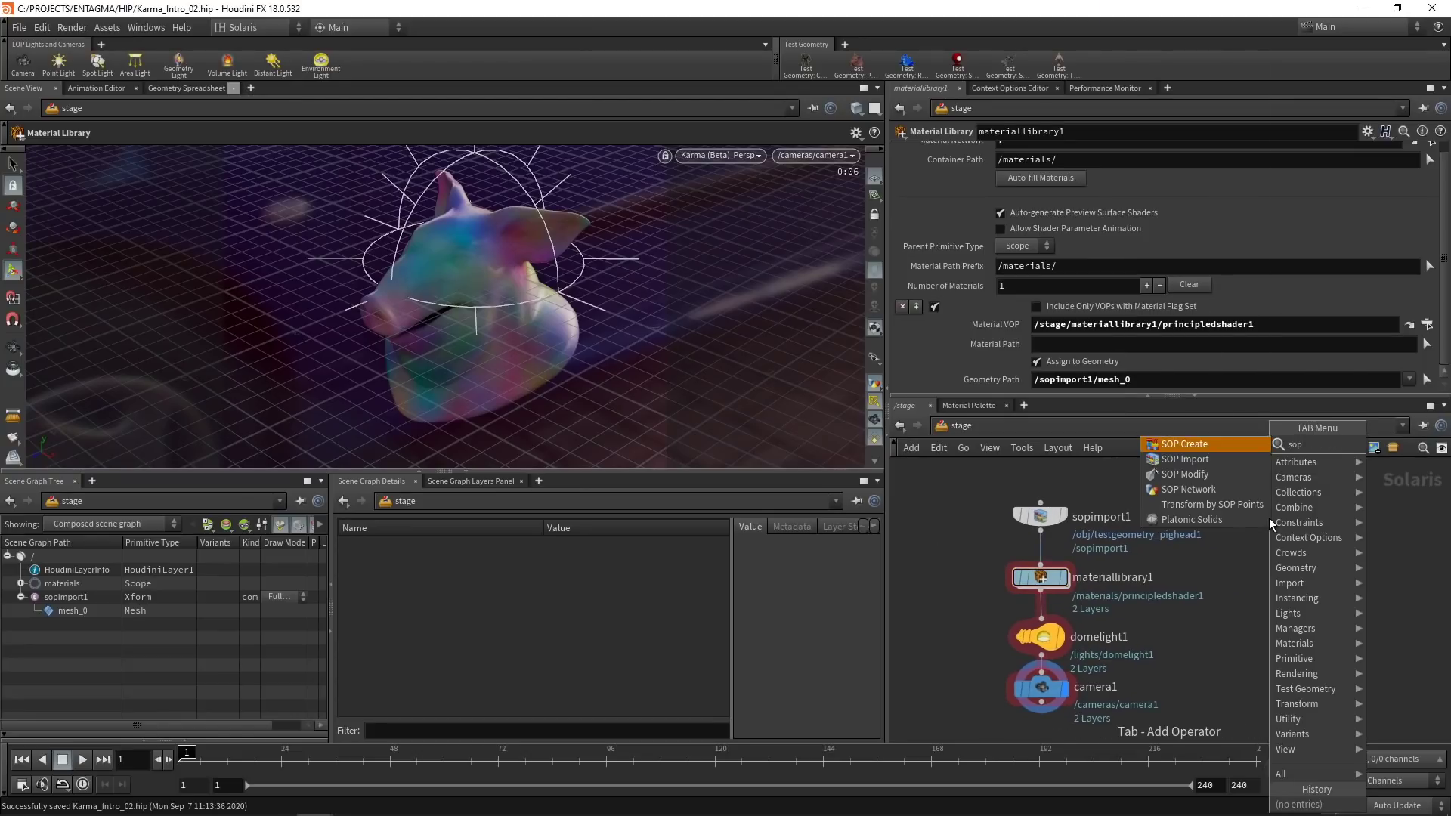
pyautogui.press('Return')
pyautogui.click(1269, 520)
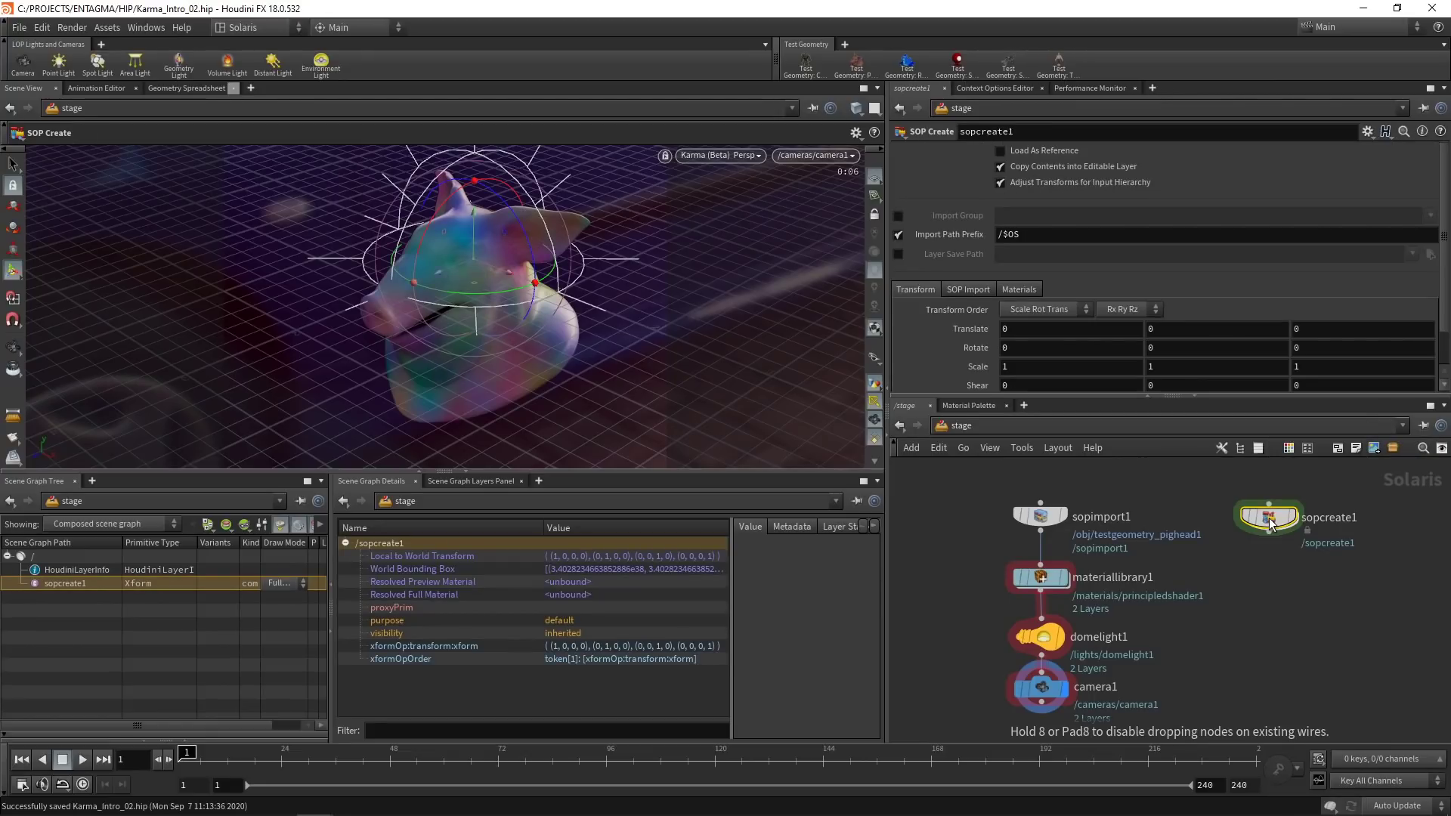
# Step: Inside sopcreate1, add a File node and open its Geometry File browser
pyautogui.doubleClick(1269, 520)
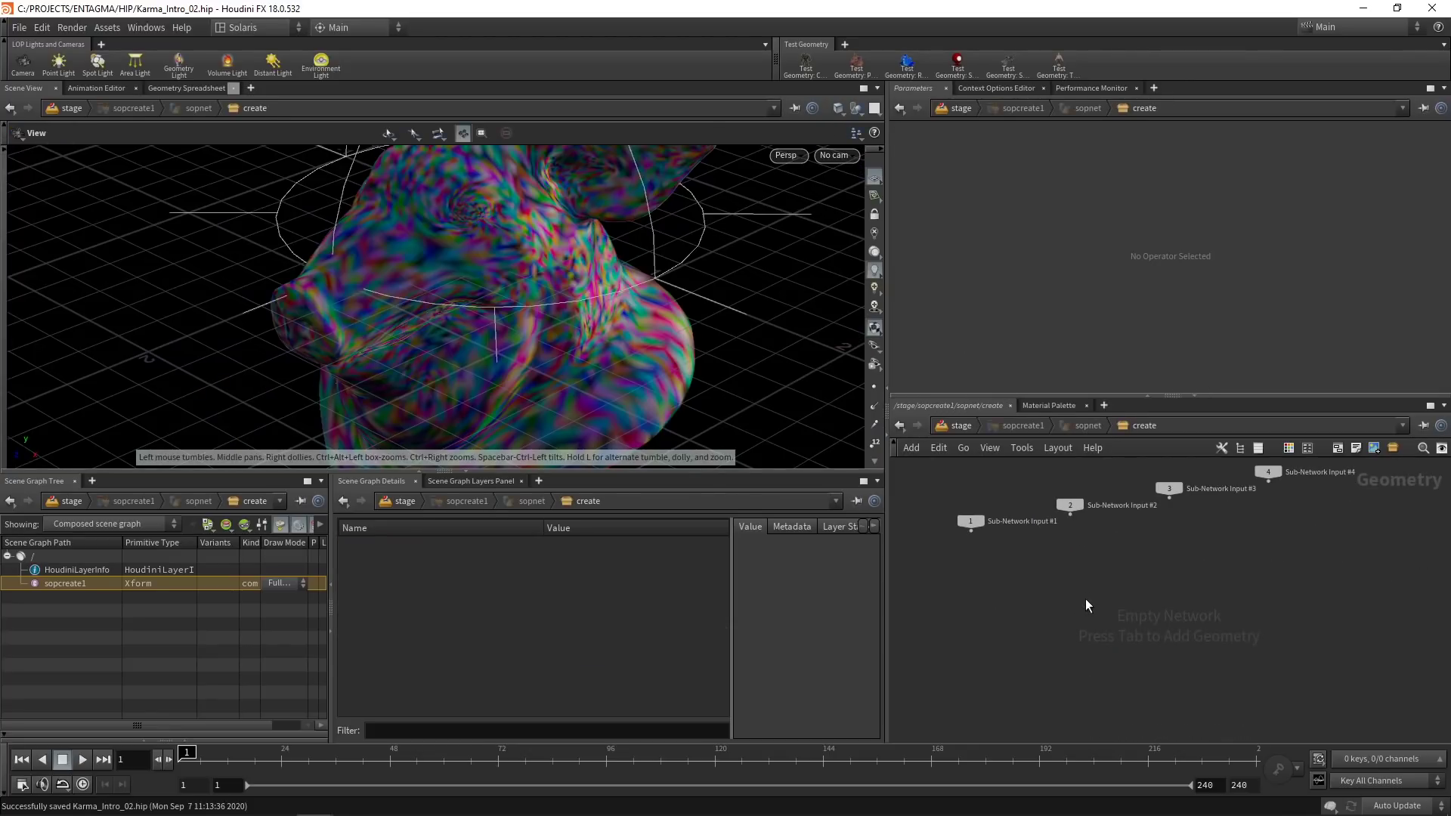
pyautogui.press('Tab')
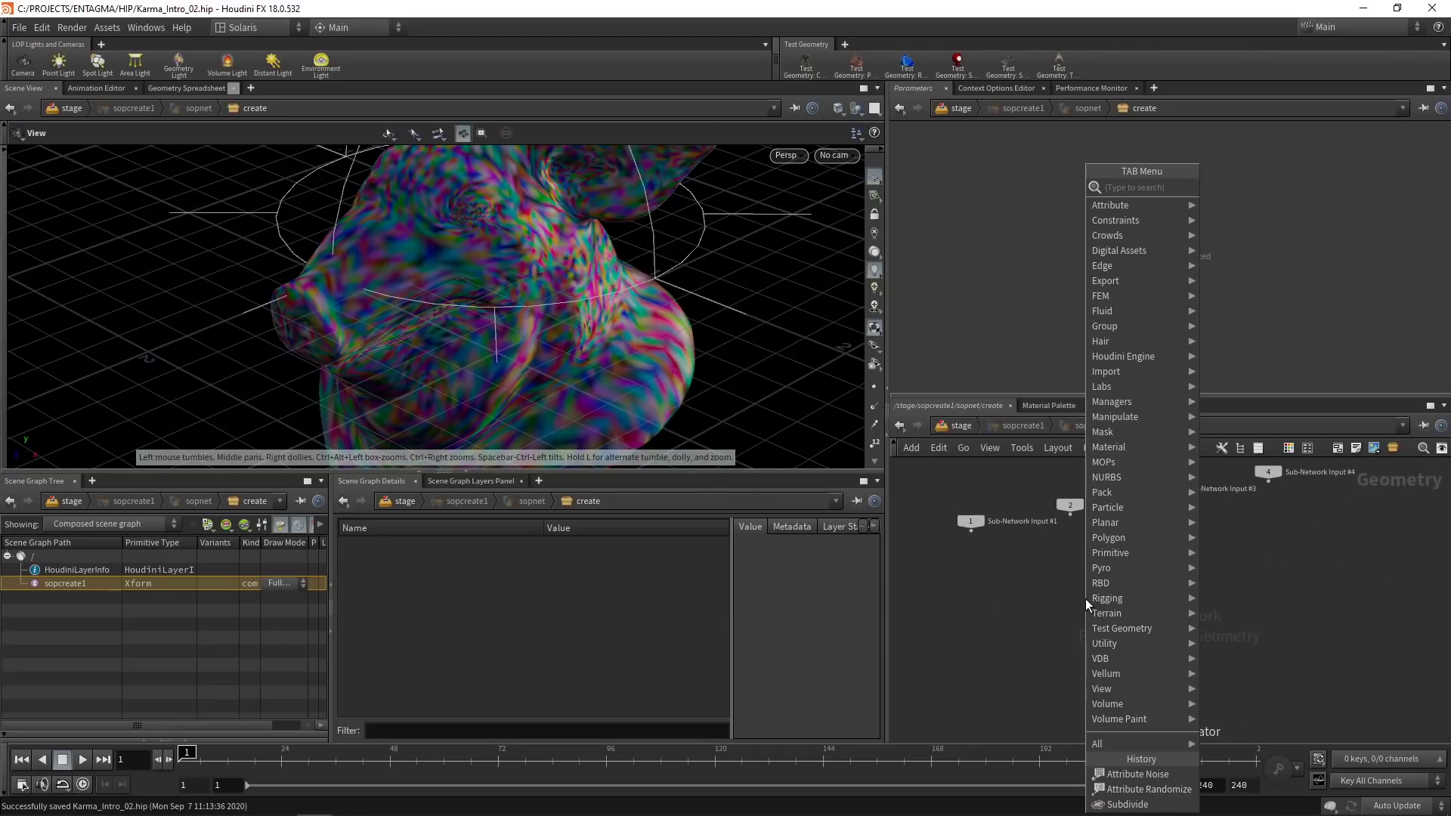
pyautogui.write('file')
pyautogui.press('Return')
pyautogui.click(1086, 598)
pyautogui.click(1441, 172)
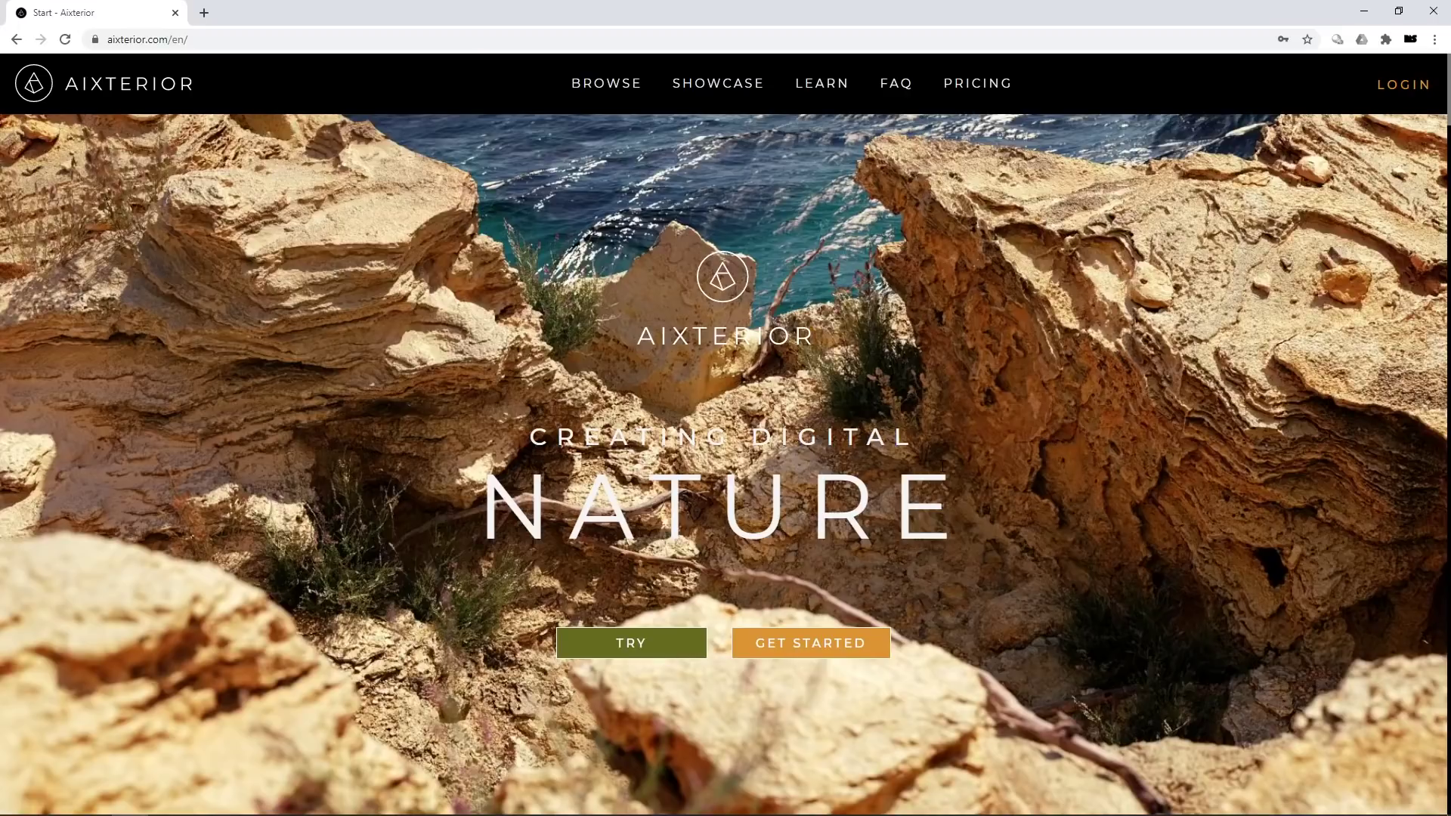
# Step: Filter Aixterior's Browse catalogue to free assets and scroll down to the mushroom
pyautogui.click(594, 86)
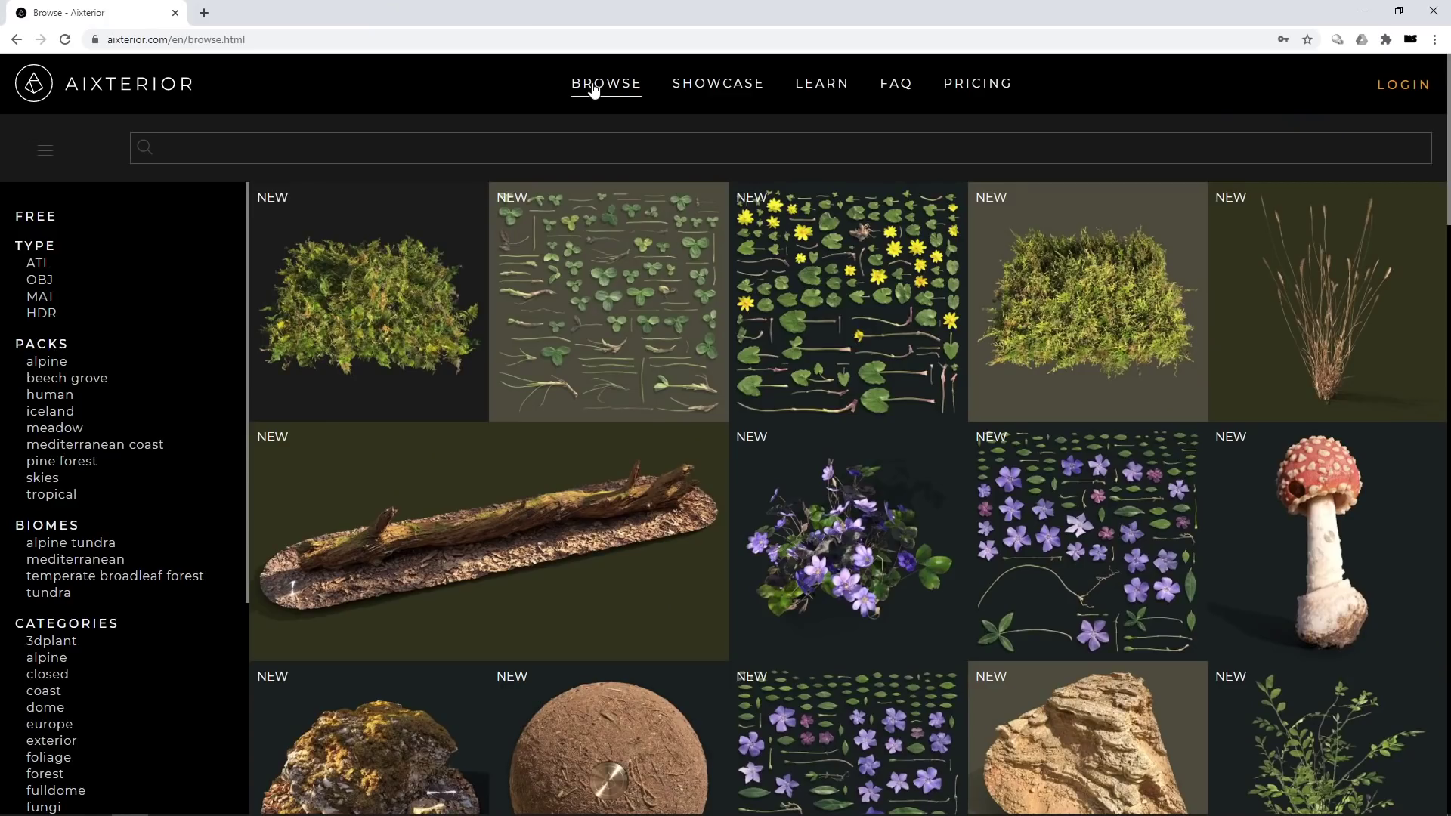
pyautogui.click(38, 217)
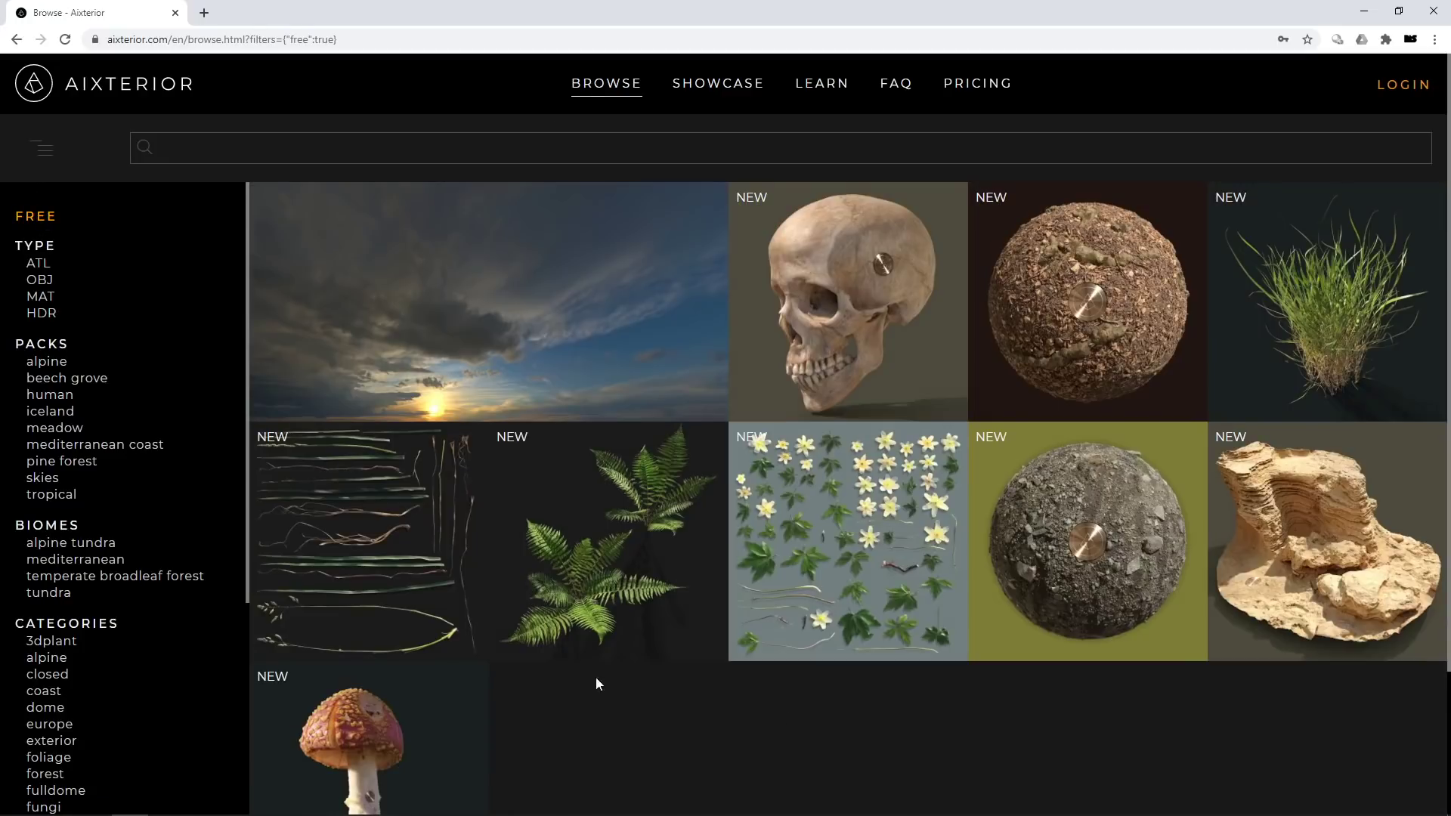
pyautogui.scroll(-2, 660, 763)
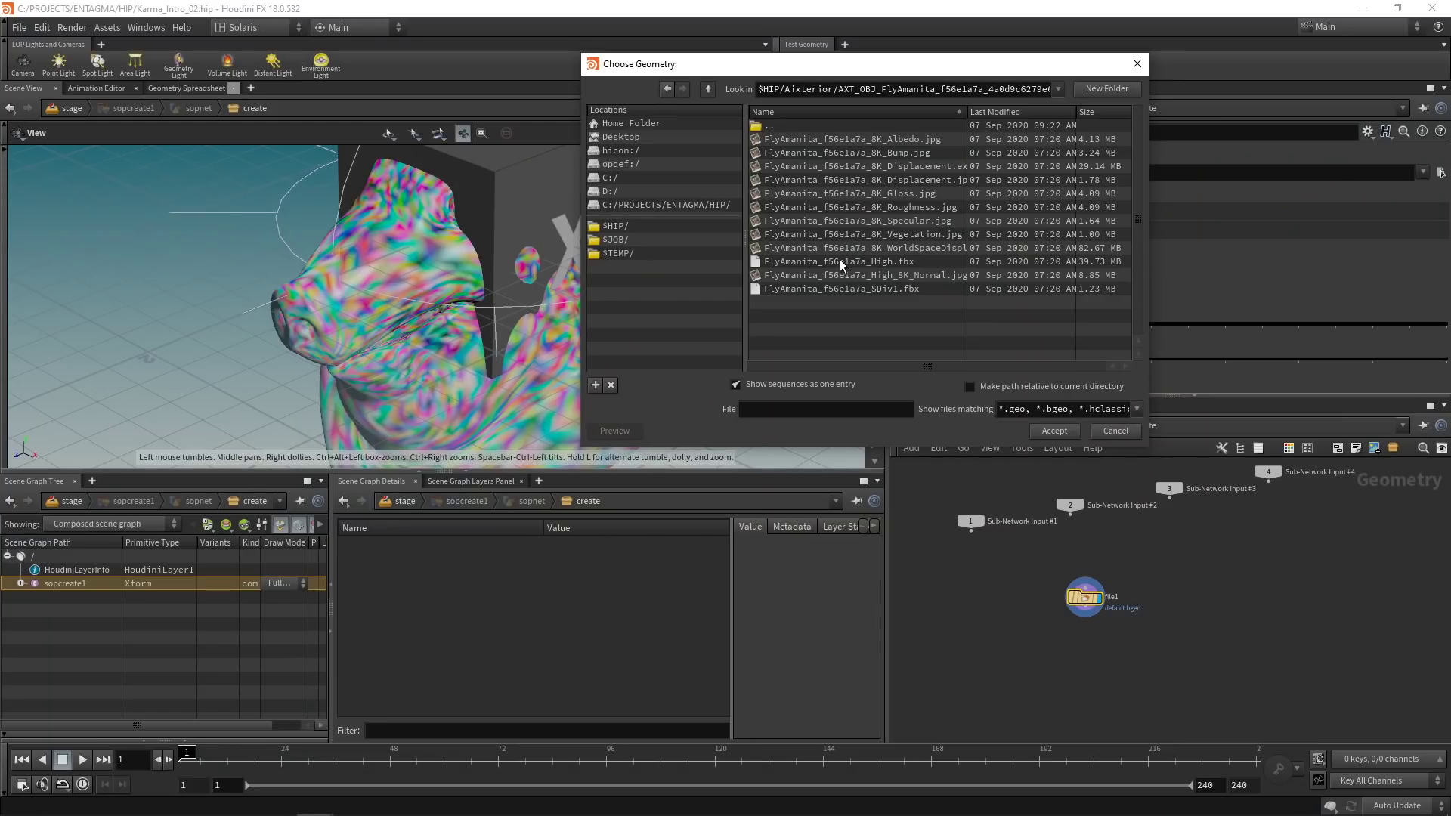
# Step: Load FlyAmanita_f56e1a7a_High.fbx and add a Transform centring it at origin with uniform scale 0.01
pyautogui.doubleClick(840, 260)
pyautogui.press('Tab')
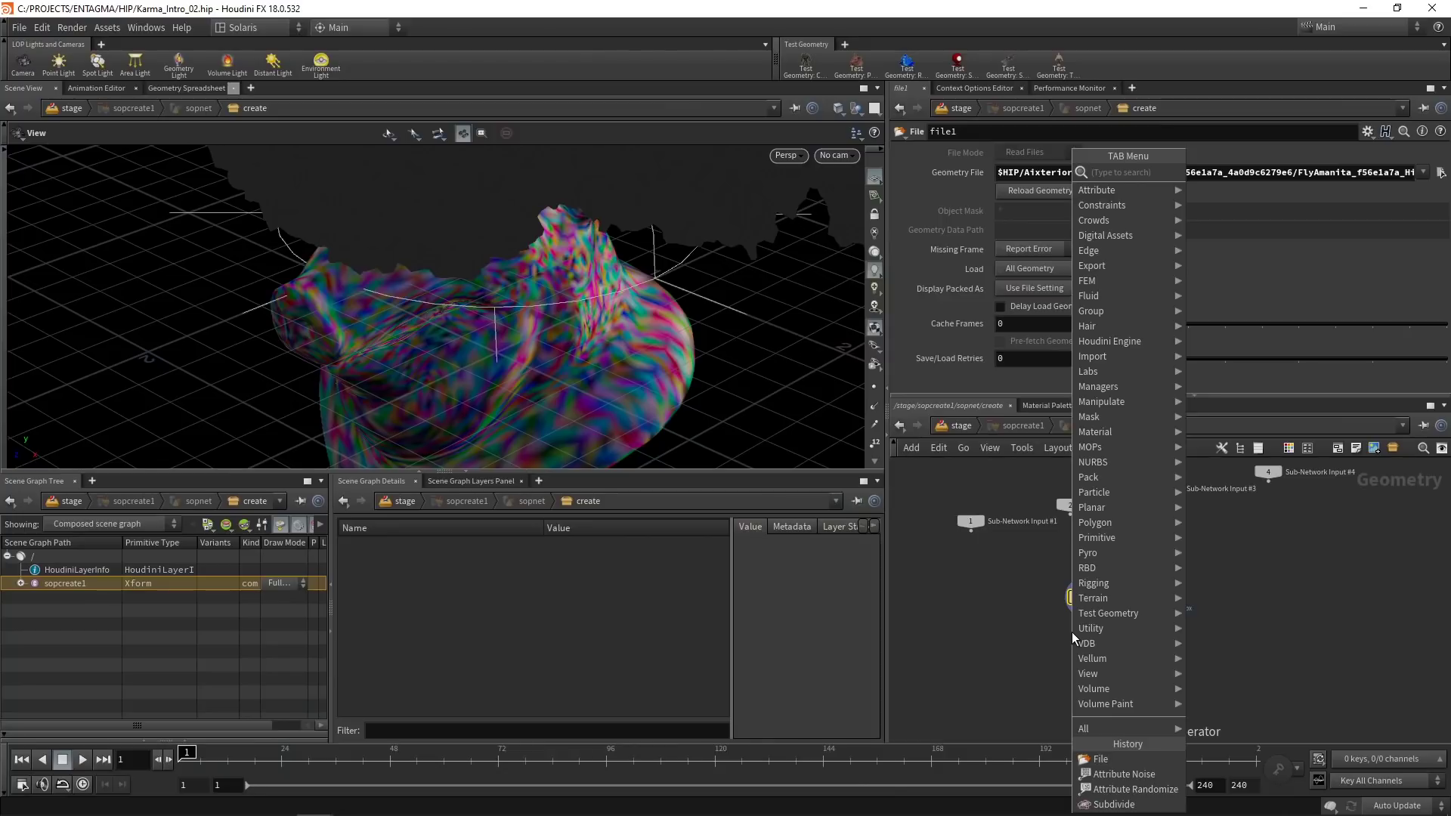
pyautogui.write('transfo')
pyautogui.press('Return')
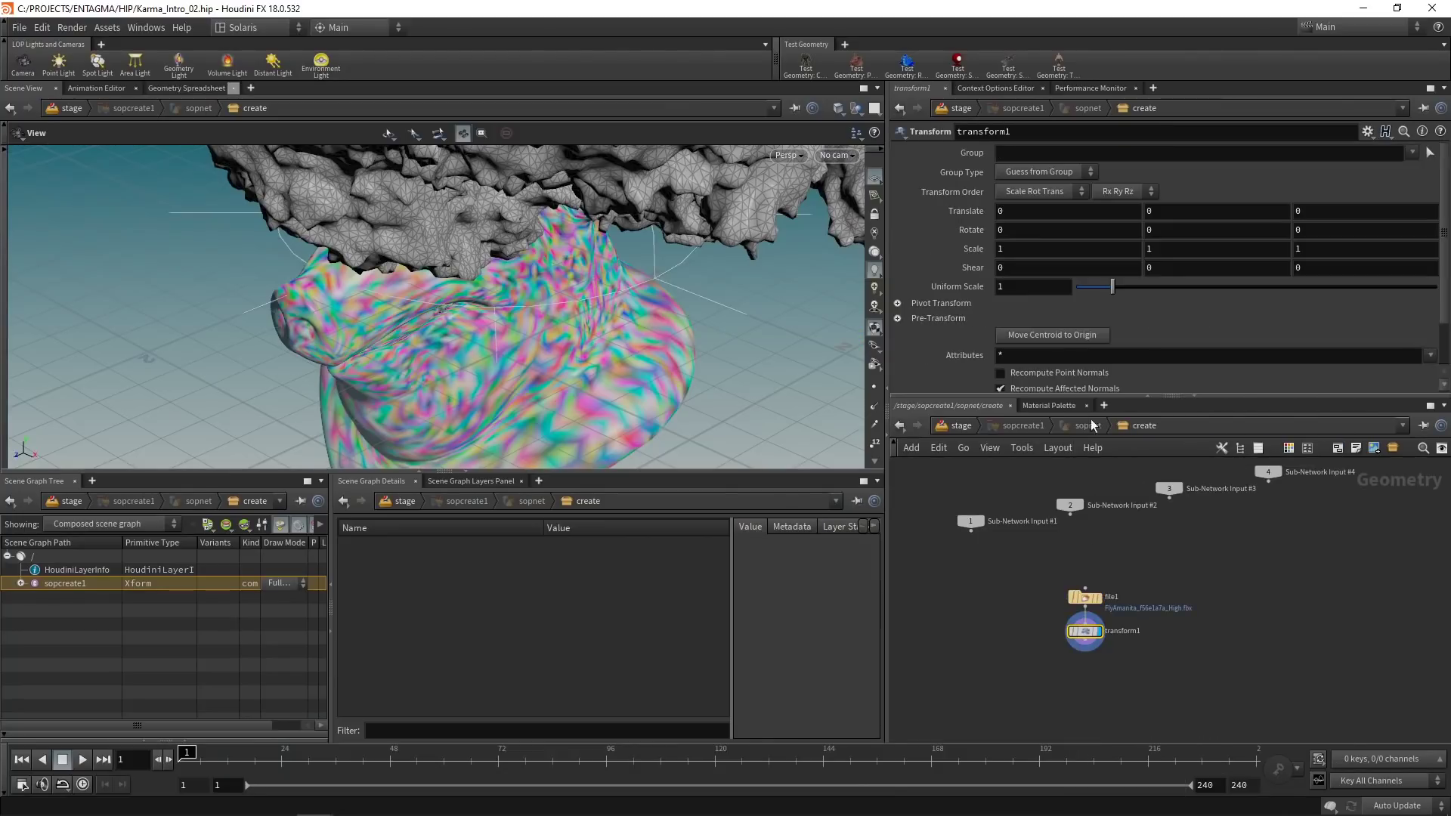
pyautogui.click(1037, 337)
pyautogui.click(1016, 287)
pyautogui.write('0.01')
pyautogui.press('Return')
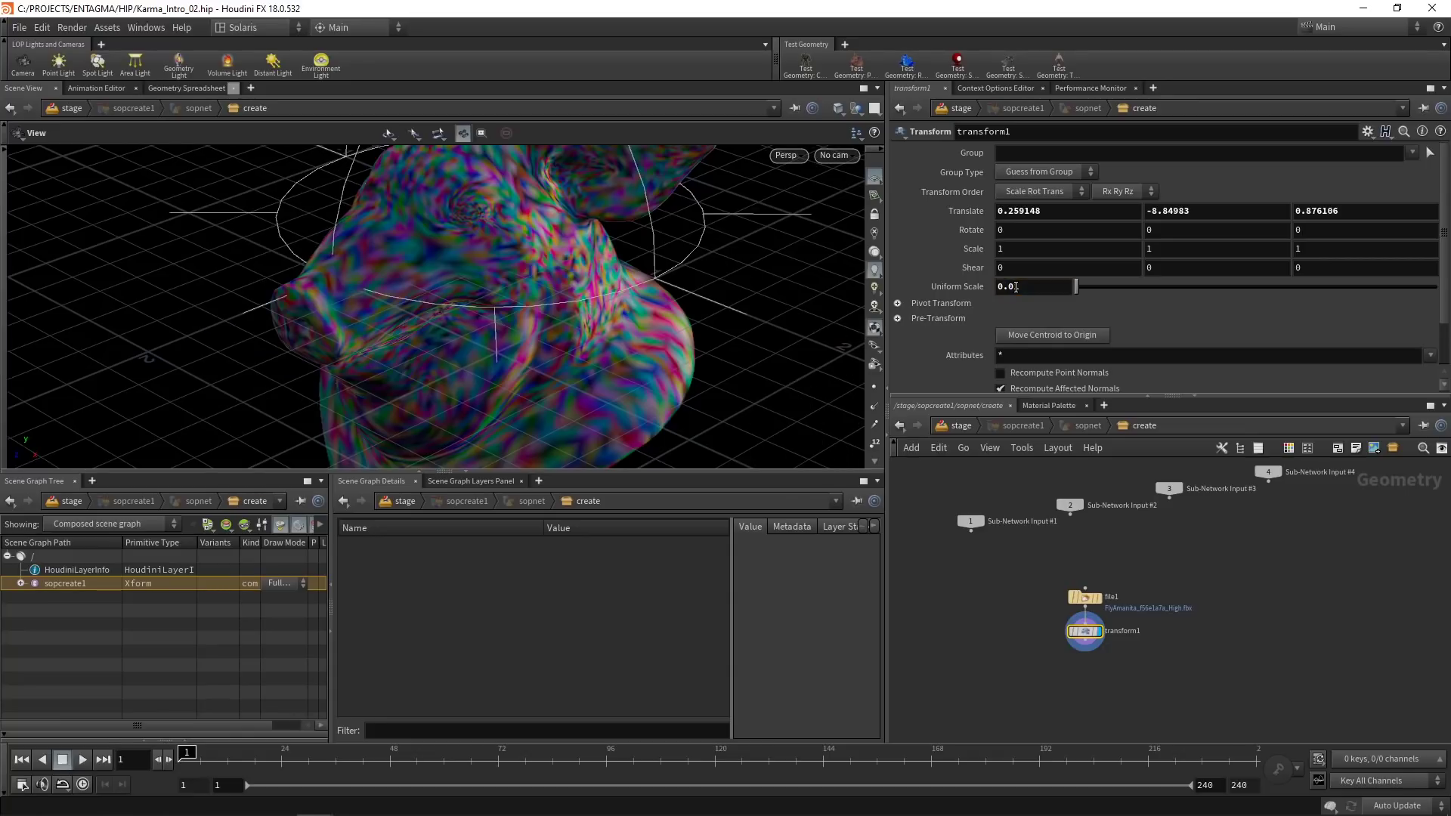
pyautogui.middleClick(1081, 578)
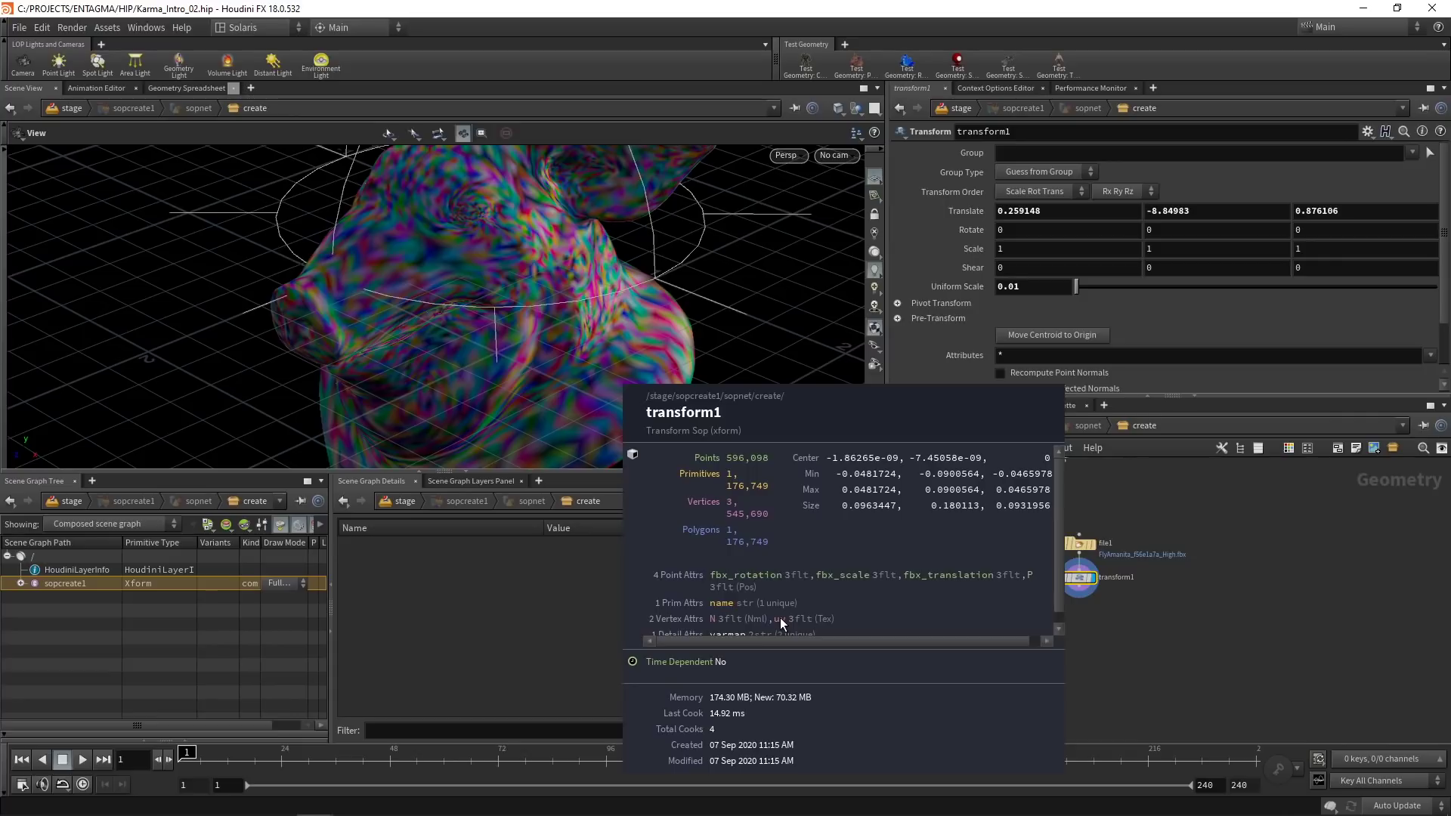
# Step: Replace sopimport1 with sopcreate1 as materiallibrary1's input
pyautogui.press('u')
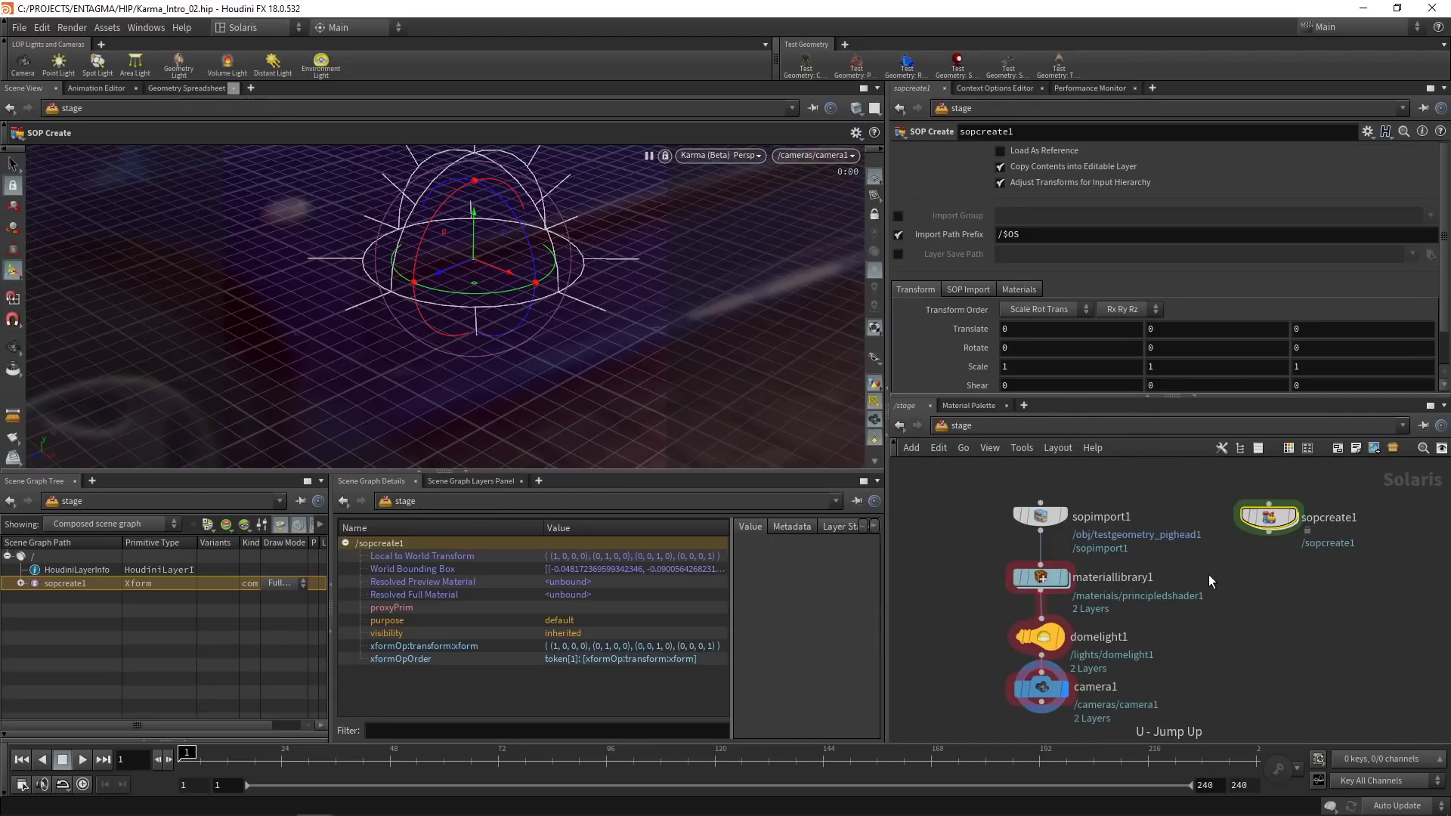
pyautogui.moveTo(1144, 551); pyautogui.dragTo(952, 524)
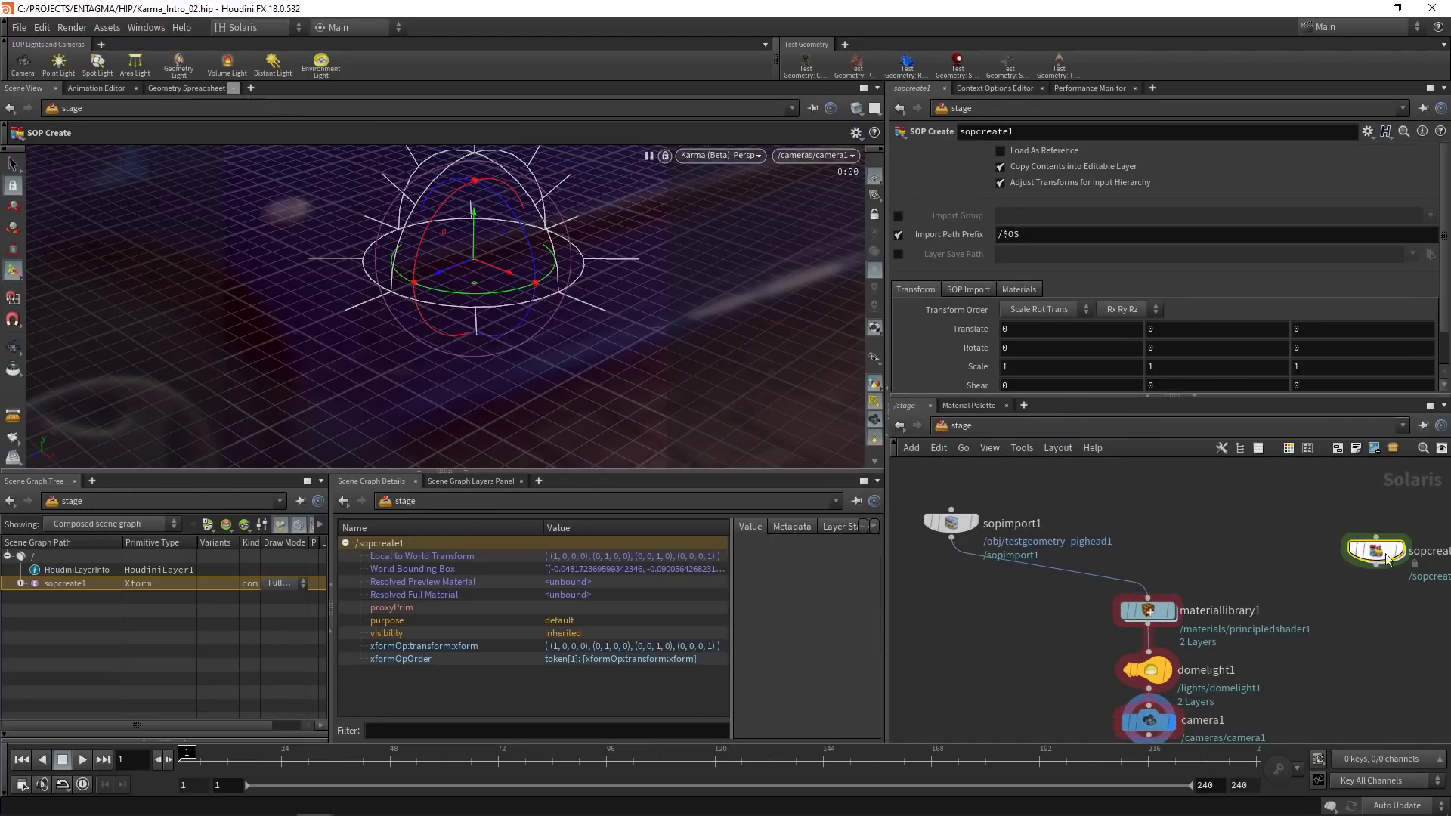
pyautogui.moveTo(1345, 543); pyautogui.dragTo(1146, 598)
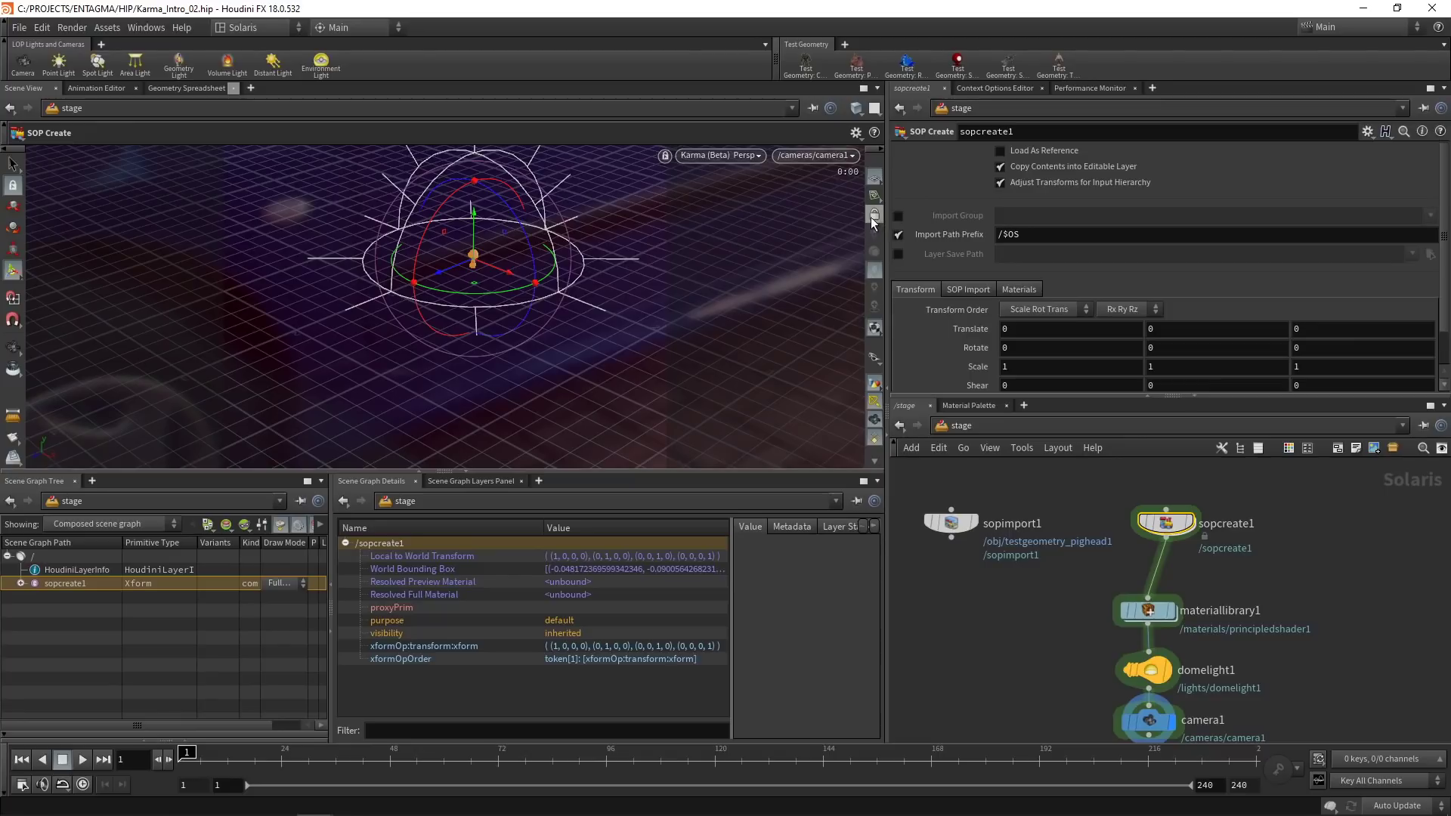
# Step: Lock the view to camera1, move it closer to the mushroom, and save the scene
pyautogui.click(874, 215)
pyautogui.press('Escape')
pyautogui.moveTo(762, 144); pyautogui.dragTo(654, 247)
pyautogui.press('Escape')
pyautogui.click(1119, 565)
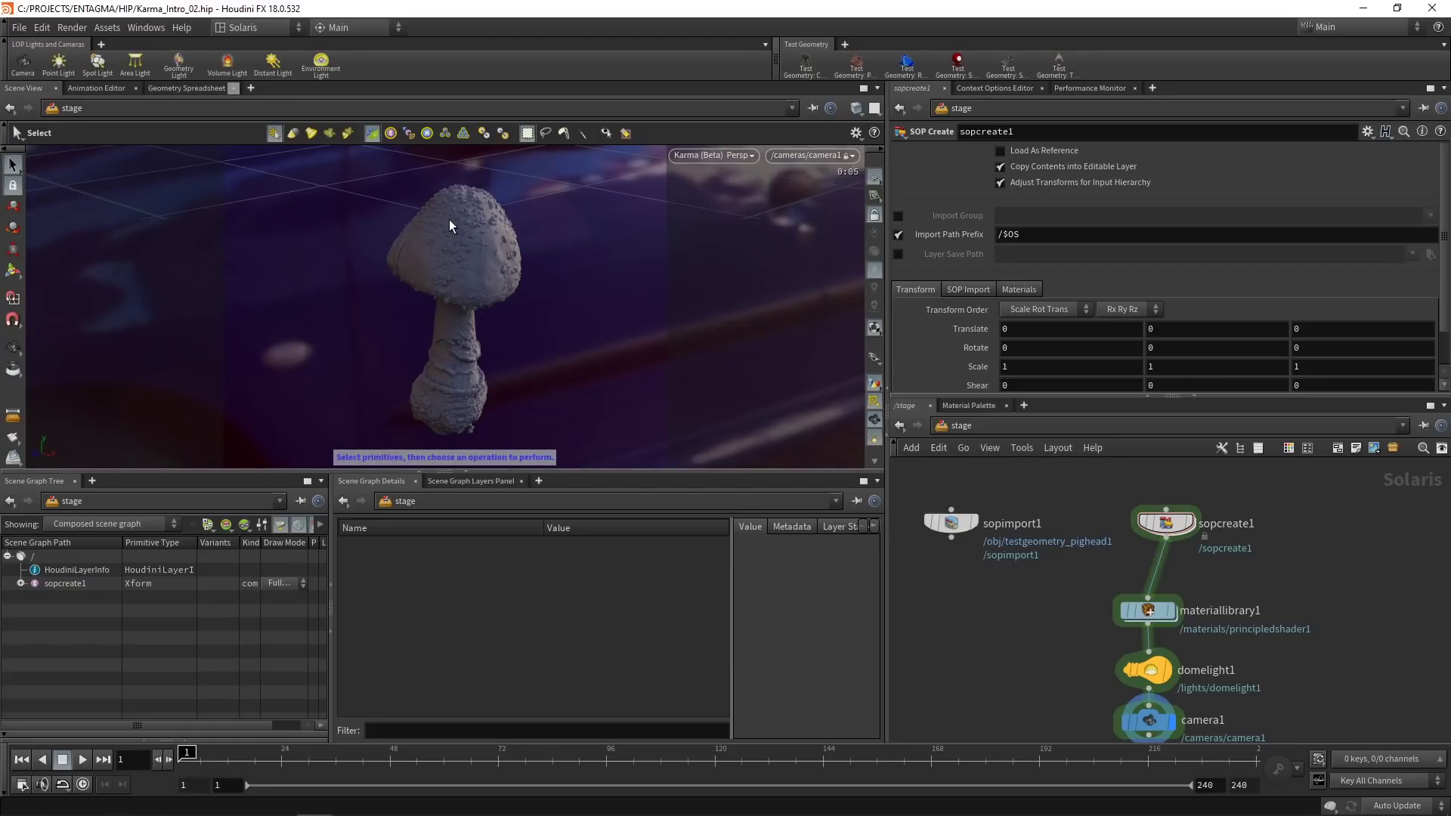
pyautogui.hotkey('ctrl', 's')
# Step: Clear materiallibrary1's Material VOP and set Geometry Path to /sopcreate1/FlyAmanita_f56e1a7a_High
pyautogui.click(1149, 611)
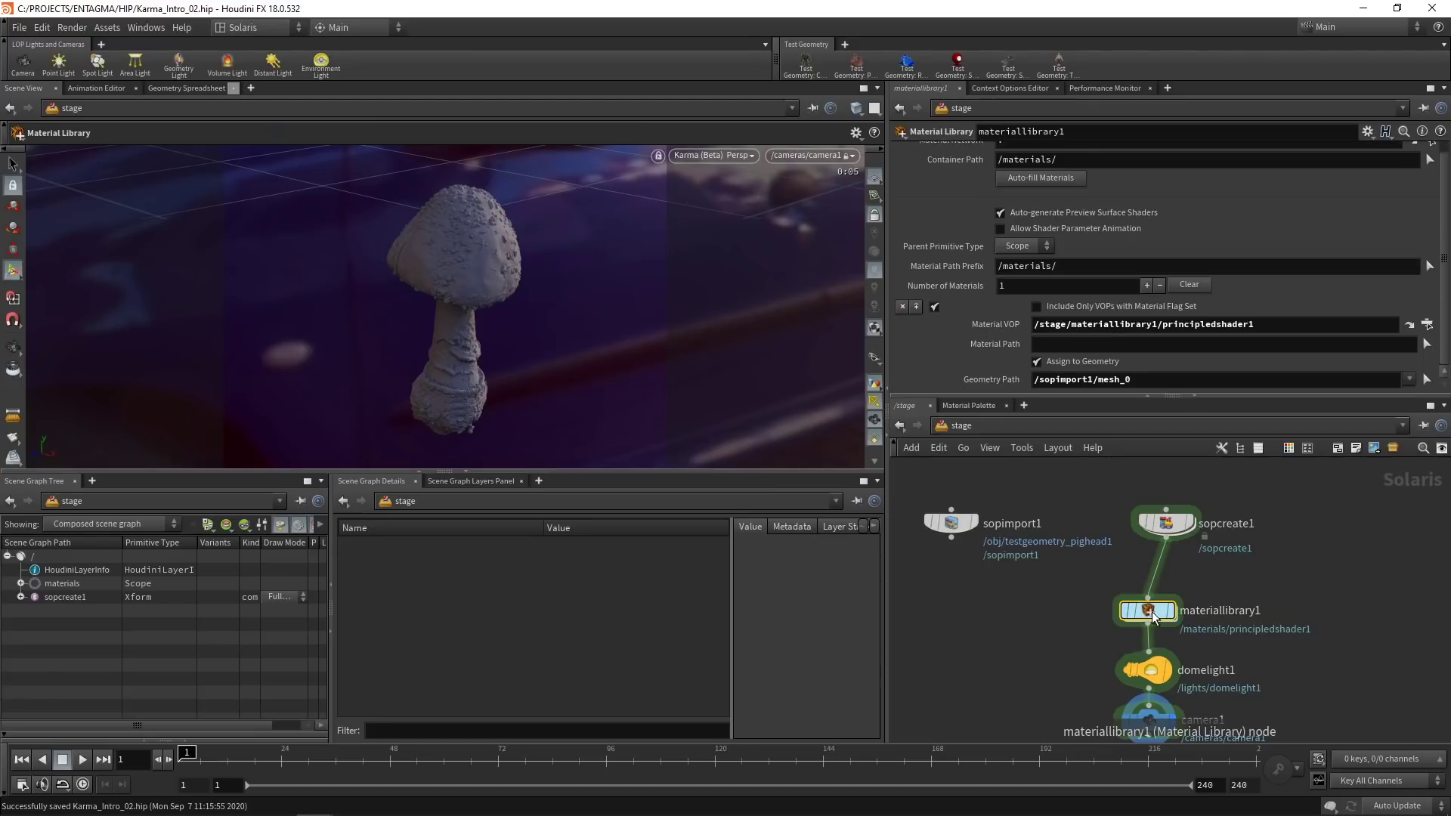
pyautogui.click(1125, 325)
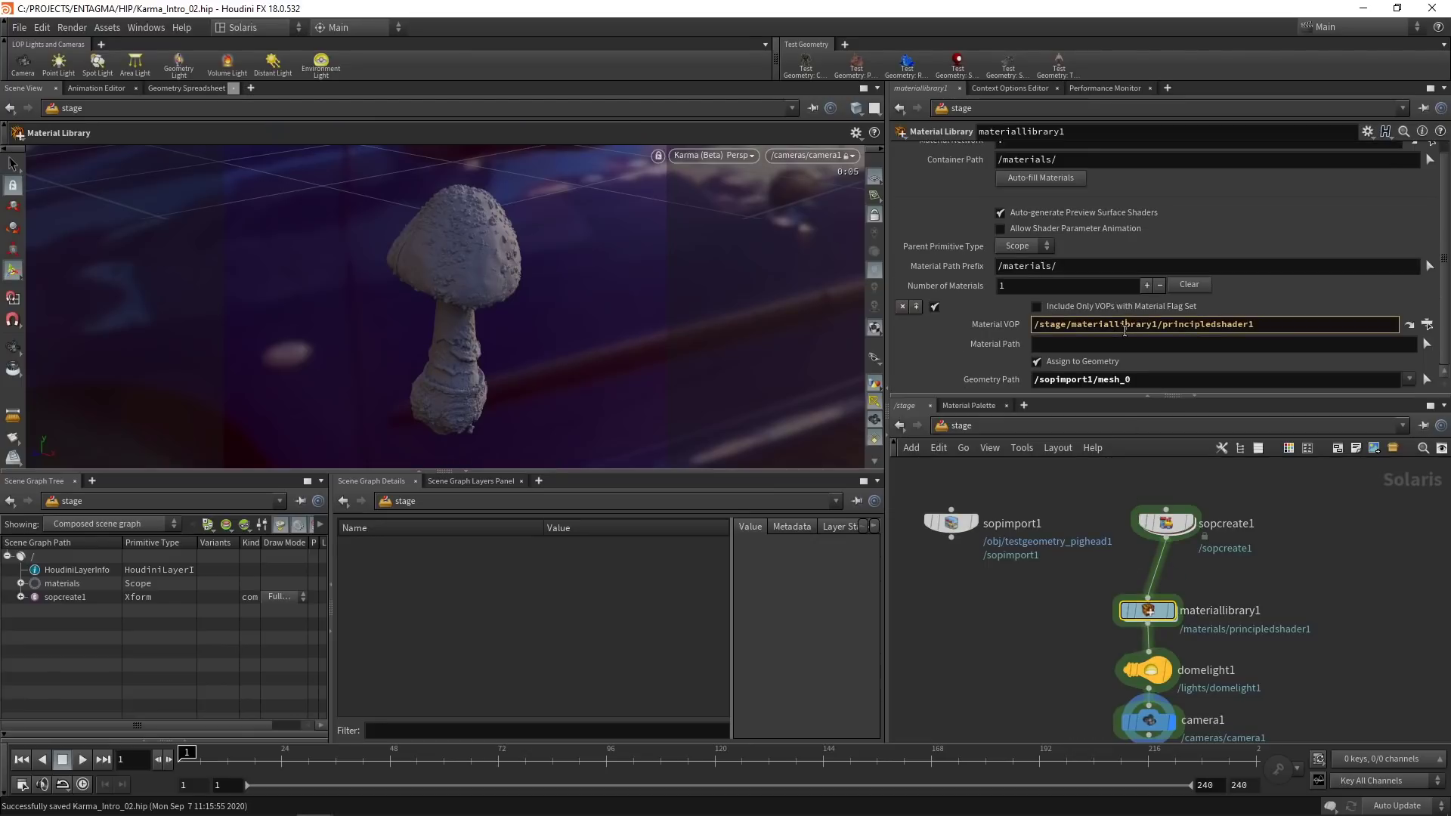
pyautogui.hotkey('ctrl', 'a')
pyautogui.press('BackSpace')
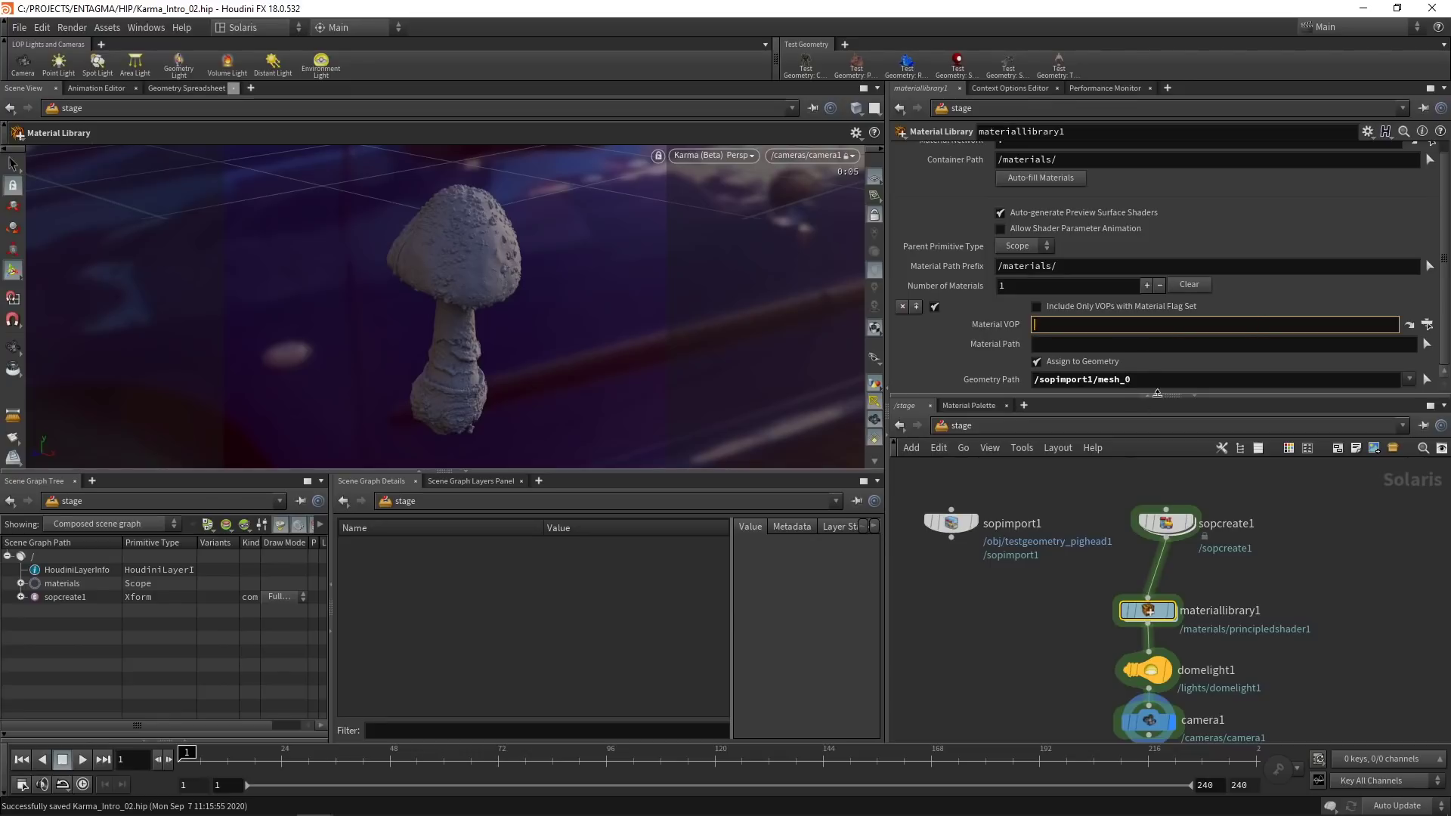
pyautogui.press('Tab')
pyautogui.press('Tab')
pyautogui.press('BackSpace')
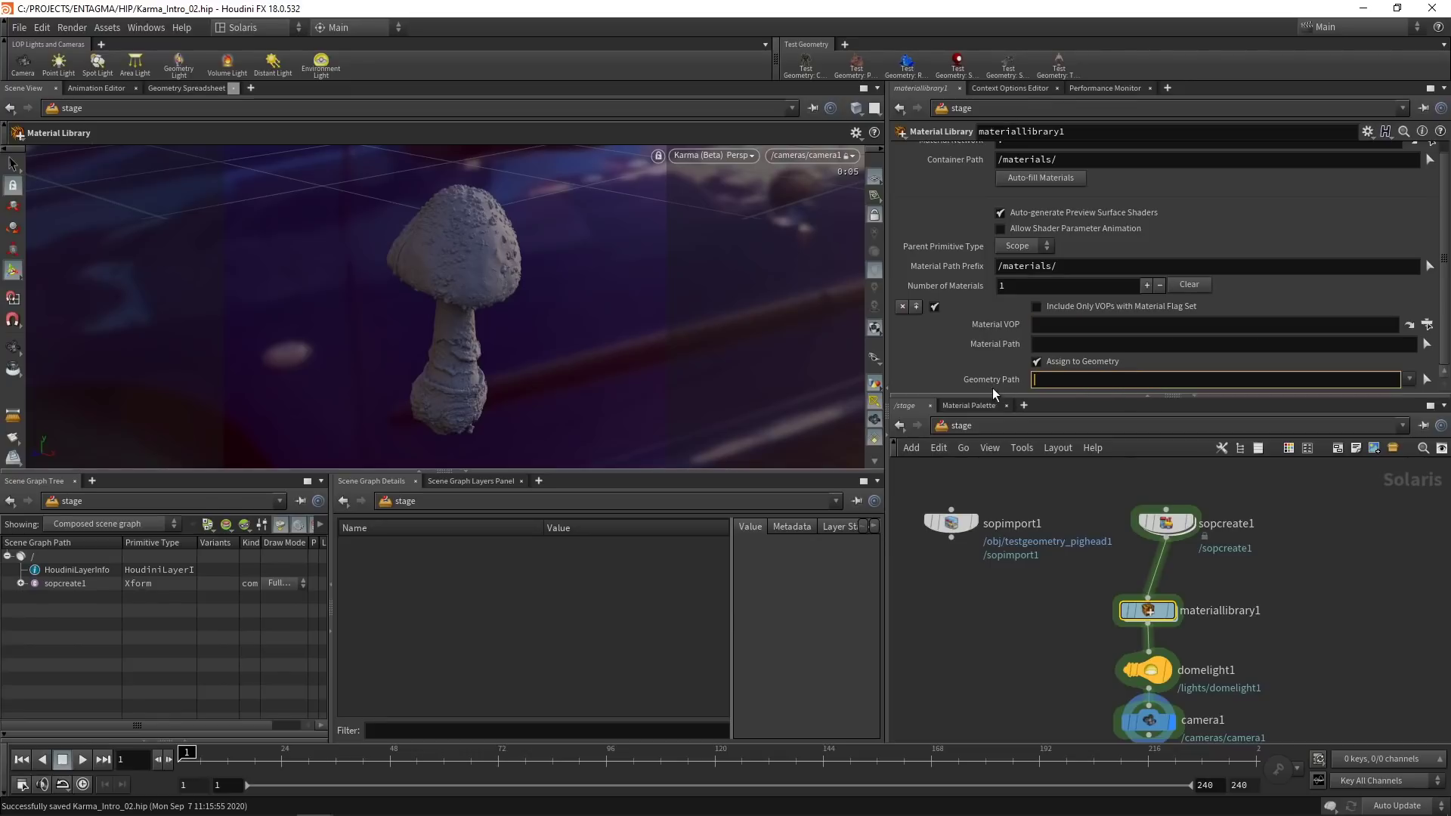
pyautogui.click(21, 583)
pyautogui.moveTo(73, 601); pyautogui.dragTo(1049, 382)
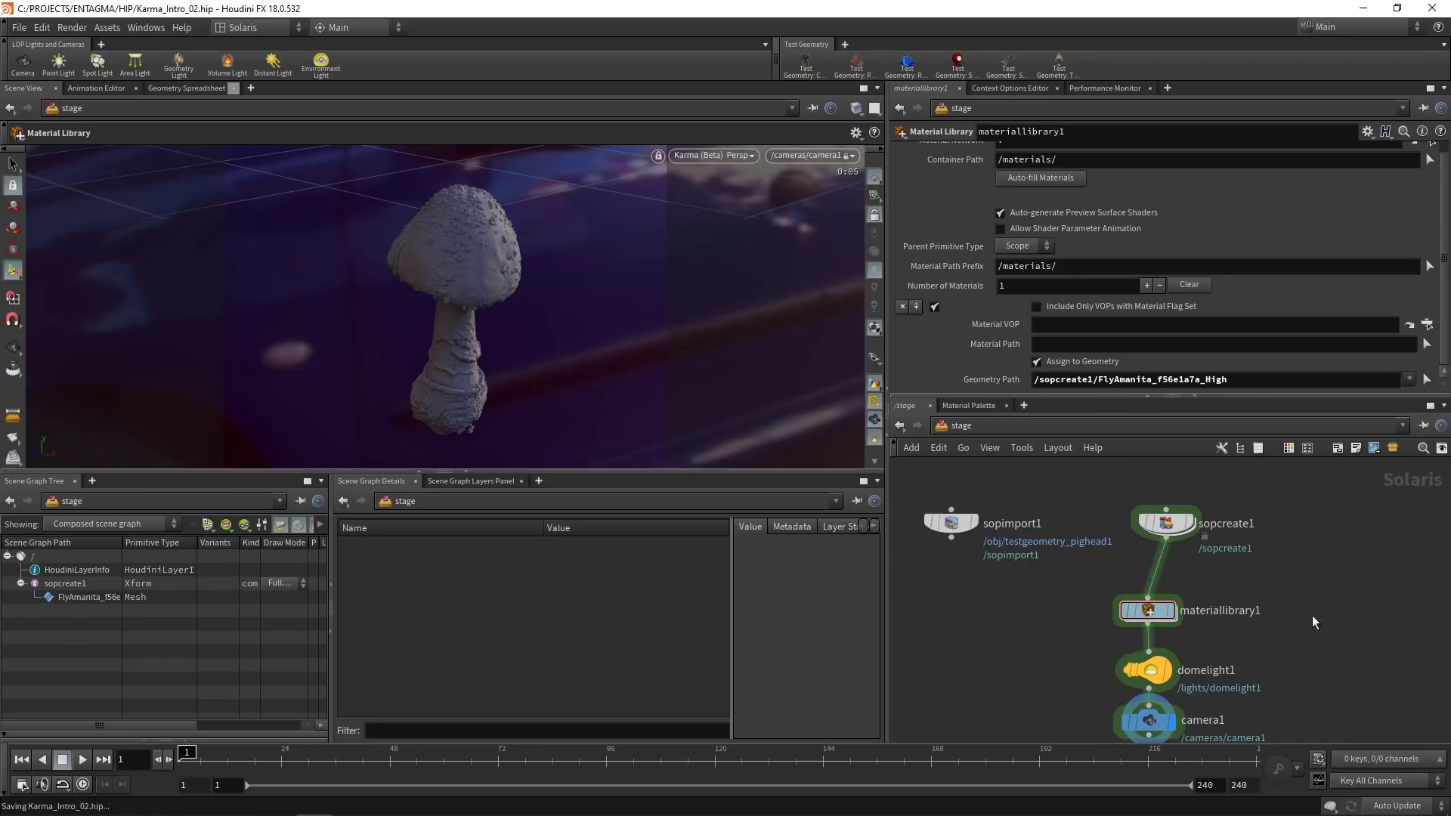
# Step: Add a Principled Shader named mushroom inside materiallibrary1
pyautogui.doubleClick(1149, 610)
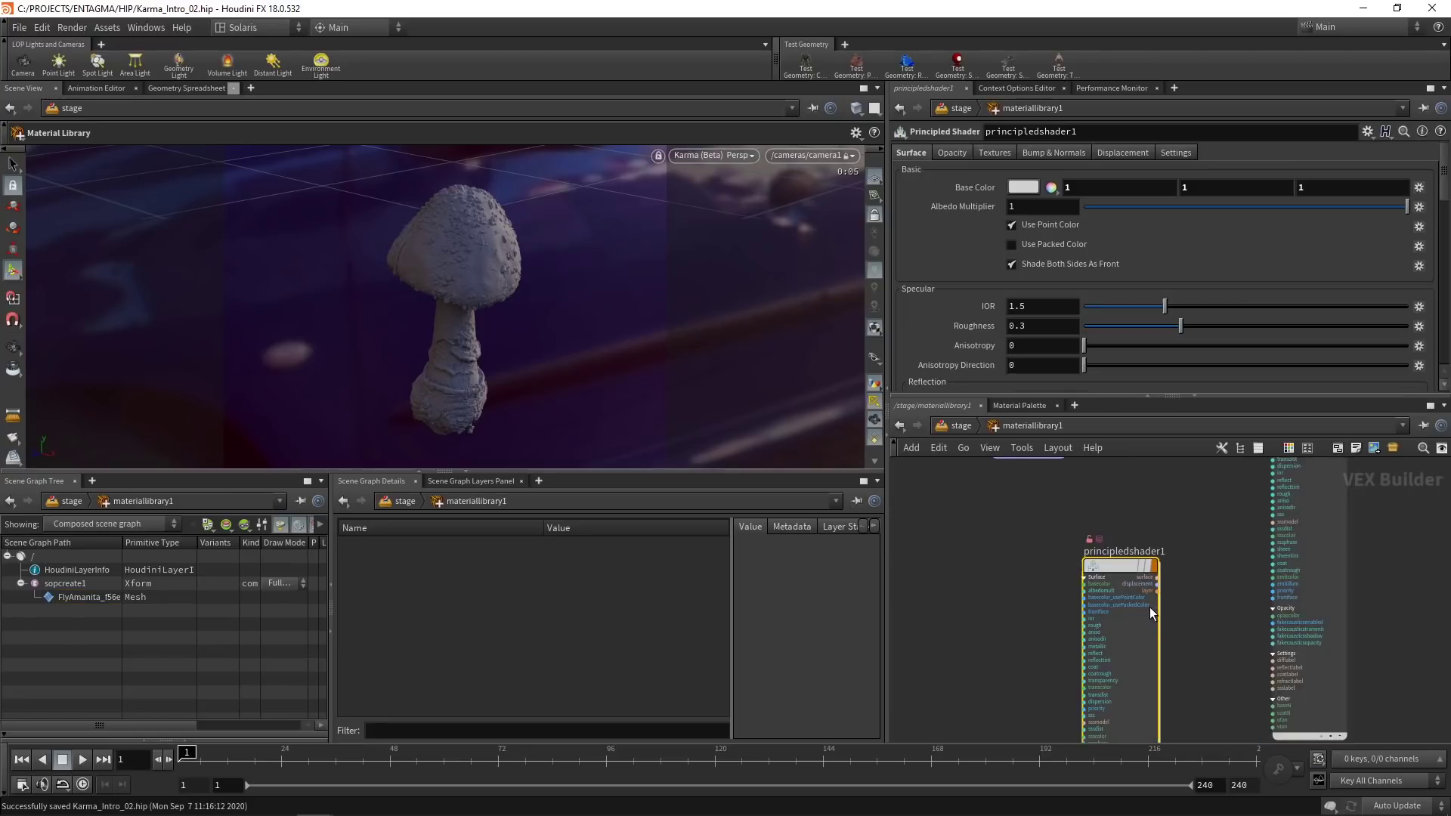
pyautogui.press('Tab')
pyautogui.write('principled')
pyautogui.press('Return')
pyautogui.click(1231, 591)
pyautogui.write('mushroom')
pyautogui.press('Return')
pyautogui.moveTo(1230, 589); pyautogui.dragTo(1114, 505)
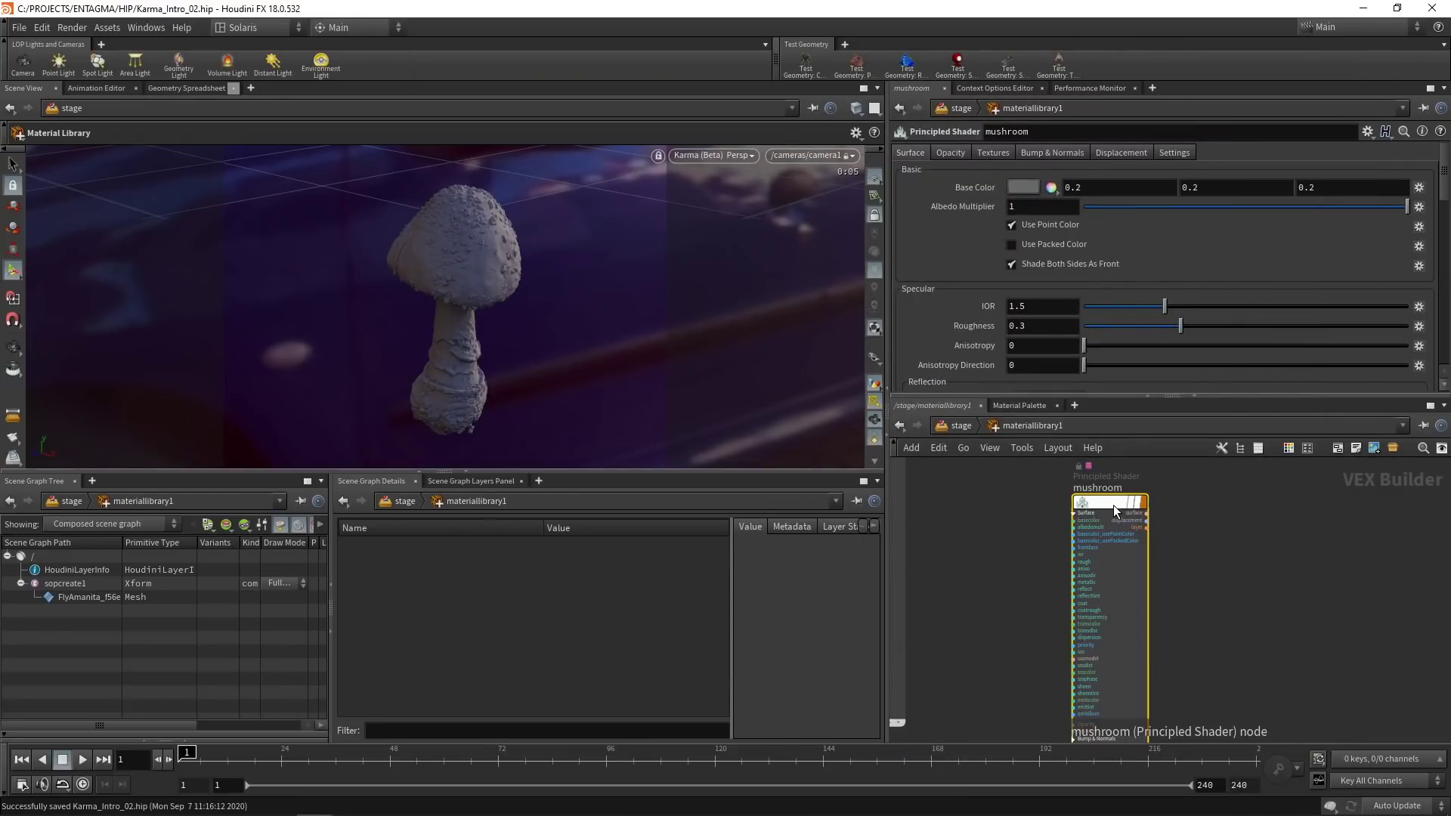
# Step: Give the mushroom shader a white base colour and an IOR of 1.33
pyautogui.click(1025, 187)
pyautogui.click(1222, 134)
pyautogui.click(1041, 304)
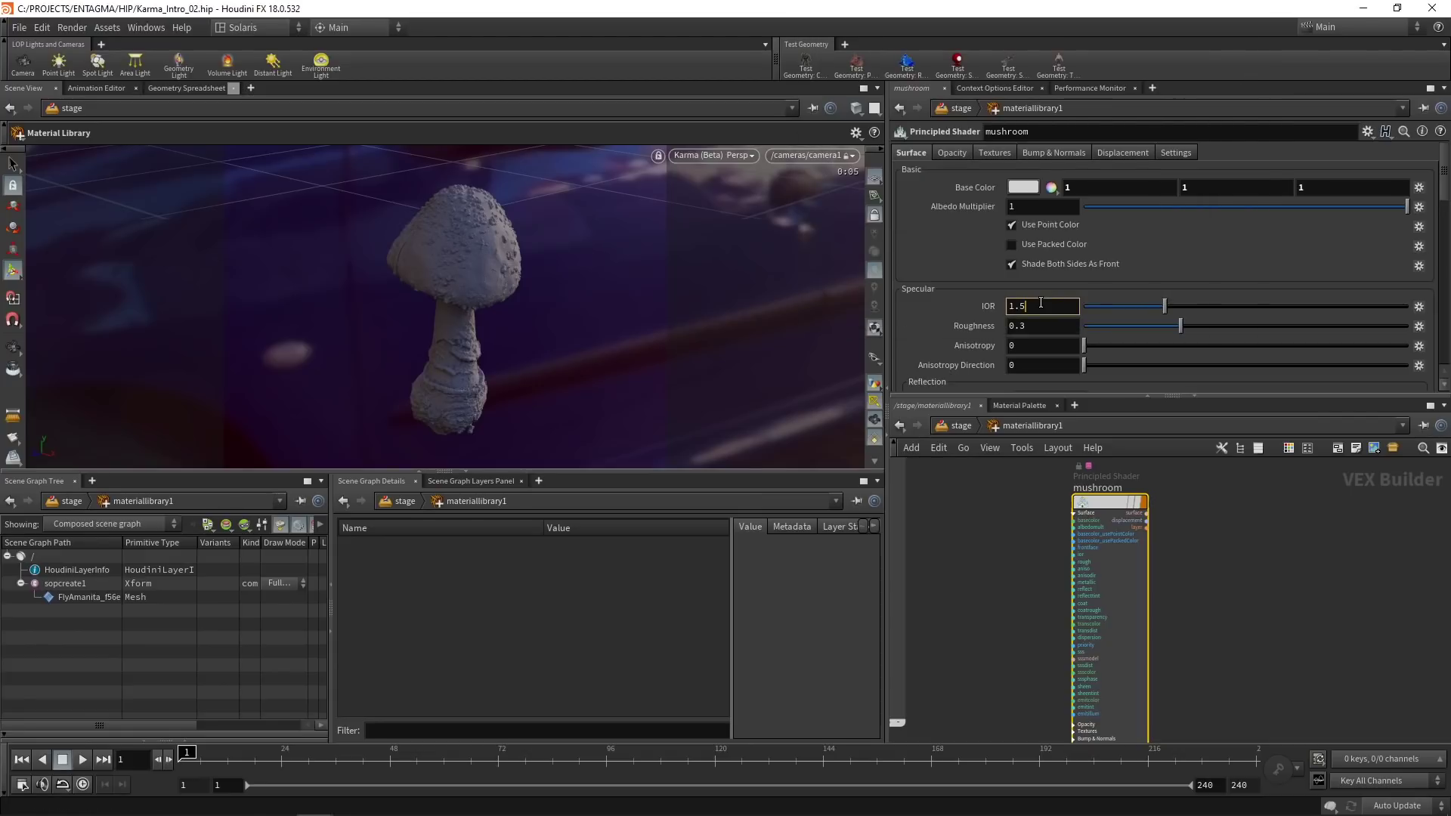
pyautogui.write('33')
pyautogui.press('Return')
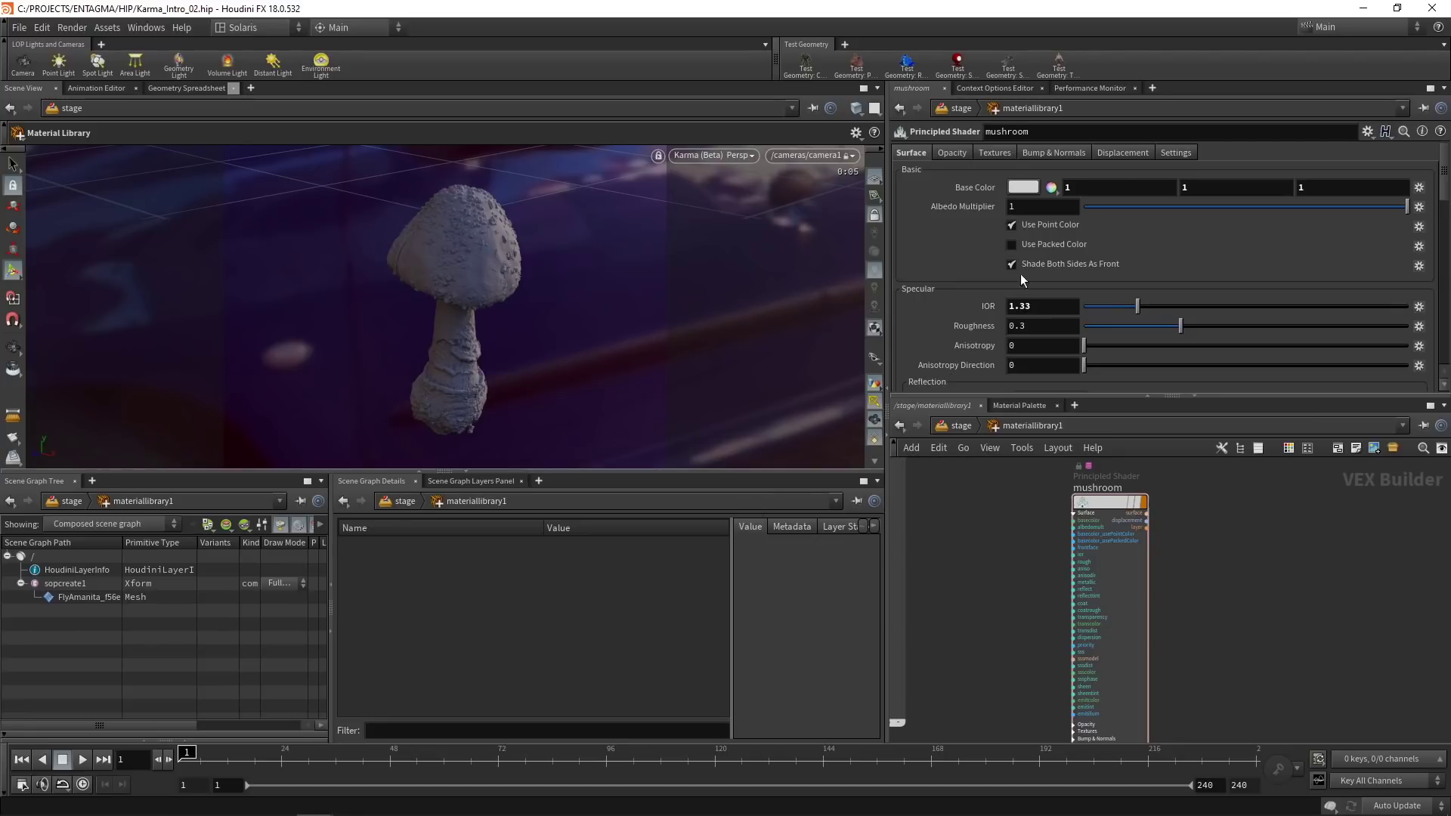
# Step: Texture the shader's base colour with the FlyAmanita Albedo image and its roughness with the Roughness image
pyautogui.click(992, 152)
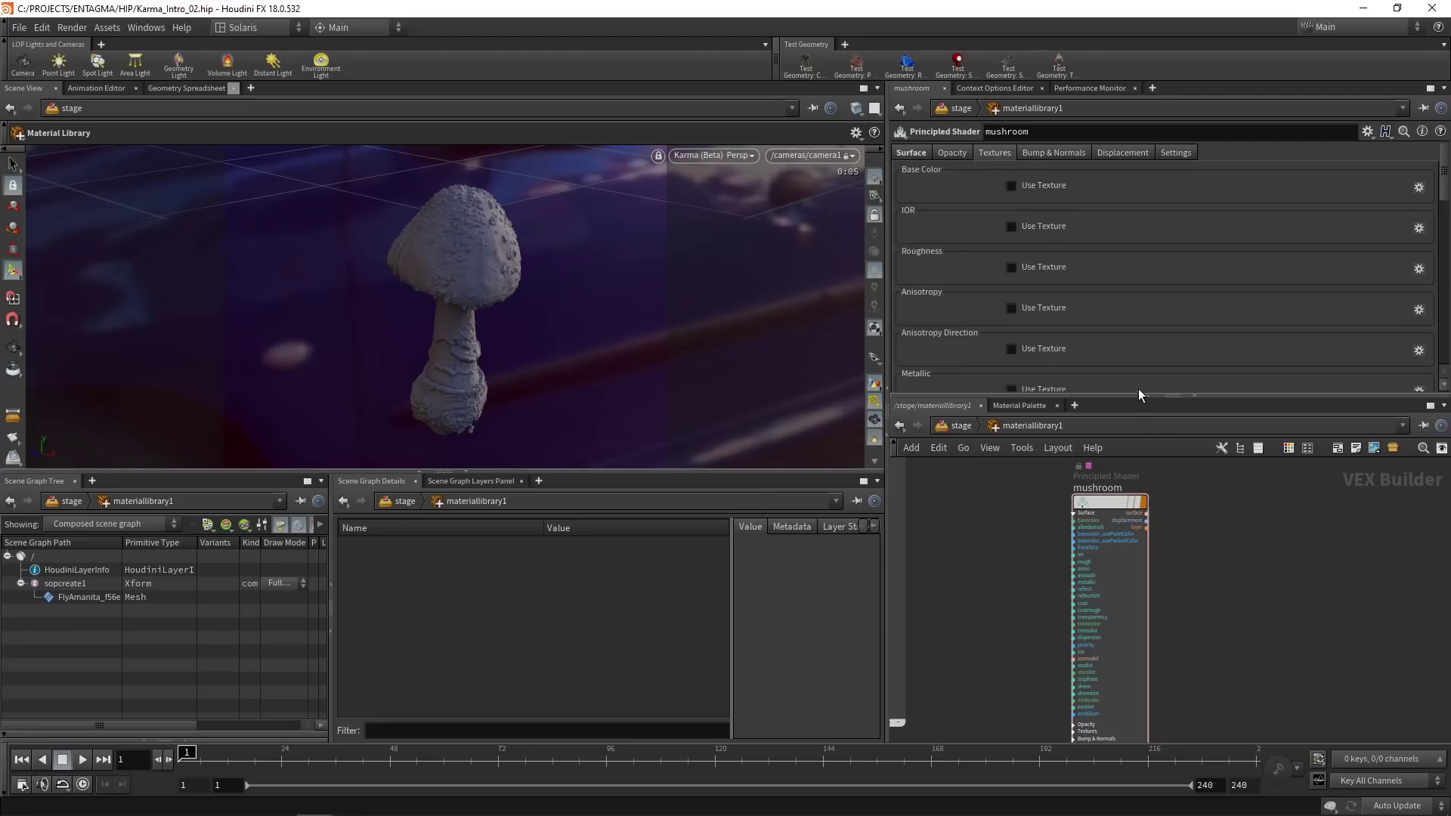
pyautogui.moveTo(1143, 393); pyautogui.dragTo(1143, 578)
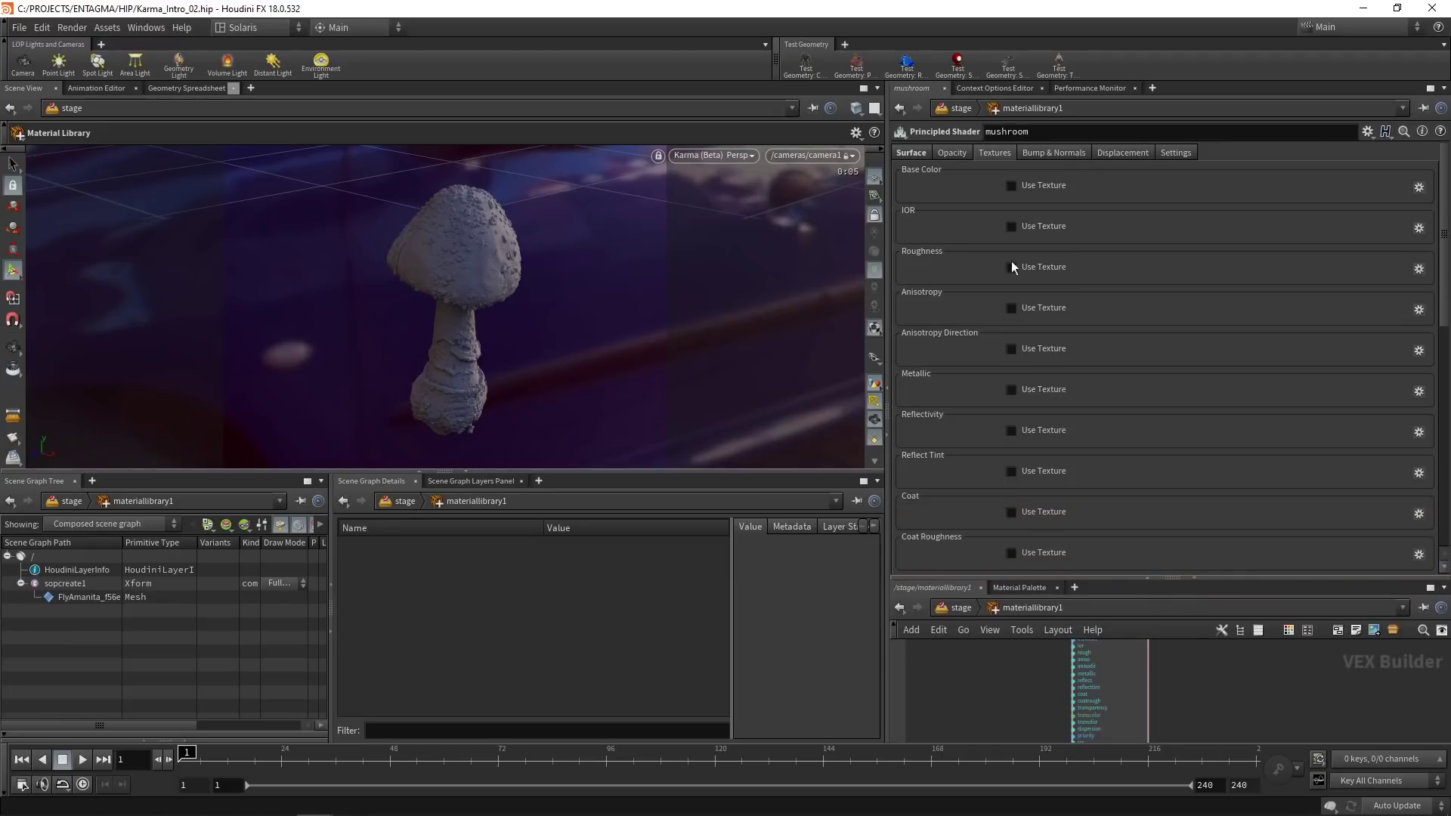
pyautogui.click(1011, 186)
pyautogui.click(1402, 207)
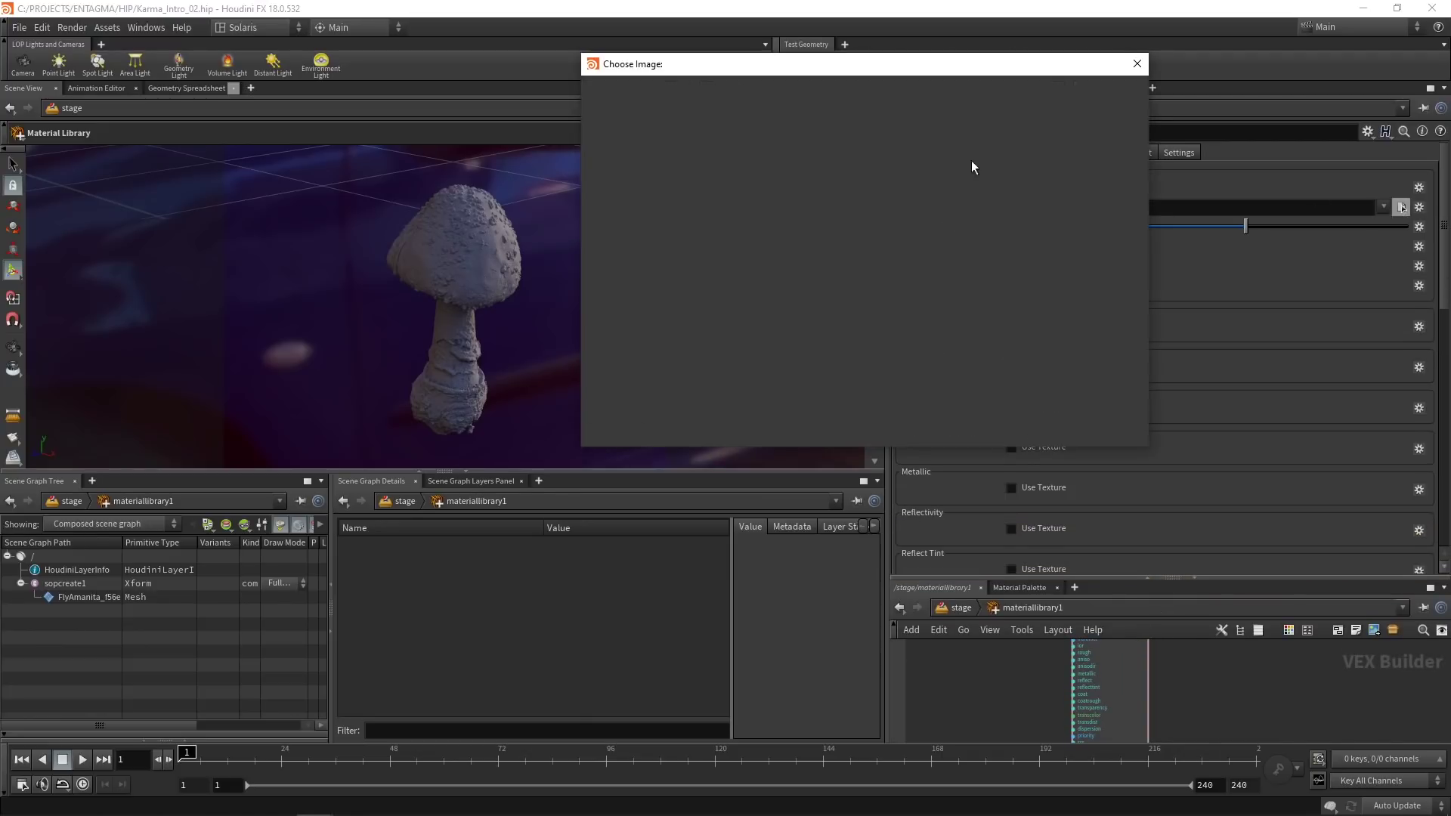
pyautogui.doubleClick(910, 230)
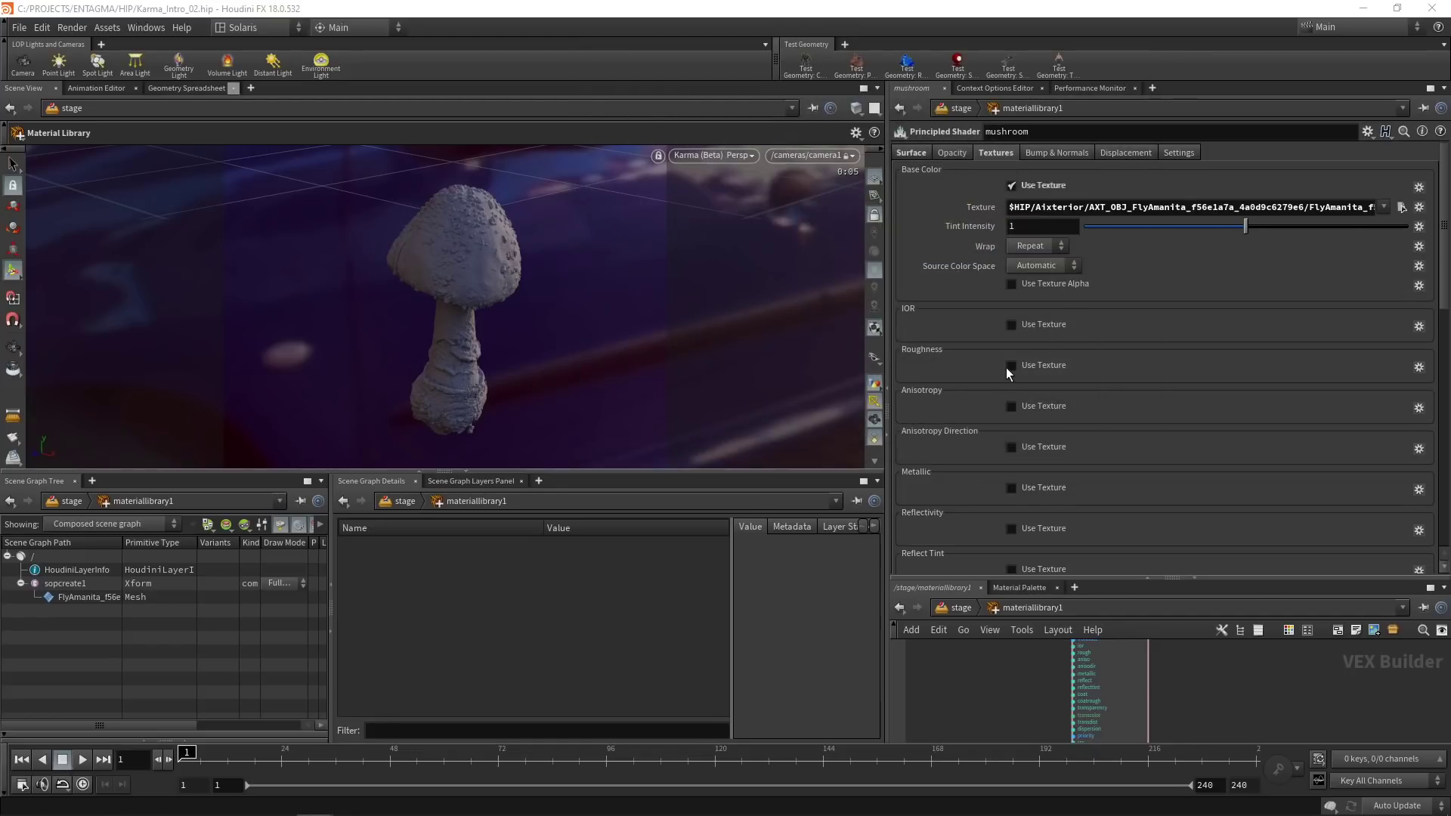
pyautogui.click(1012, 366)
pyautogui.click(1402, 387)
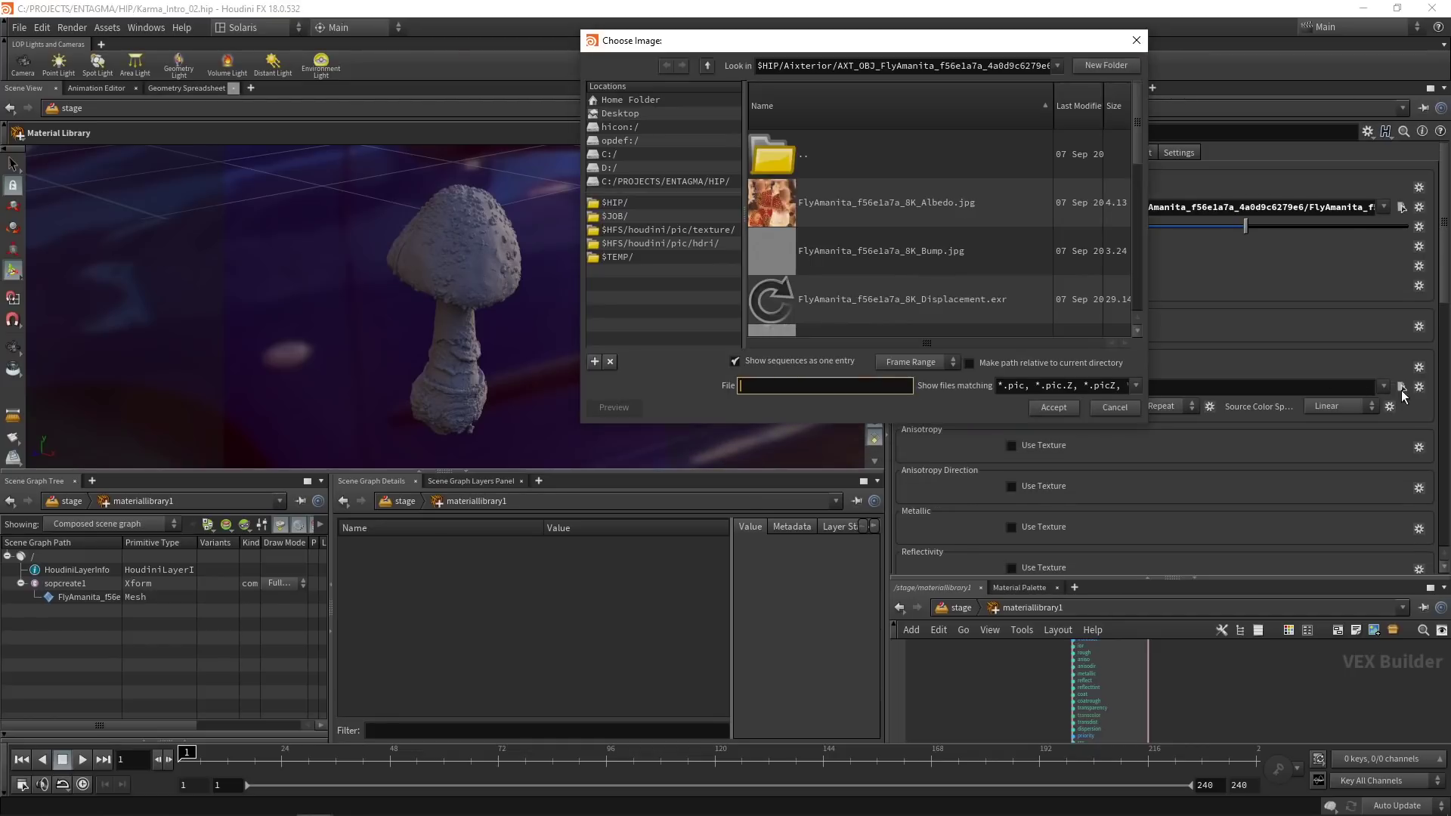
pyautogui.doubleClick(921, 268)
# Step: Enable a reflectivity texture that uses the FlyAmanita Specular image
pyautogui.scroll(-5, 998, 287)
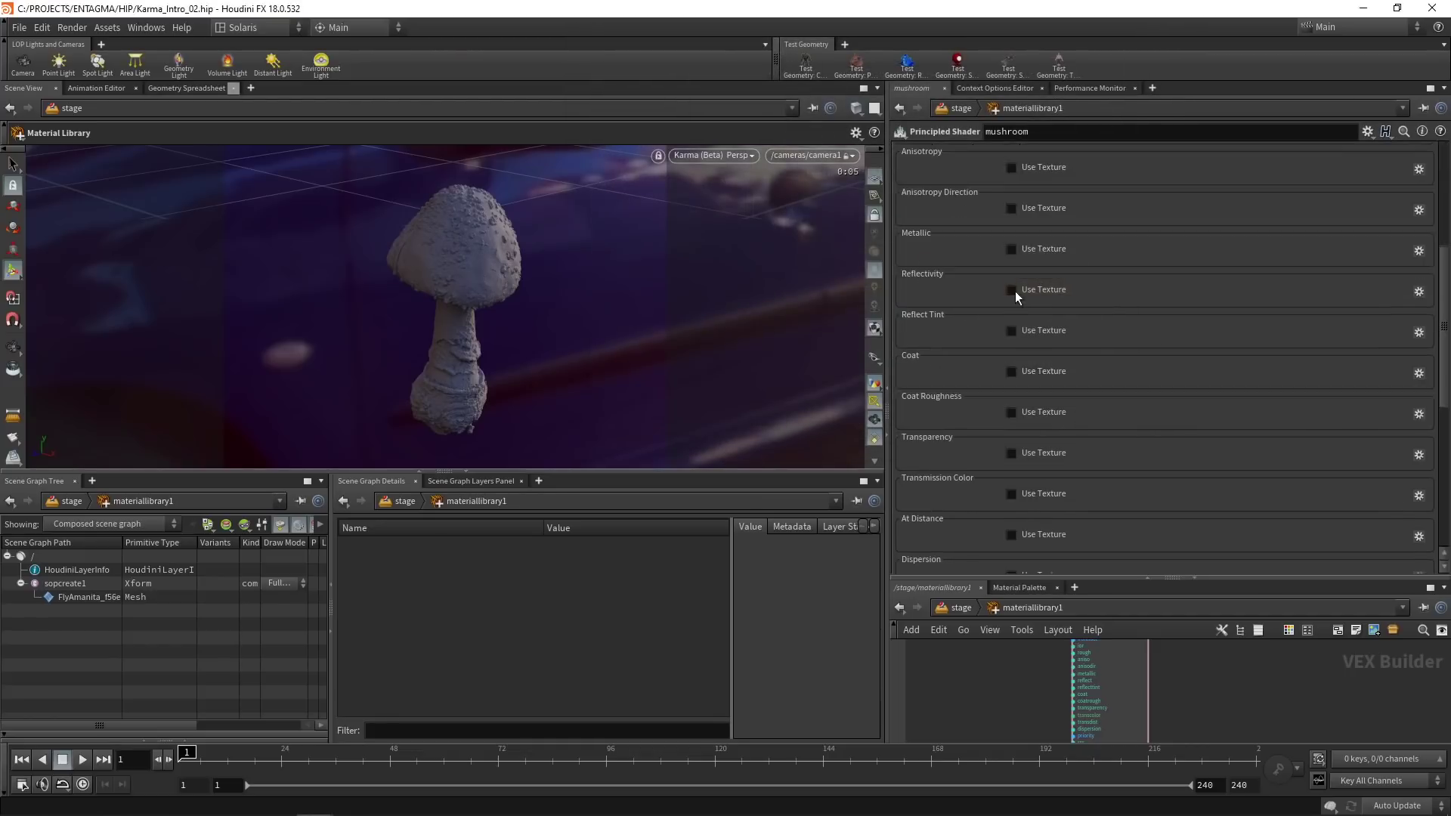
pyautogui.click(1013, 288)
pyautogui.click(1402, 294)
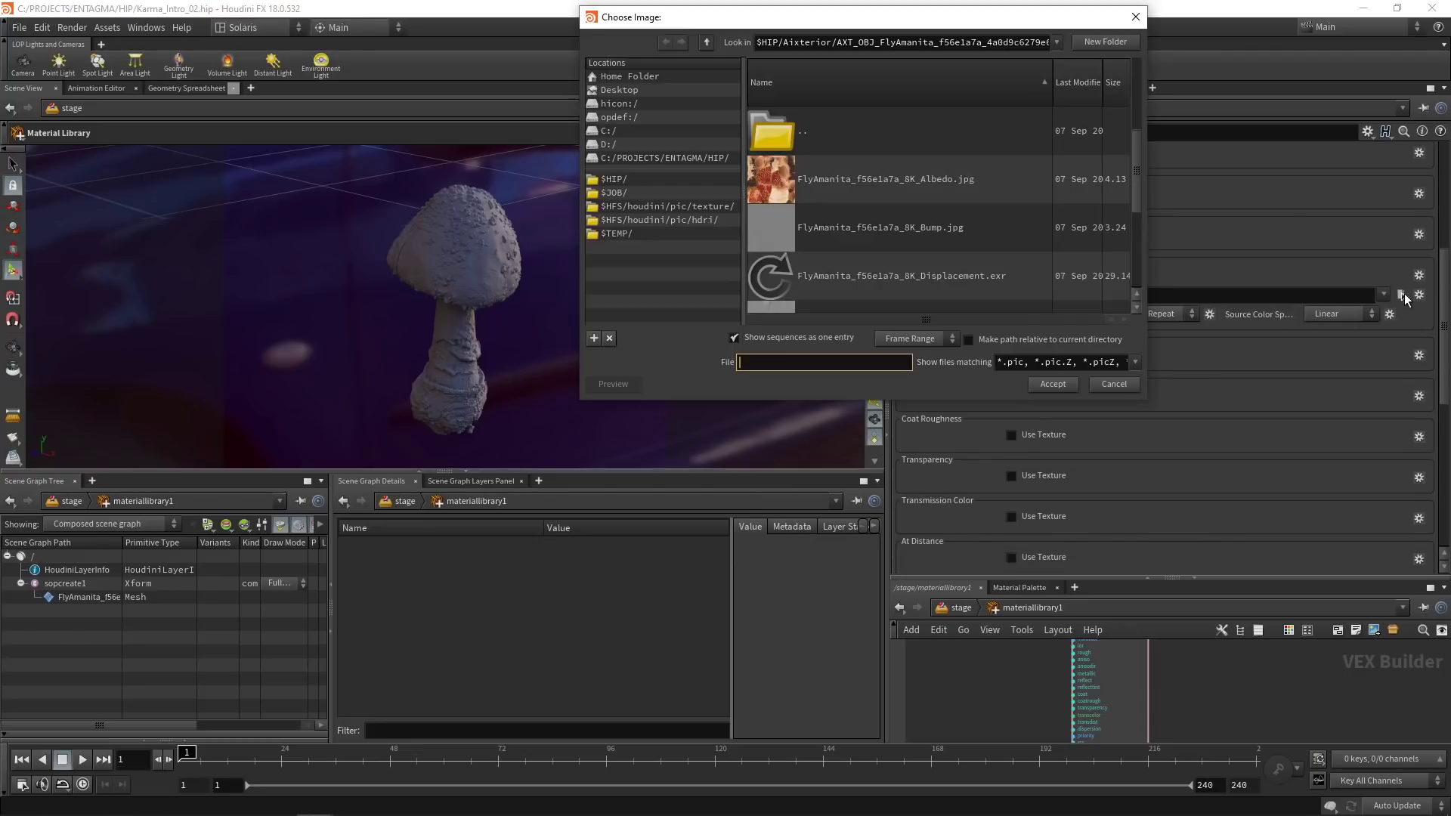
pyautogui.scroll(-5, 1141, 184)
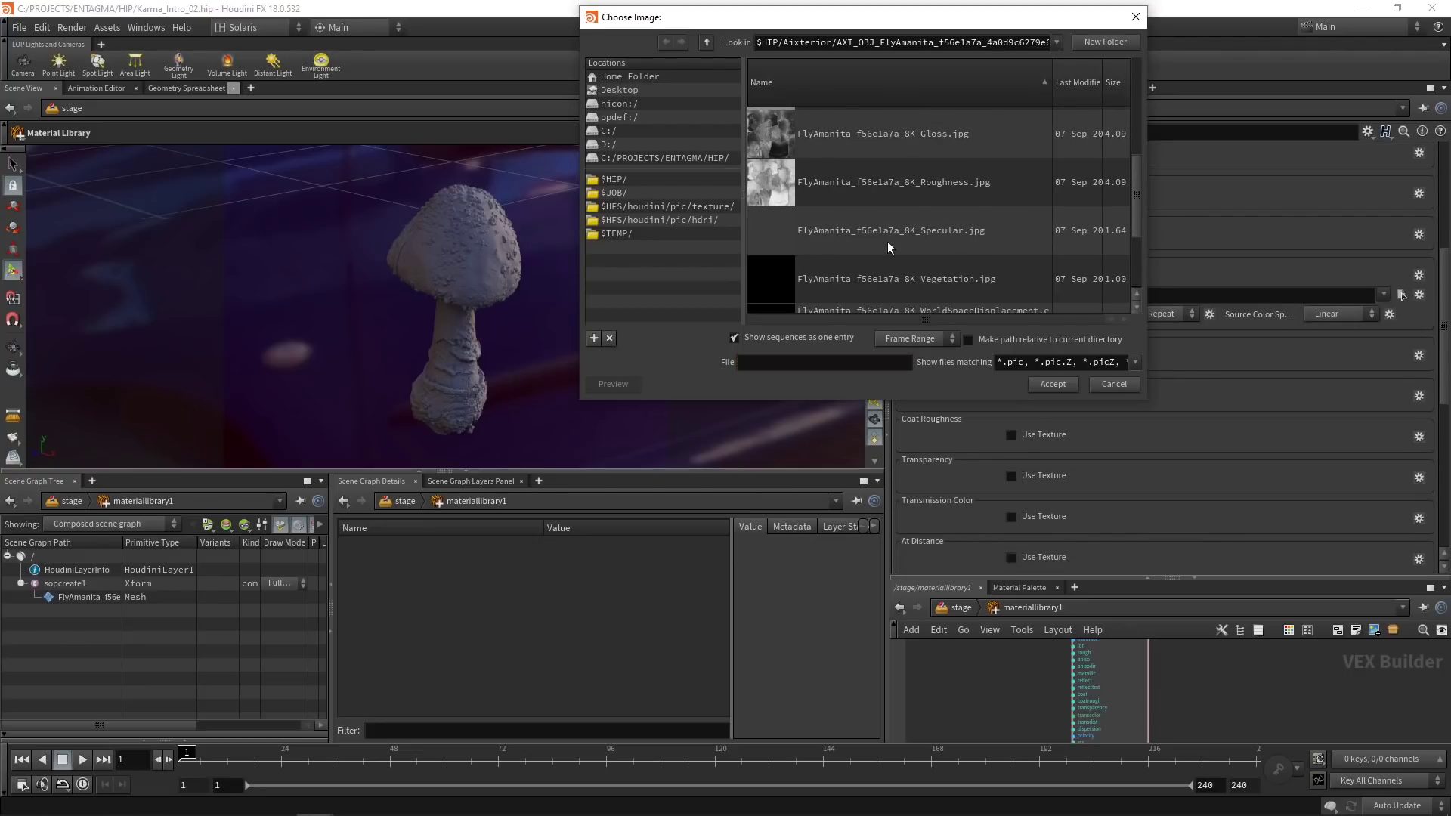
pyautogui.doubleClick(789, 232)
pyautogui.scroll(3, 1006, 307)
pyautogui.scroll(3, 1077, 226)
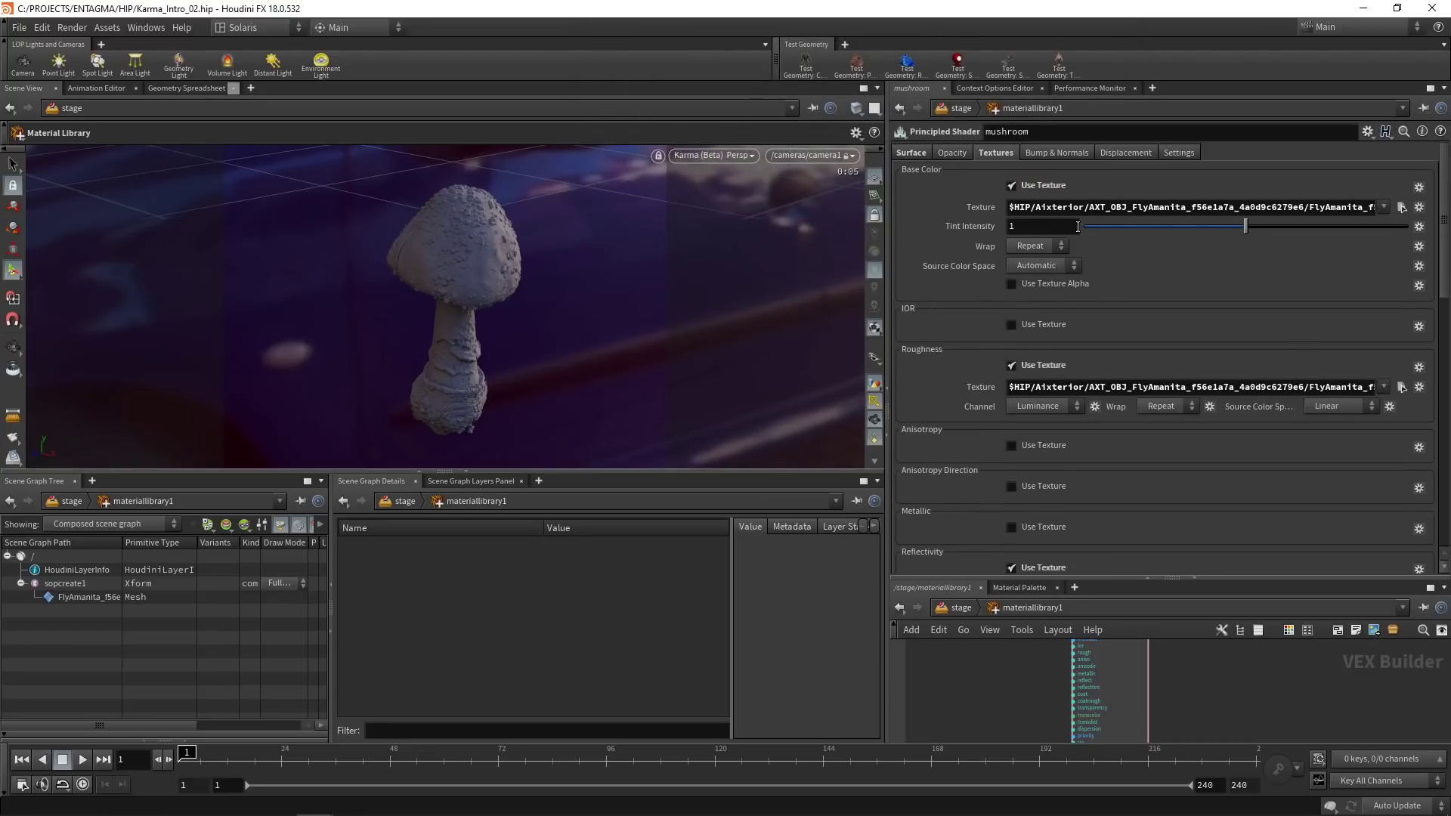
# Step: Enable Bump-type bump mapping with the FlyAmanita Bump.jpg at an effect scale of 0.025
pyautogui.click(1061, 153)
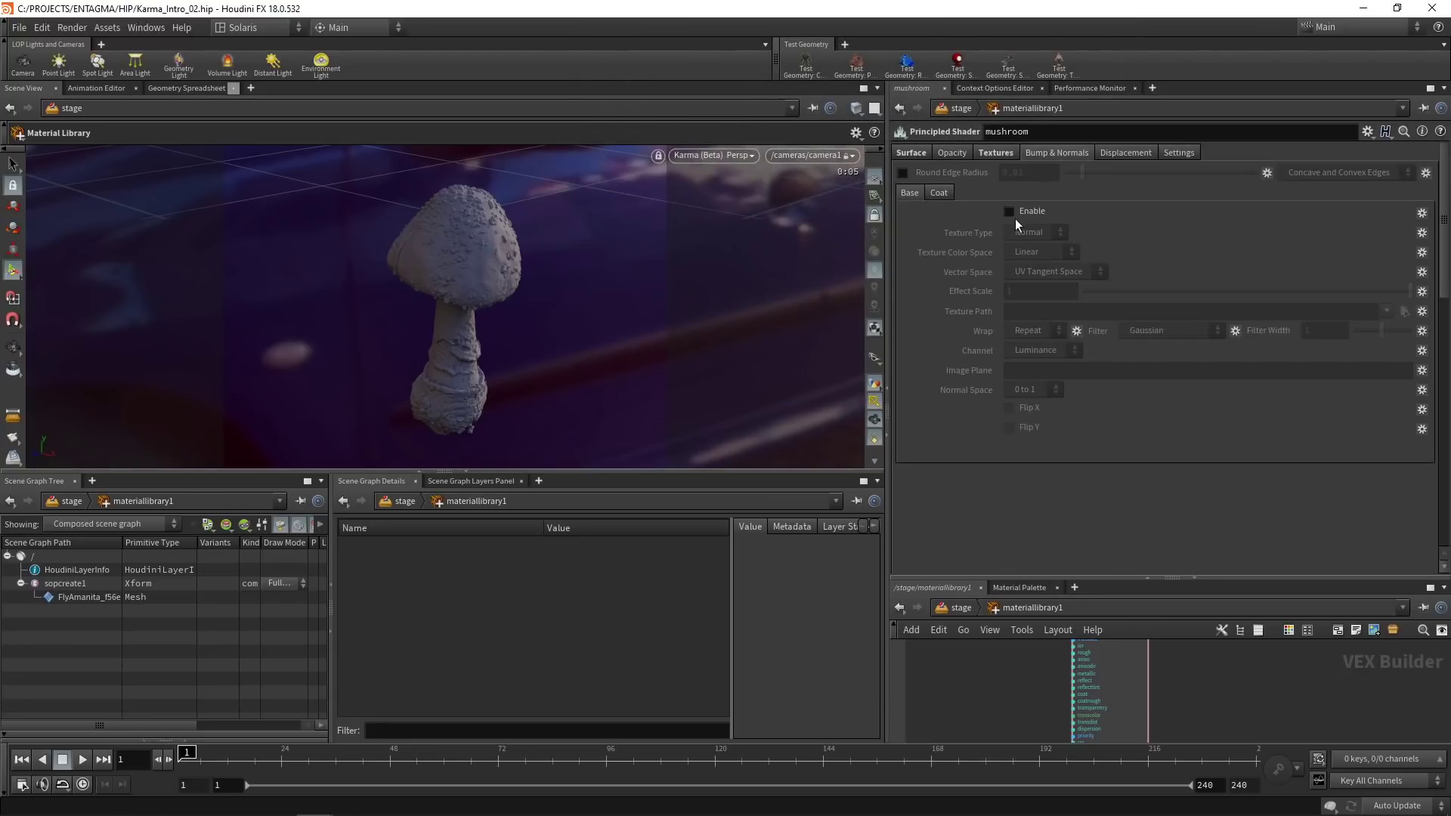
pyautogui.click(1006, 213)
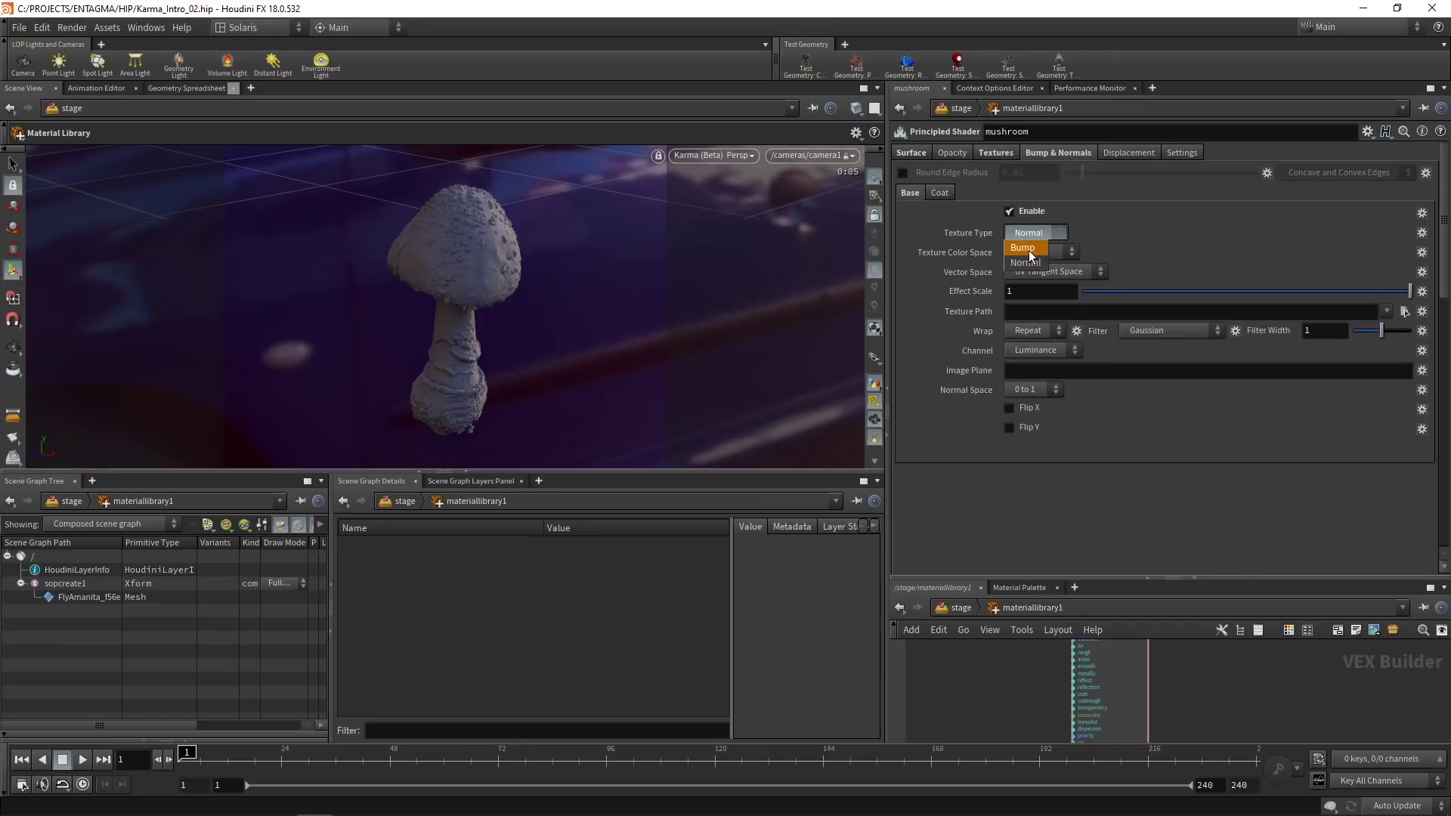
pyautogui.click(1029, 250)
pyautogui.click(1403, 294)
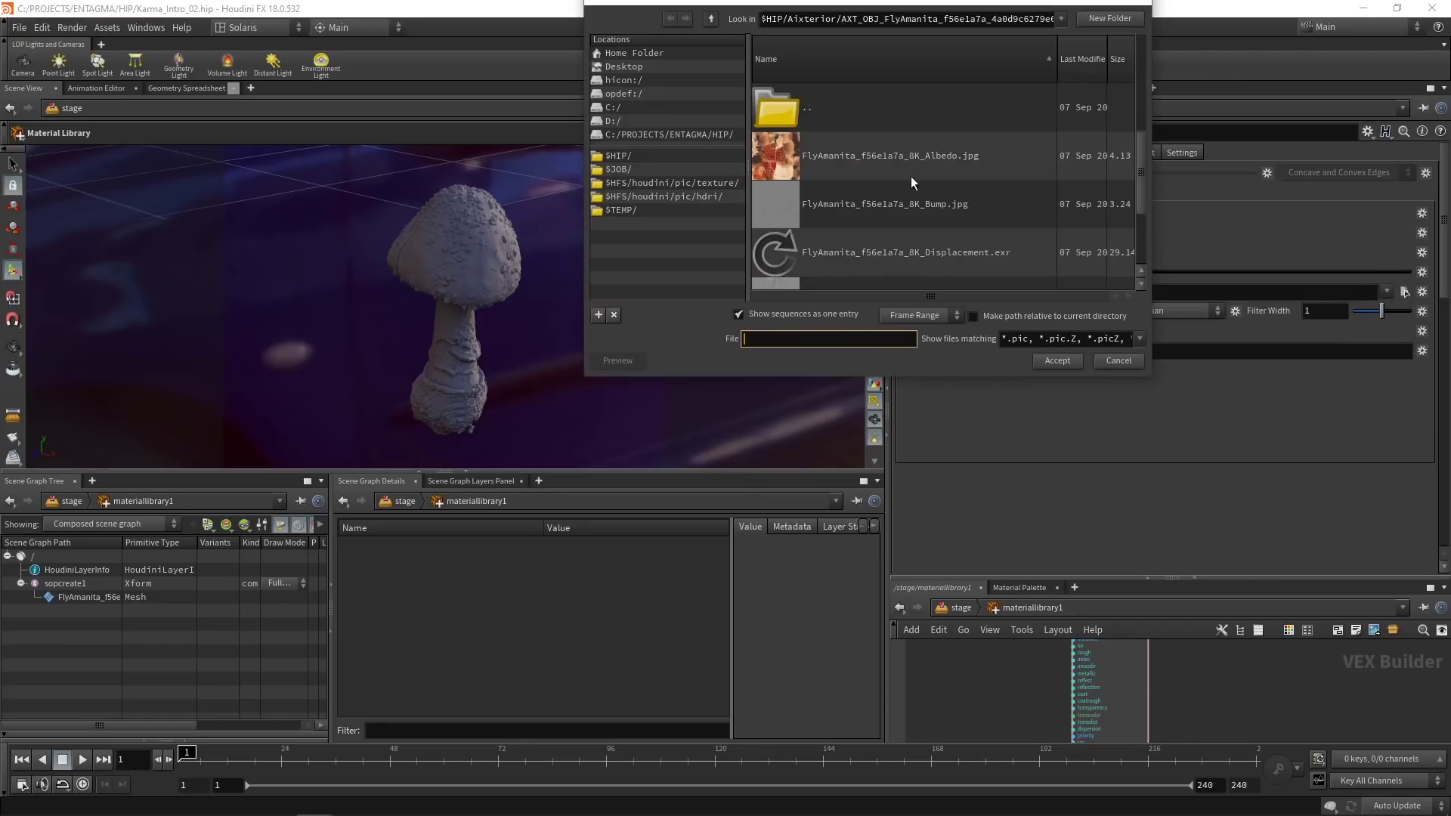
pyautogui.click(896, 206)
pyautogui.doubleClick(895, 204)
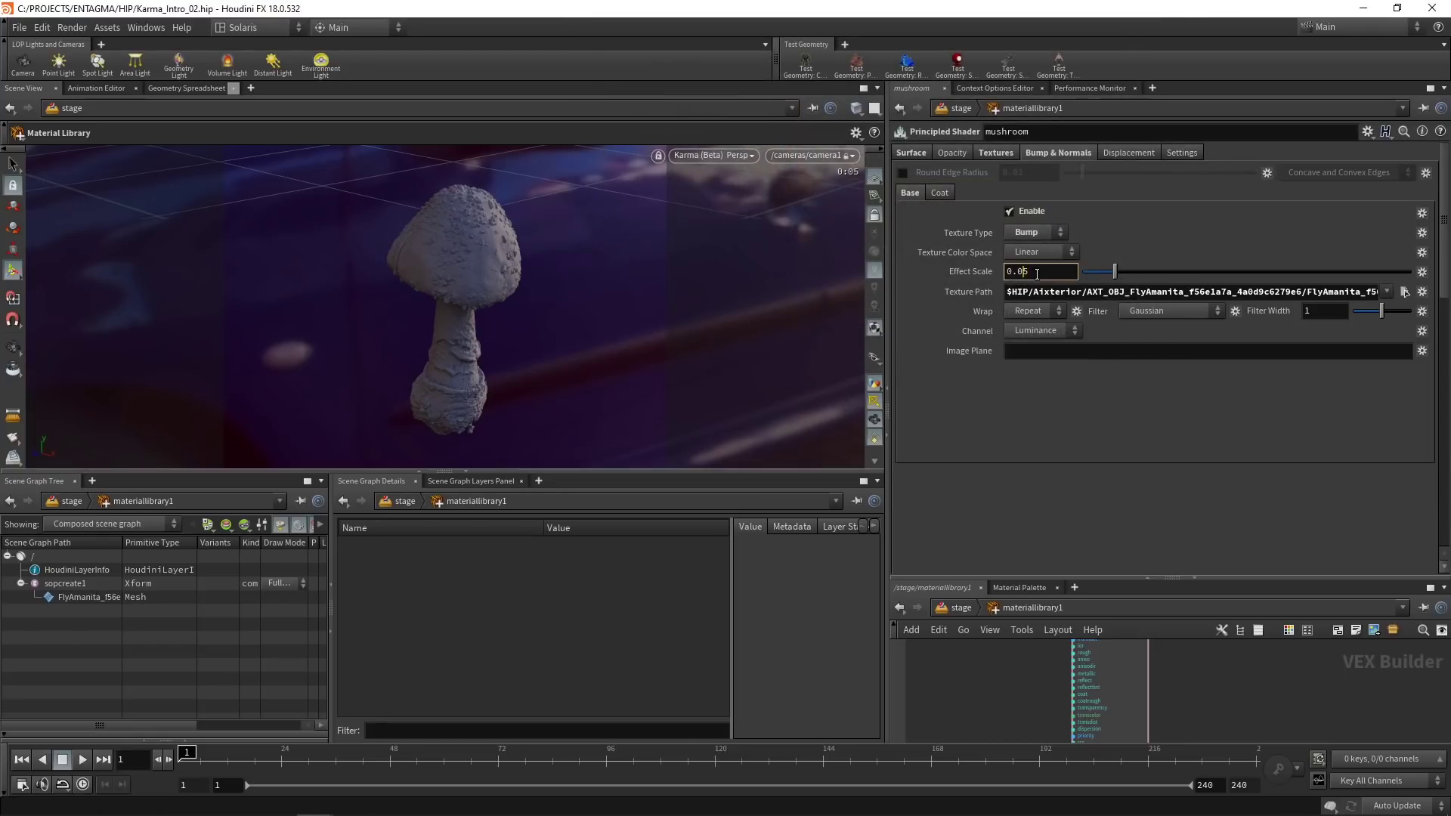
pyautogui.press('Return')
# Step: Set materiallibrary1's Material VOP to /stage/materiallibrary1/mushroom and save the scene
pyautogui.moveTo(1054, 578); pyautogui.dragTo(1053, 481)
pyautogui.click(958, 509)
pyautogui.moveTo(1095, 681); pyautogui.dragTo(1094, 631, button='middle')
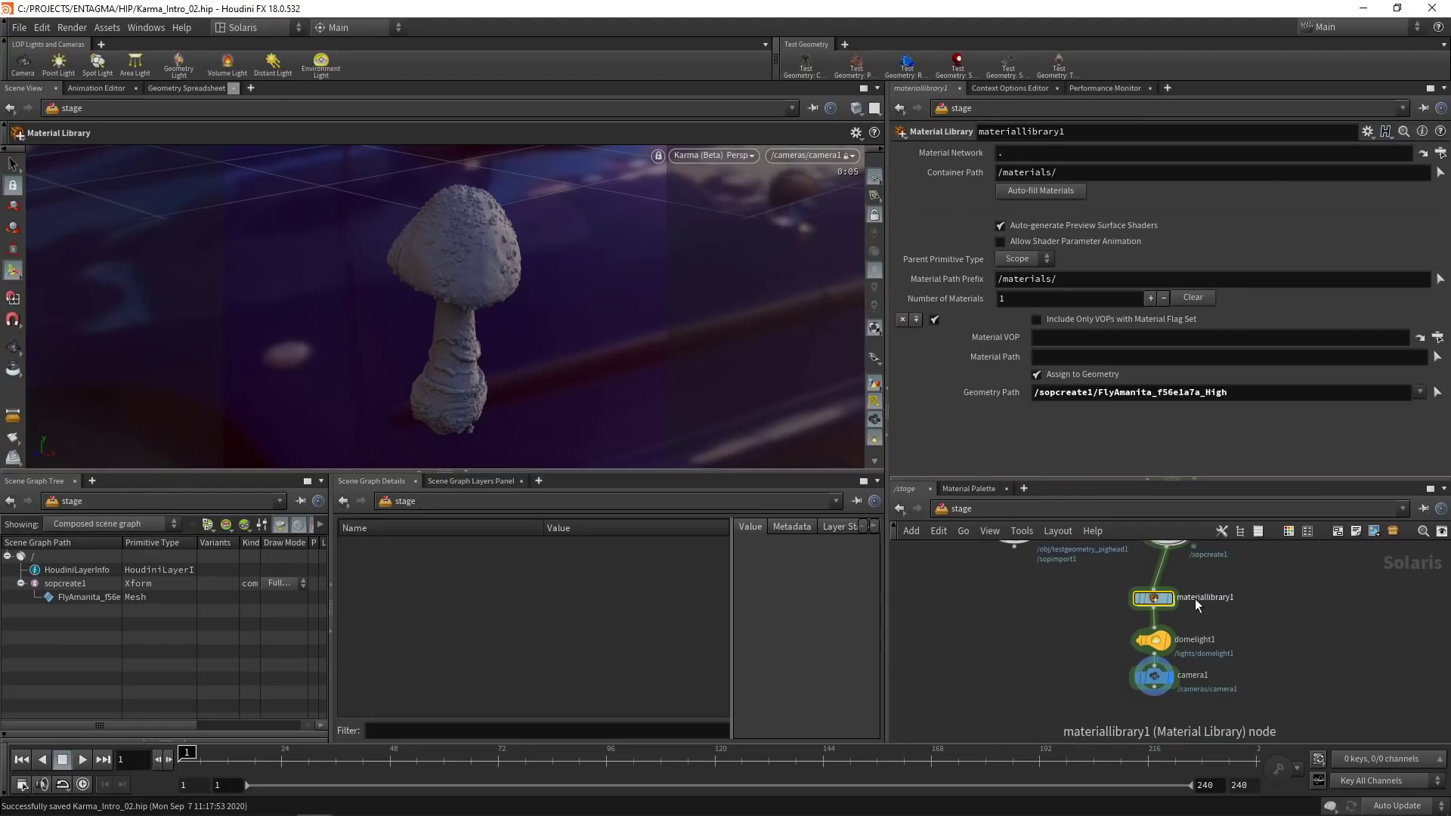
pyautogui.click(1436, 355)
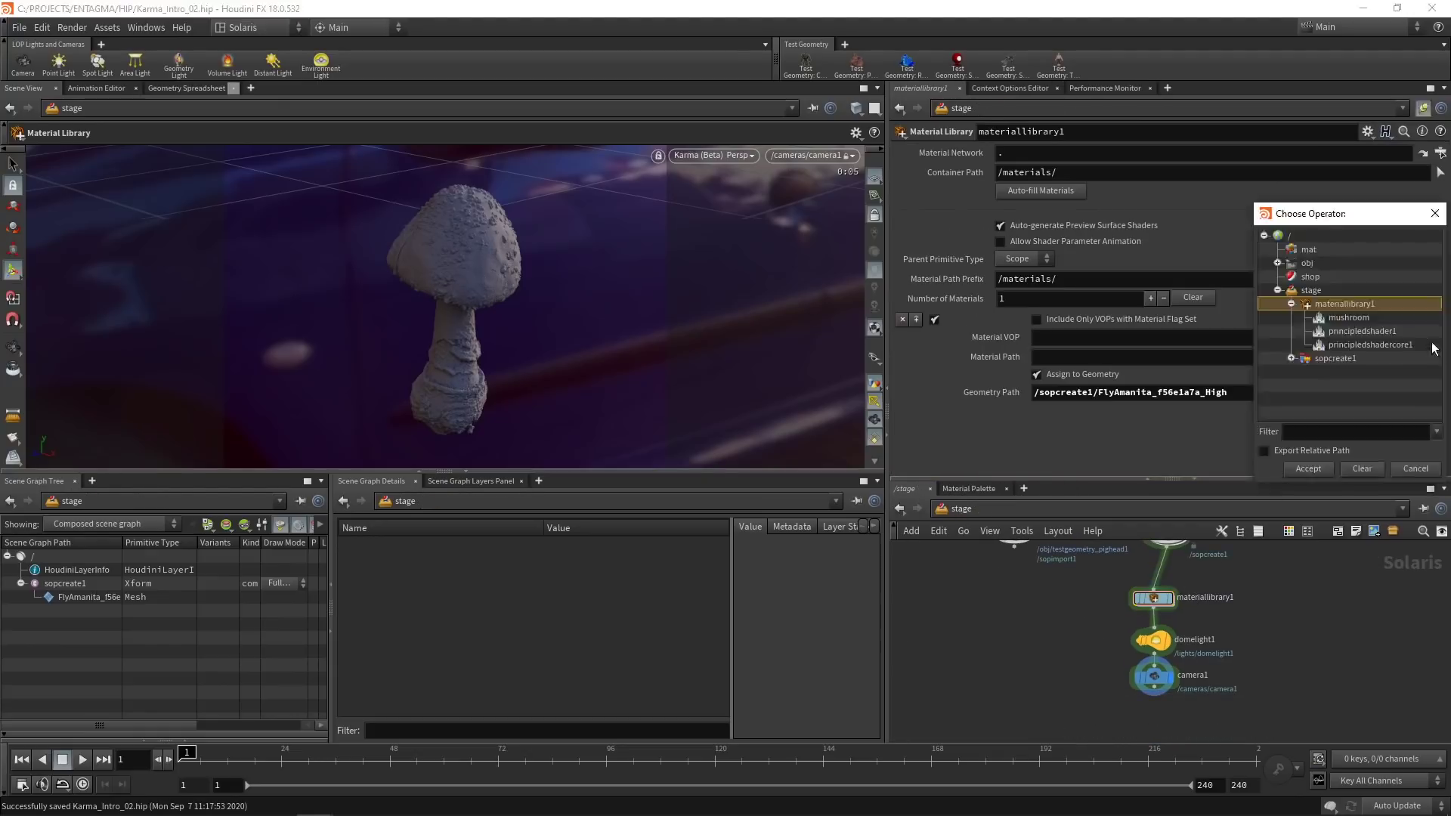
pyautogui.doubleClick(1336, 317)
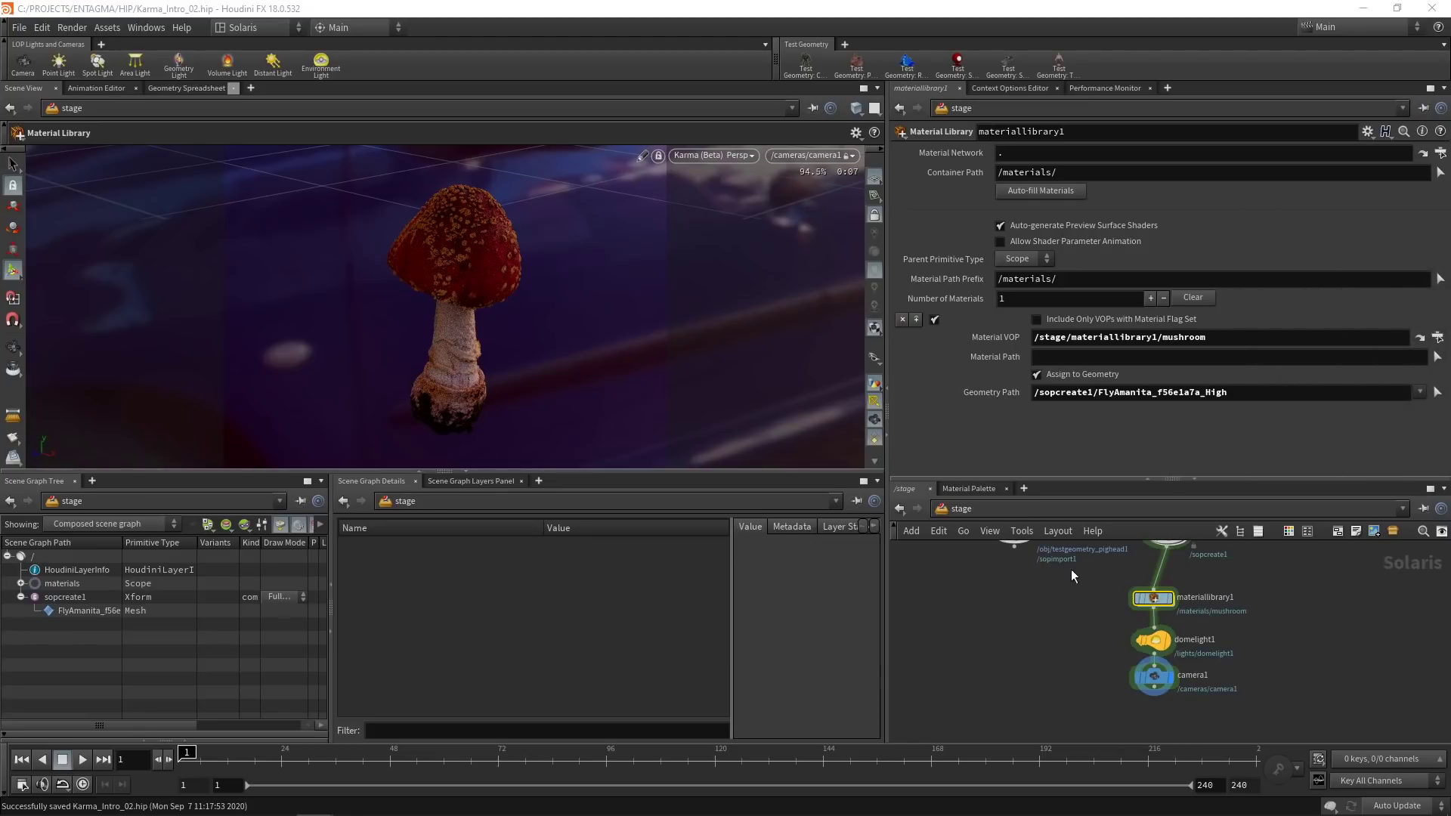
pyautogui.hotkey('ctrl', 's')
# Step: Add a grid1 ground-plane node beside sopcreate1 and line the nodes up in one row
pyautogui.moveTo(1286, 543); pyautogui.dragTo(1218, 615, button='middle')
pyautogui.press('Tab')
pyautogui.write('grid')
pyautogui.press('Return')
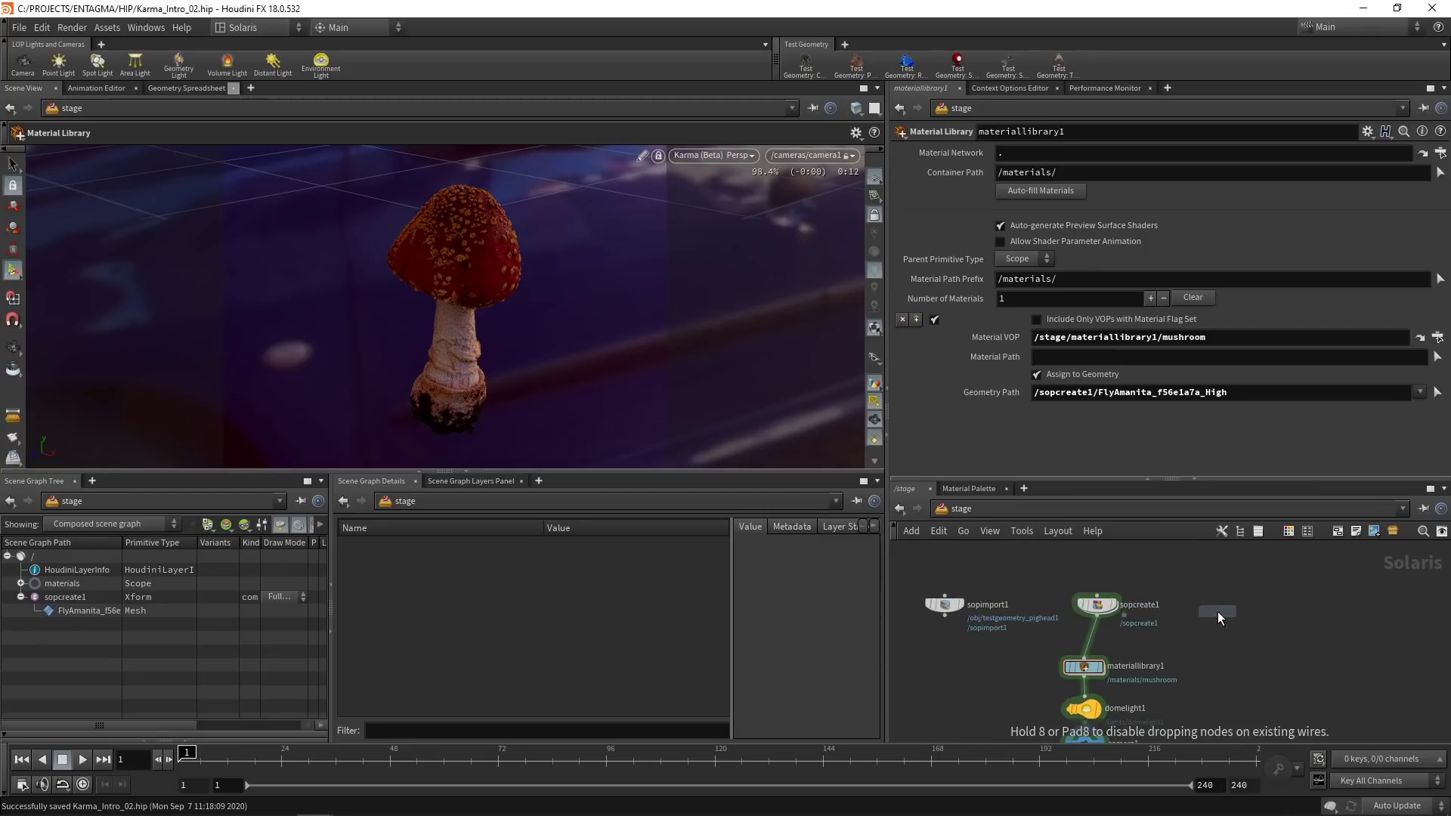
pyautogui.click(1217, 611)
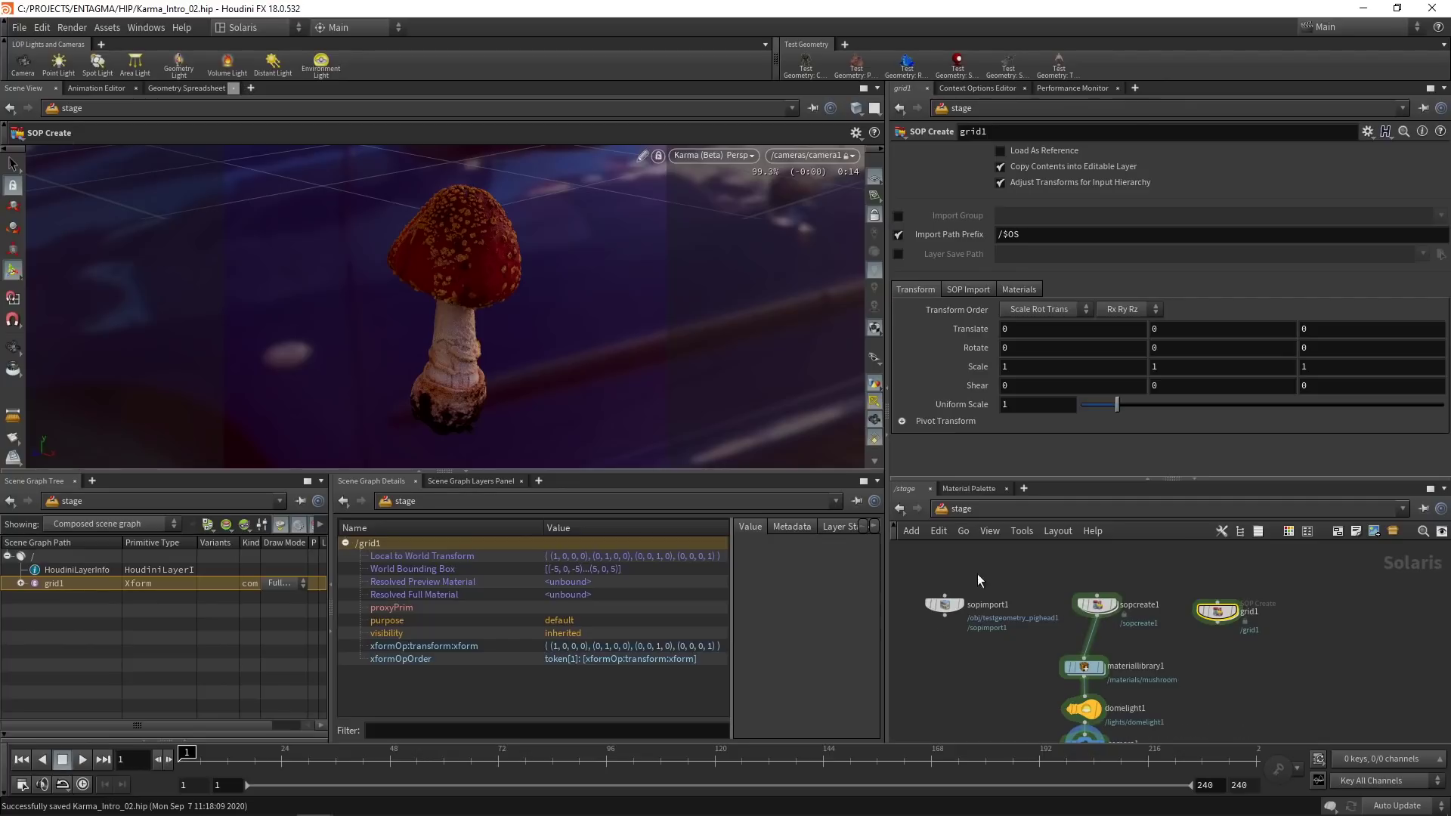
pyautogui.click(945, 605)
pyautogui.press('l')
pyautogui.moveTo(1112, 604); pyautogui.dragTo(1061, 603)
pyautogui.moveTo(1249, 601); pyautogui.dragTo(1203, 577)
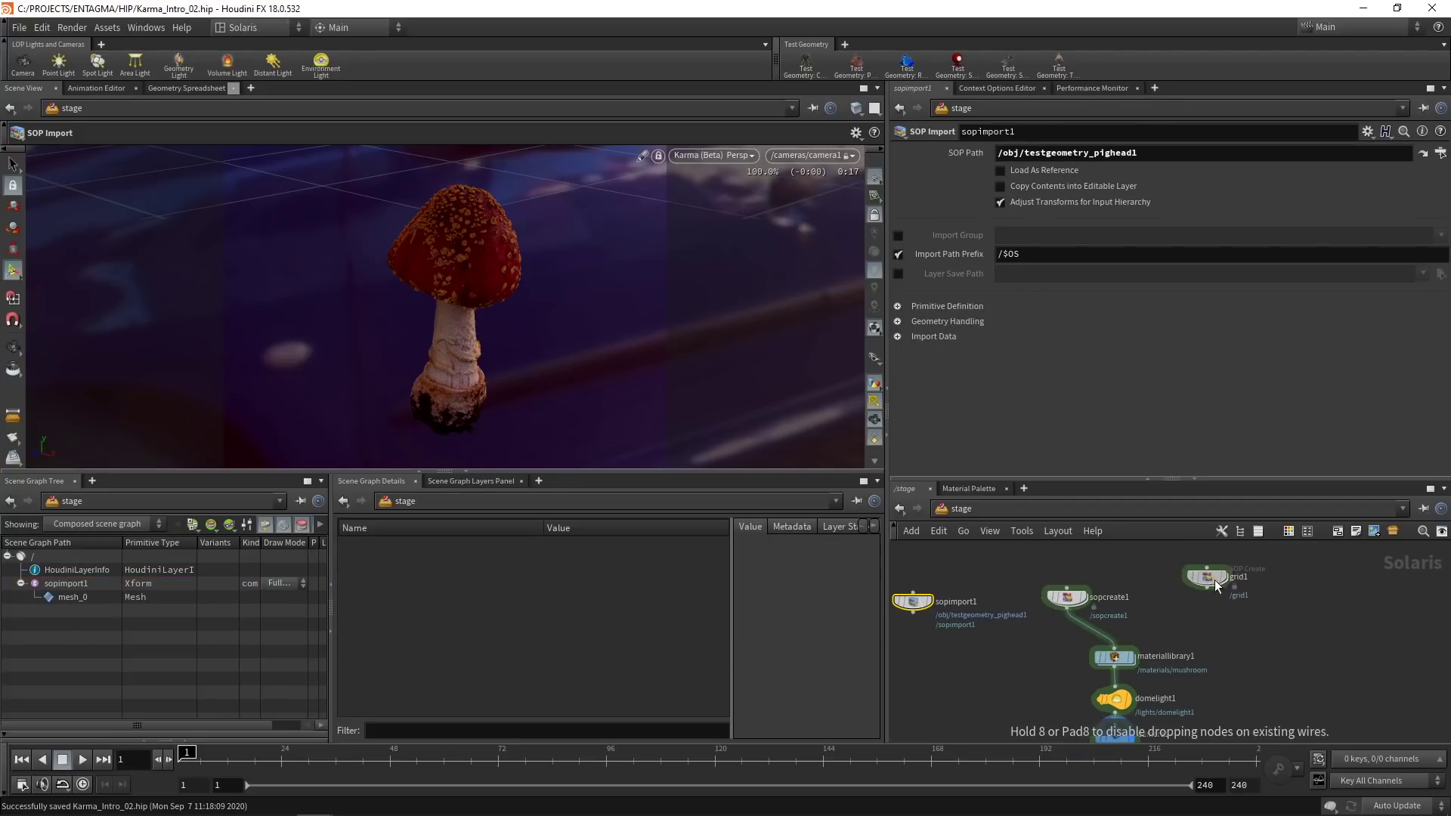
pyautogui.moveTo(1073, 603); pyautogui.dragTo(1061, 578)
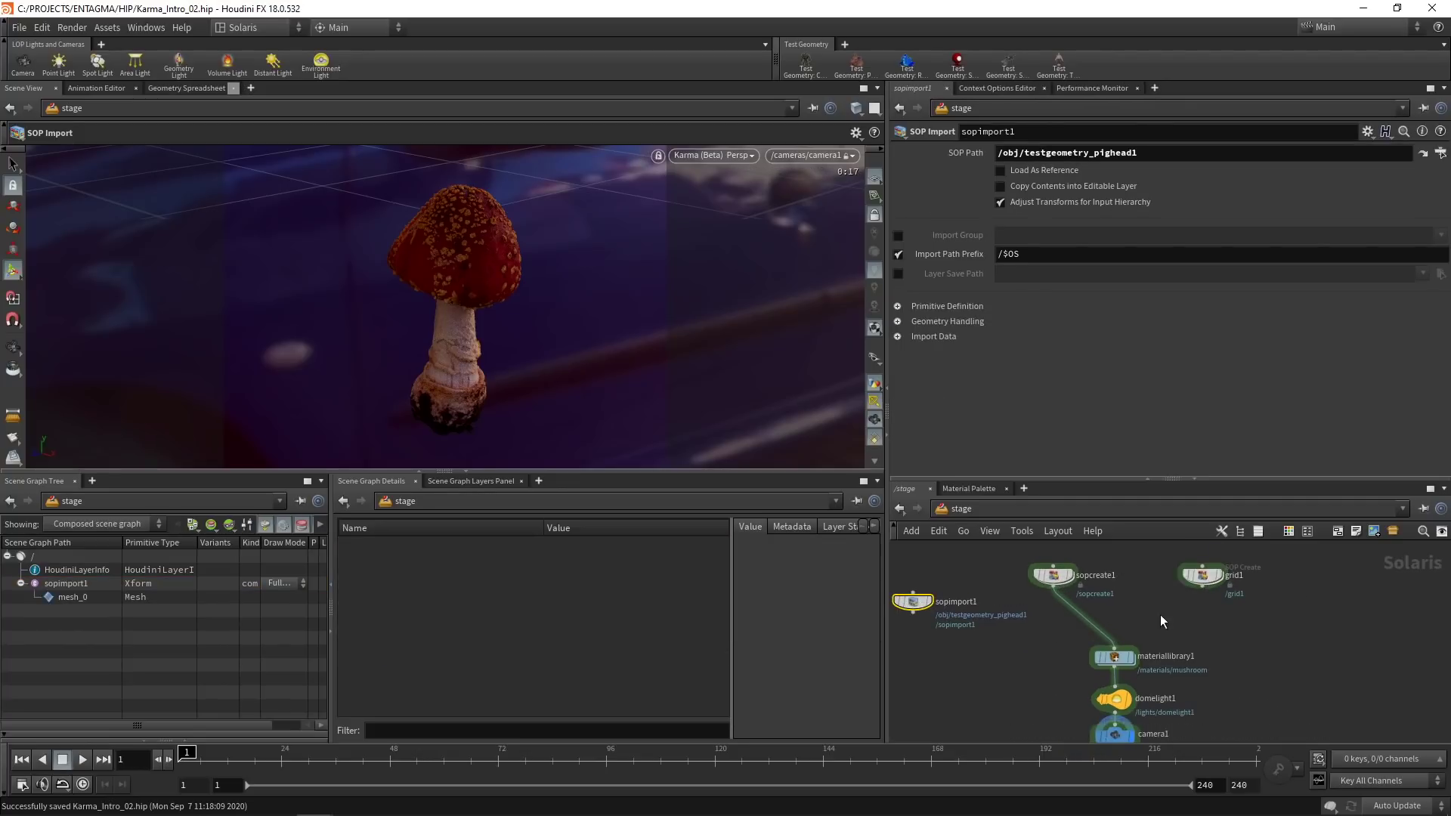
# Step: Merge grid1 with the mushroom through merge1 before materiallibrary1, then start lowering the grid
pyautogui.press('Tab')
pyautogui.write('merge')
pyautogui.press('Return')
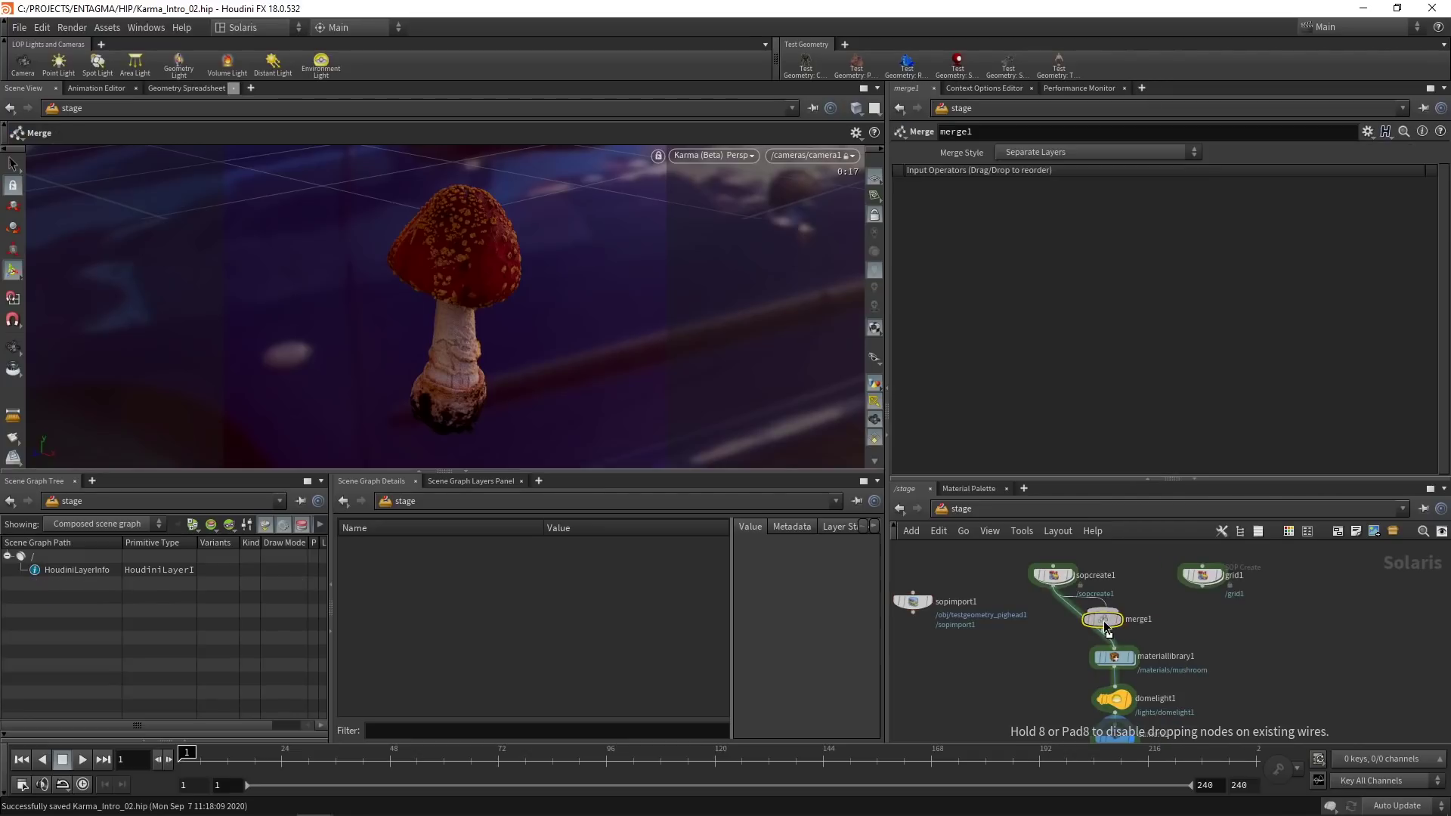
pyautogui.click(1114, 624)
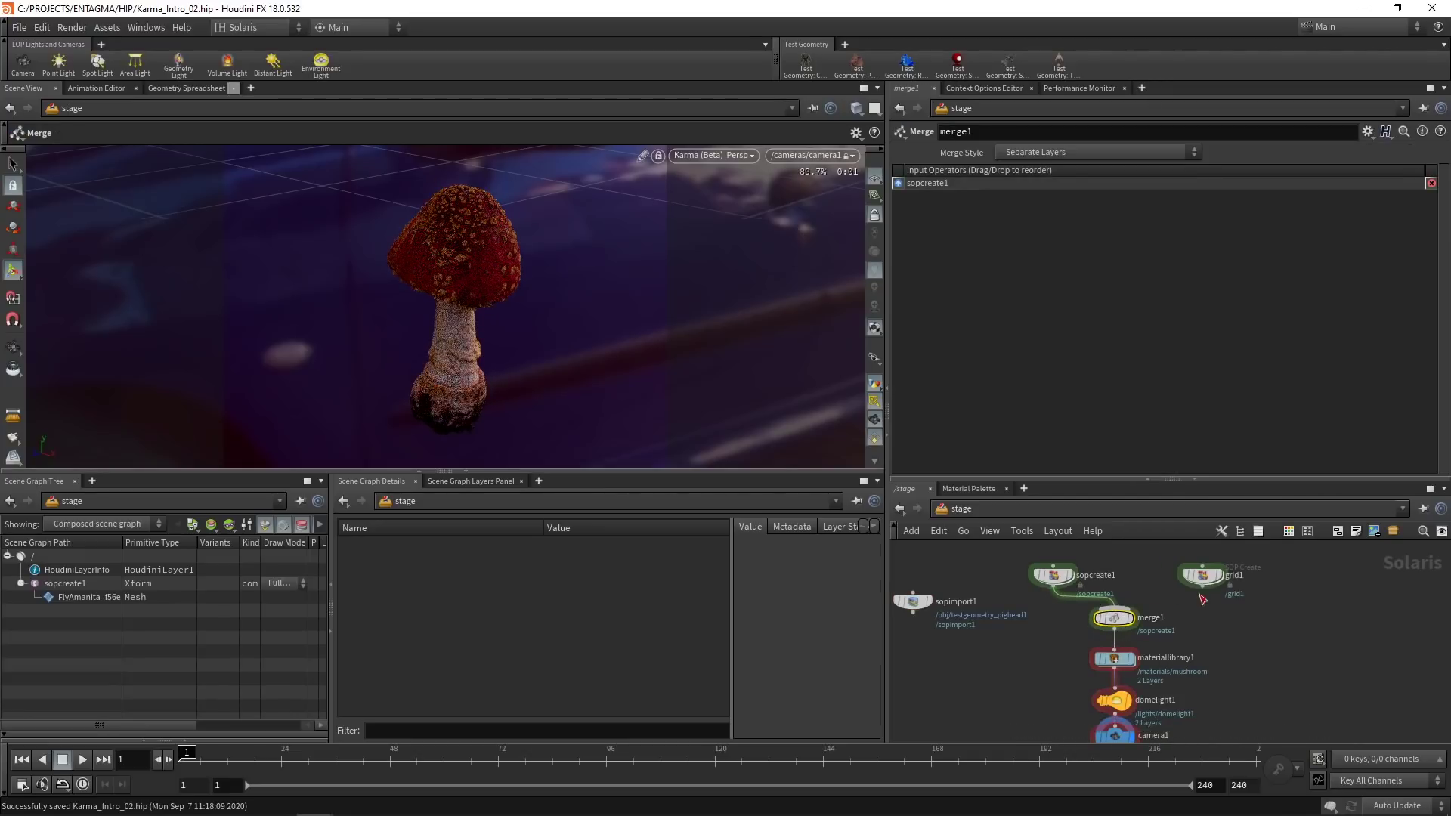
pyautogui.click(1203, 588)
pyautogui.click(1114, 609)
pyautogui.click(1203, 575)
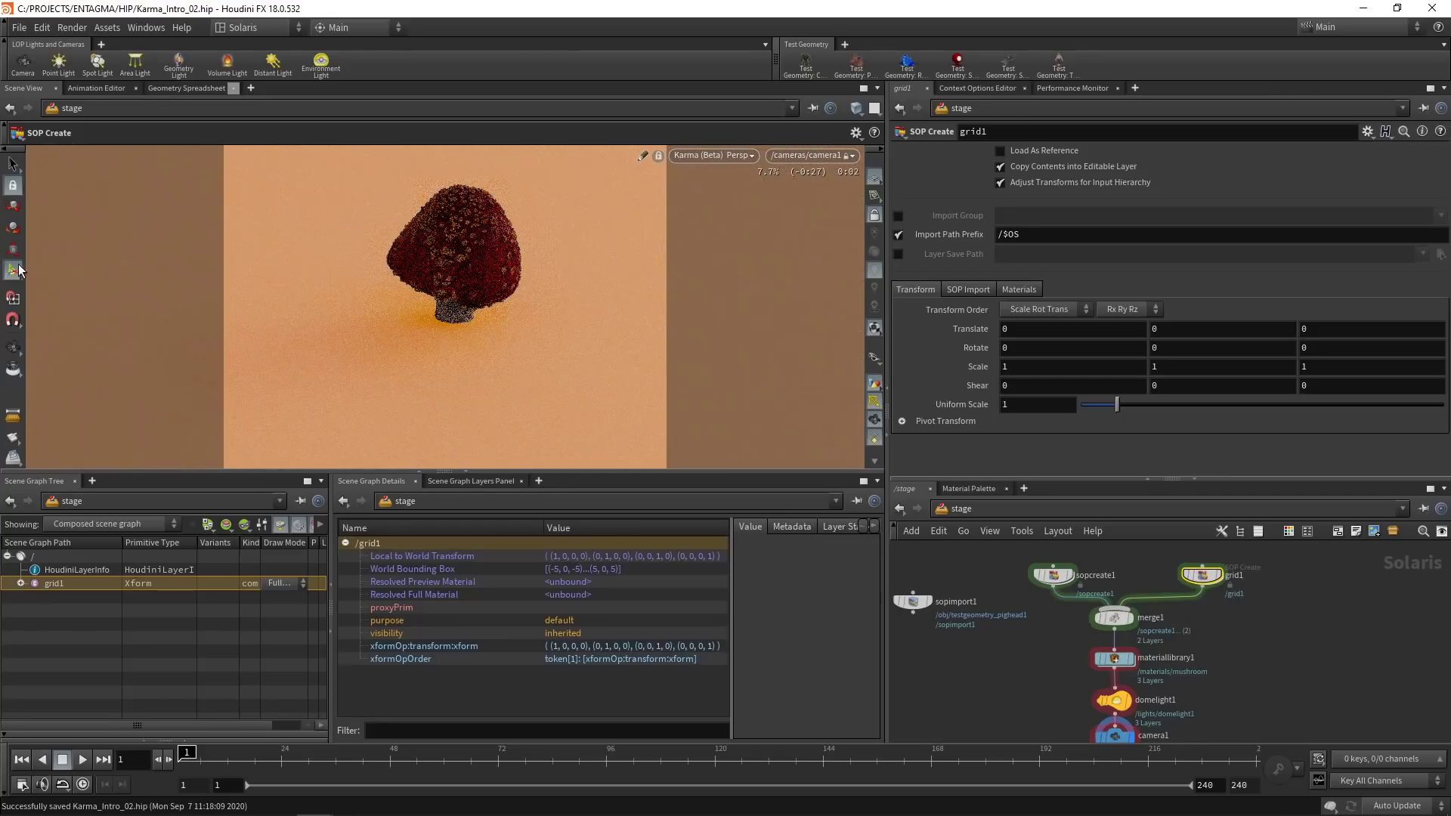
pyautogui.moveTo(535, 227); pyautogui.dragTo(537, 314)
# Step: Switch the viewport preview from Karma to GL, save, and enter materiallibrary1
pyautogui.click(777, 155)
pyautogui.click(778, 188)
pyautogui.hotkey('ctrl', 's')
pyautogui.moveTo(1124, 632)
pyautogui.click(1125, 634)
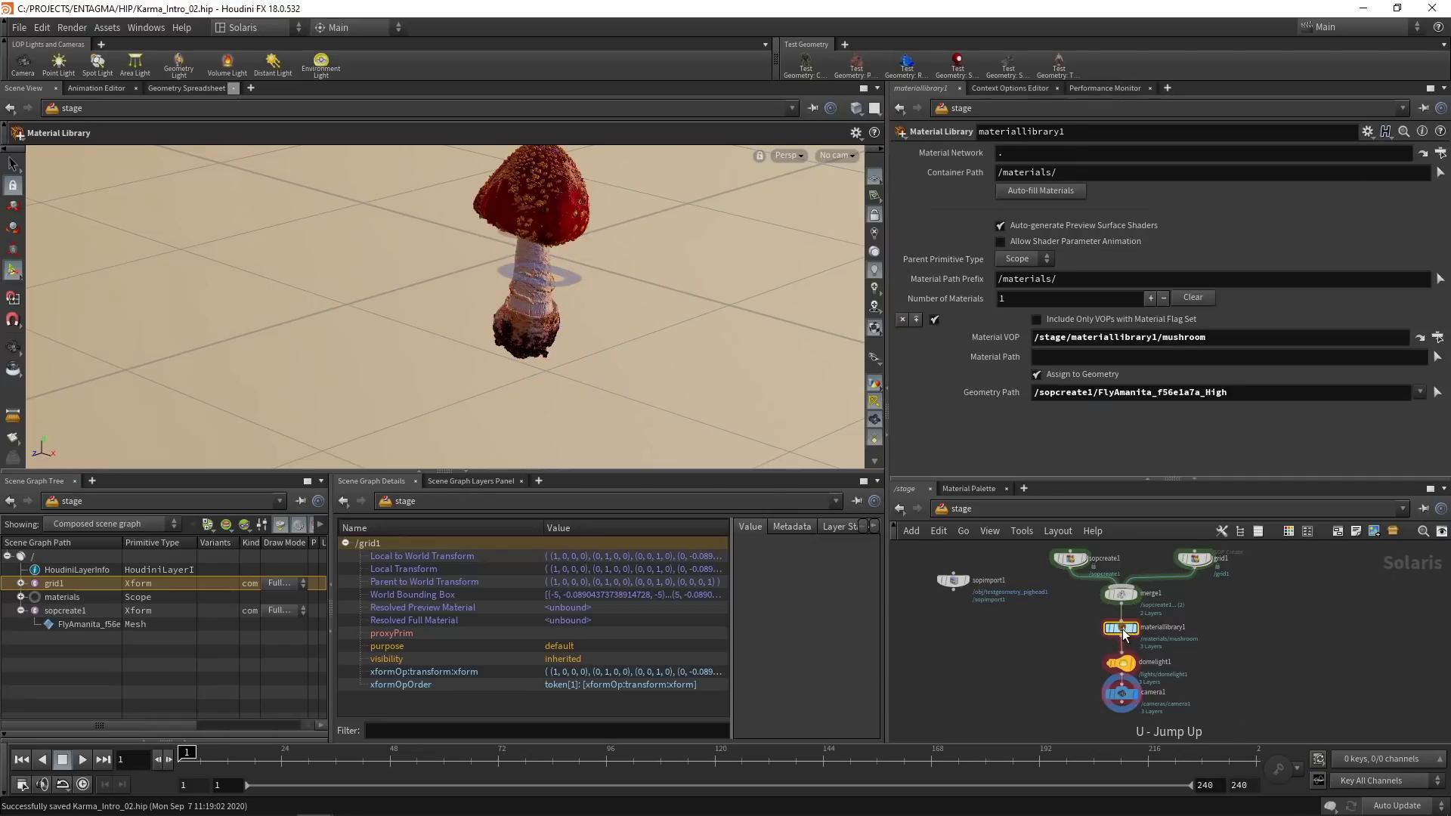
pyautogui.doubleClick(1124, 633)
# Step: Create a Principled Shader named BG with light-grey base colour 0.75 and IOR 1.3
pyautogui.press('Tab')
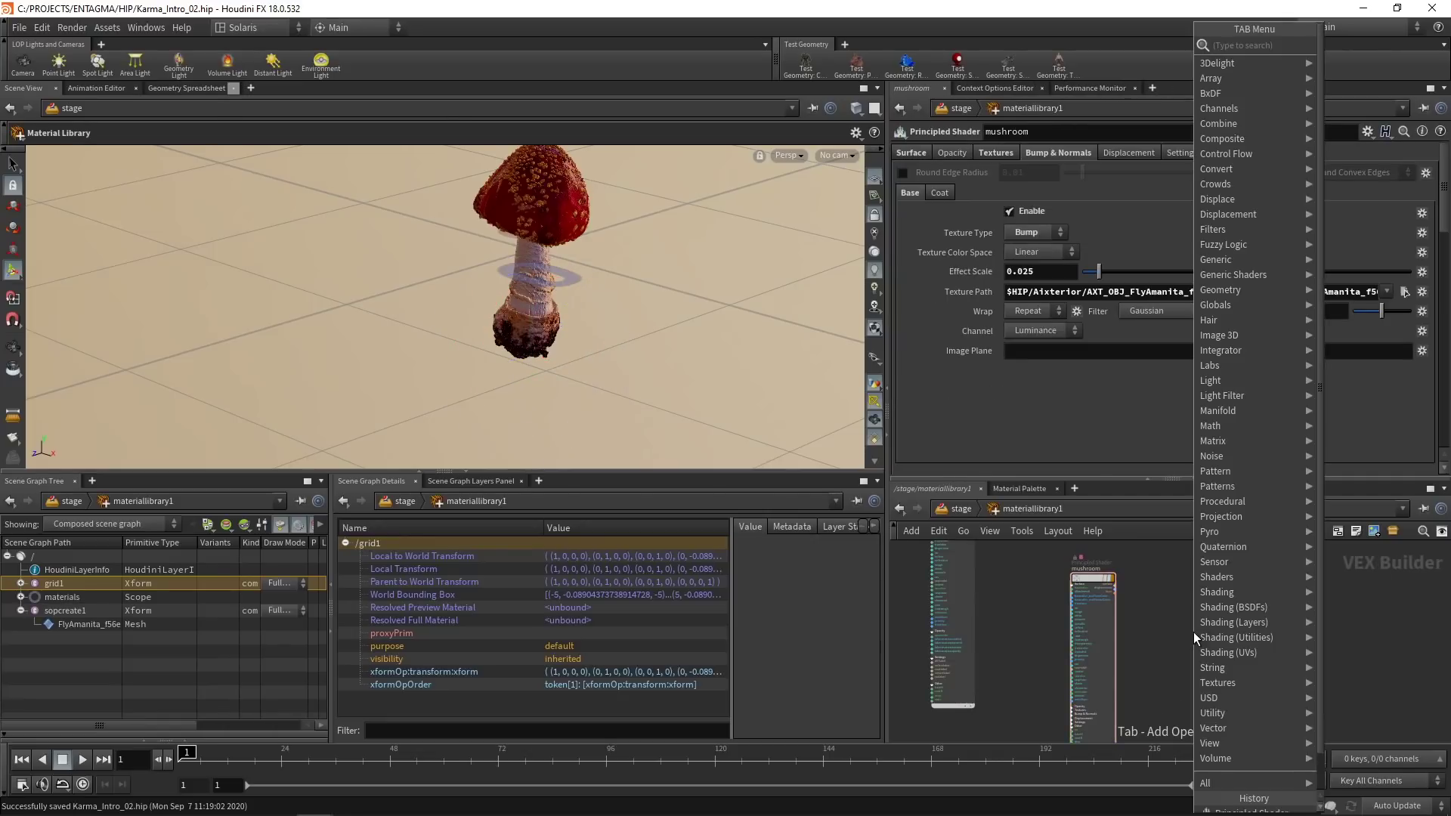
pyautogui.write('princ')
pyautogui.press('Return')
pyautogui.click(1192, 626)
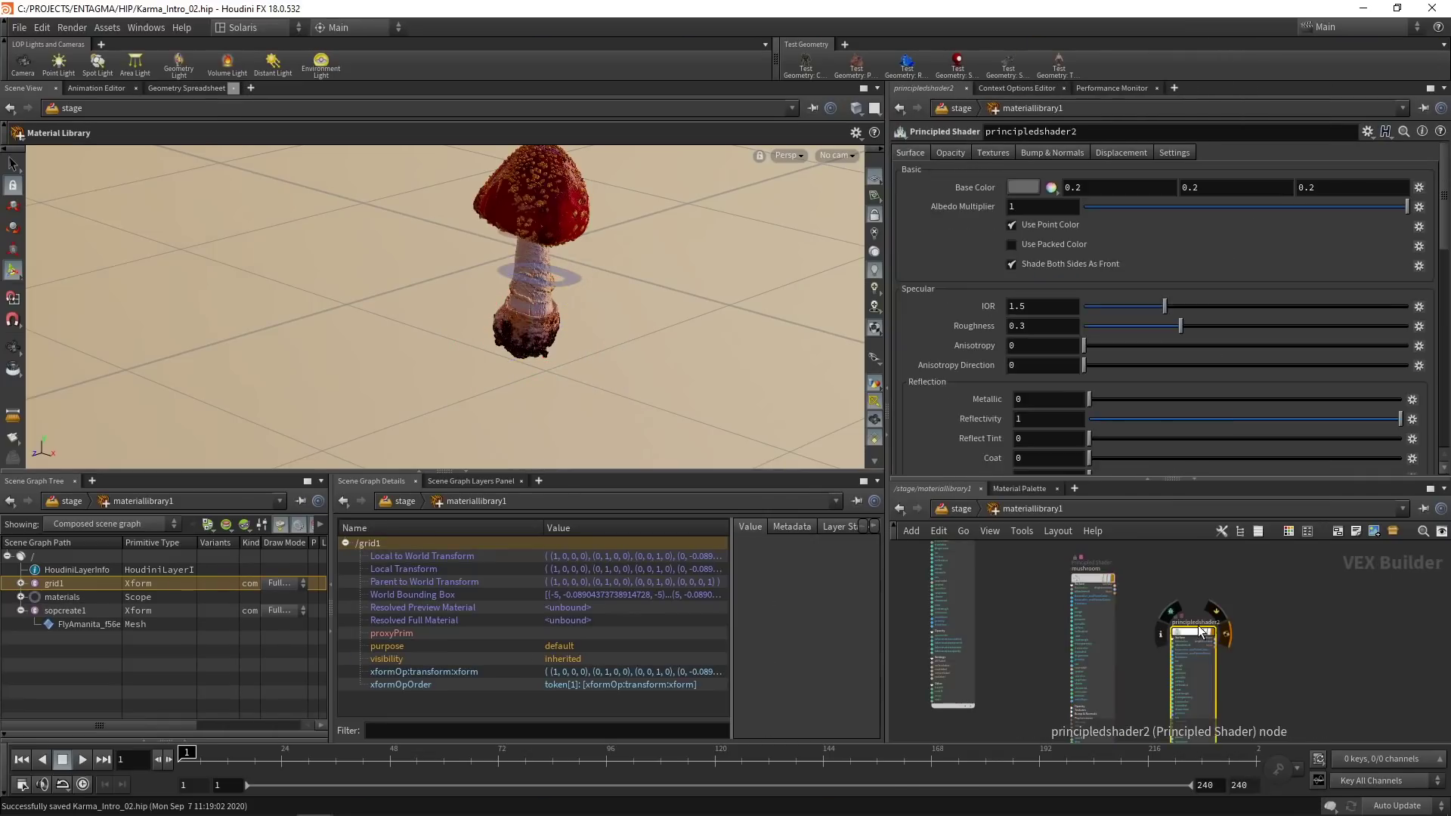
pyautogui.doubleClick(1196, 623)
pyautogui.write('BG')
pyautogui.press('Return')
pyautogui.click(1028, 186)
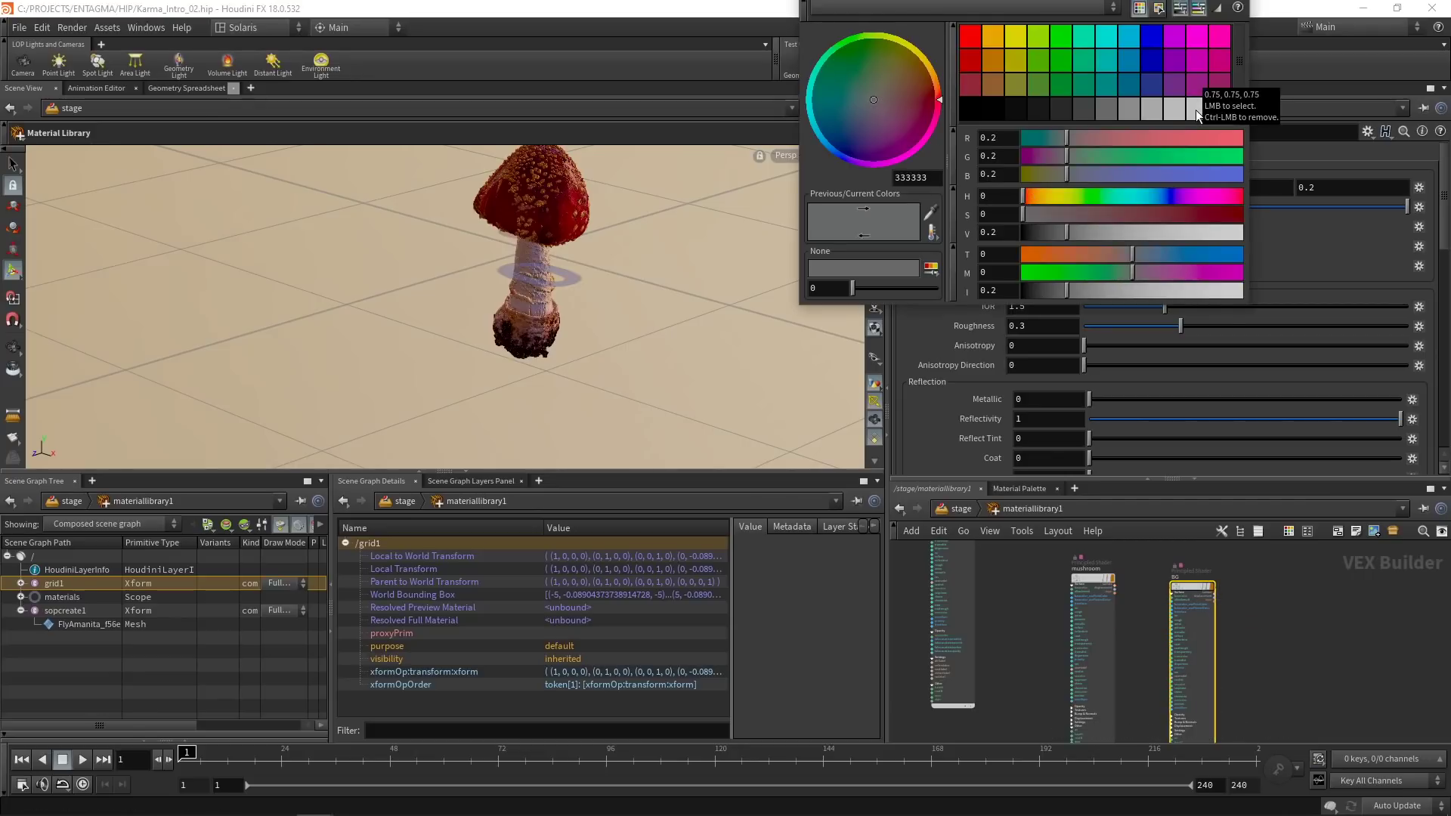
pyautogui.click(1186, 135)
pyautogui.click(1033, 305)
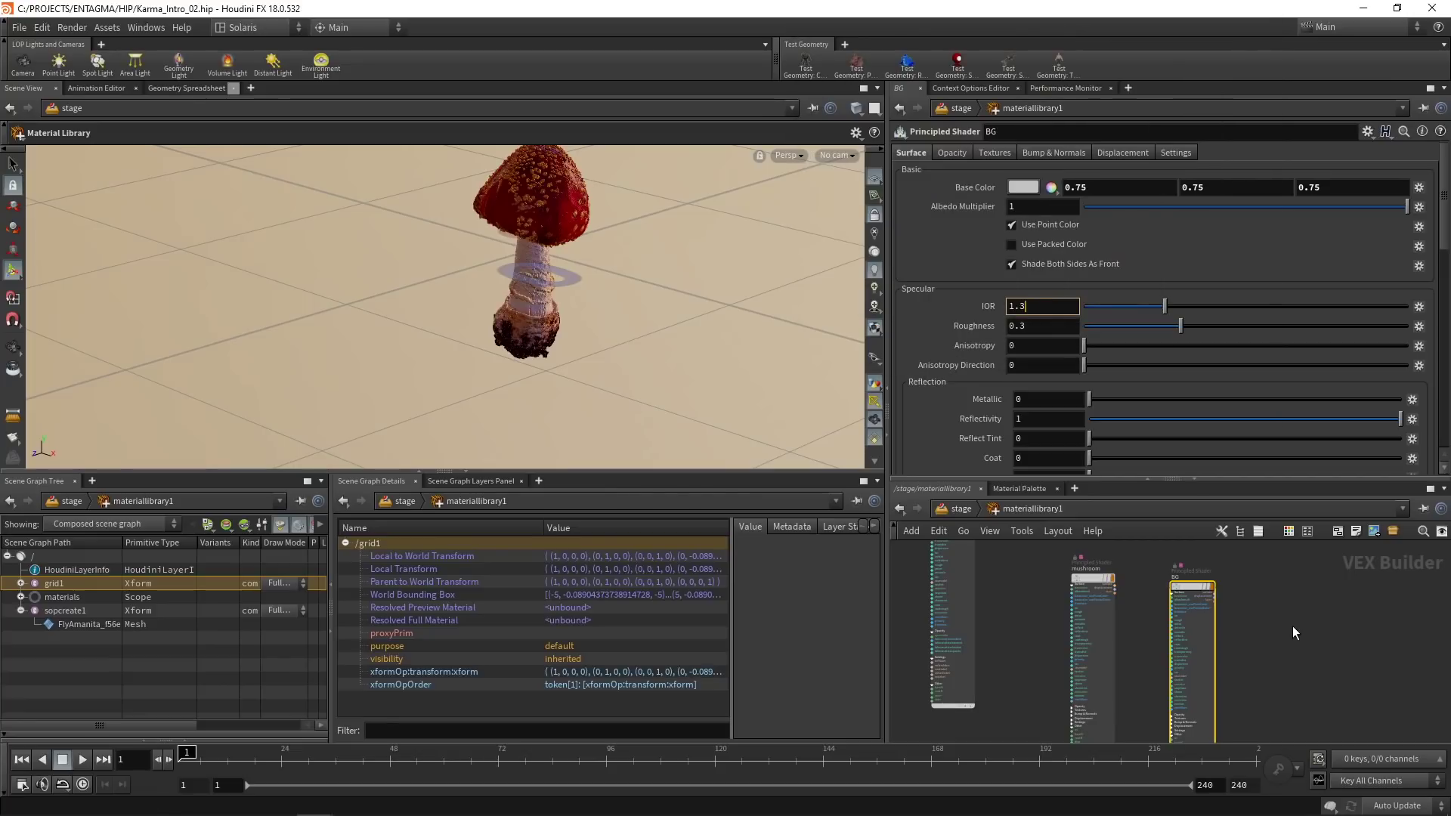
pyautogui.press('Return')
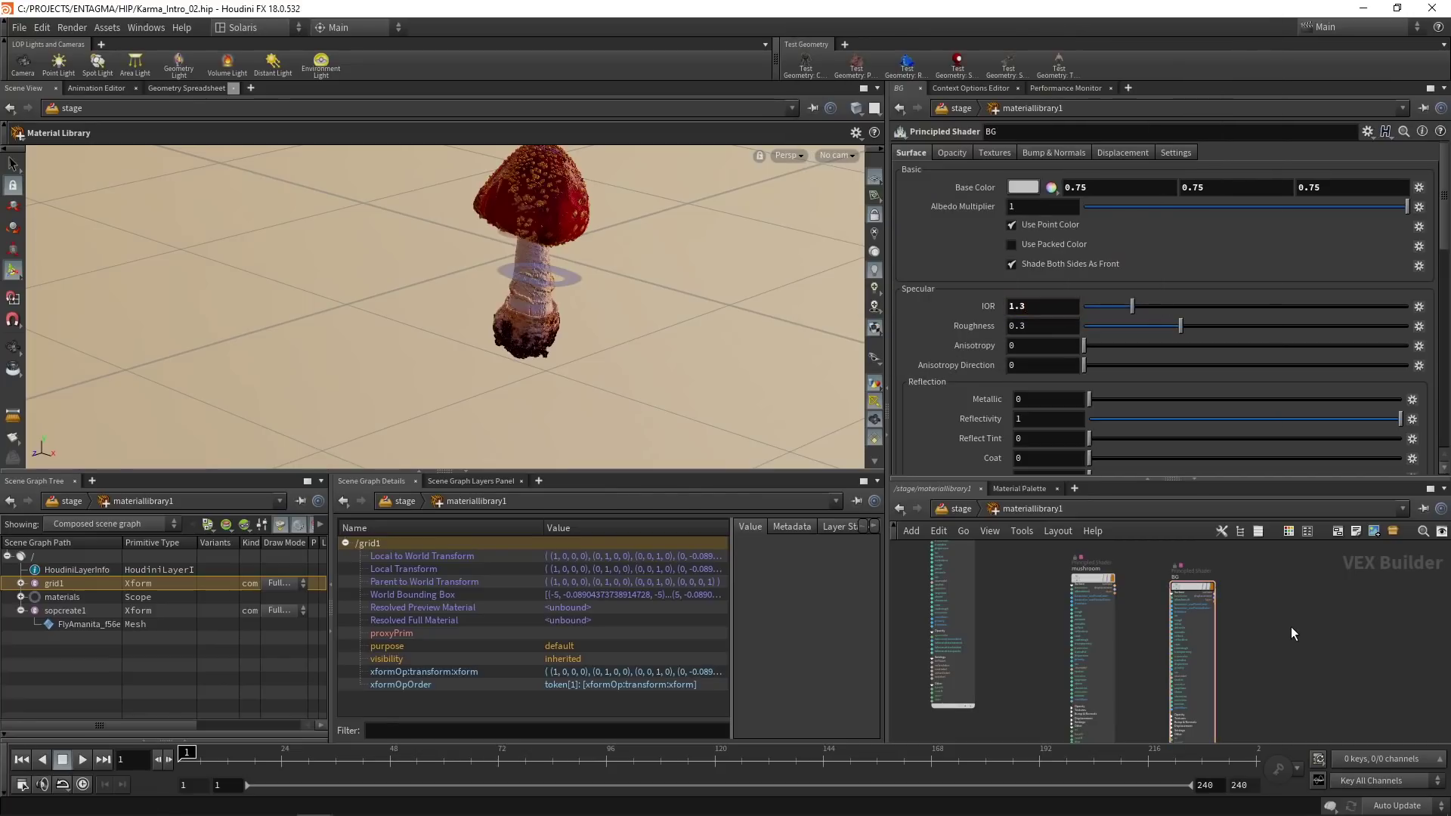
# Step: Add a second material slot that assigns the BG material to /grid1/mesh_0
pyautogui.click(953, 509)
pyautogui.moveTo(1146, 642); pyautogui.dragTo(1145, 642)
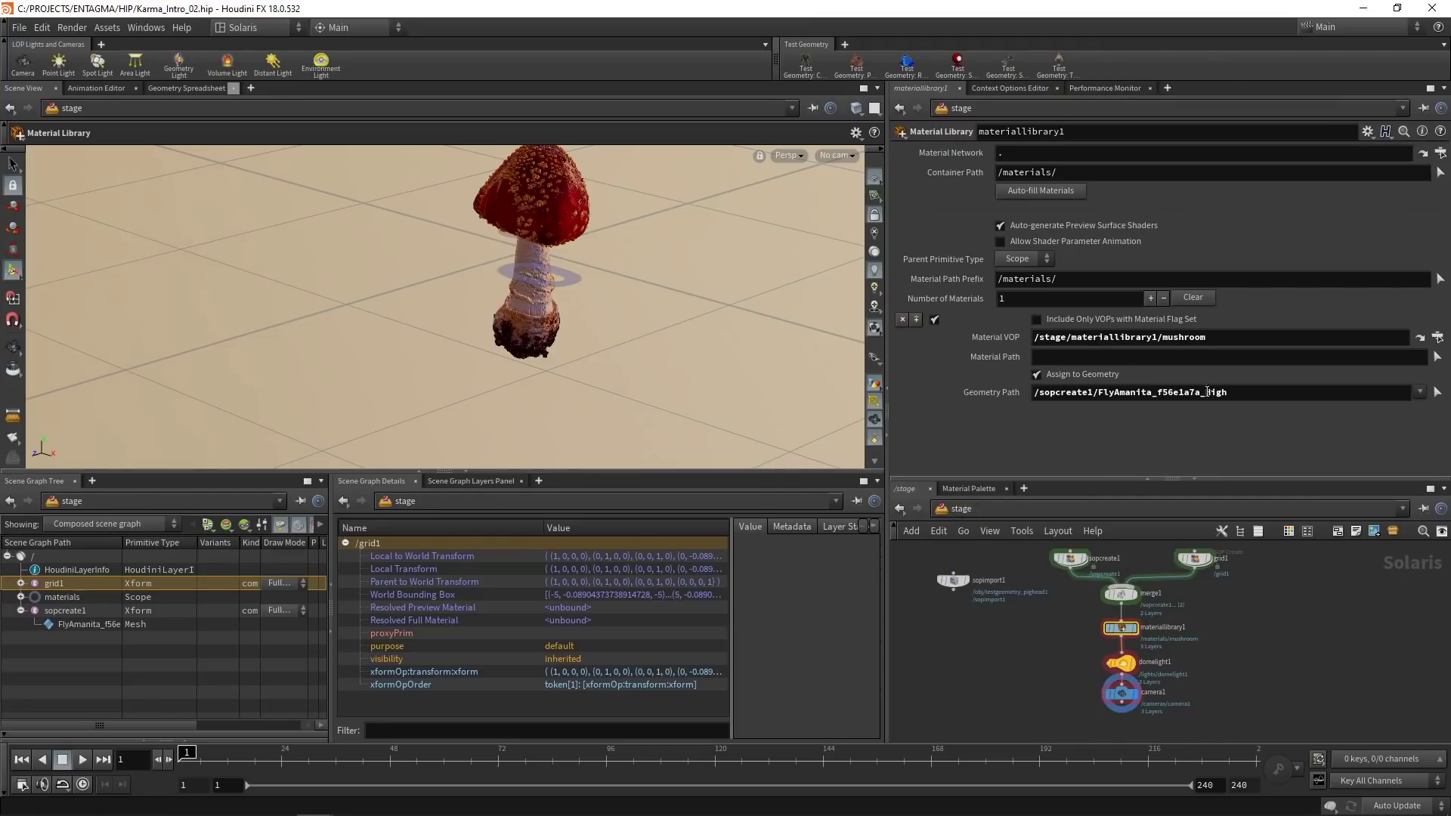
pyautogui.click(1150, 298)
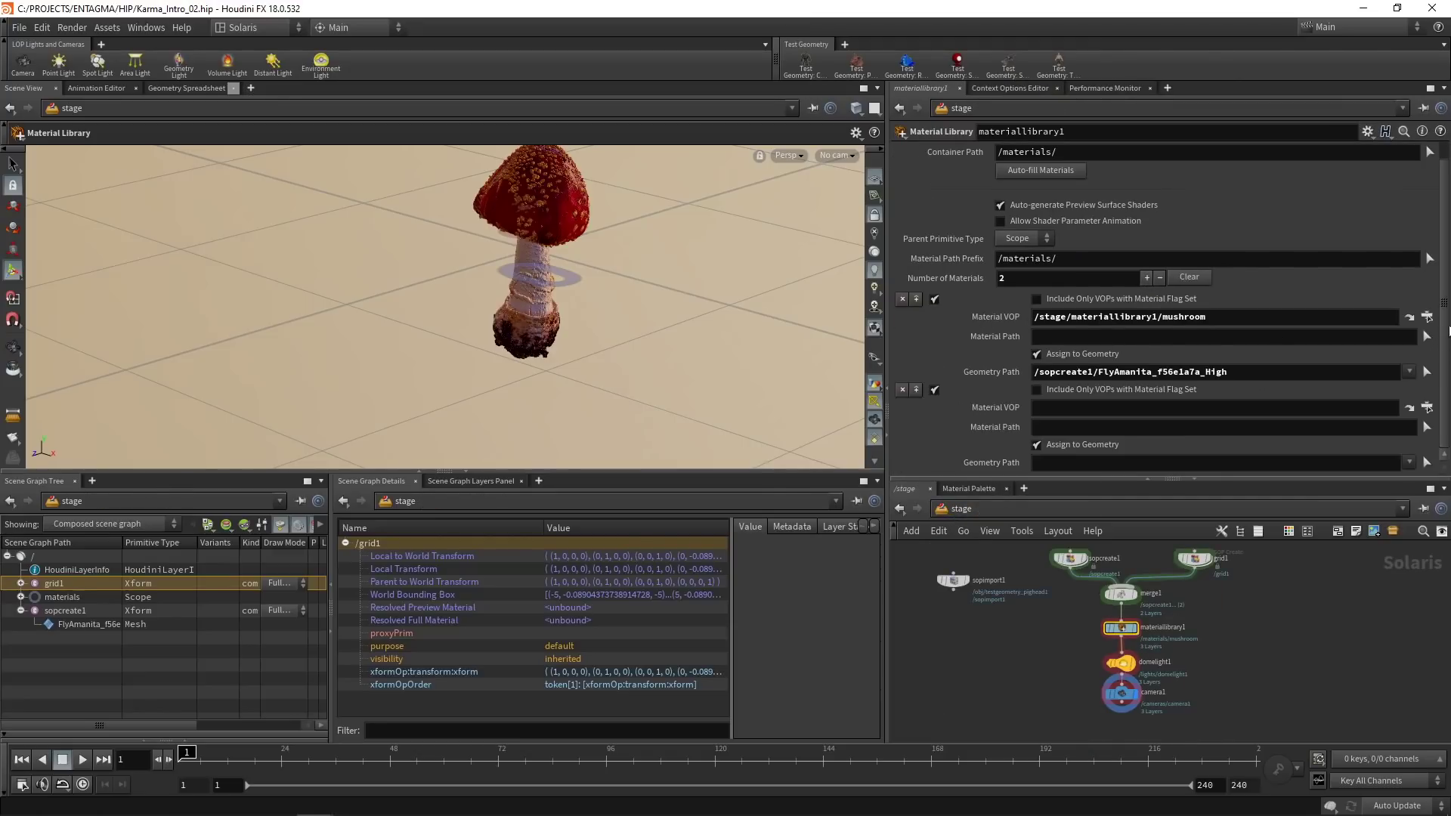
pyautogui.click(21, 583)
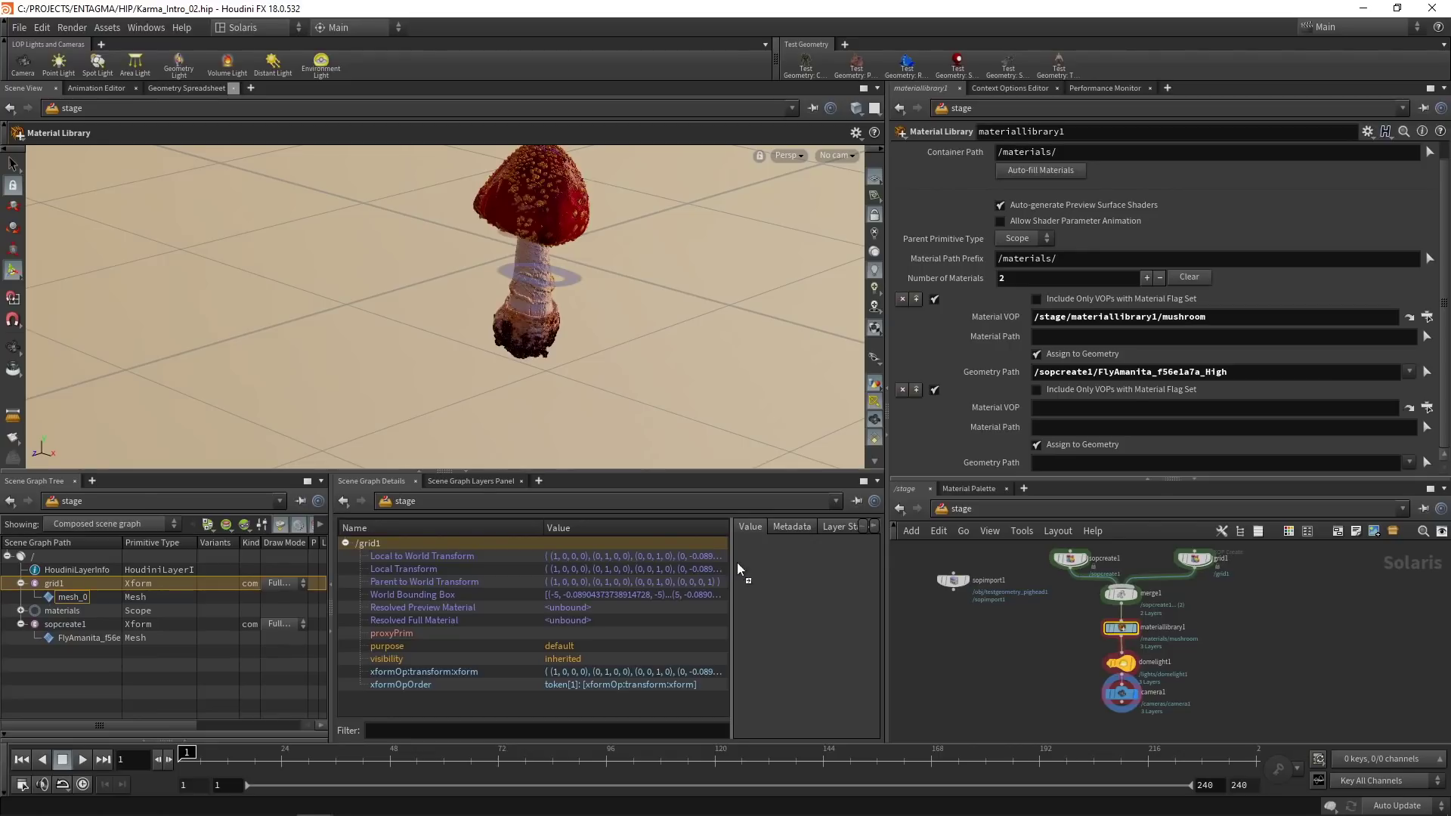
pyautogui.moveTo(1045, 461); pyautogui.dragTo(1044, 461)
pyautogui.click(1427, 408)
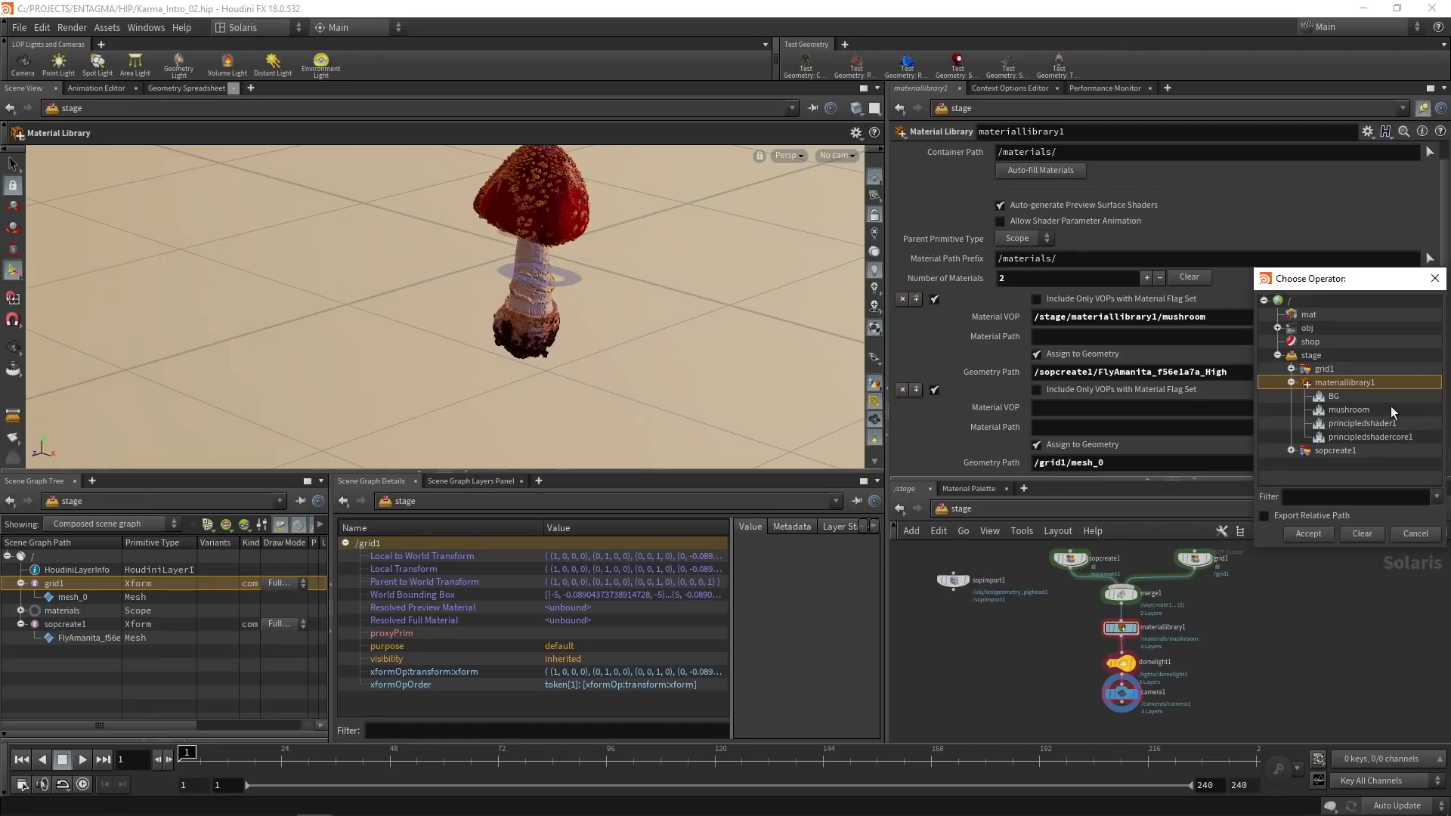
pyautogui.click(1334, 397)
pyautogui.click(1308, 534)
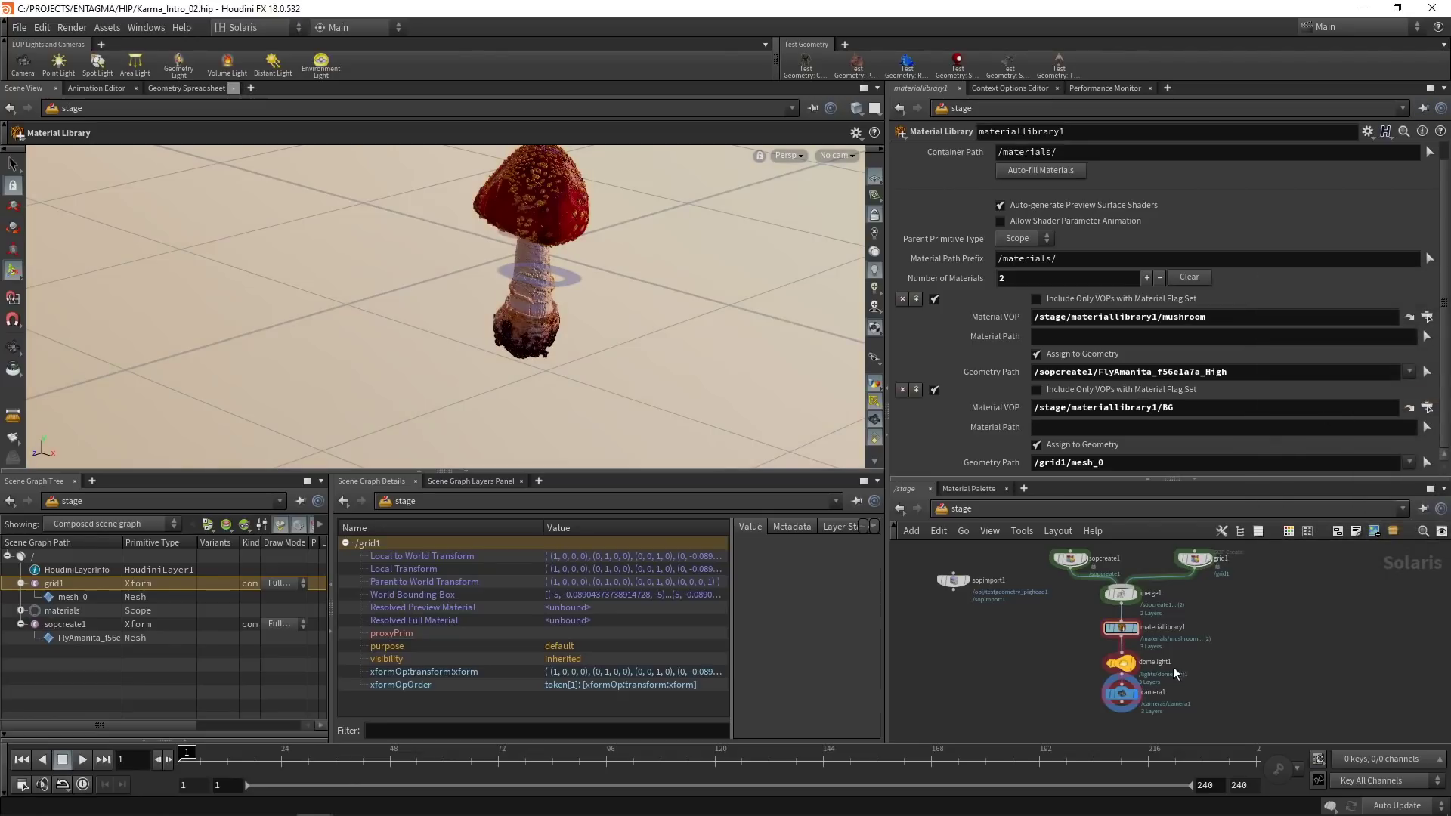
pyautogui.click(837, 156)
# Step: Look through camera1 and reframe the mushroom in its view
pyautogui.click(858, 172)
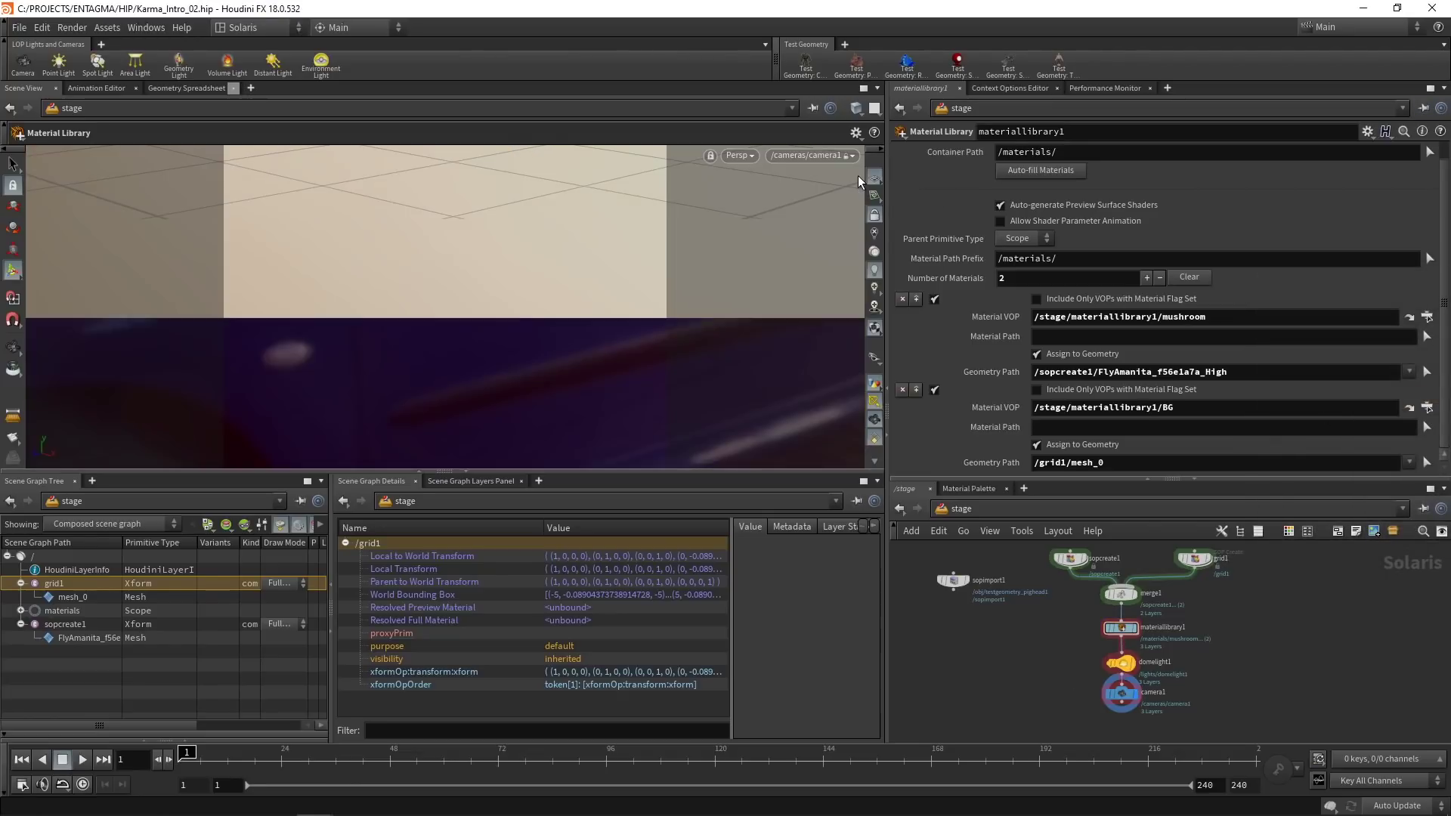
pyautogui.press('Escape')
pyautogui.moveTo(486, 259); pyautogui.dragTo(528, 329)
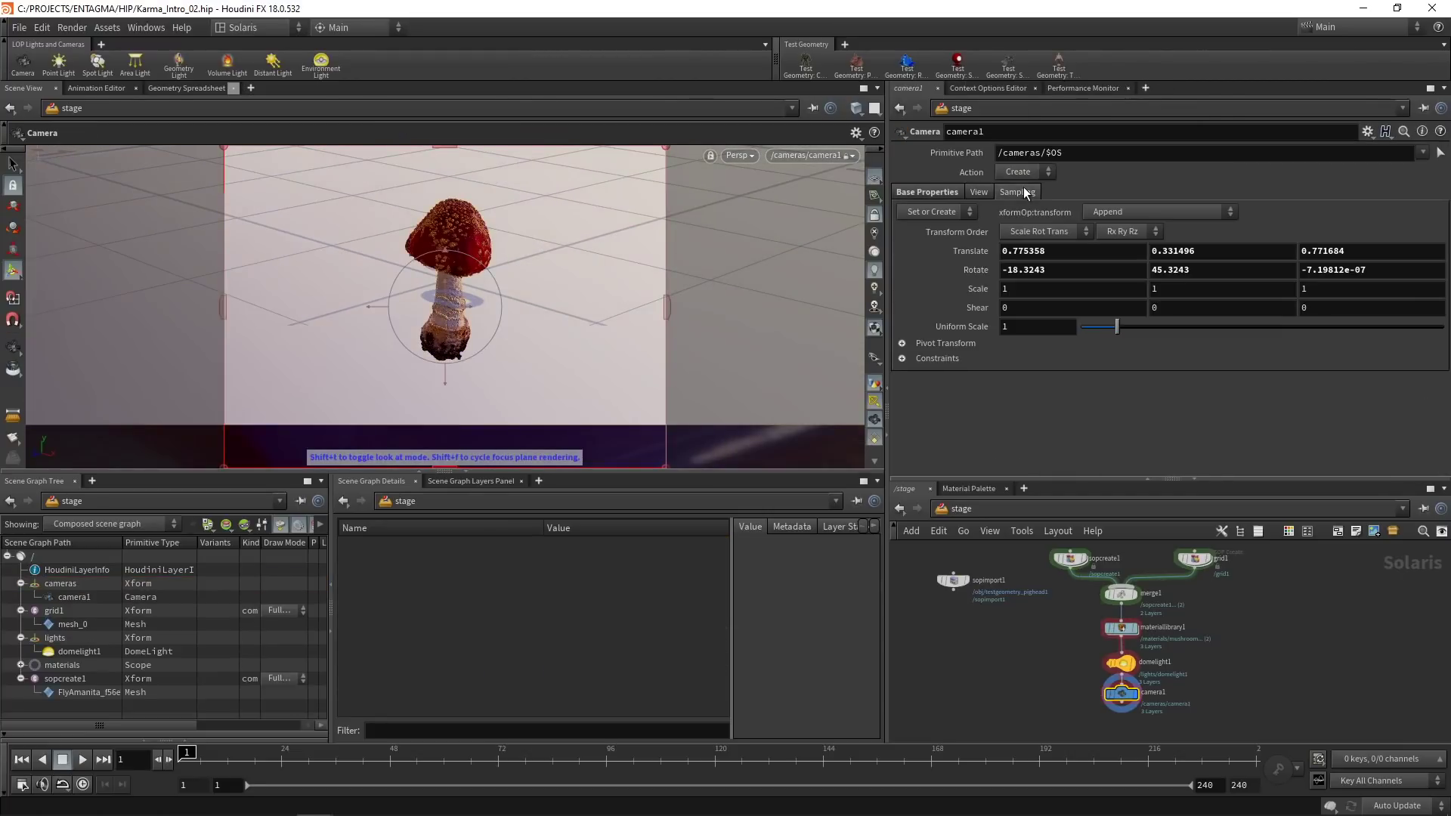
# Step: Set camera1's focal length to 85, save, and preview the camera view with Karma
pyautogui.click(1017, 192)
pyautogui.click(980, 193)
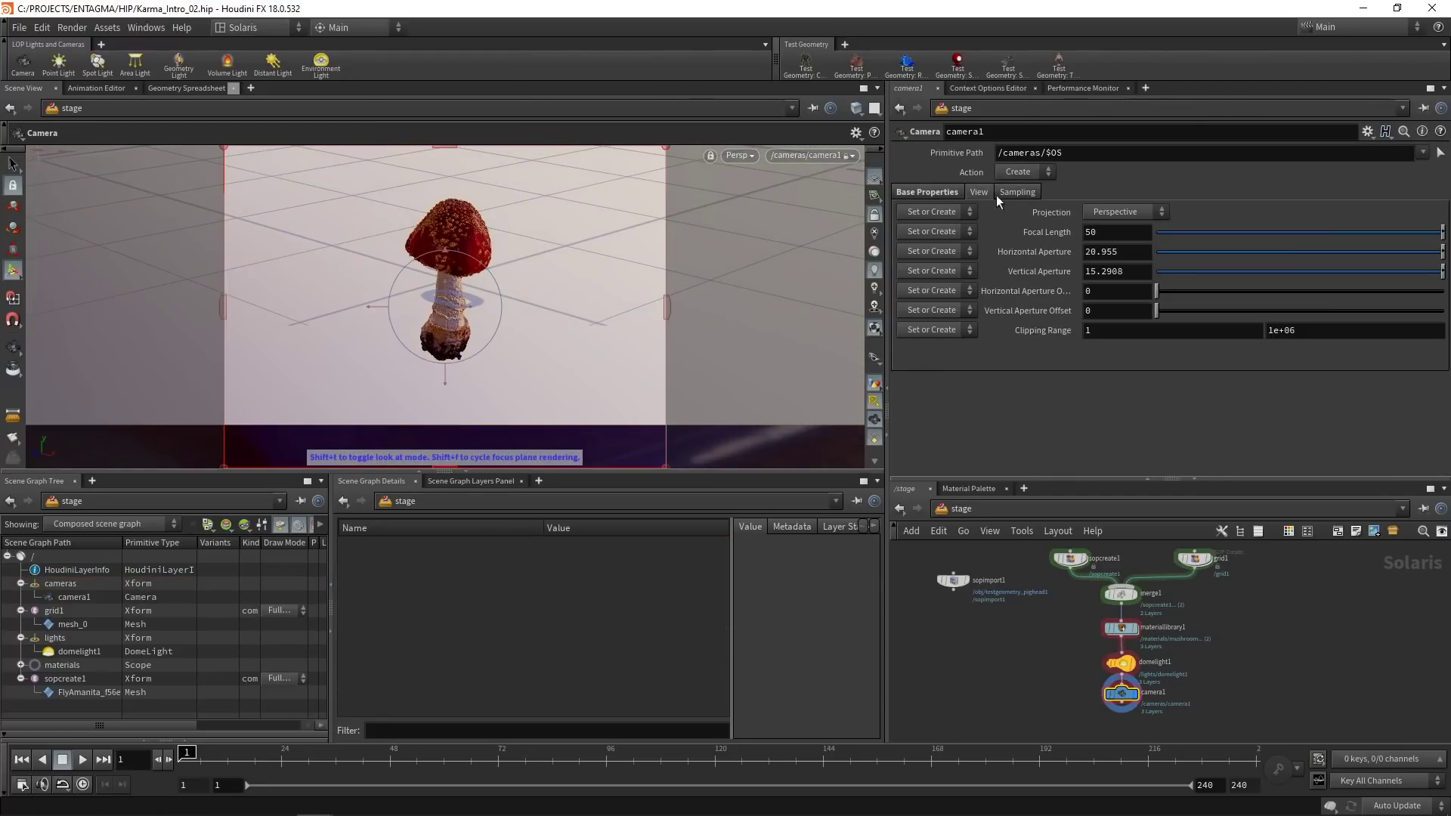
pyautogui.doubleClick(1115, 239)
pyautogui.write('85')
pyautogui.press('Return')
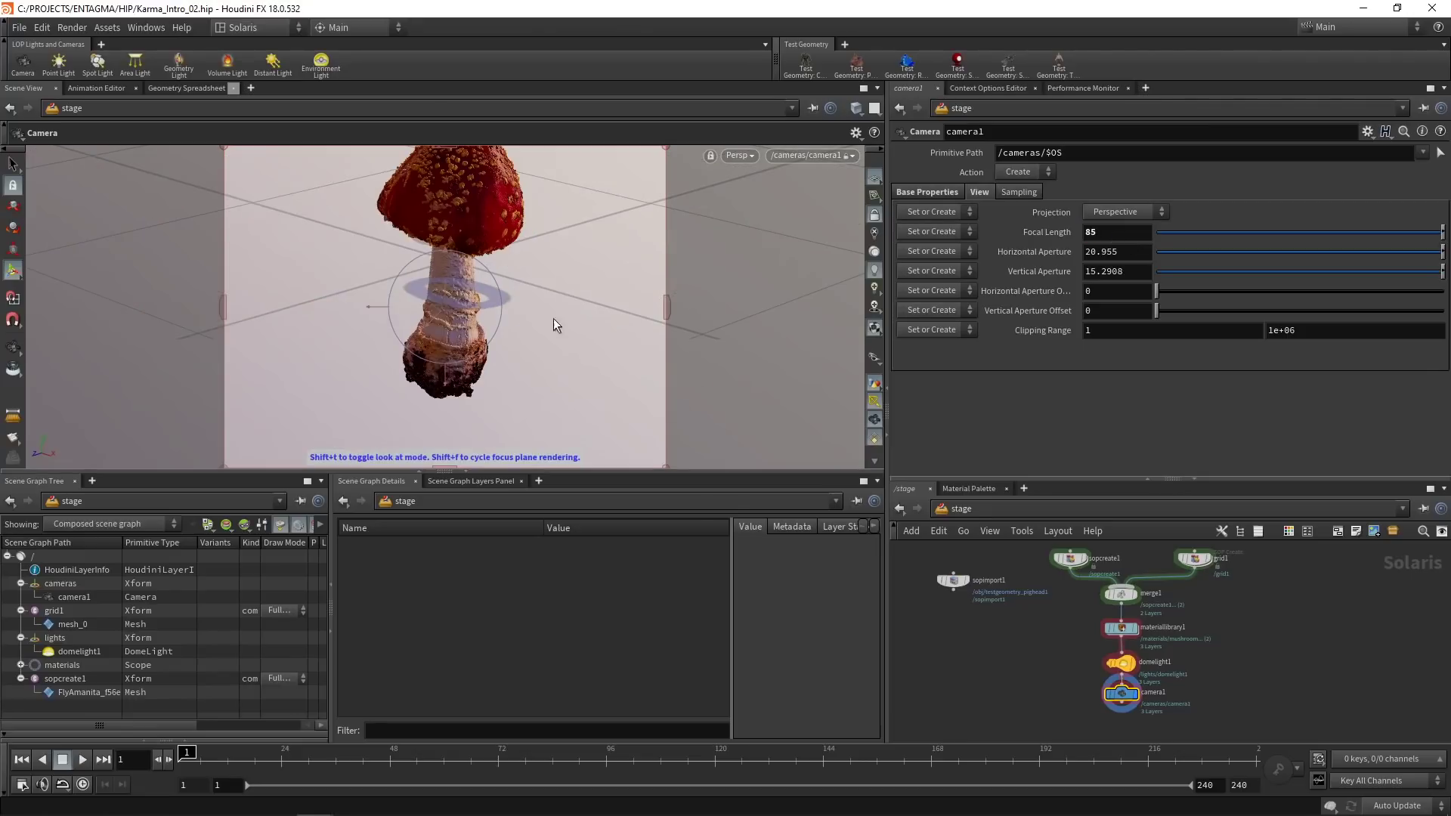
pyautogui.hotkey('ctrl', 's')
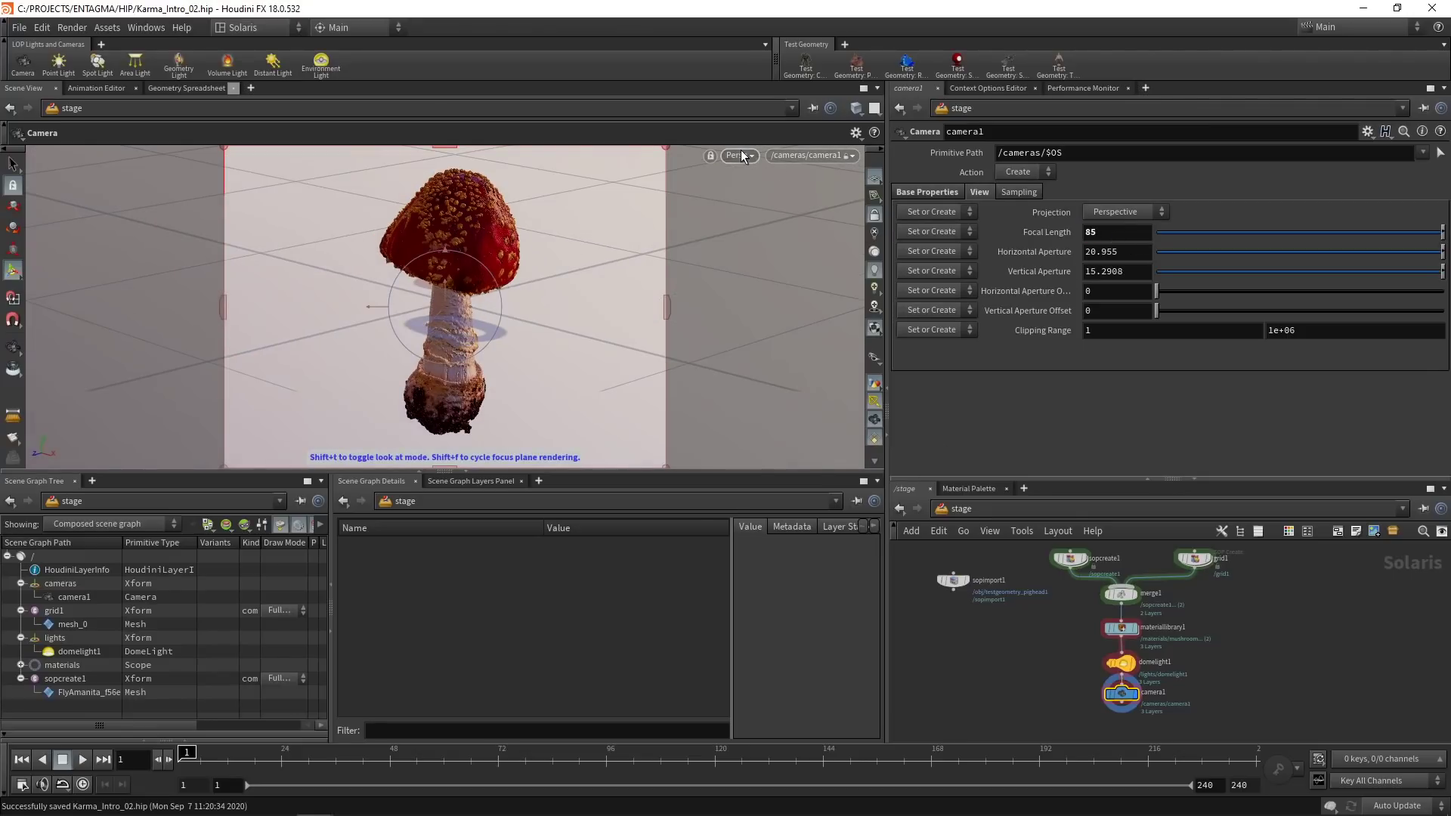
pyautogui.click(741, 156)
pyautogui.click(763, 230)
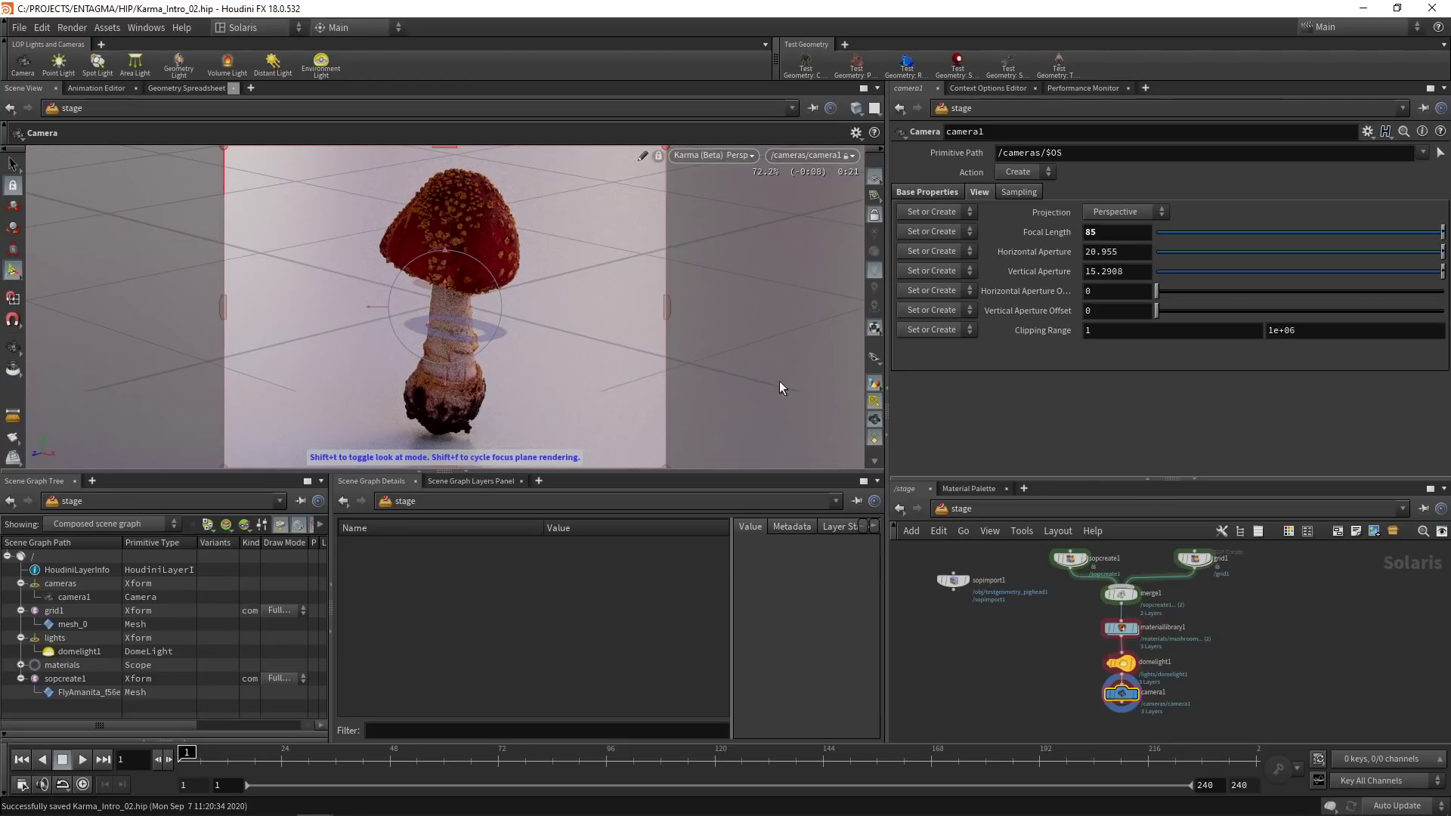
# Step: Return the viewport to GL shading and split the scene view into four views
pyautogui.click(714, 156)
pyautogui.click(718, 213)
pyautogui.click(873, 131)
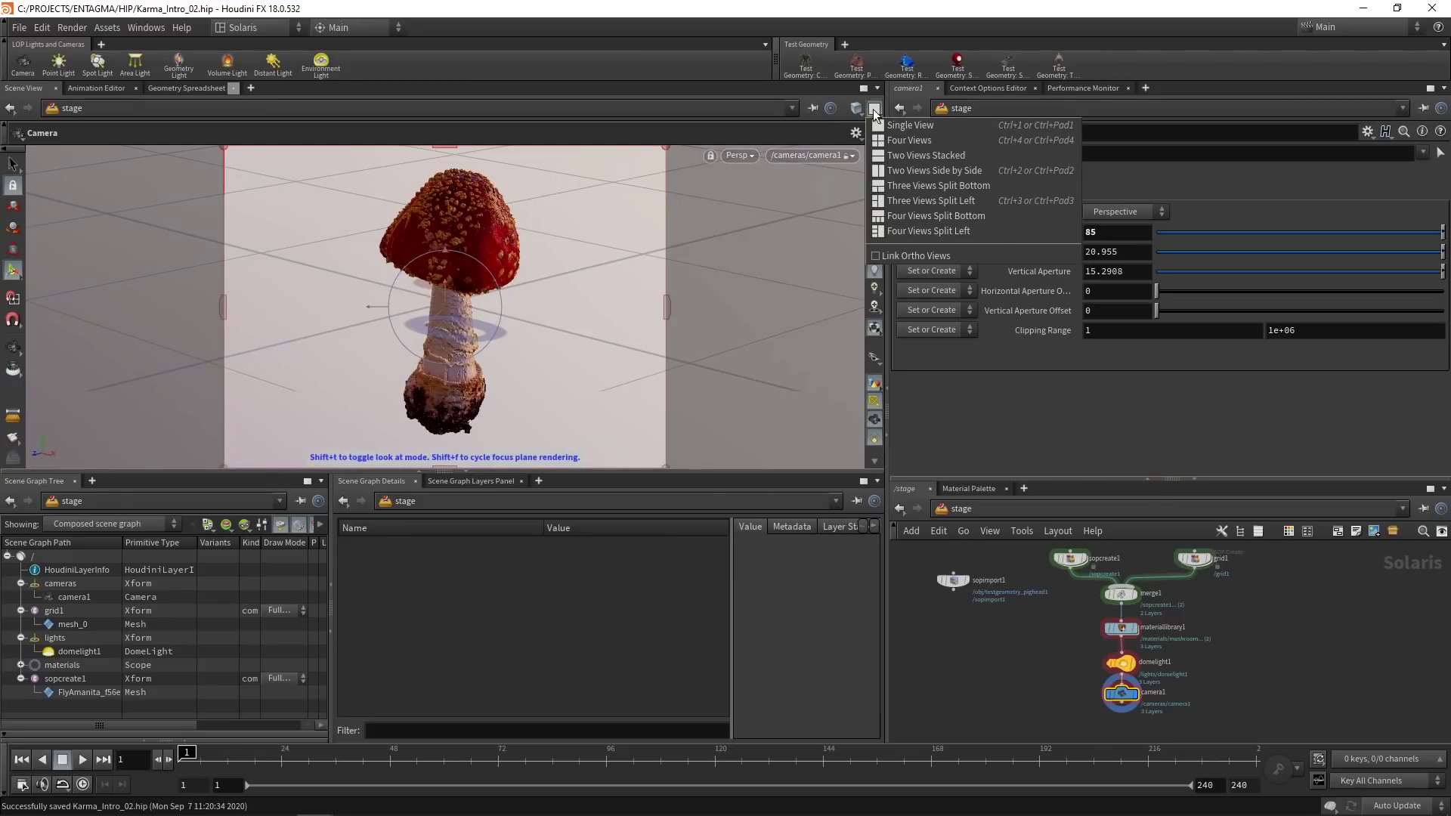
pyautogui.click(894, 146)
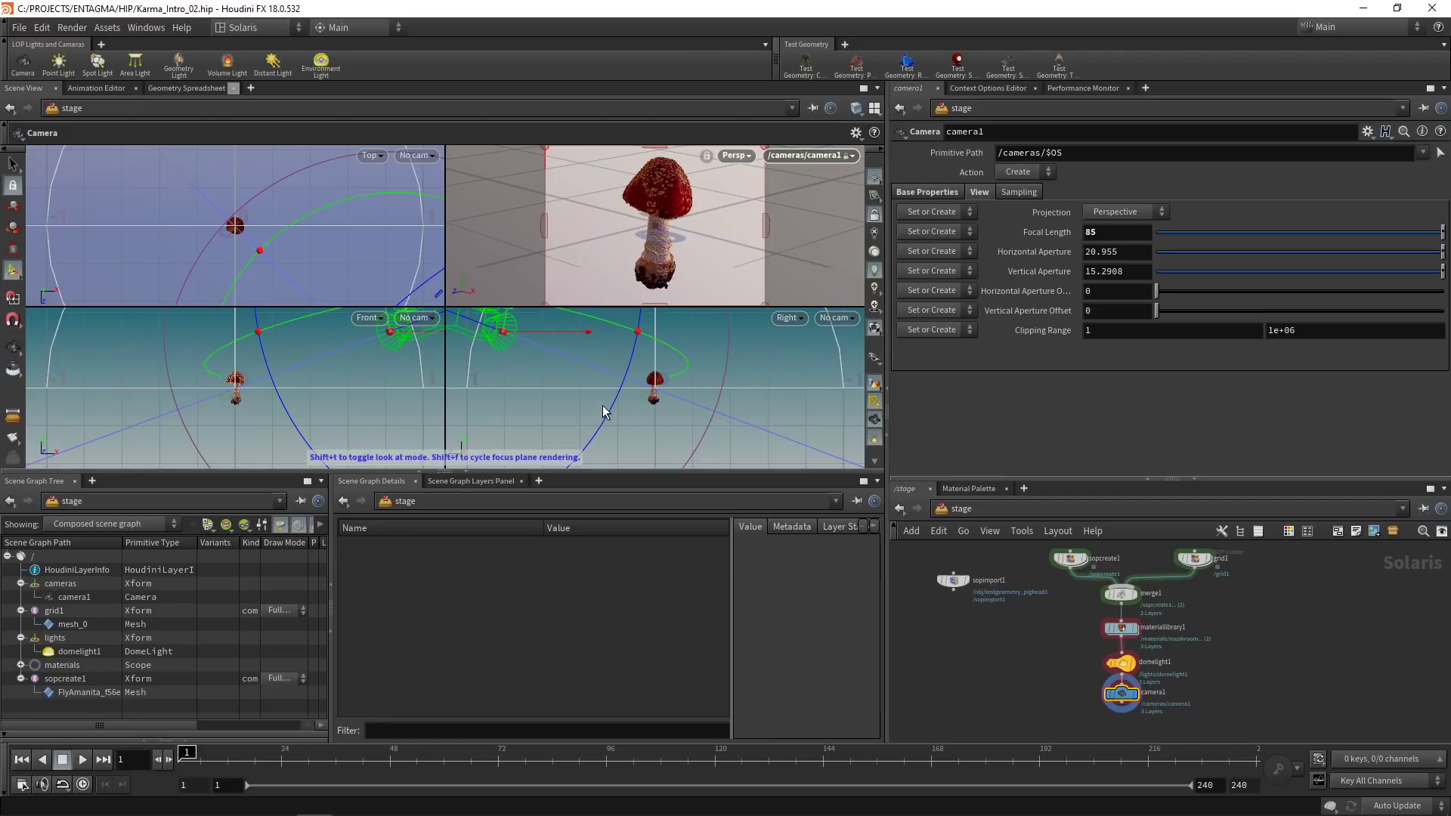
pyautogui.scroll(-5, 650, 404)
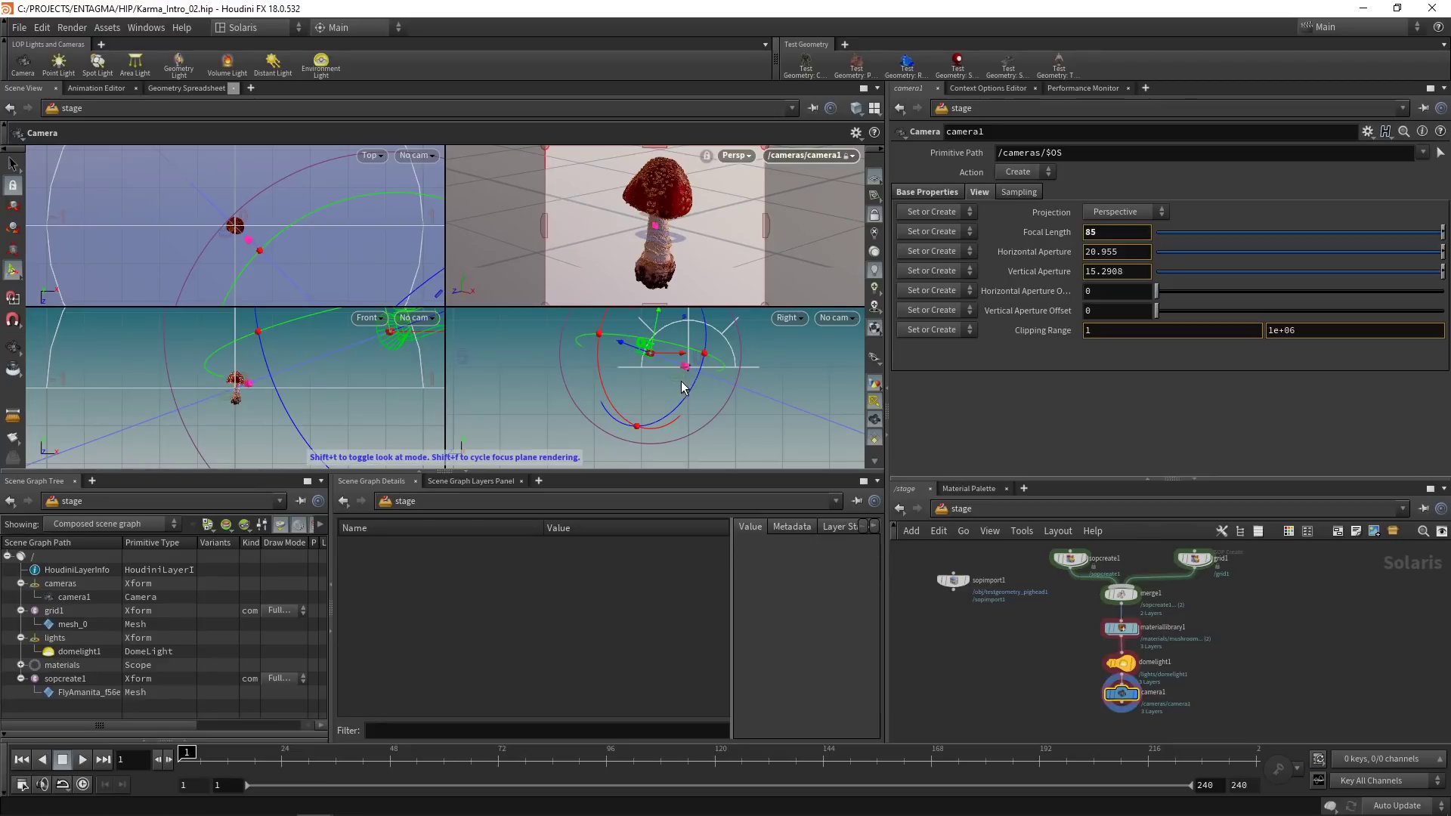
pyautogui.scroll(5, 238, 385)
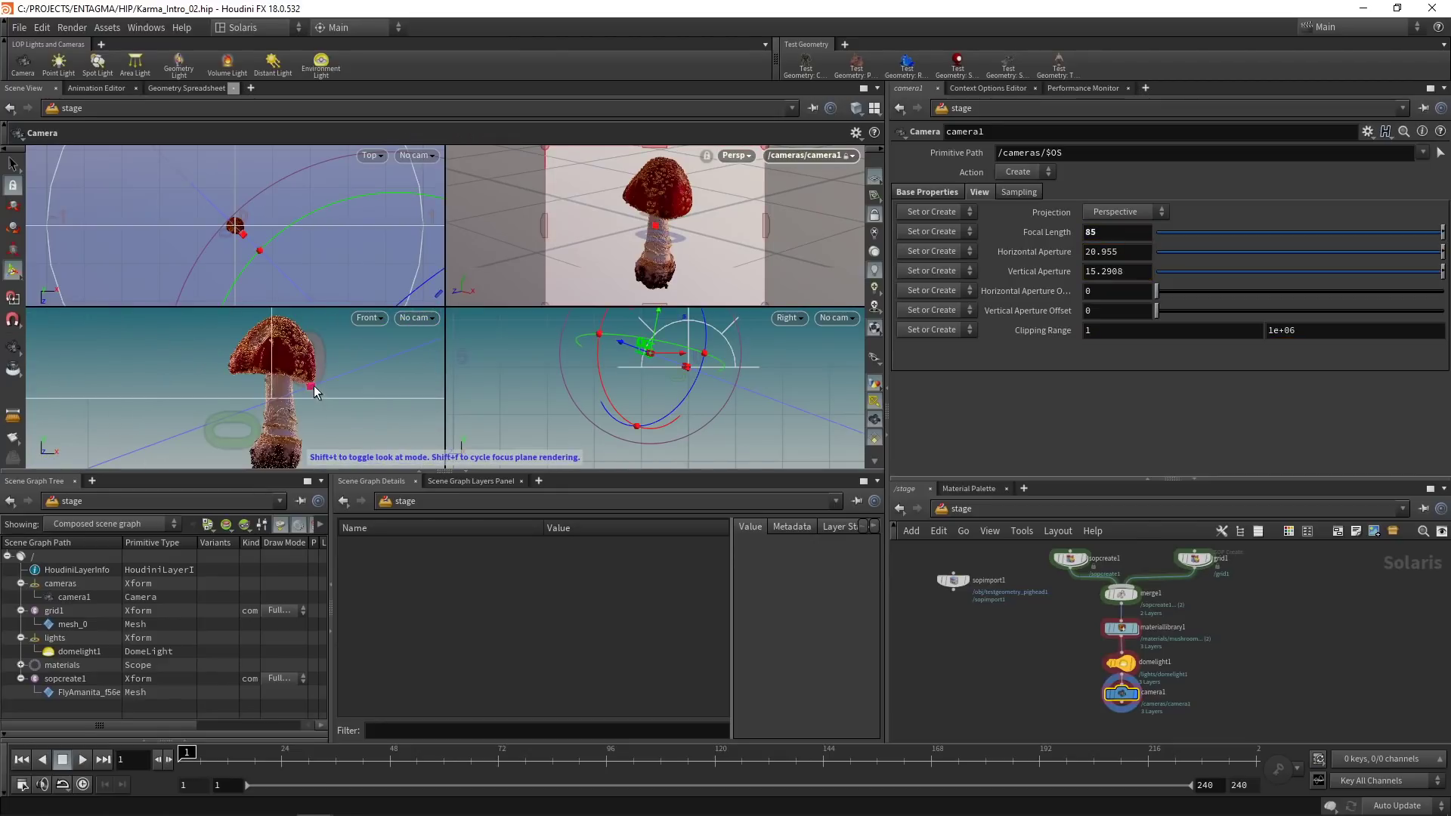
# Step: Focus camera1 on the mushroom (distance 1.15157), set F-Stop to 128, and save
pyautogui.moveTo(312, 386); pyautogui.dragTo(298, 398)
pyautogui.click(1028, 195)
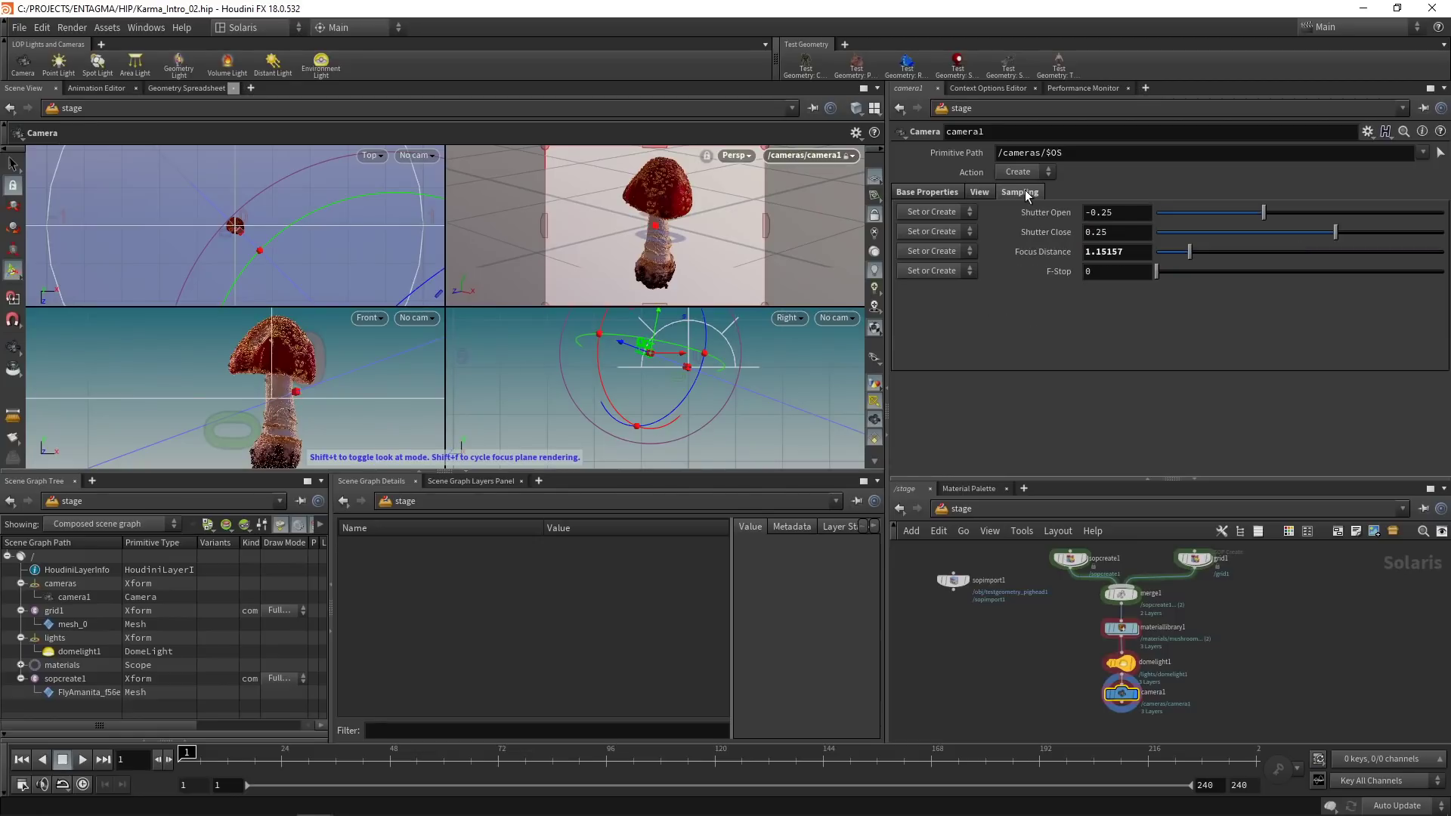
pyautogui.moveTo(1158, 275); pyautogui.dragTo(1177, 274)
pyautogui.doubleClick(1107, 269)
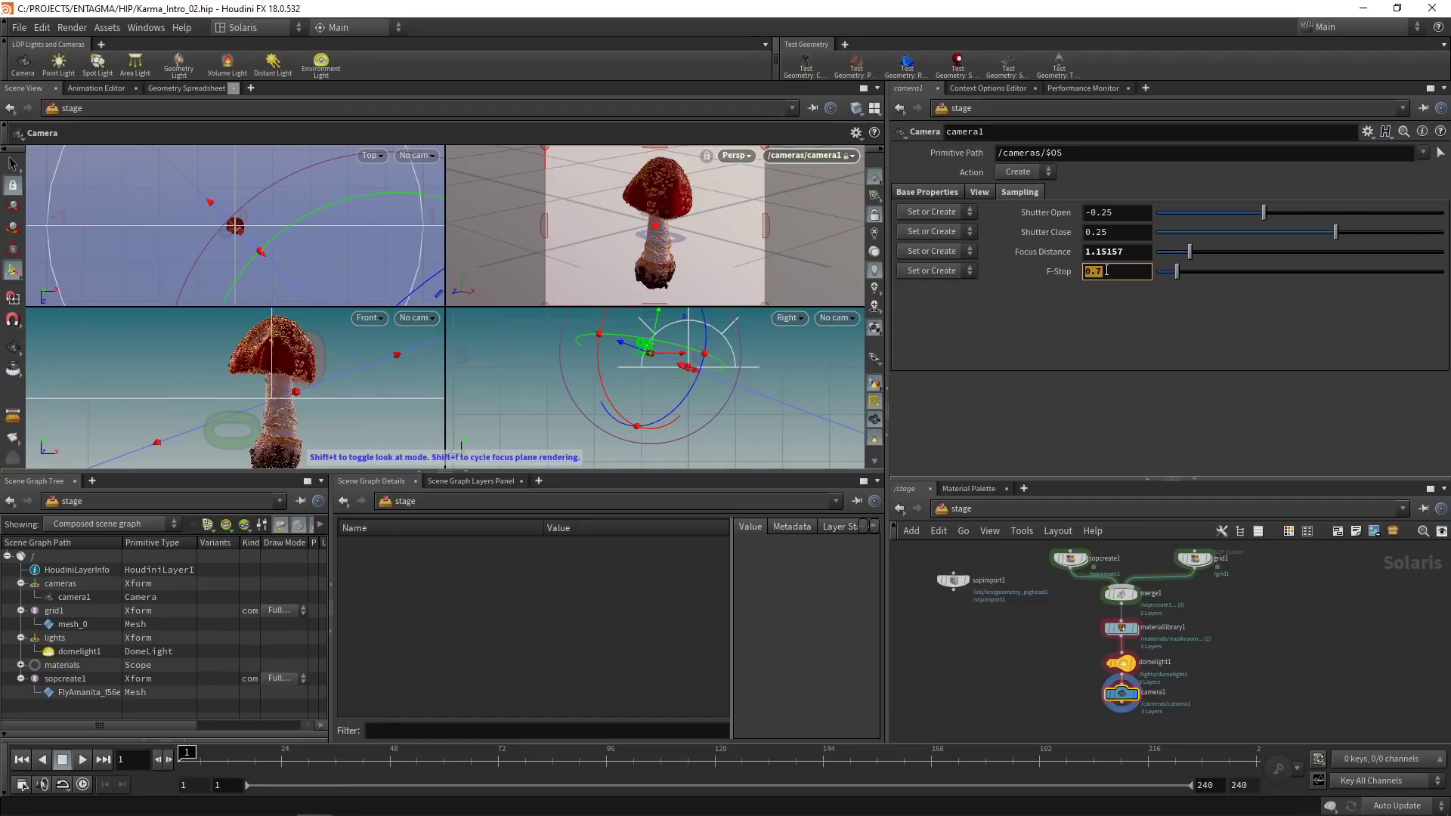
pyautogui.write('128')
pyautogui.press('Return')
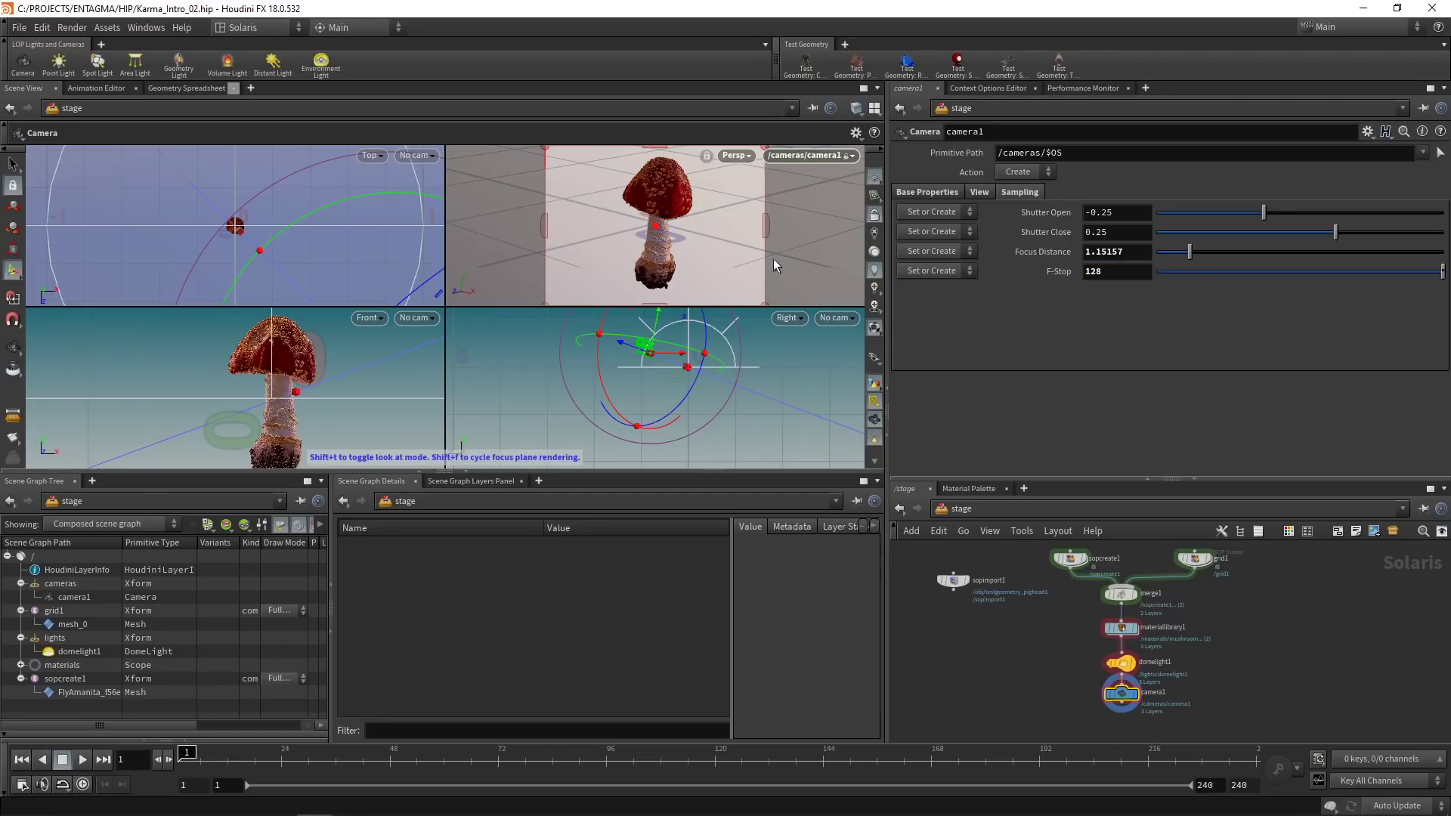
pyautogui.hotkey('ctrl', 's')
pyautogui.moveTo(1095, 737); pyautogui.dragTo(1076, 691, button='middle')
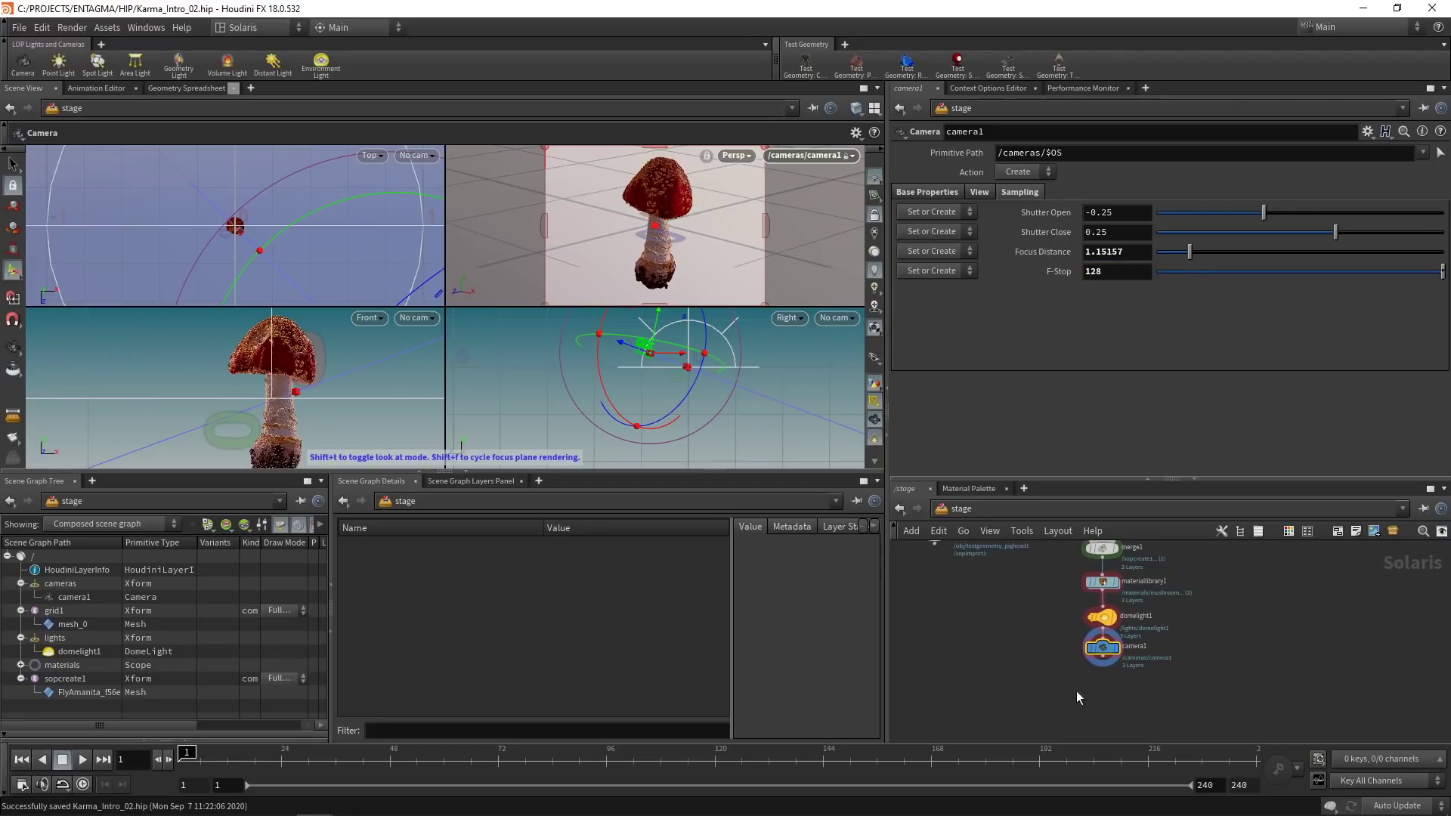
# Step: Insert a Render Geometry Settings node between domelight1 and camera1
pyautogui.moveTo(1076, 691); pyautogui.dragTo(1103, 648)
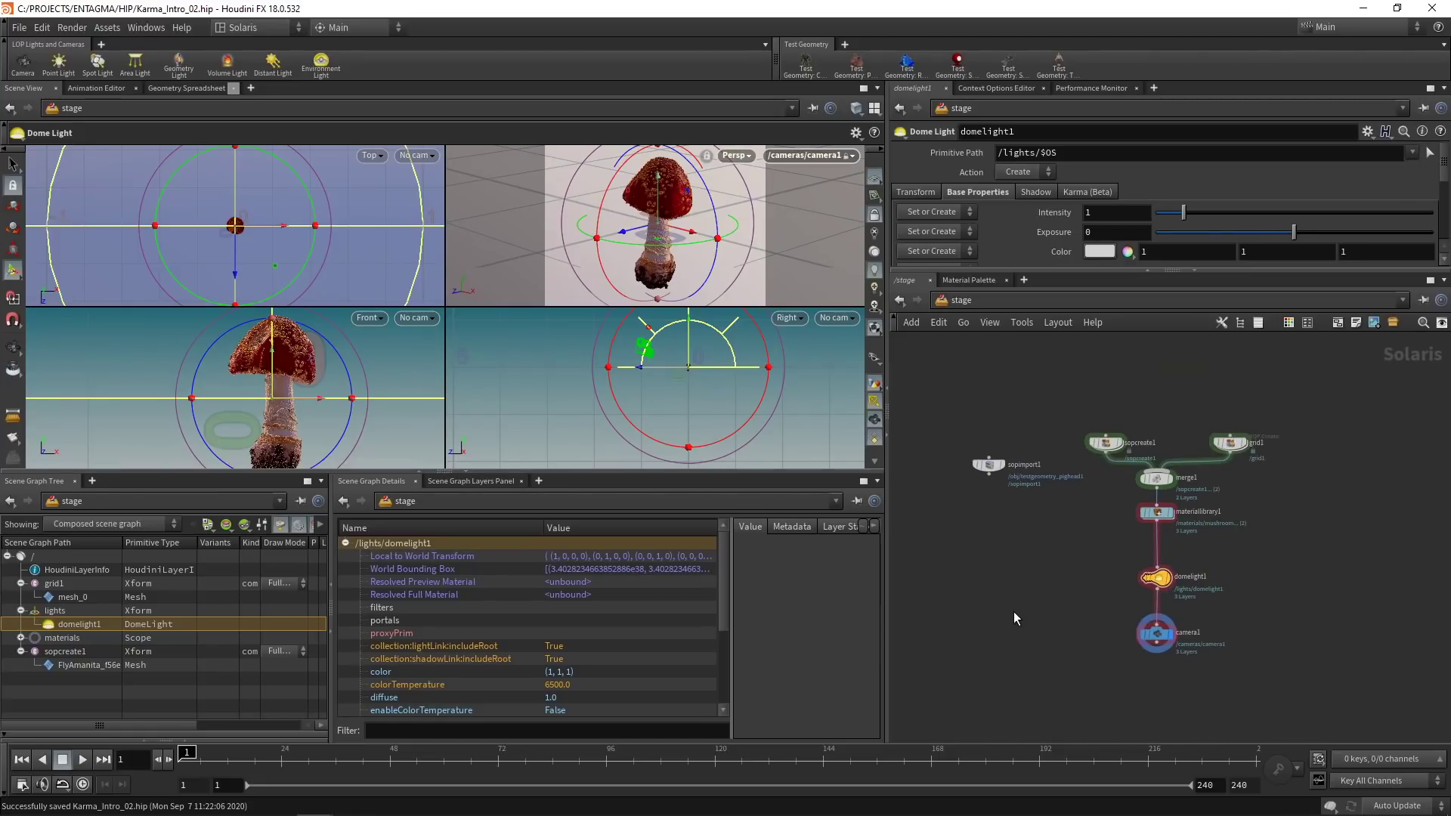
pyautogui.press('Tab')
pyautogui.write('ren')
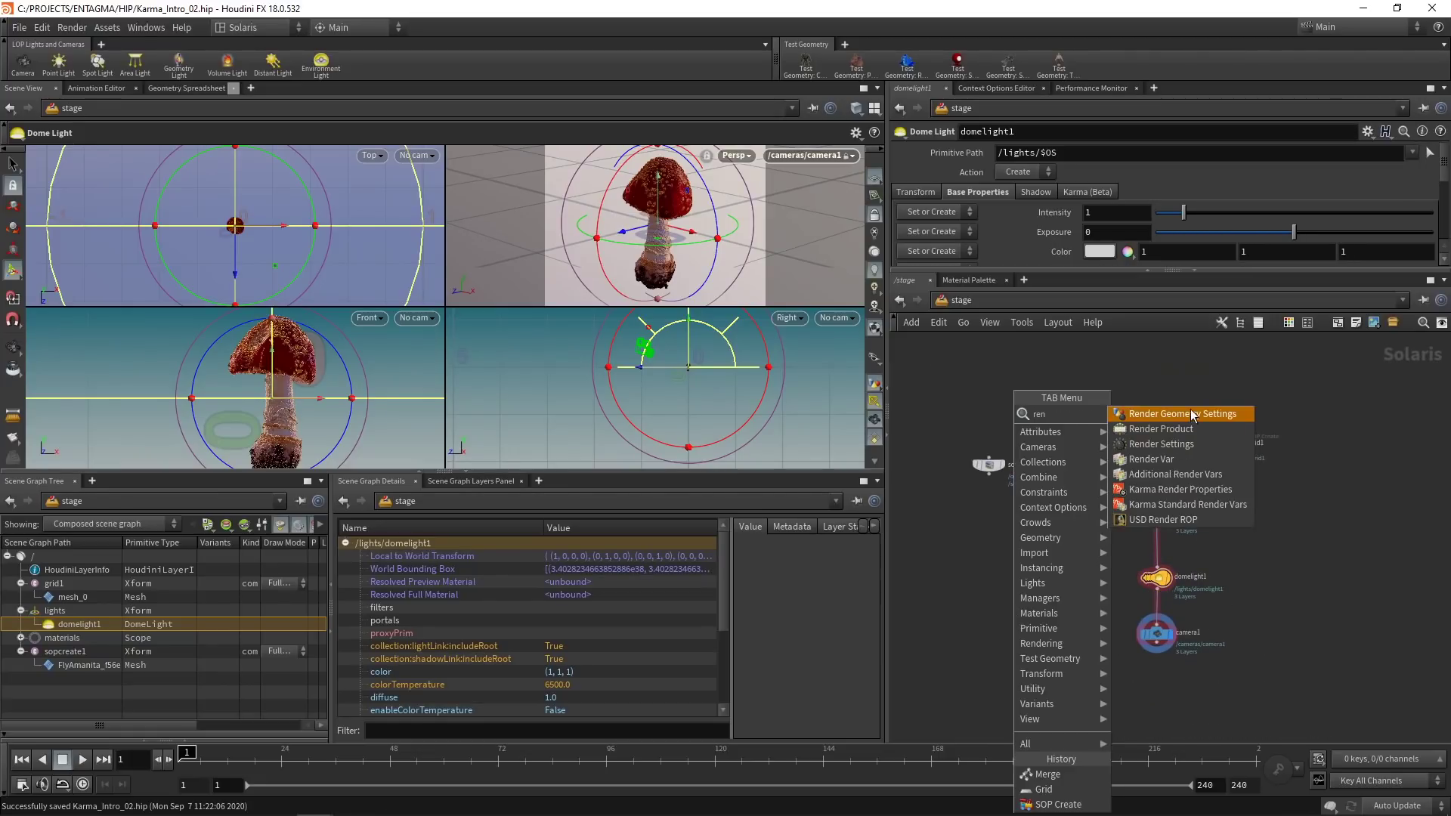
pyautogui.click(1192, 415)
pyautogui.click(1052, 590)
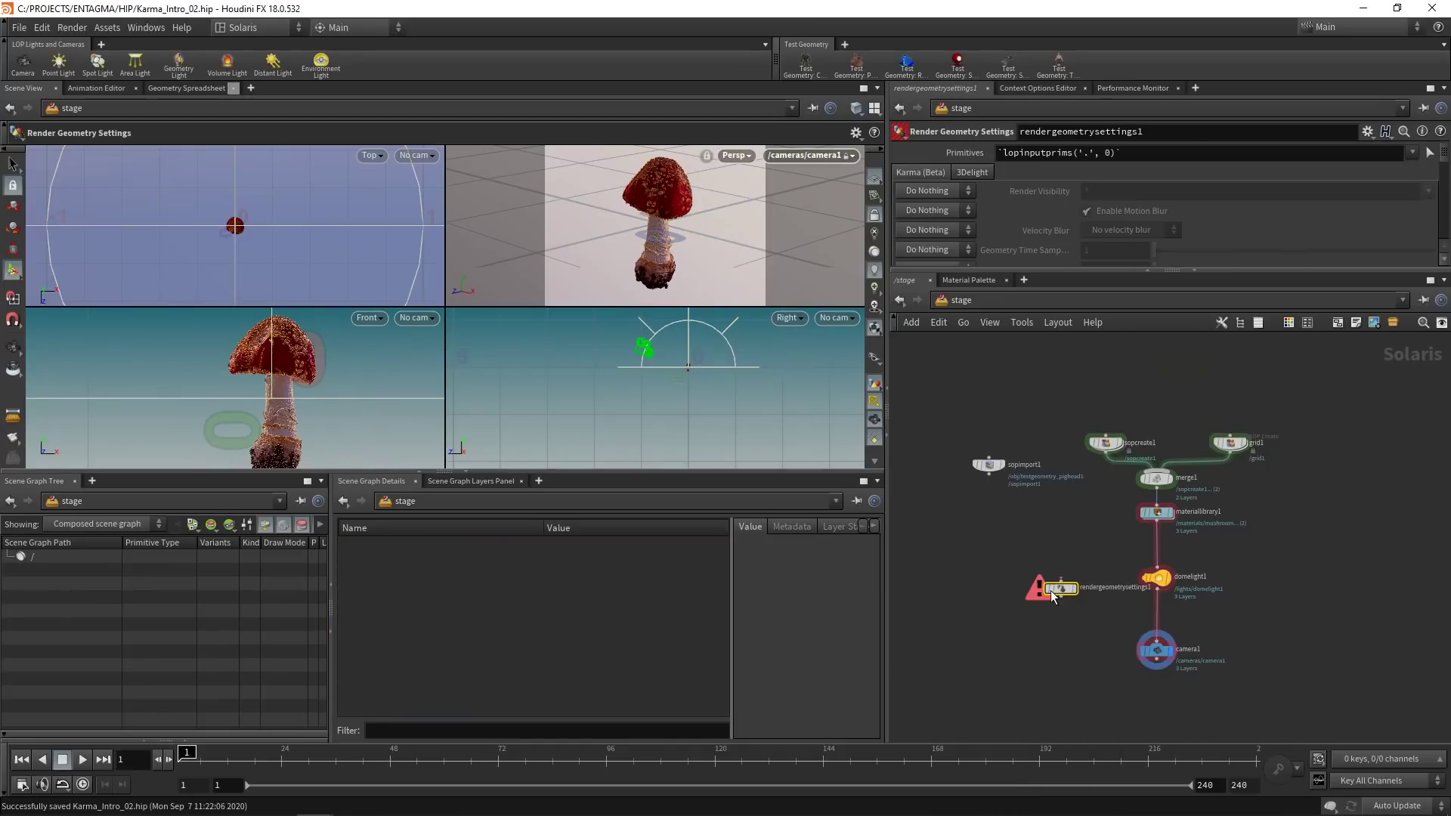
pyautogui.moveTo(1052, 591); pyautogui.dragTo(1151, 620)
# Step: Add Karma Render Properties below camera1 and return the scene view to a single view
pyautogui.press('Tab')
pyautogui.write('ren')
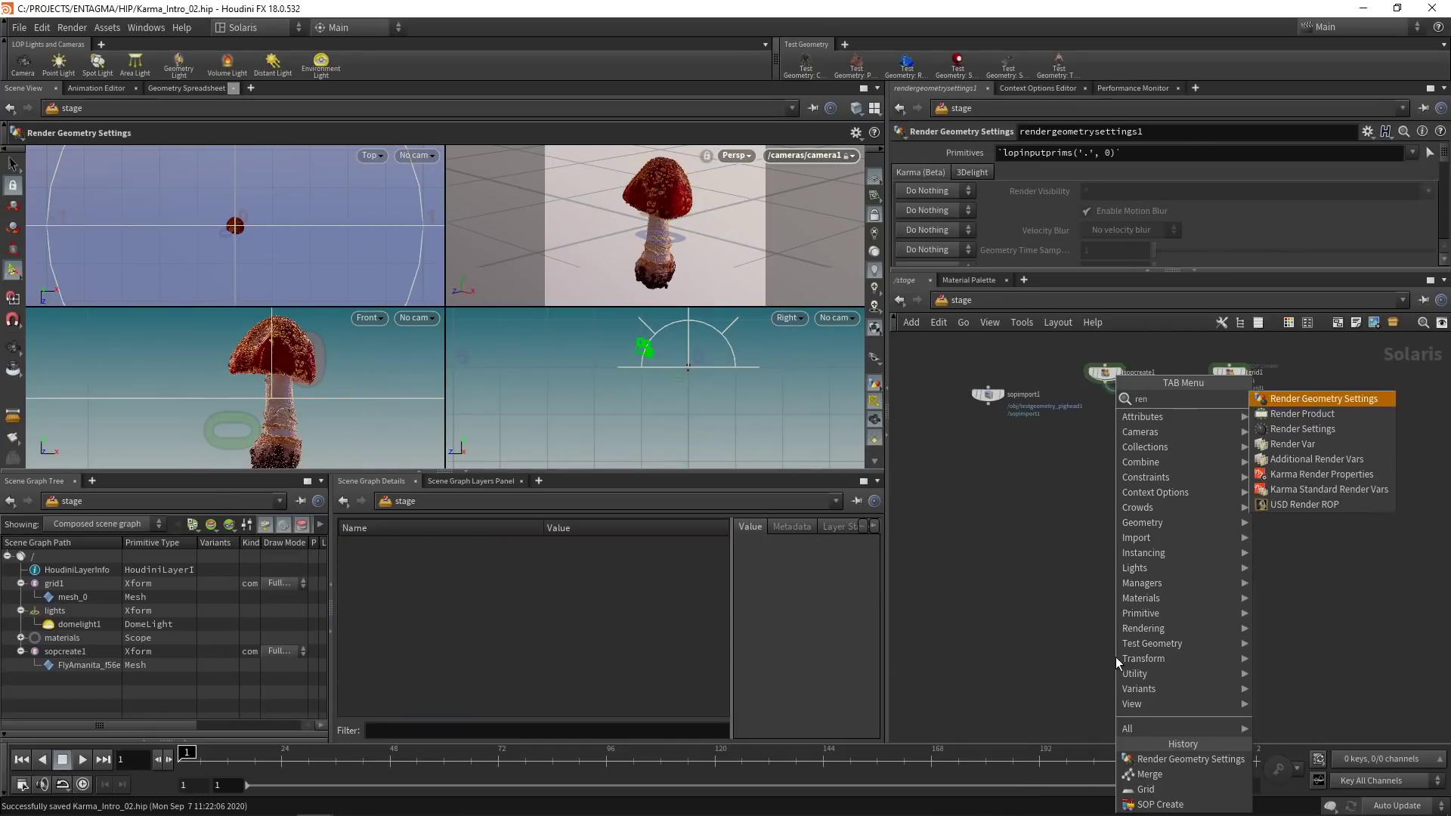
pyautogui.click(1338, 474)
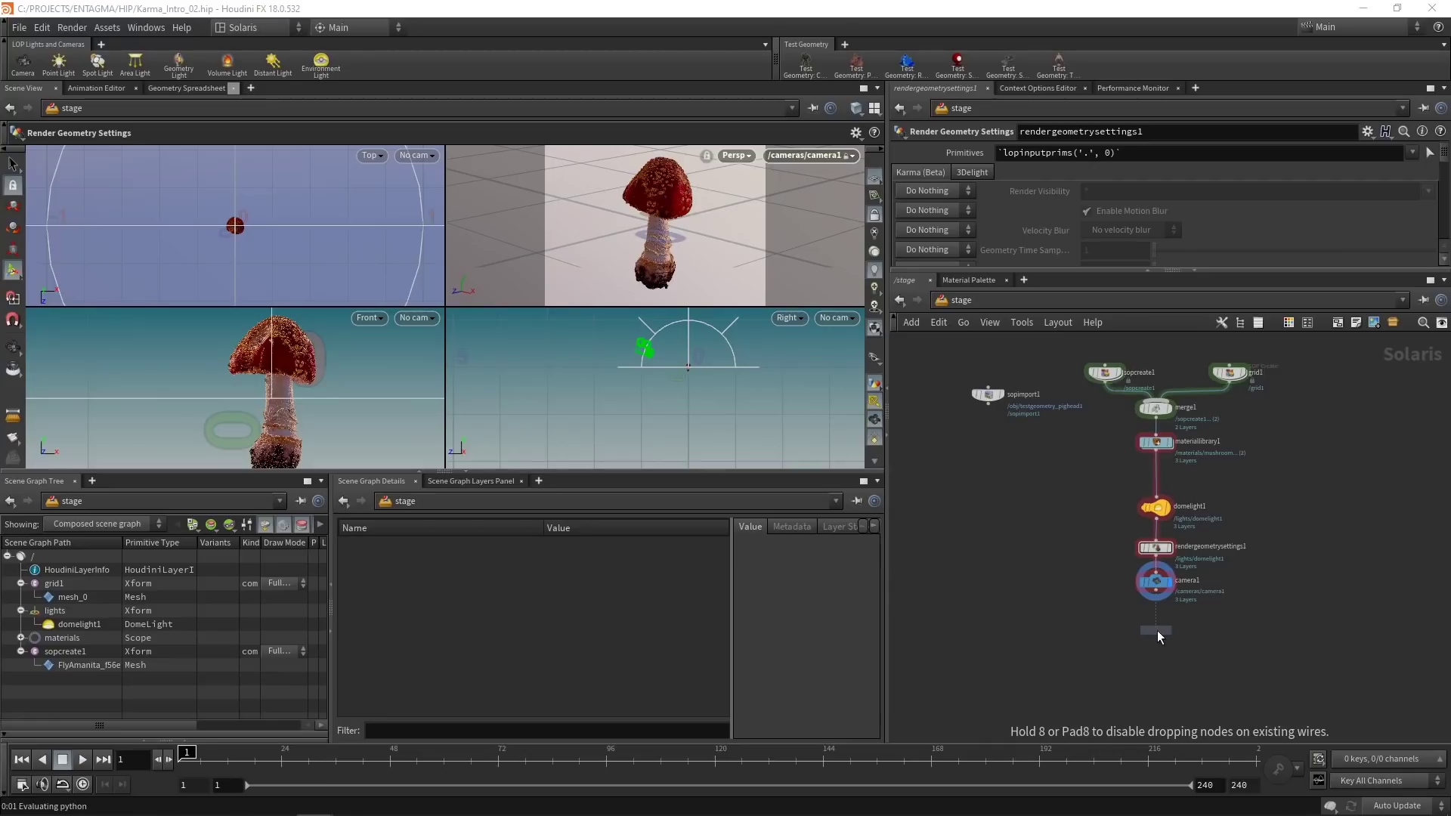
pyautogui.click(1158, 631)
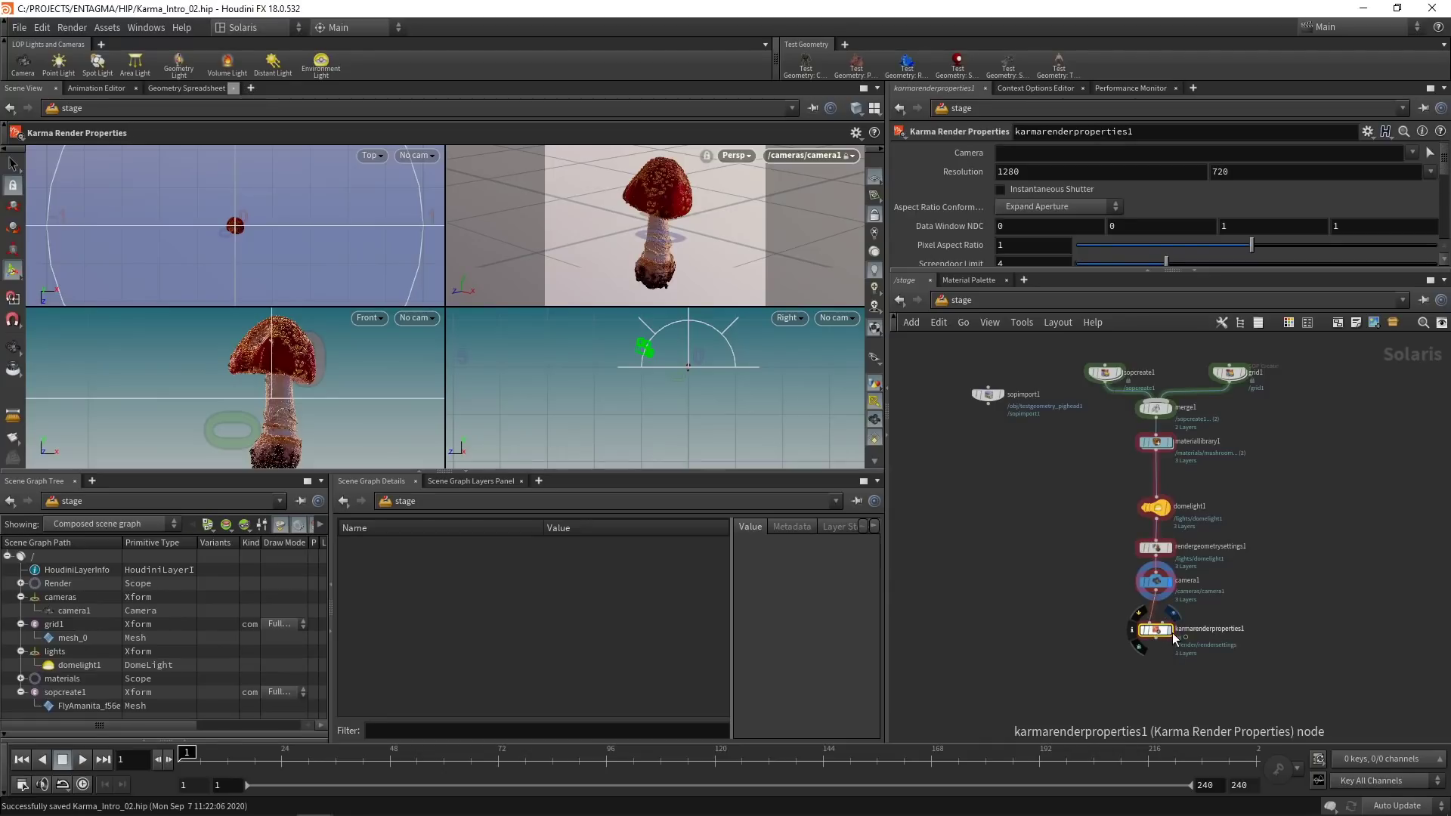
pyautogui.click(874, 108)
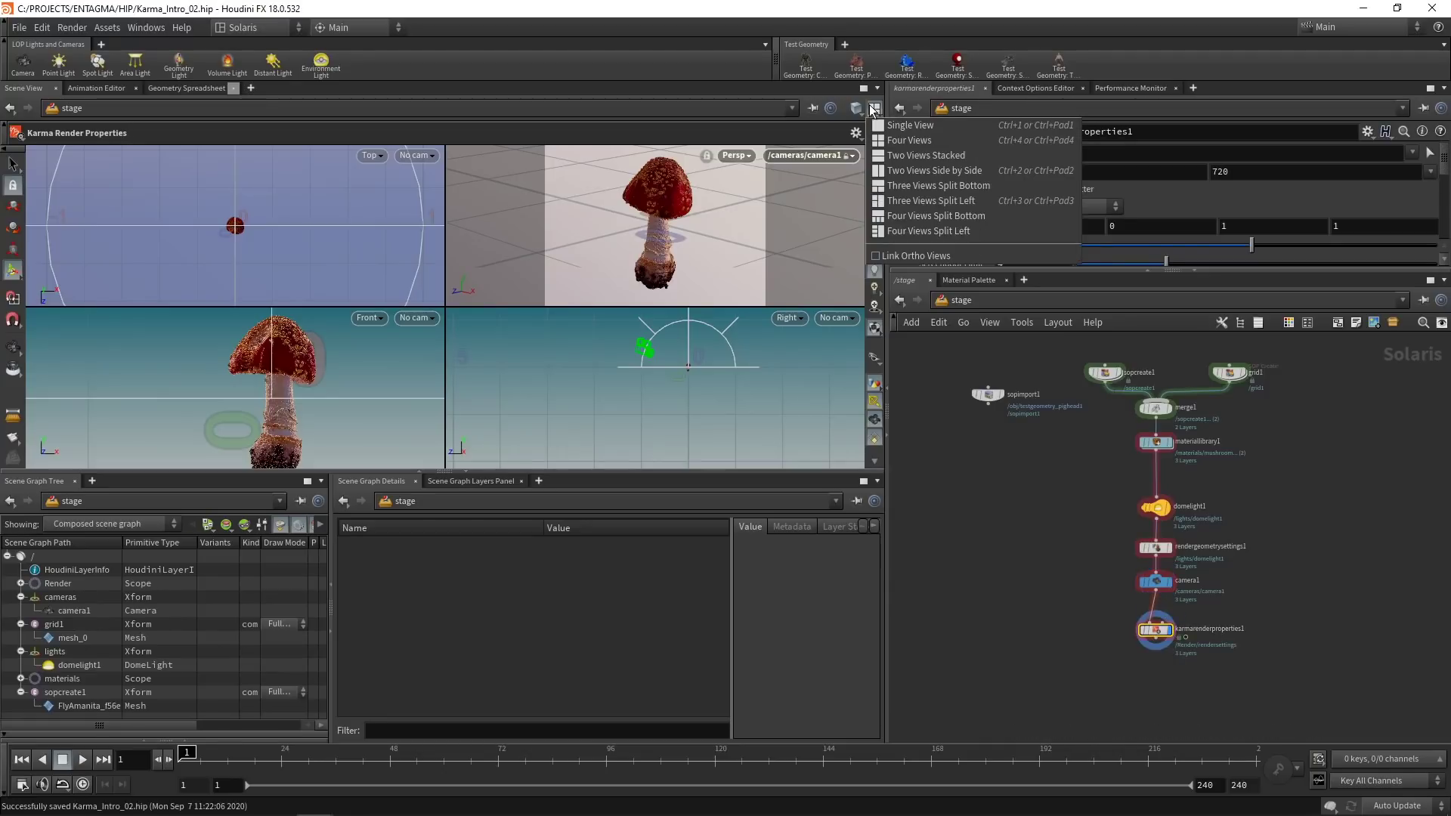
pyautogui.click(907, 125)
pyautogui.moveTo(1091, 535); pyautogui.dragTo(1185, 553)
# Step: Set Diffuse, Reflect and Refract Samples to Set or Create, using 4 samples each
pyautogui.moveTo(1173, 271); pyautogui.dragTo(1173, 500)
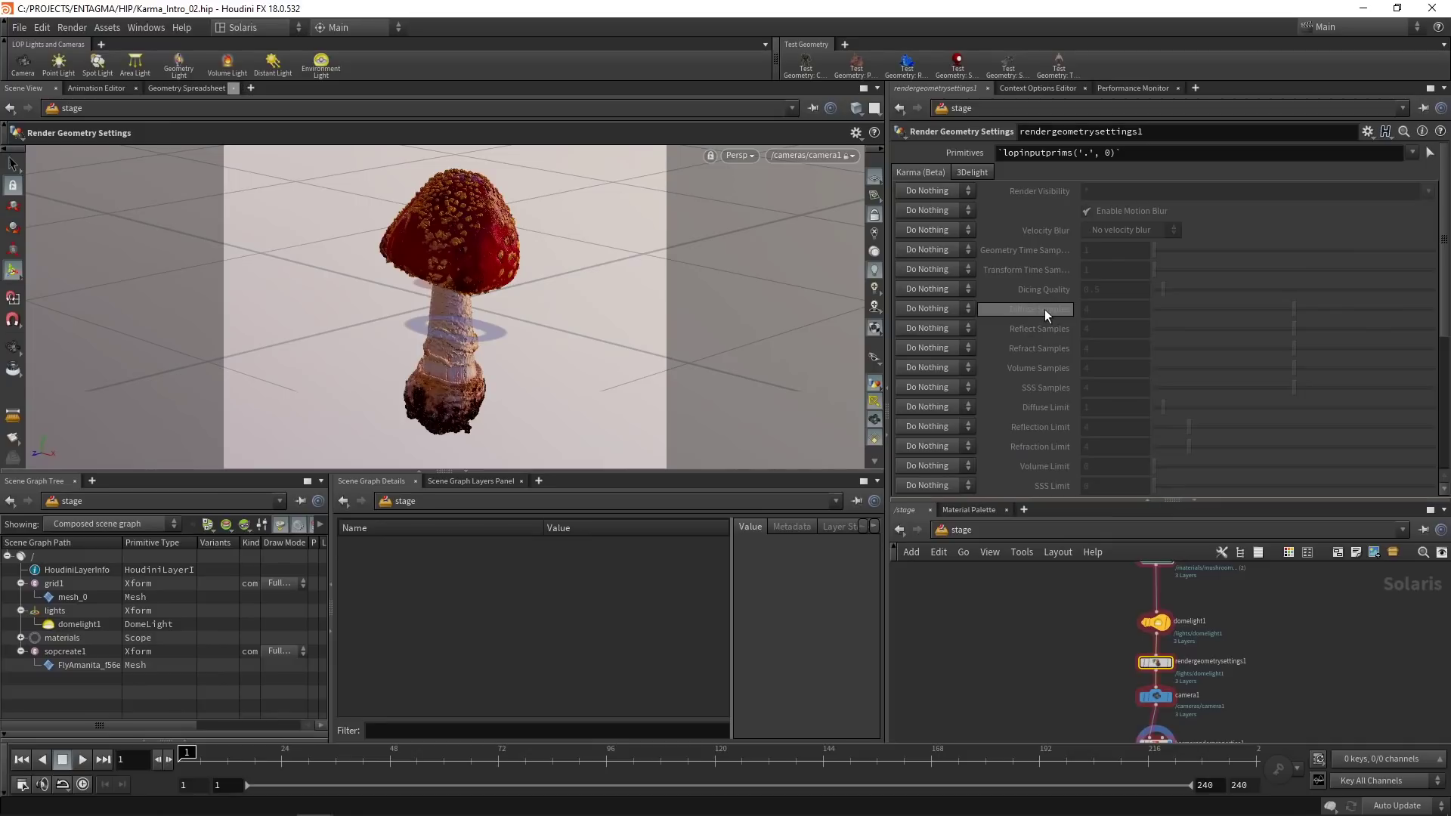
pyautogui.moveTo(1045, 310)
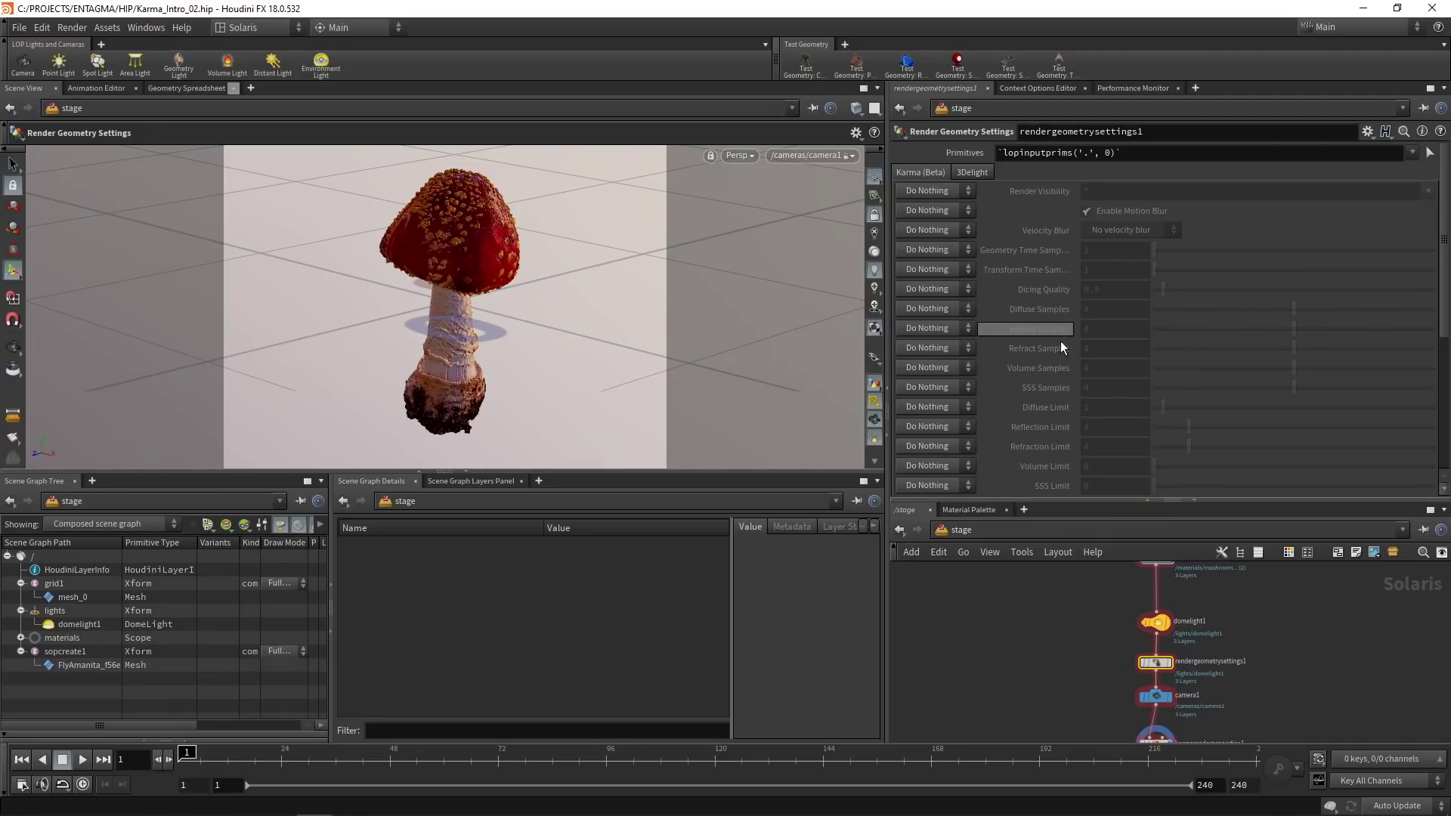
pyautogui.click(955, 308)
pyautogui.click(957, 326)
pyautogui.click(955, 329)
pyautogui.click(945, 342)
pyautogui.click(945, 352)
pyautogui.click(945, 367)
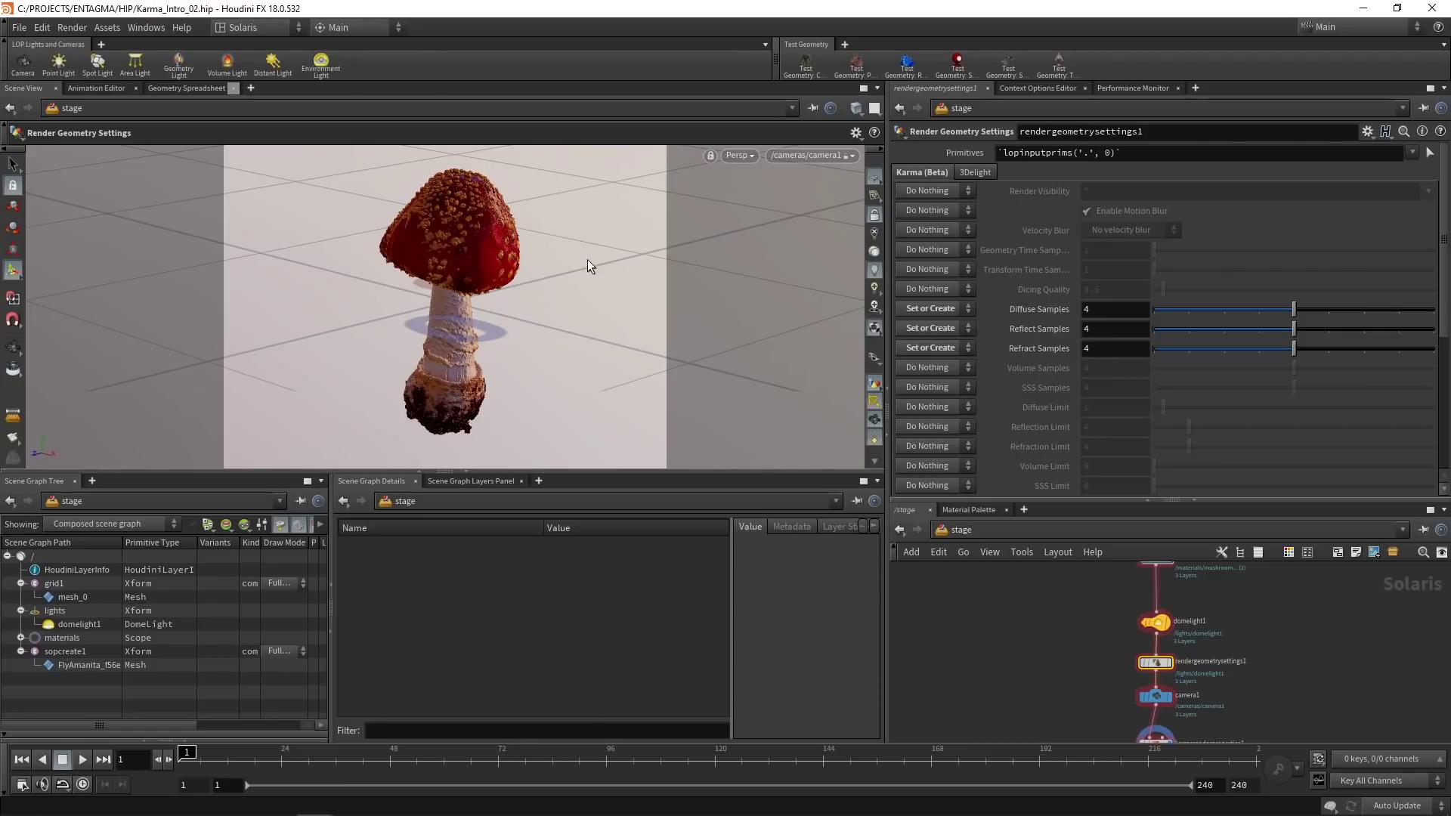
# Step: Preview the viewport with Karma and show the Karma render settings in the display options
pyautogui.click(739, 155)
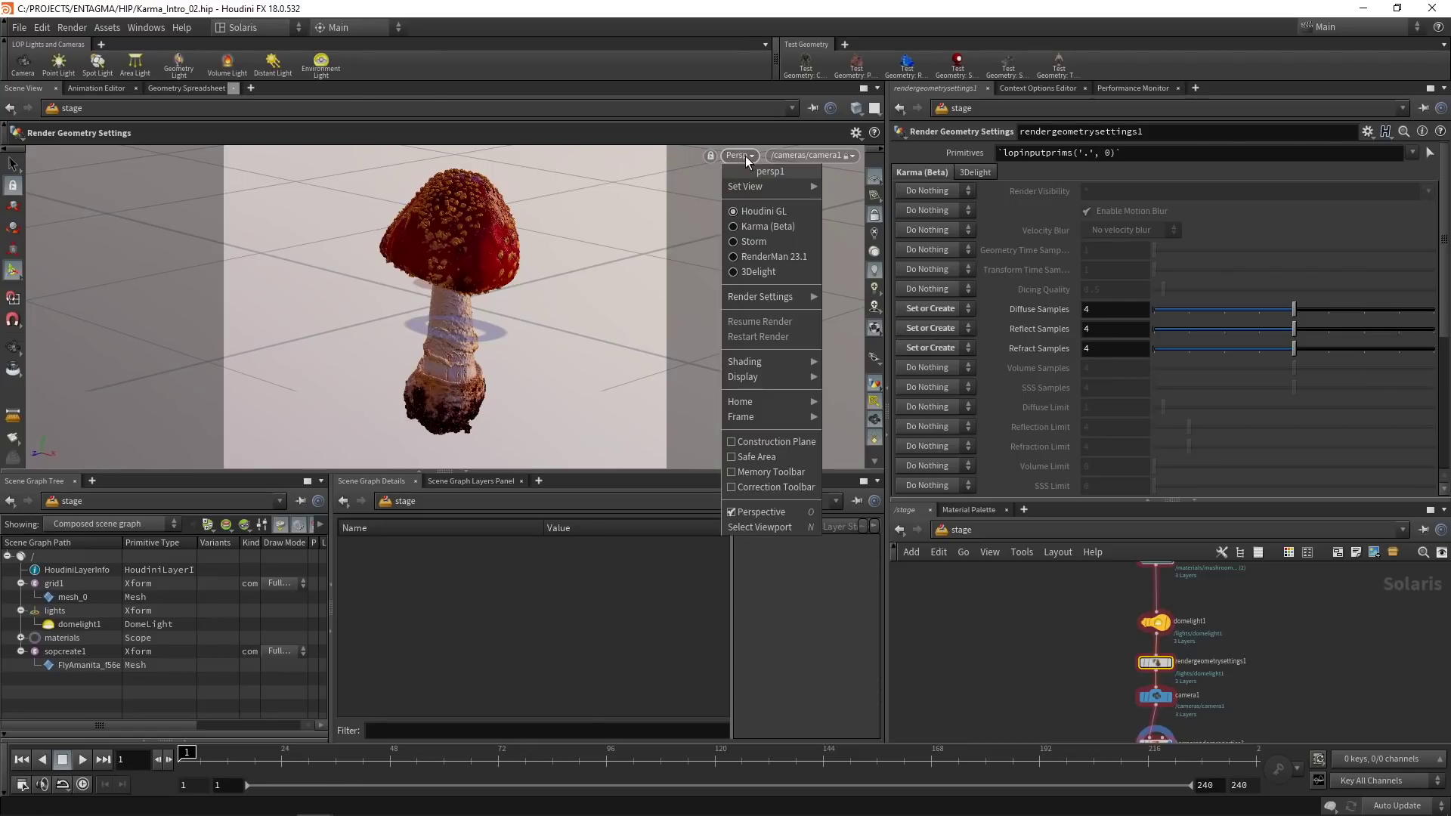
pyautogui.click(768, 225)
pyautogui.press('d')
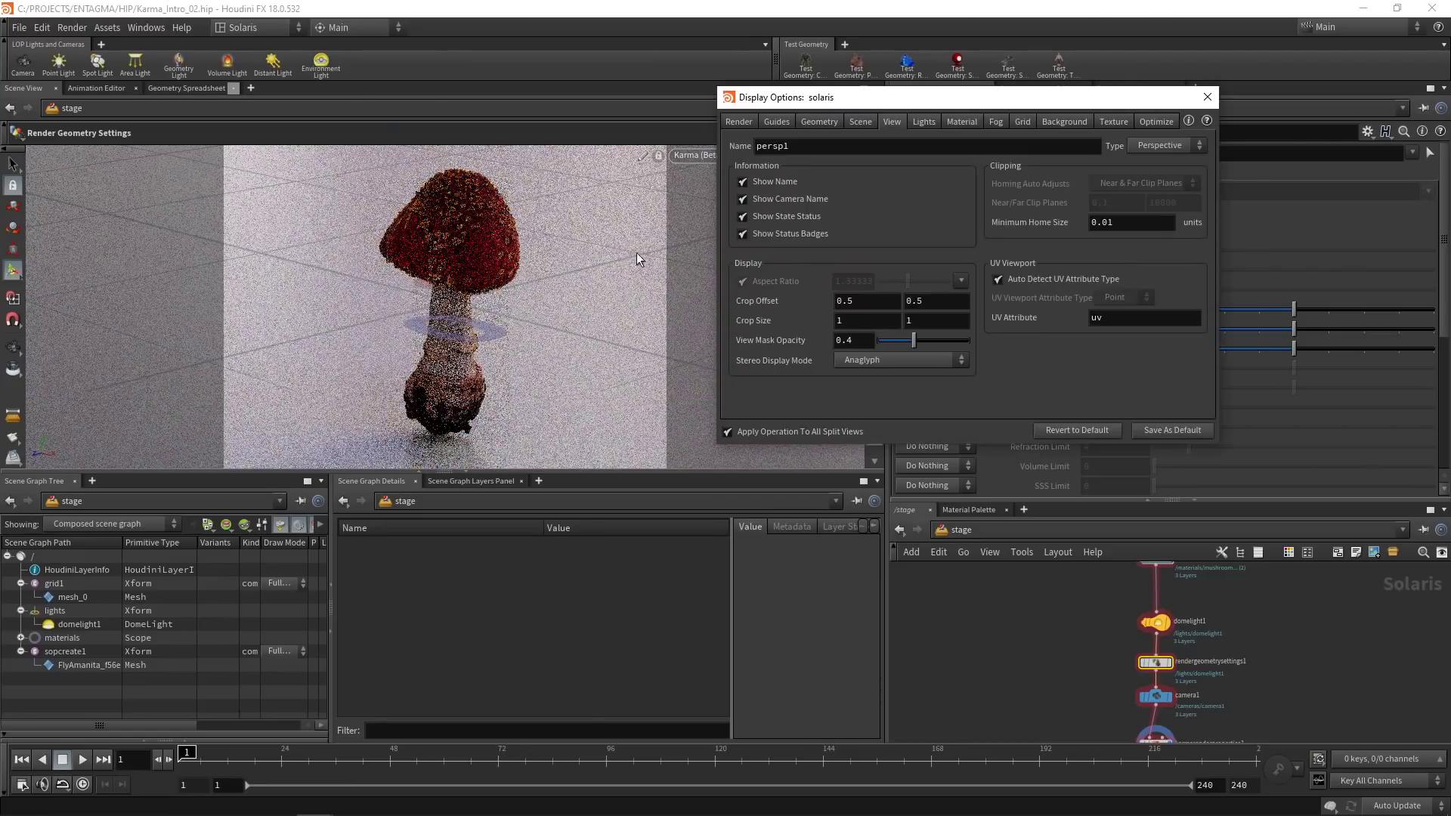
pyautogui.click(739, 121)
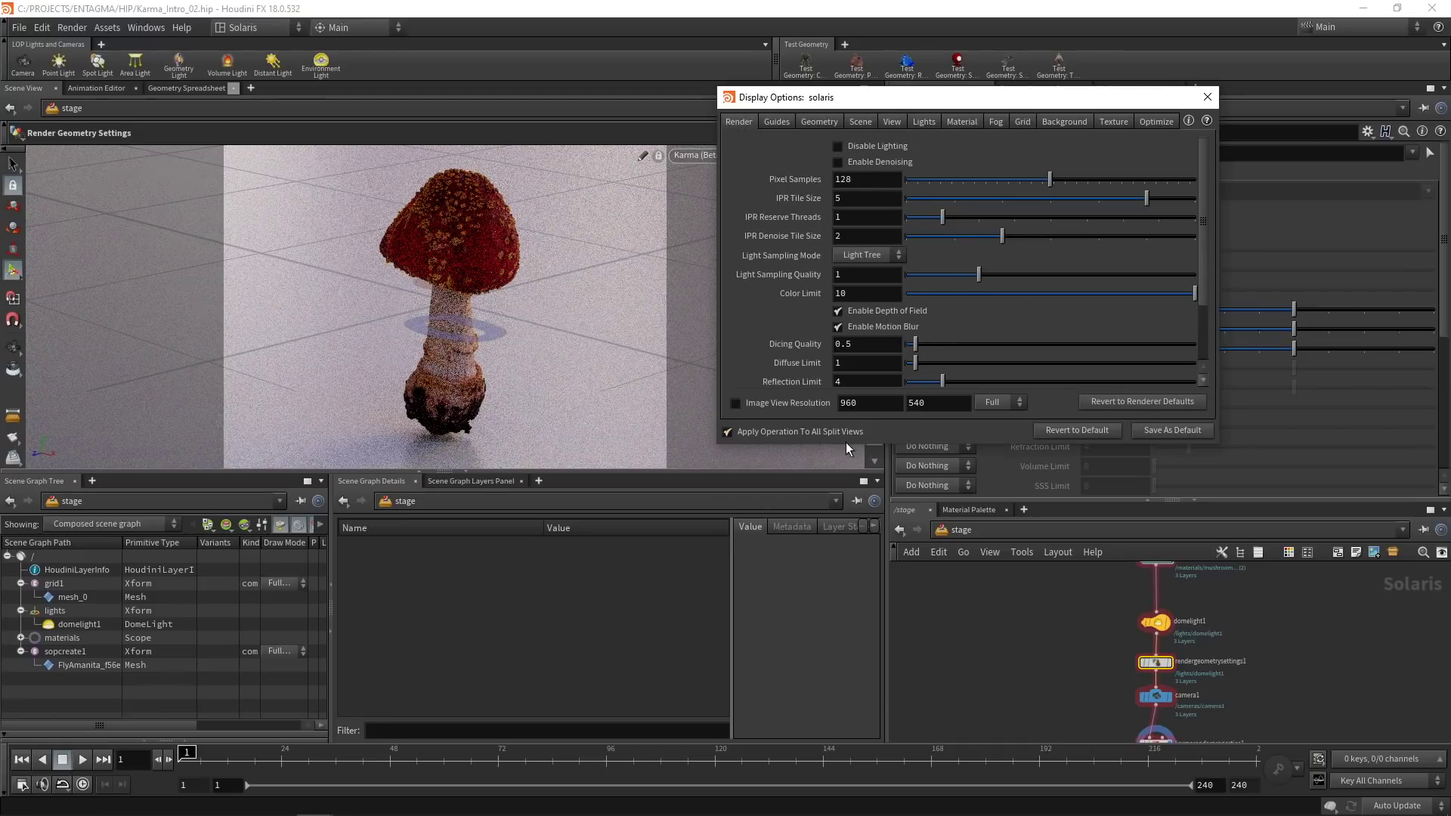
pyautogui.moveTo(845, 444); pyautogui.dragTo(846, 552)
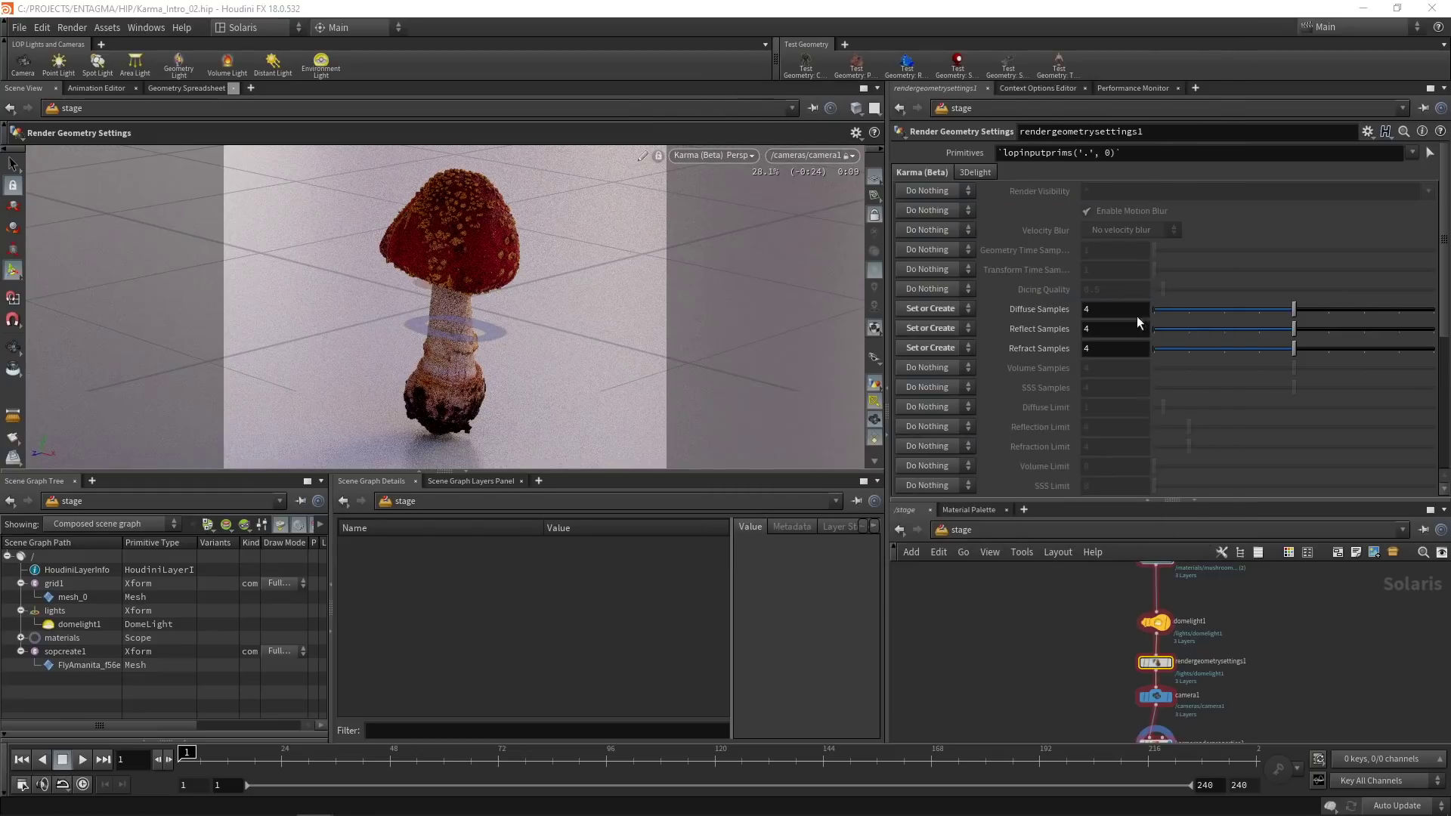
# Step: Make camera1 the render camera on karmarenderproperties1 and enable Depth of Field
pyautogui.press('Escape')
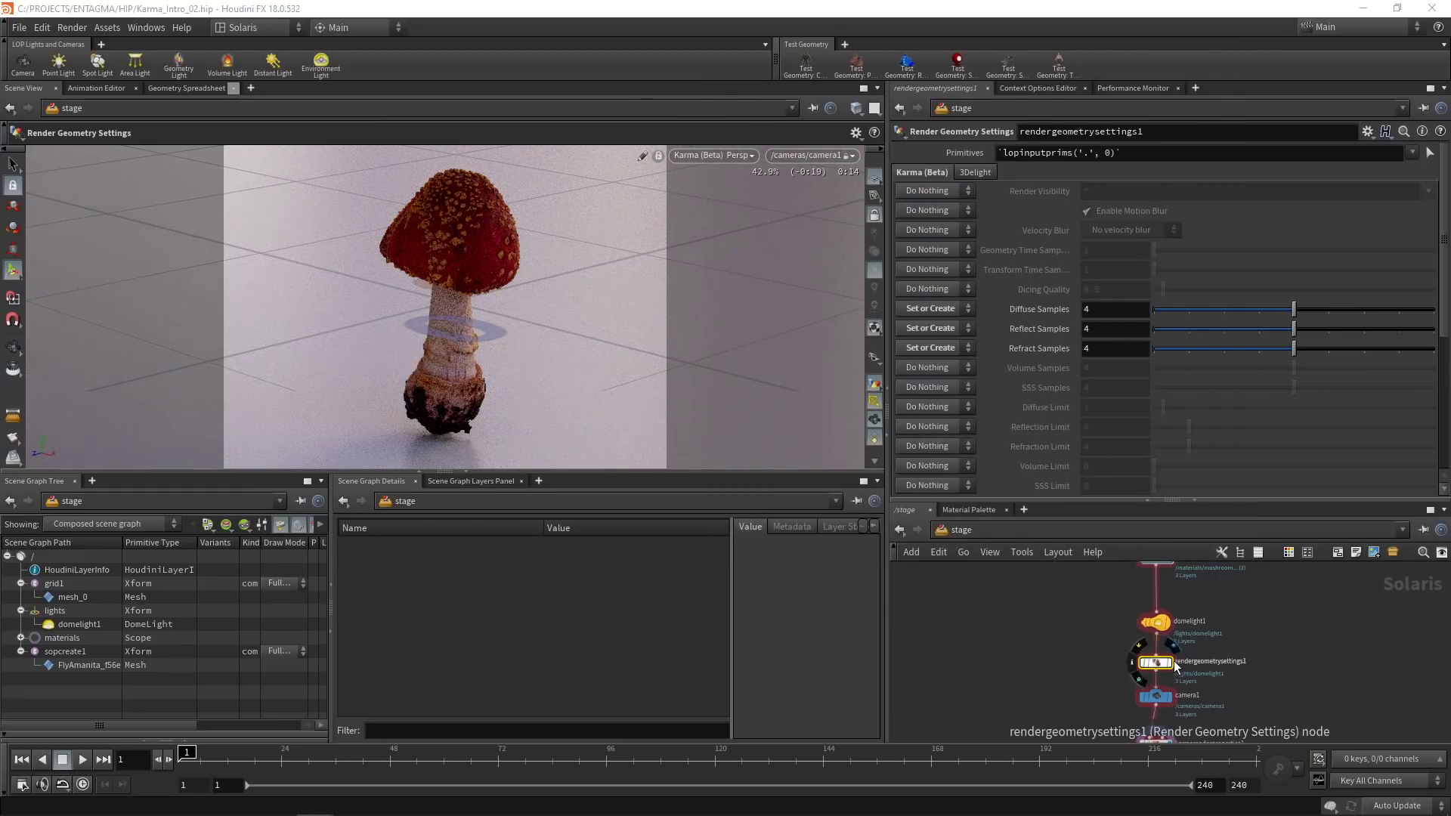
pyautogui.moveTo(1319, 679); pyautogui.dragTo(1296, 638, button='middle')
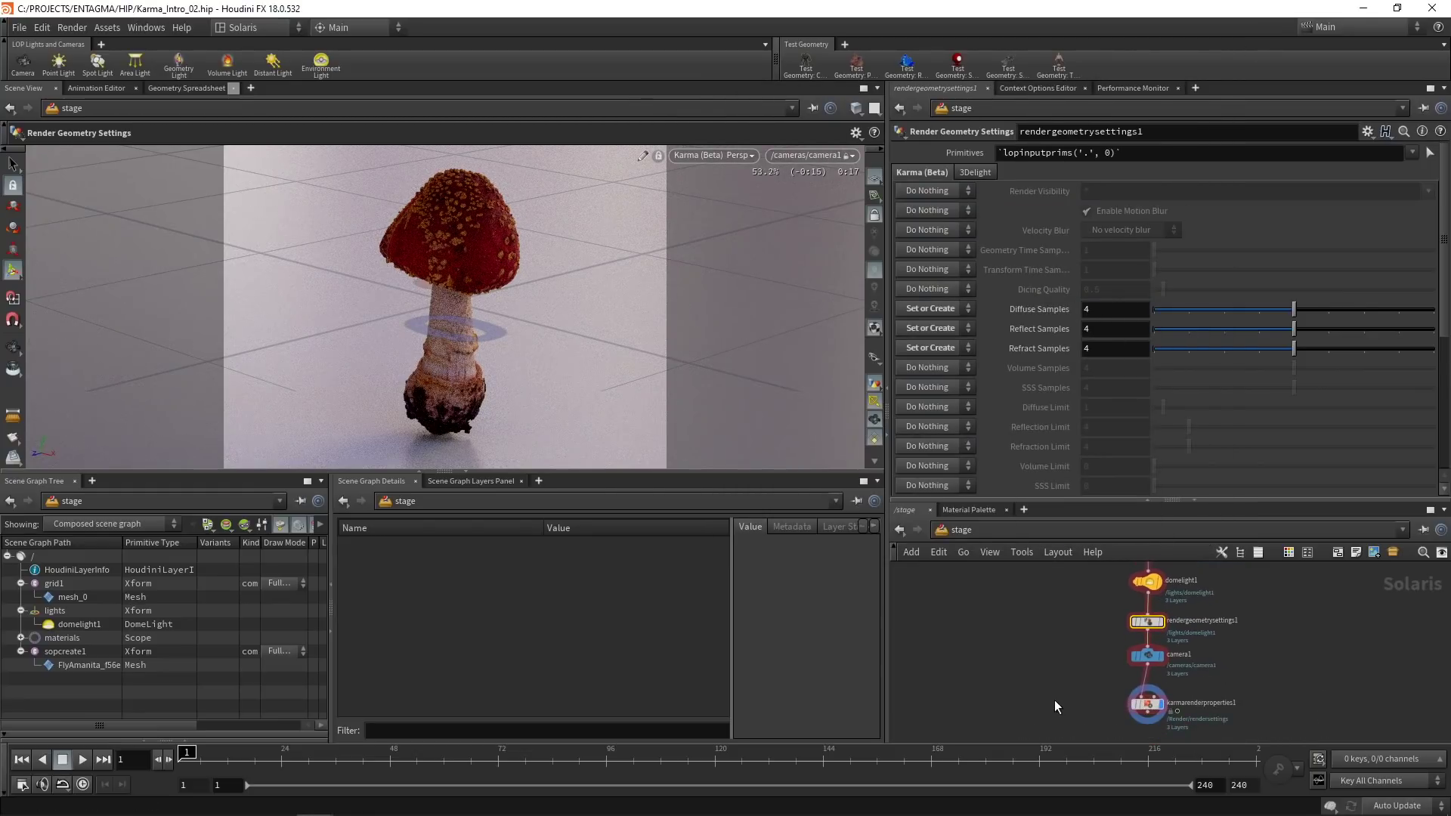
pyautogui.click(1150, 707)
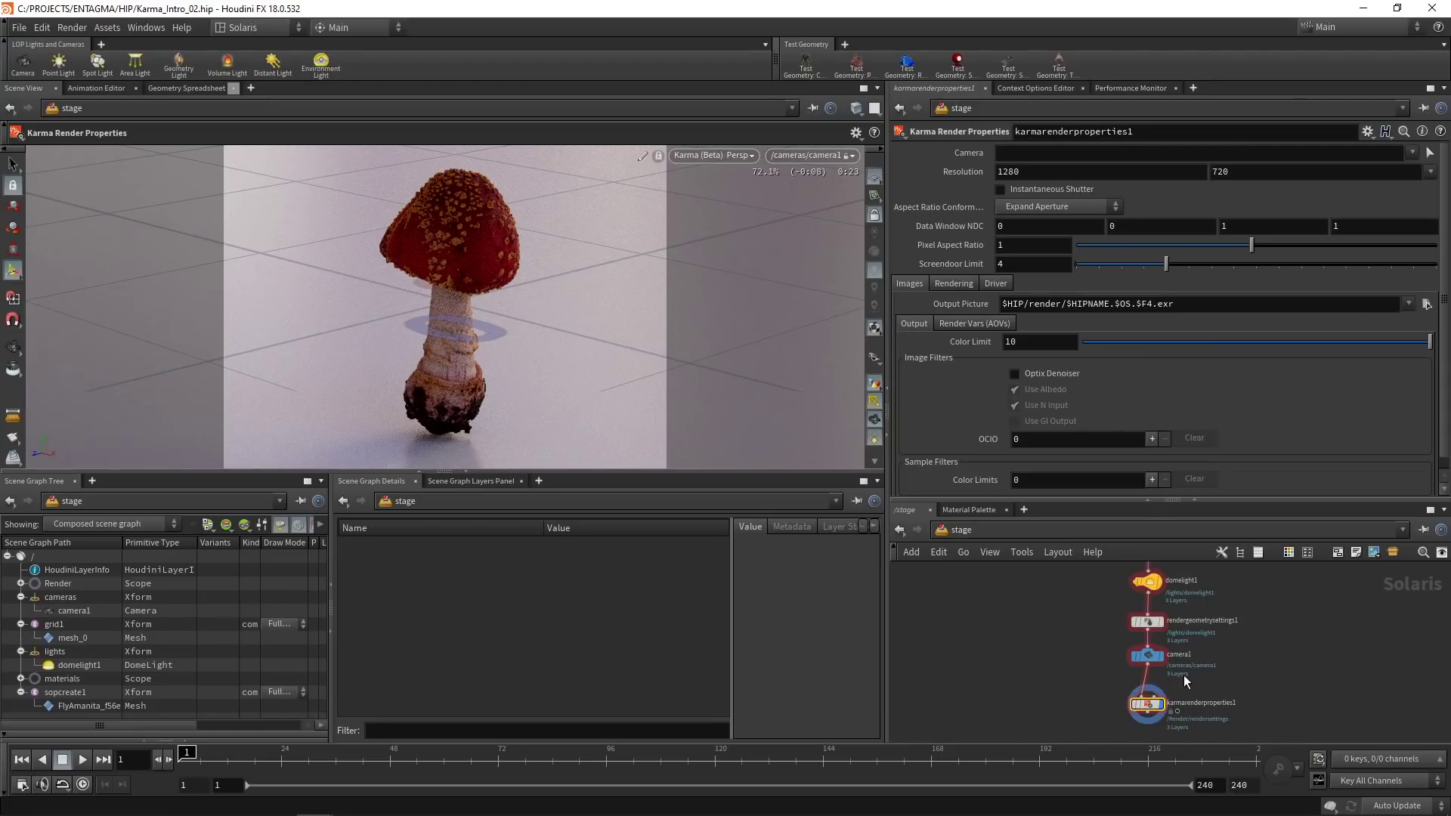
pyautogui.moveTo(1152, 663); pyautogui.dragTo(1046, 151)
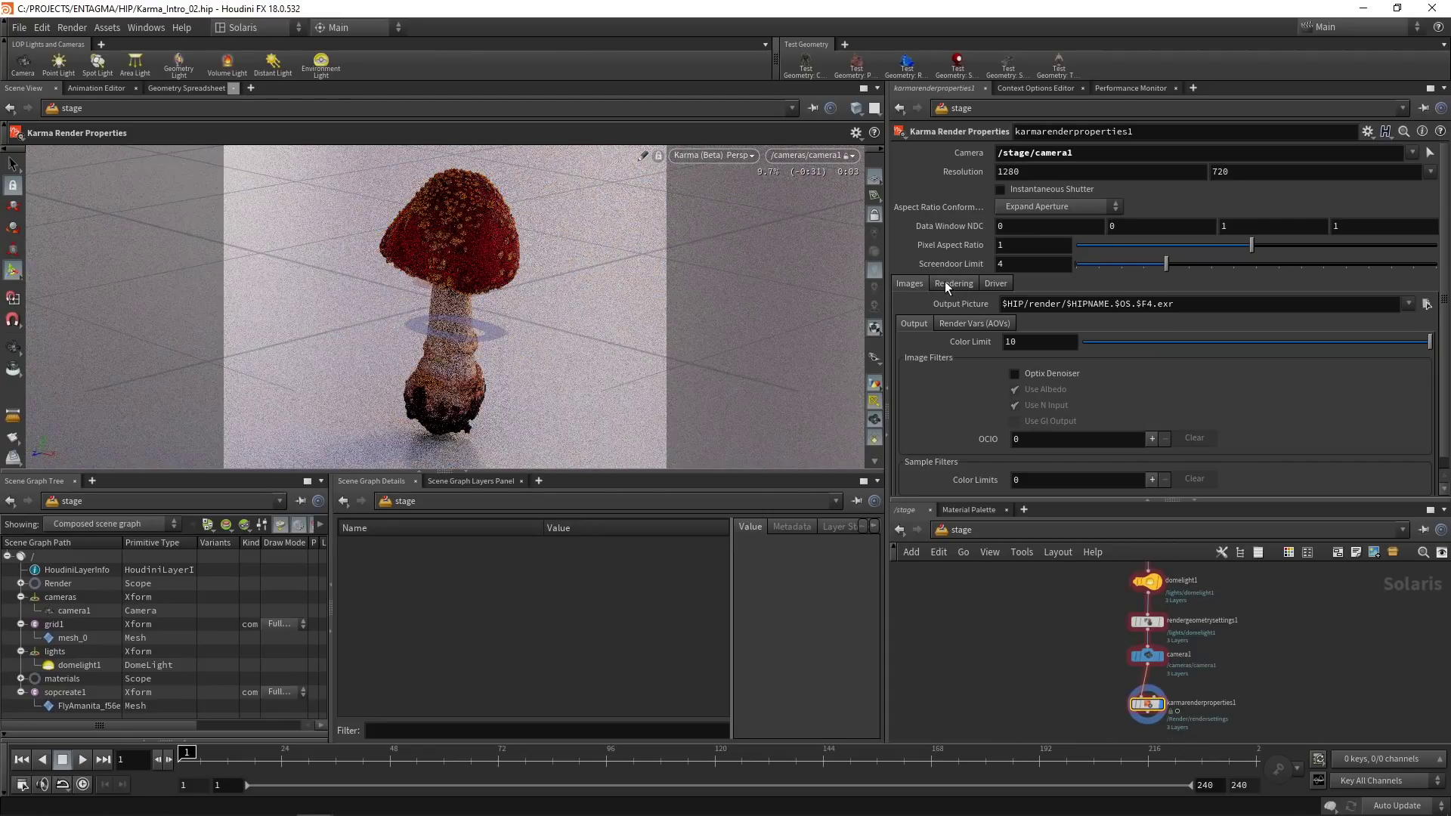
pyautogui.click(946, 282)
pyautogui.click(1004, 301)
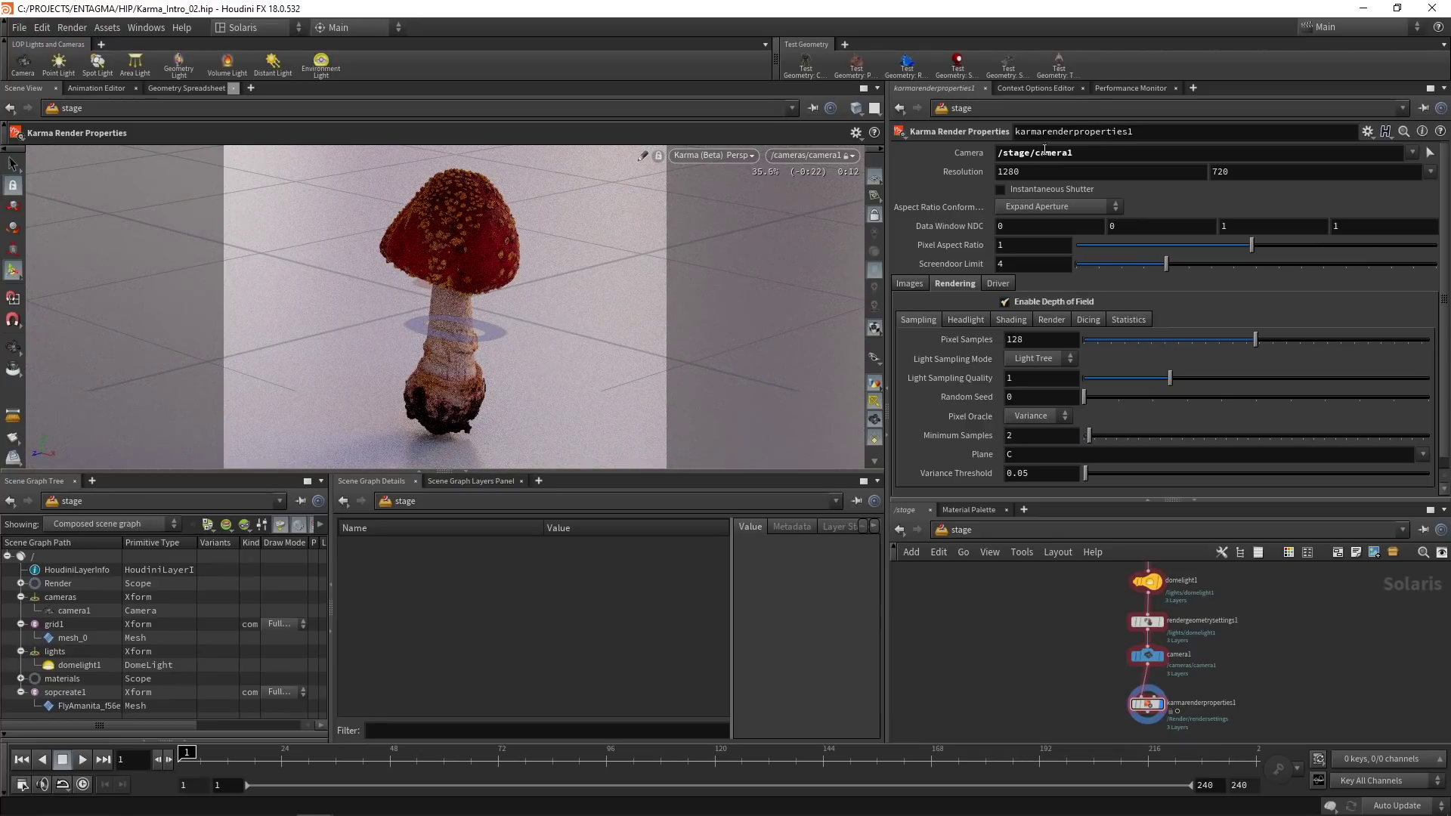
# Step: Clear the render camera field and paste the /stage/camera1 path back in
pyautogui.doubleClick(1047, 155)
pyautogui.hotkey('ctrl', 'c')
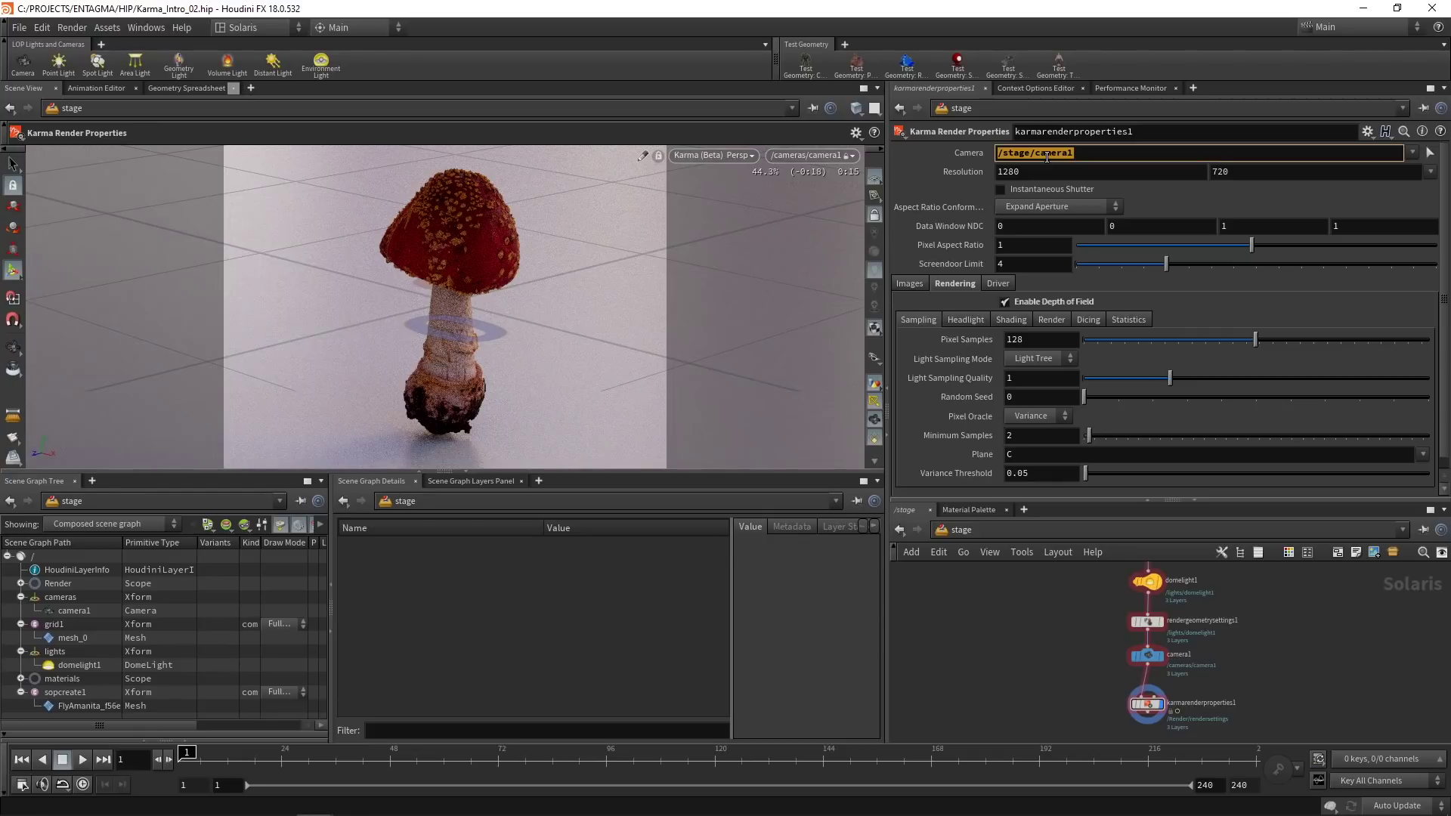
pyautogui.press('BackSpace')
pyautogui.press('Return')
pyautogui.click(1093, 160)
pyautogui.hotkey('ctrl', 'v')
# Step: Lower camera1's F-Stop from 128 to 12
pyautogui.click(1147, 654)
pyautogui.click(1126, 271)
pyautogui.press('BackSpace')
pyautogui.press('Return')
pyautogui.click(1147, 704)
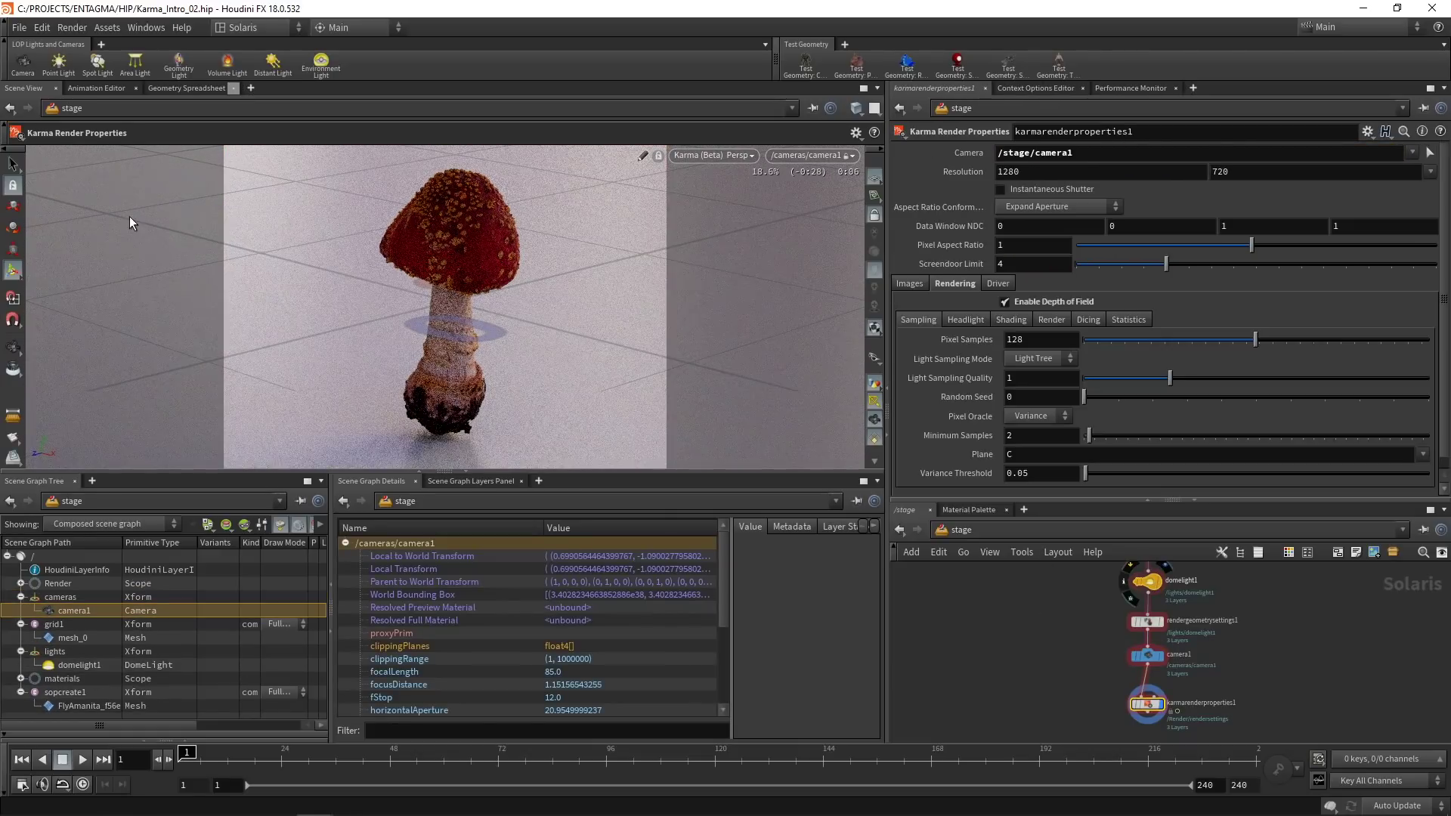
# Step: Jump to the /obj network and then back to /stage
pyautogui.click(76, 109)
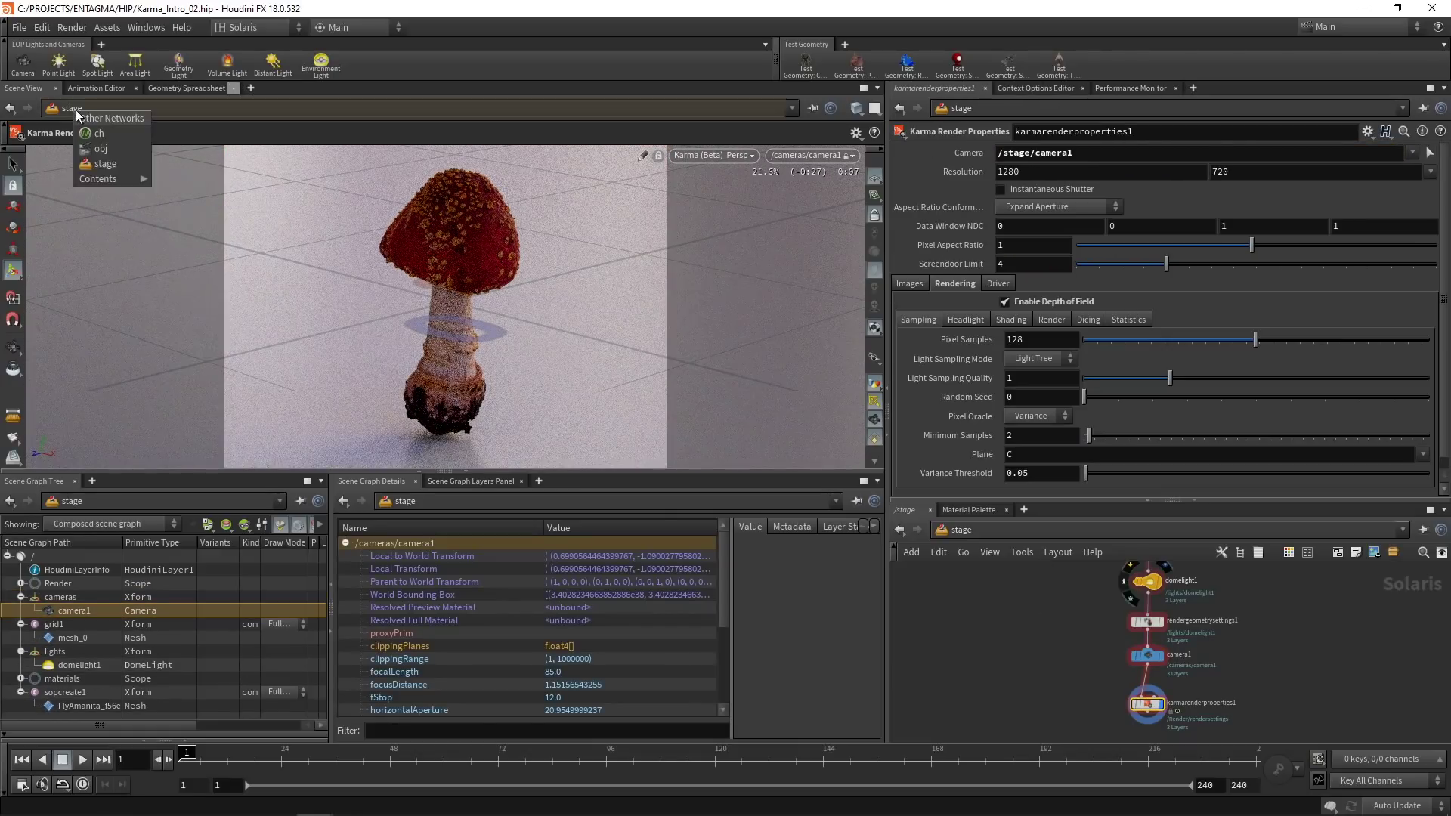
pyautogui.click(93, 154)
pyautogui.click(53, 109)
pyautogui.click(74, 157)
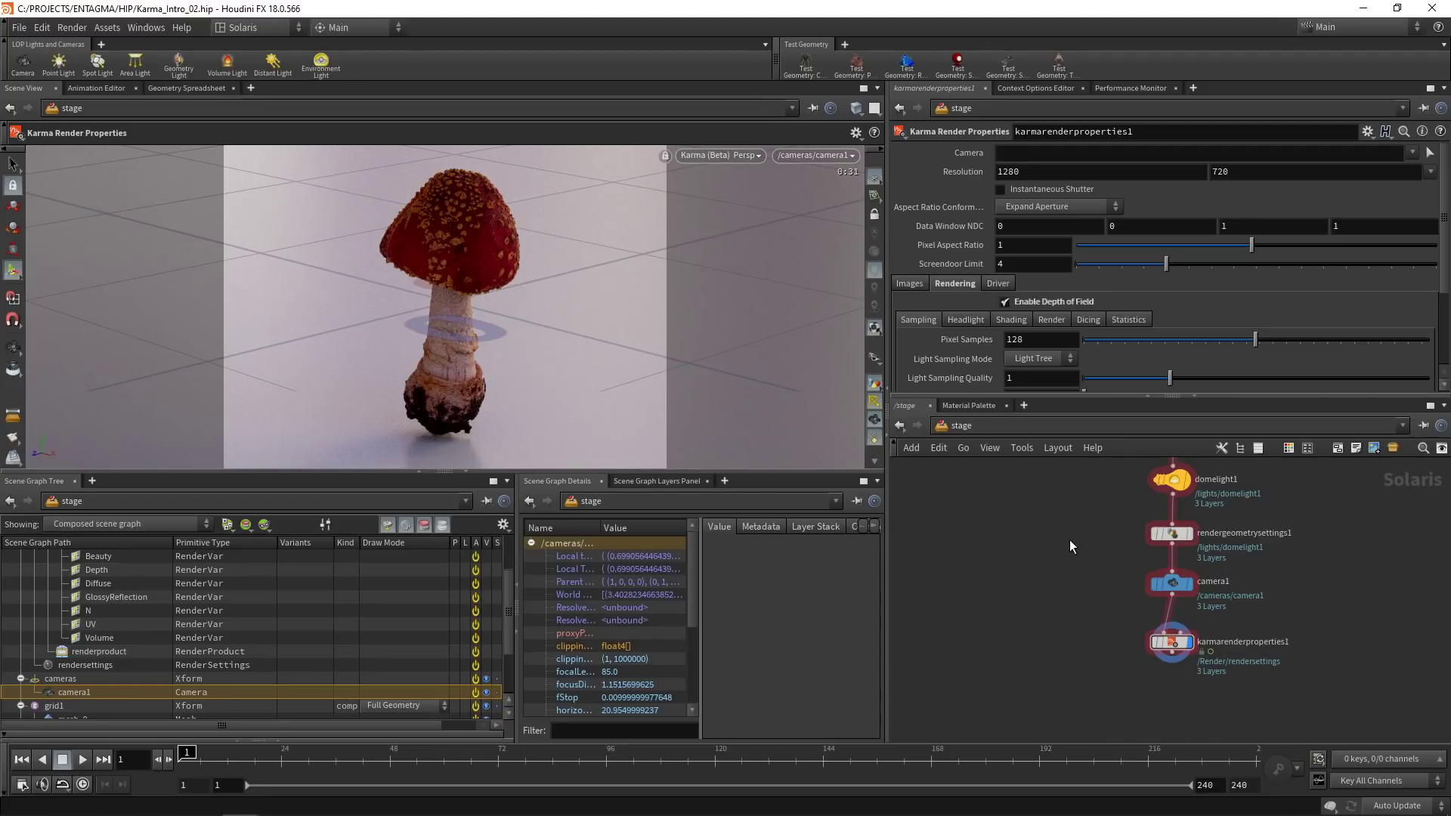
# Step: Set domelight1's Intensity to 2
pyautogui.moveTo(1072, 530); pyautogui.dragTo(1069, 590, button='middle')
pyautogui.click(1173, 543)
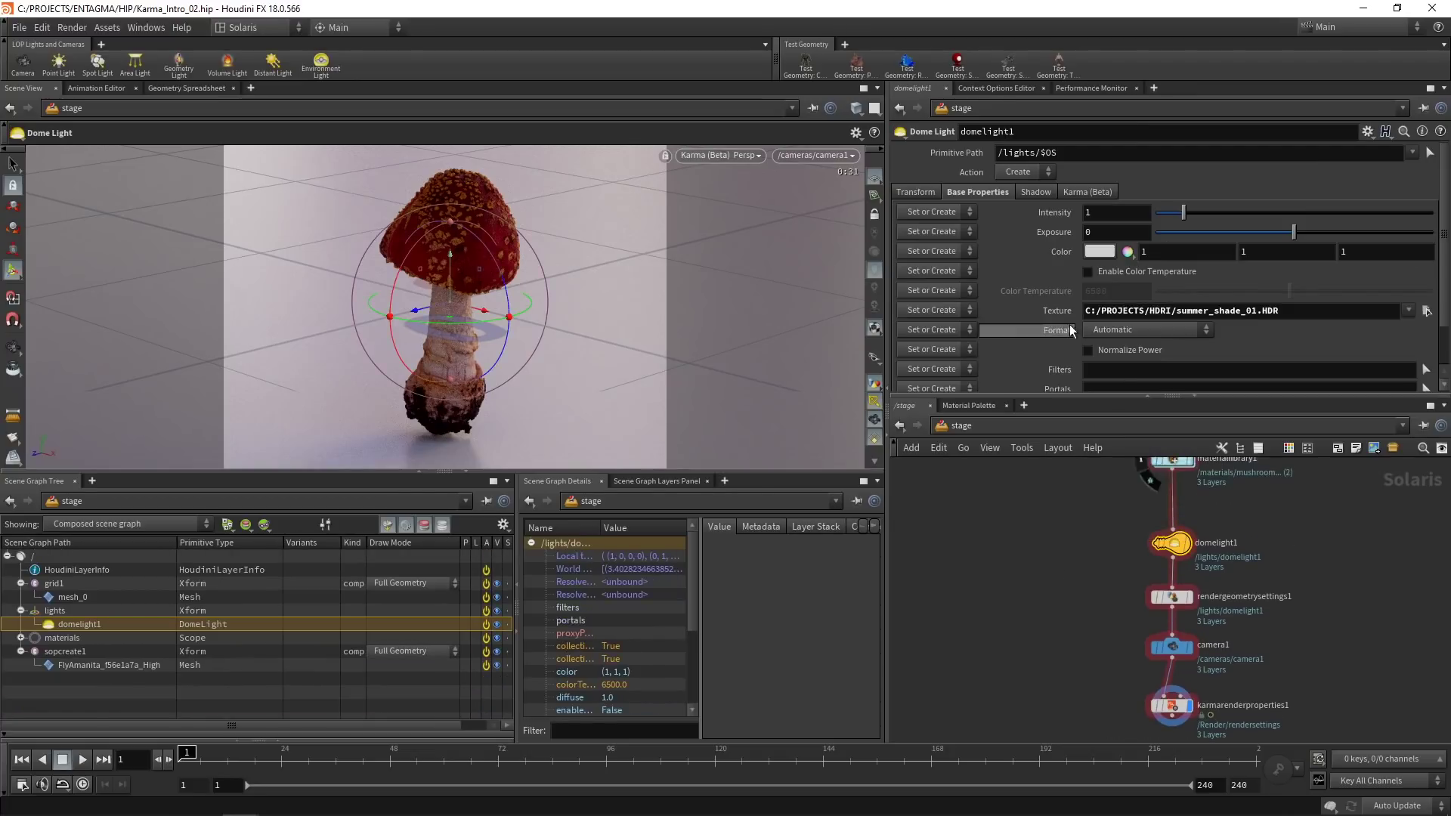
pyautogui.doubleClick(1092, 212)
pyautogui.write('2')
pyautogui.press('Return')
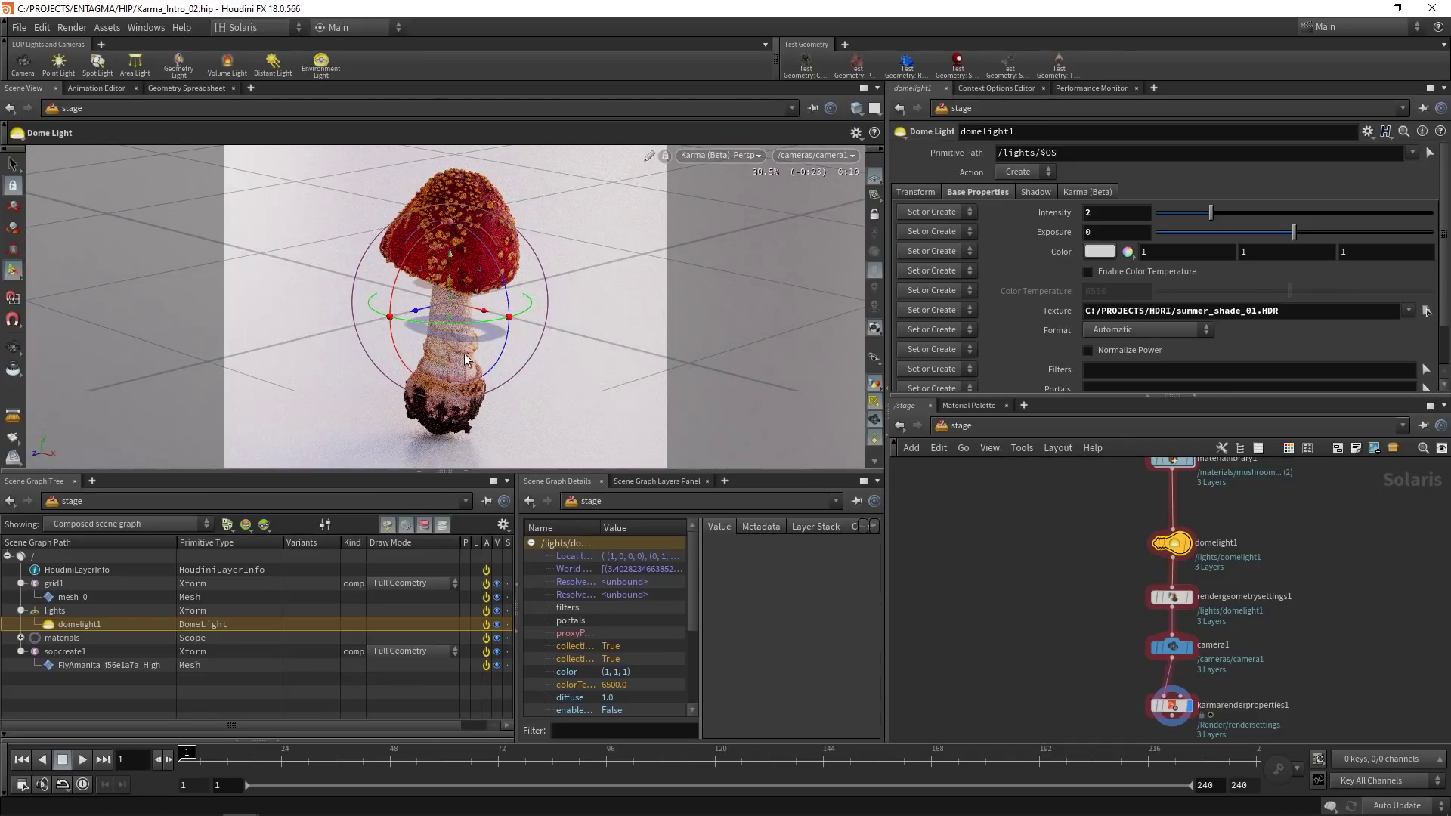
# Step: Inside materiallibrary1, set the mushroom Principled Shader's Subsurface amount to 1
pyautogui.moveTo(1179, 463); pyautogui.dragTo(1165, 547, button='middle')
pyautogui.doubleClick(1162, 540)
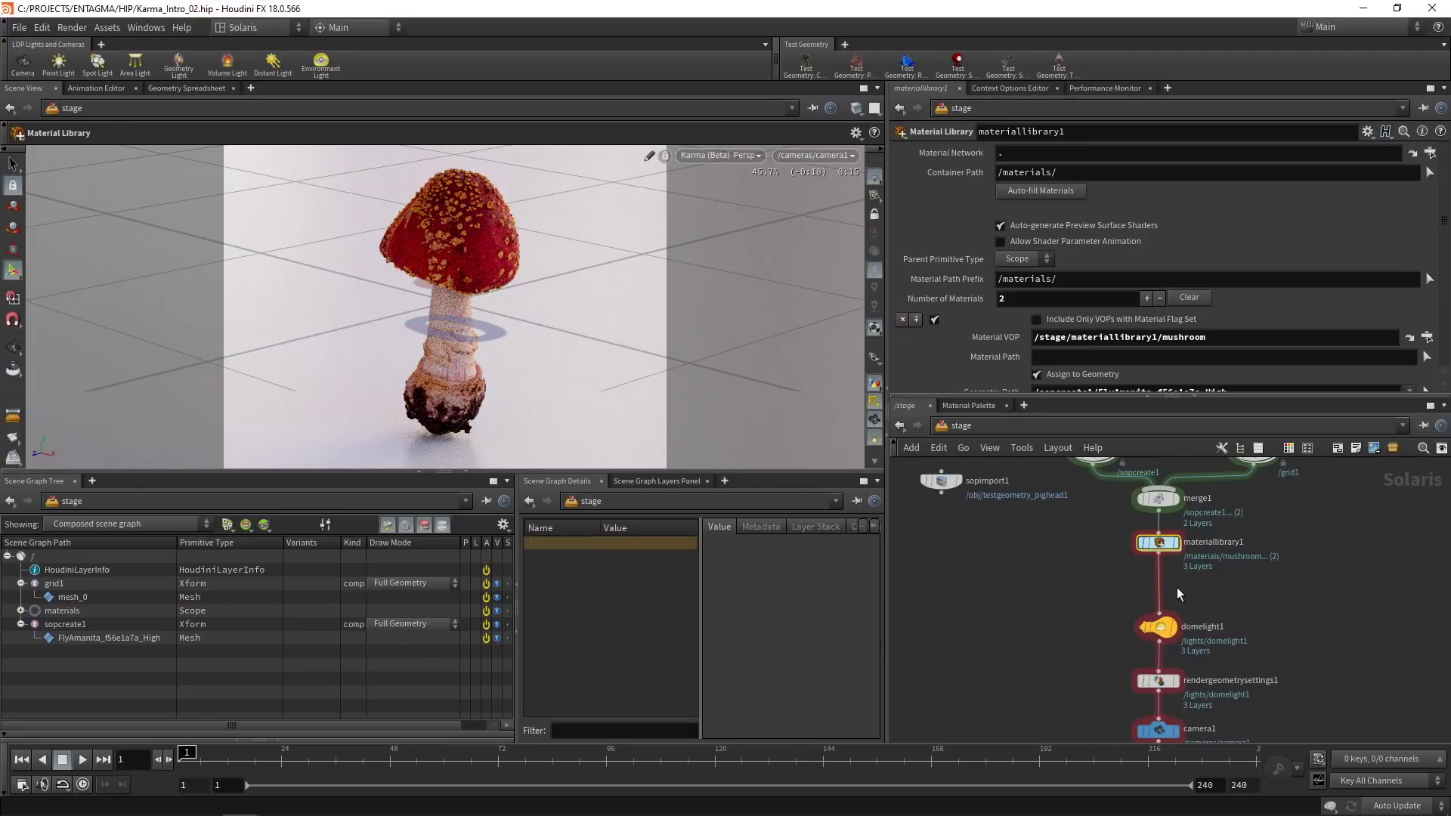
pyautogui.click(1259, 537)
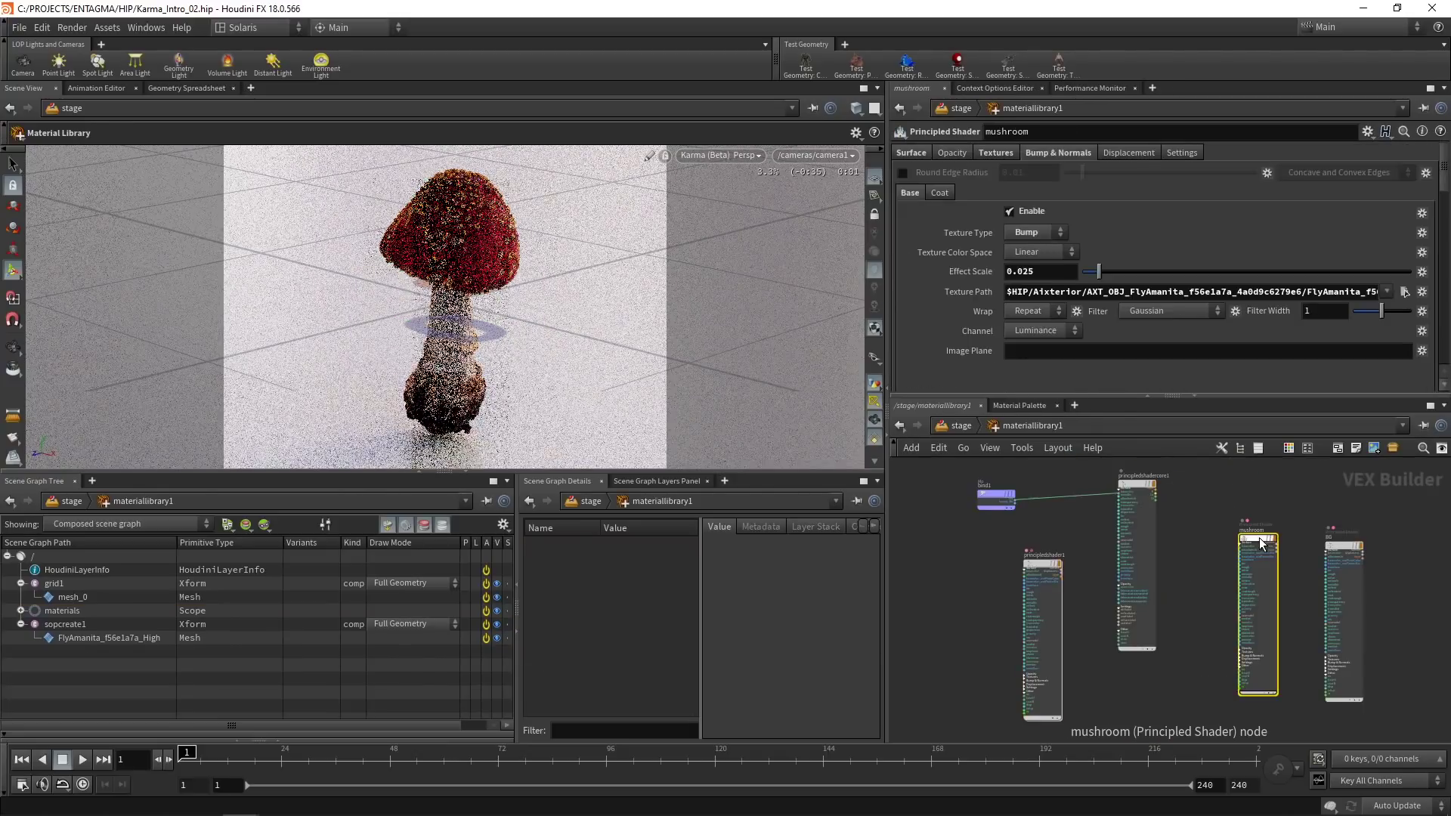
pyautogui.click(911, 153)
pyautogui.moveTo(1171, 396); pyautogui.dragTo(1172, 601)
pyautogui.scroll(-10, 1436, 409)
pyautogui.click(1035, 314)
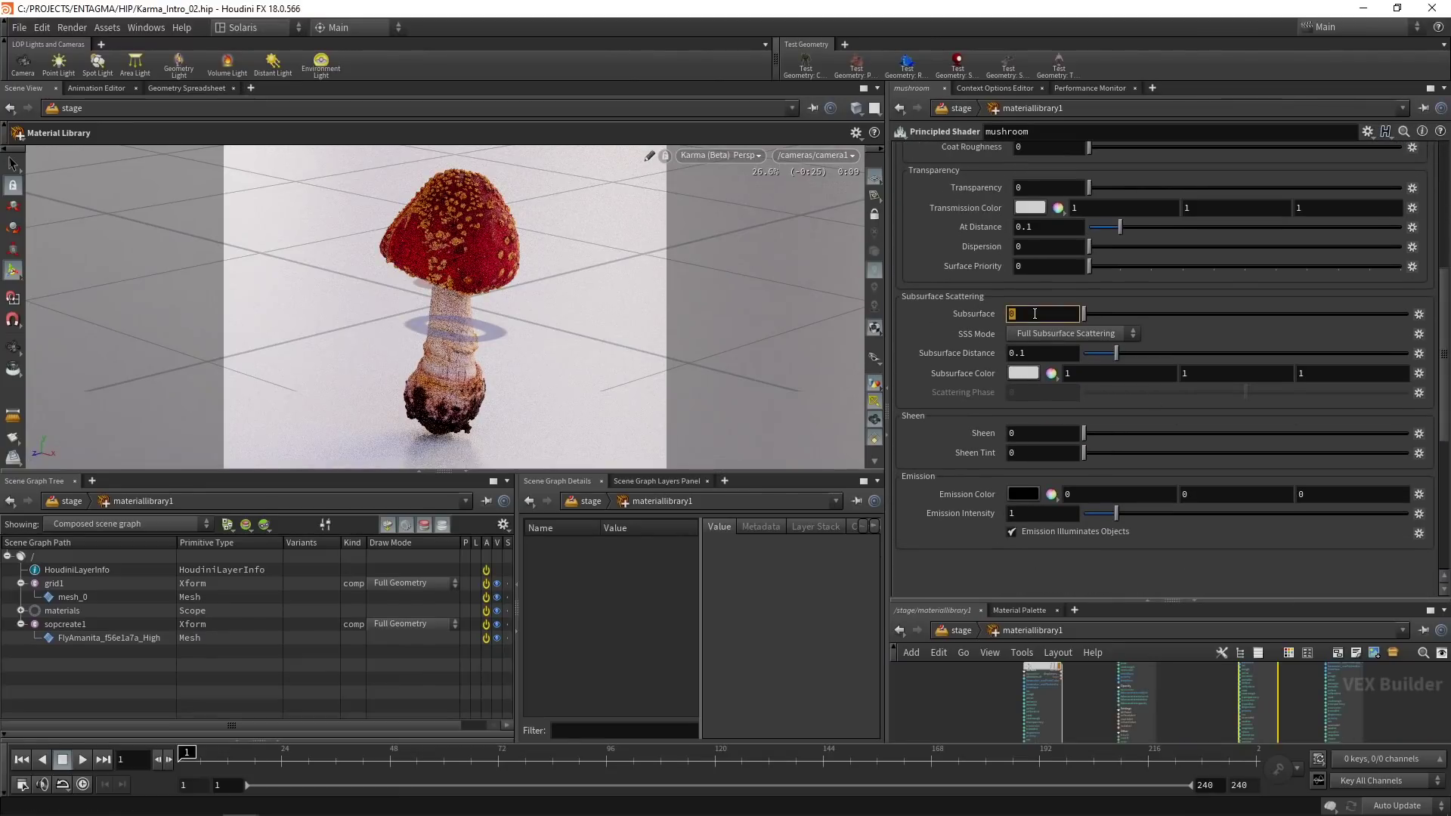
pyautogui.write('1')
pyautogui.press('Return')
# Step: Set the SSS mode to Random Walk (Karma) with a Subsurface Distance of 0.01
pyautogui.click(1102, 335)
pyautogui.press('Escape')
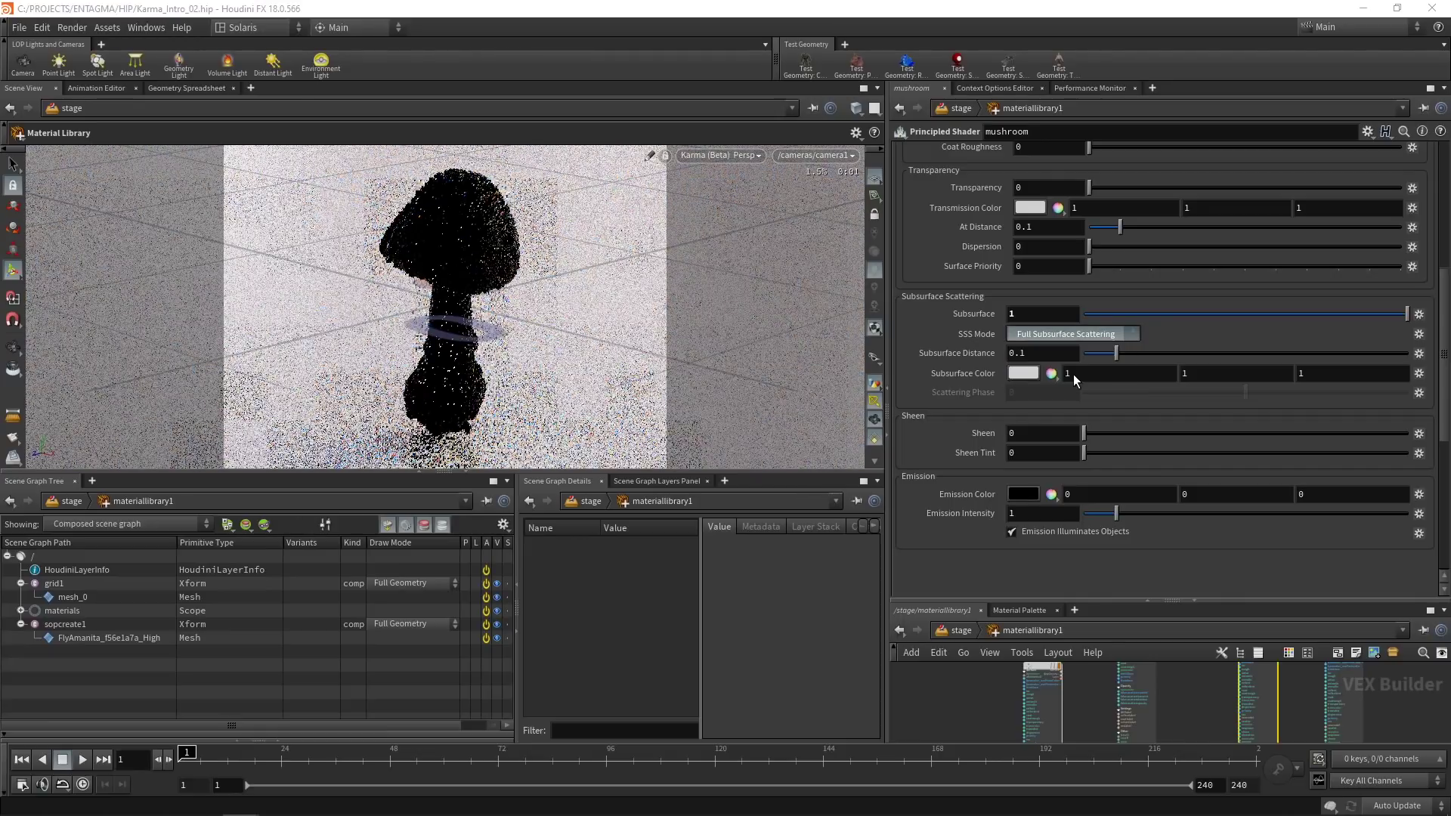
pyautogui.click(1073, 333)
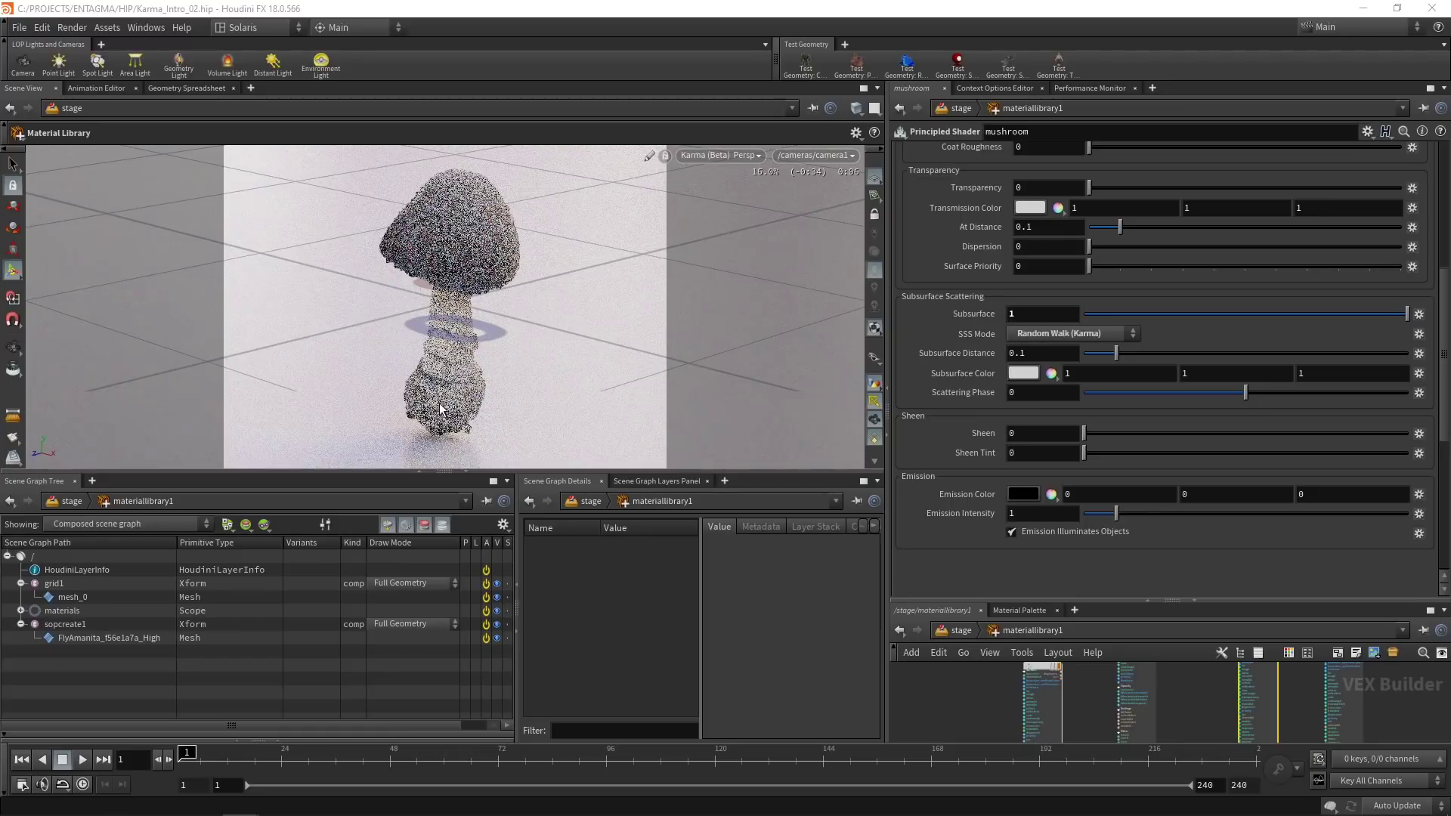
pyautogui.click(1047, 352)
pyautogui.press('BackSpace')
pyautogui.write('01')
pyautogui.press('Return')
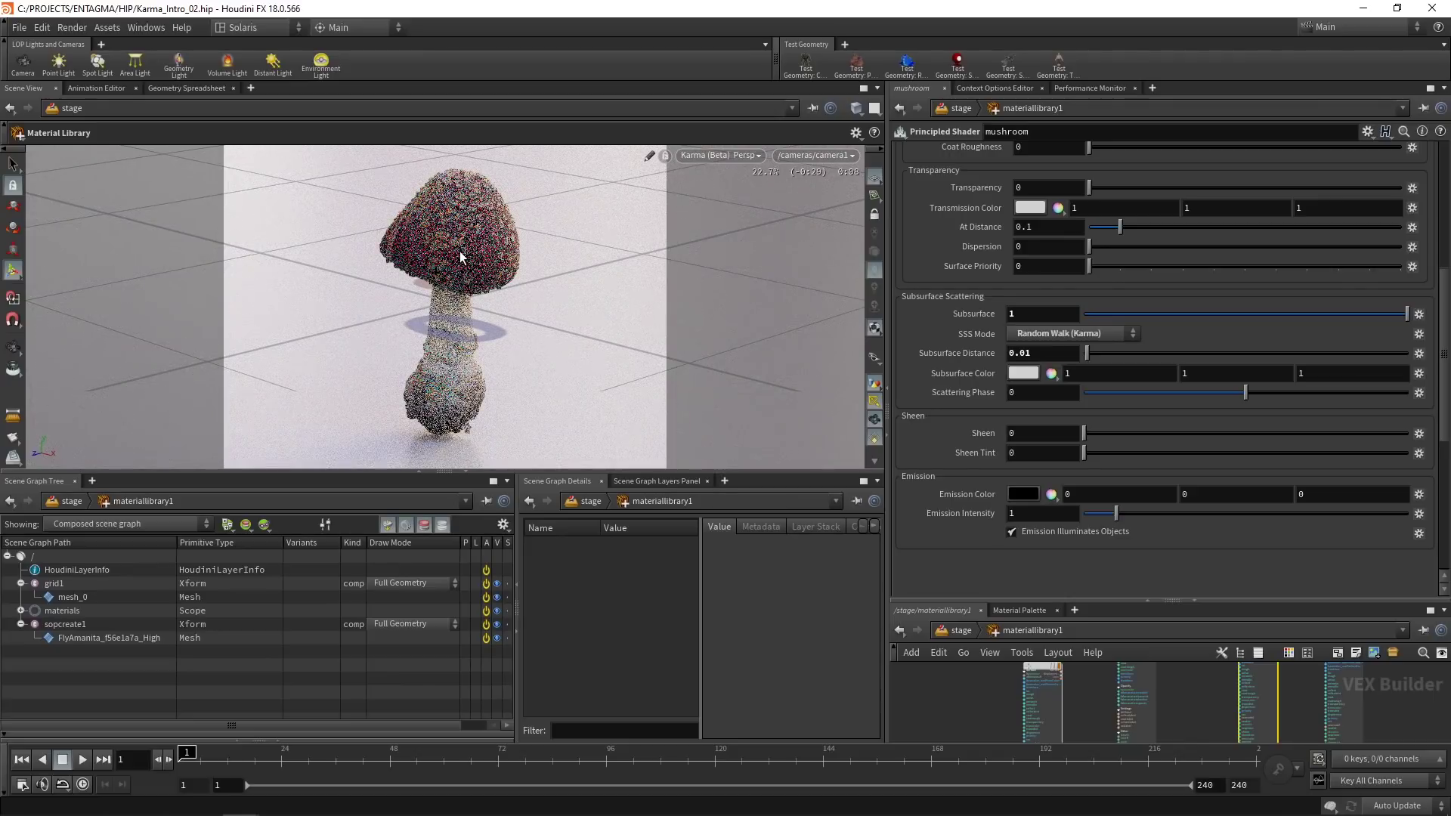
# Step: Load the FlyAmanita Albedo.jpg image as the mushroom shader's Subsurface Color texture
pyautogui.scroll(5, 1039, 151)
pyautogui.click(994, 152)
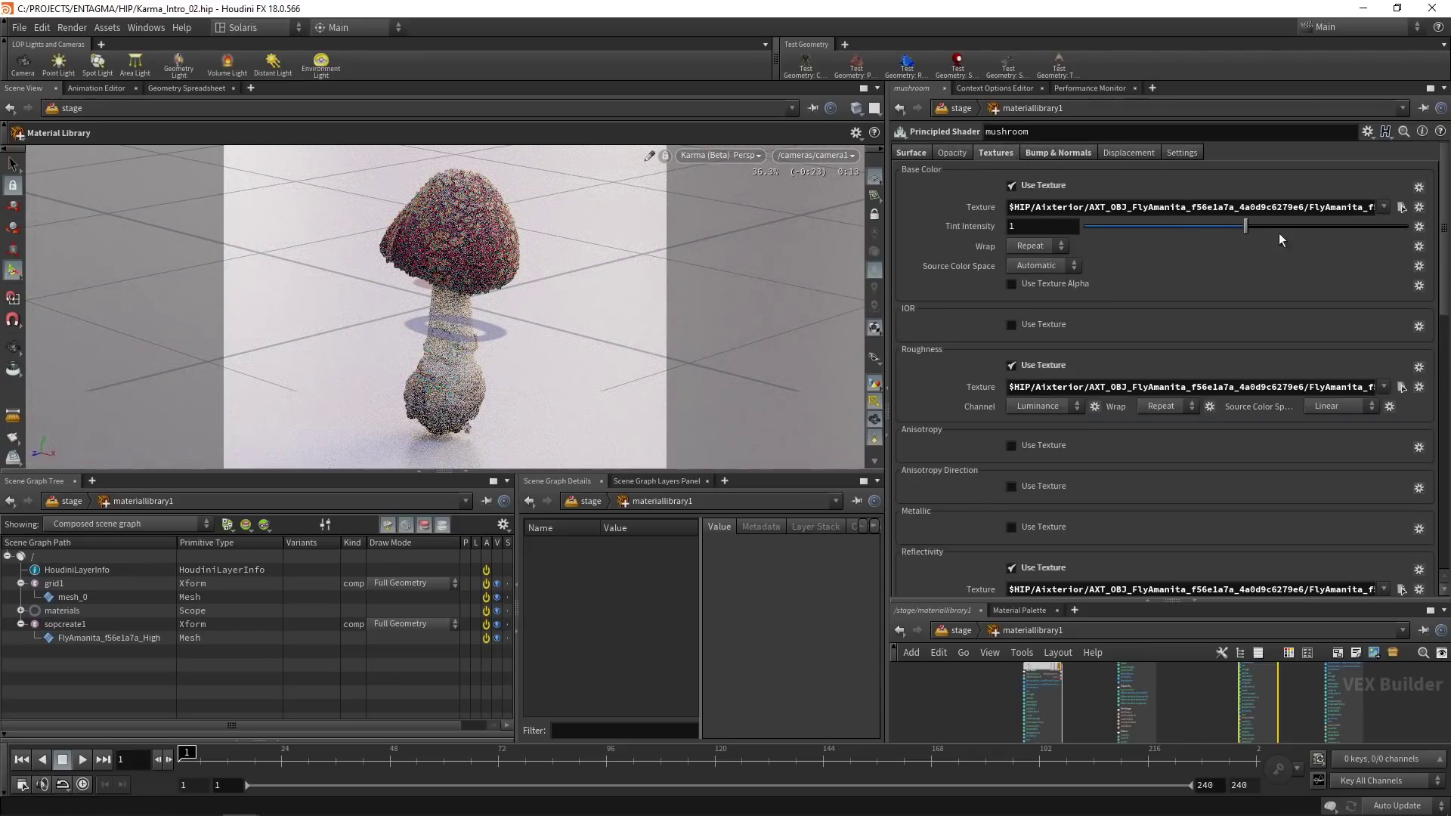
pyautogui.scroll(-15, 981, 351)
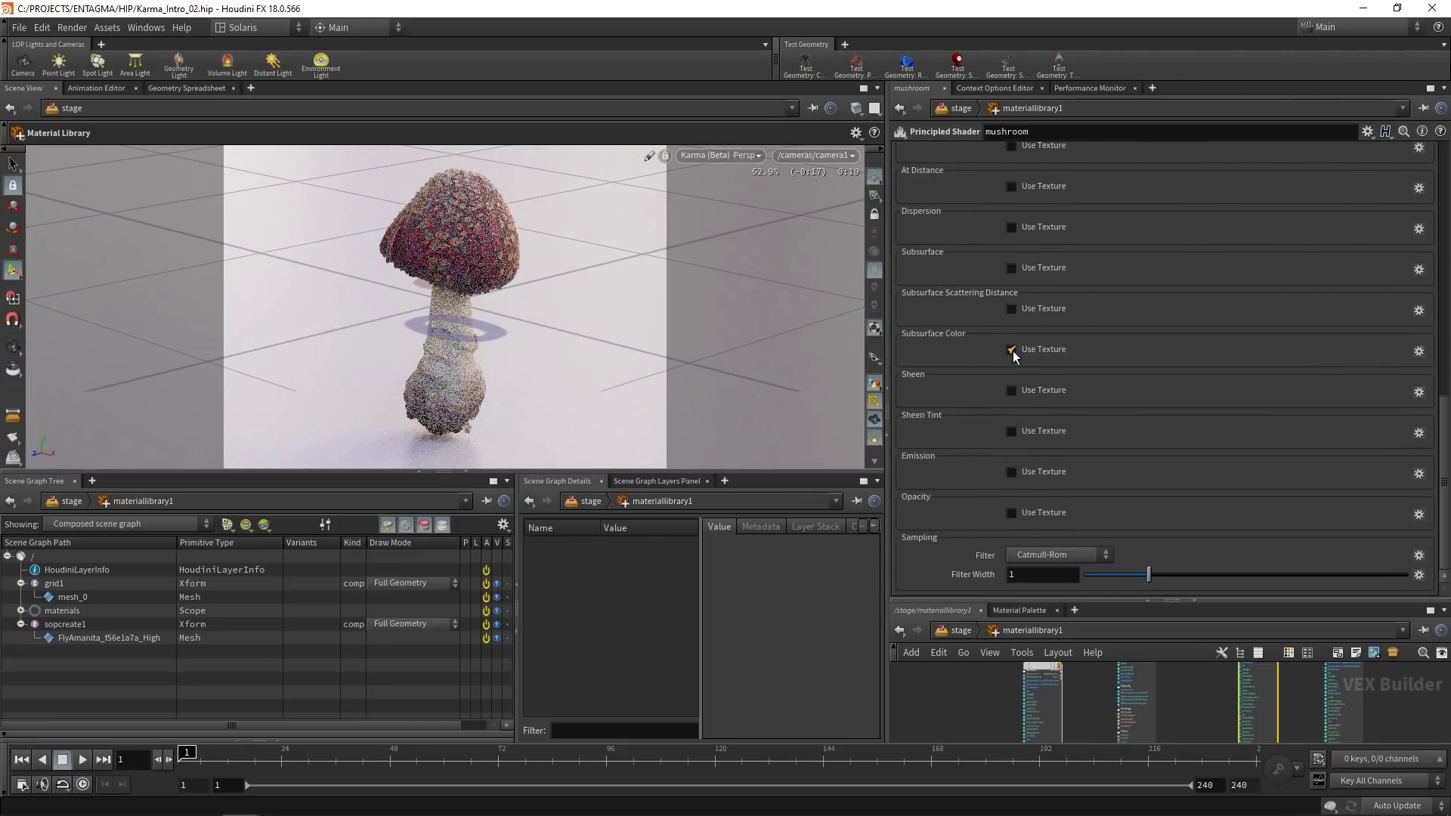
pyautogui.click(1400, 341)
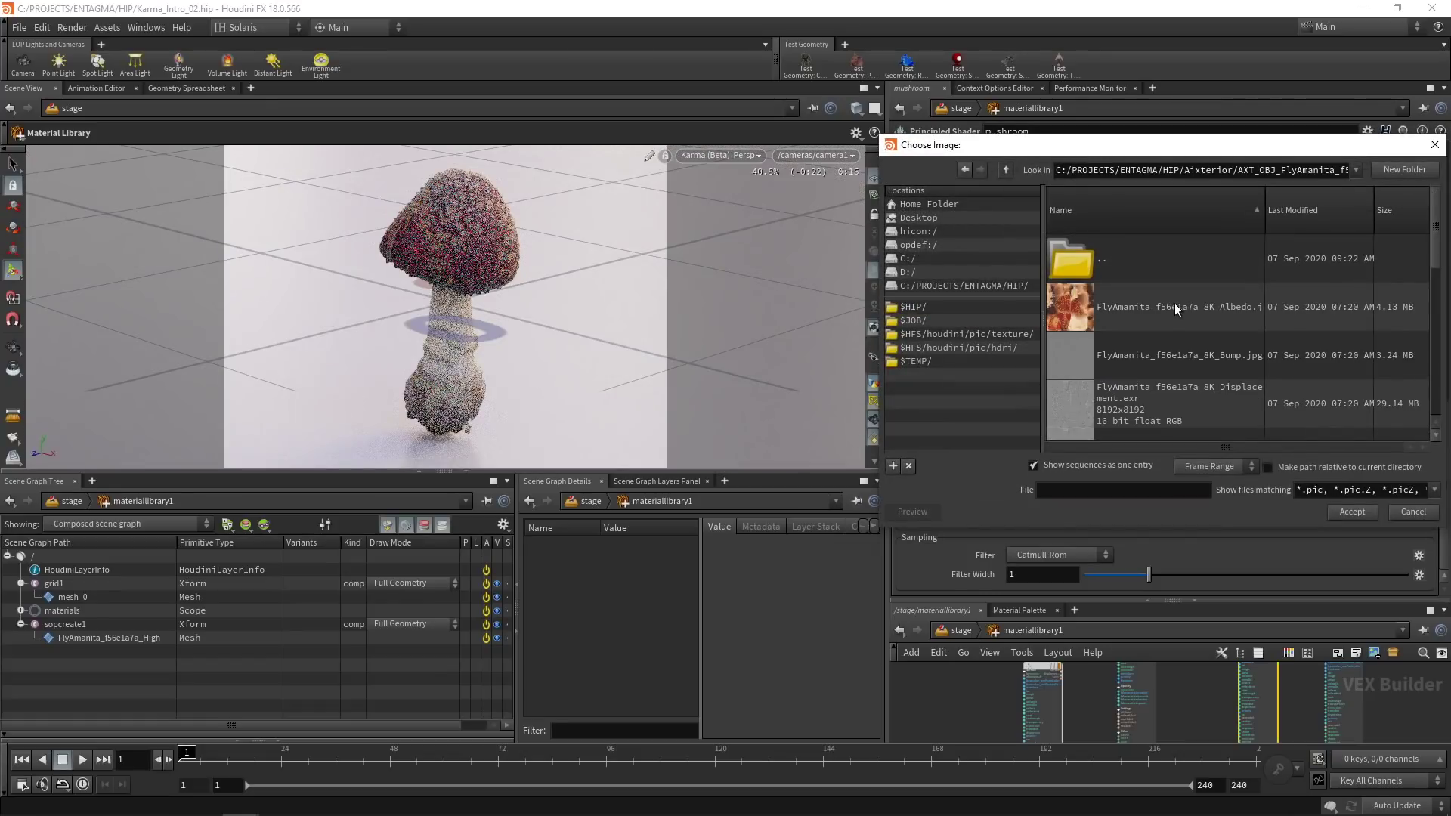
pyautogui.click(1174, 302)
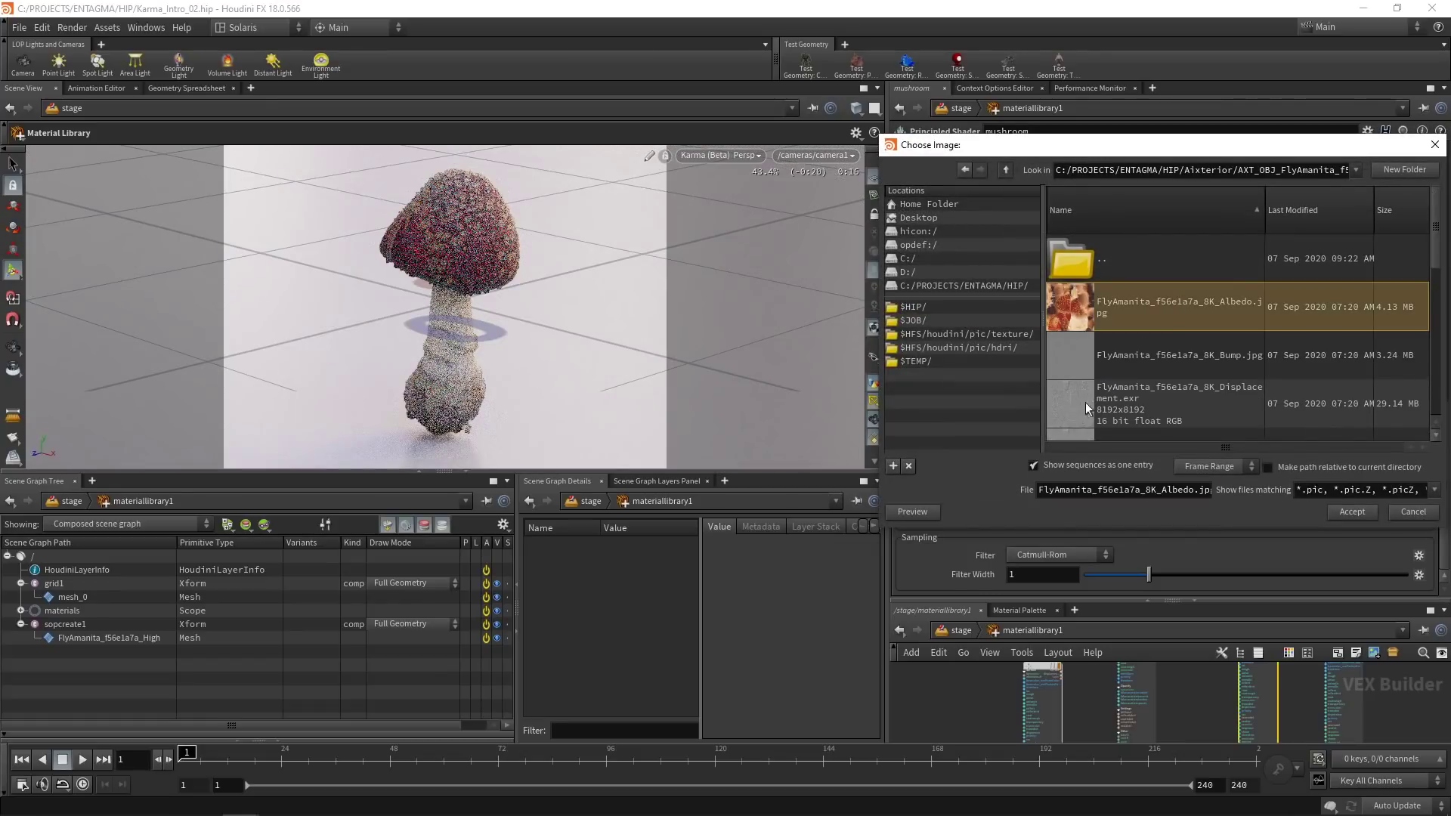
pyautogui.click(1049, 466)
pyautogui.doubleClick(1153, 338)
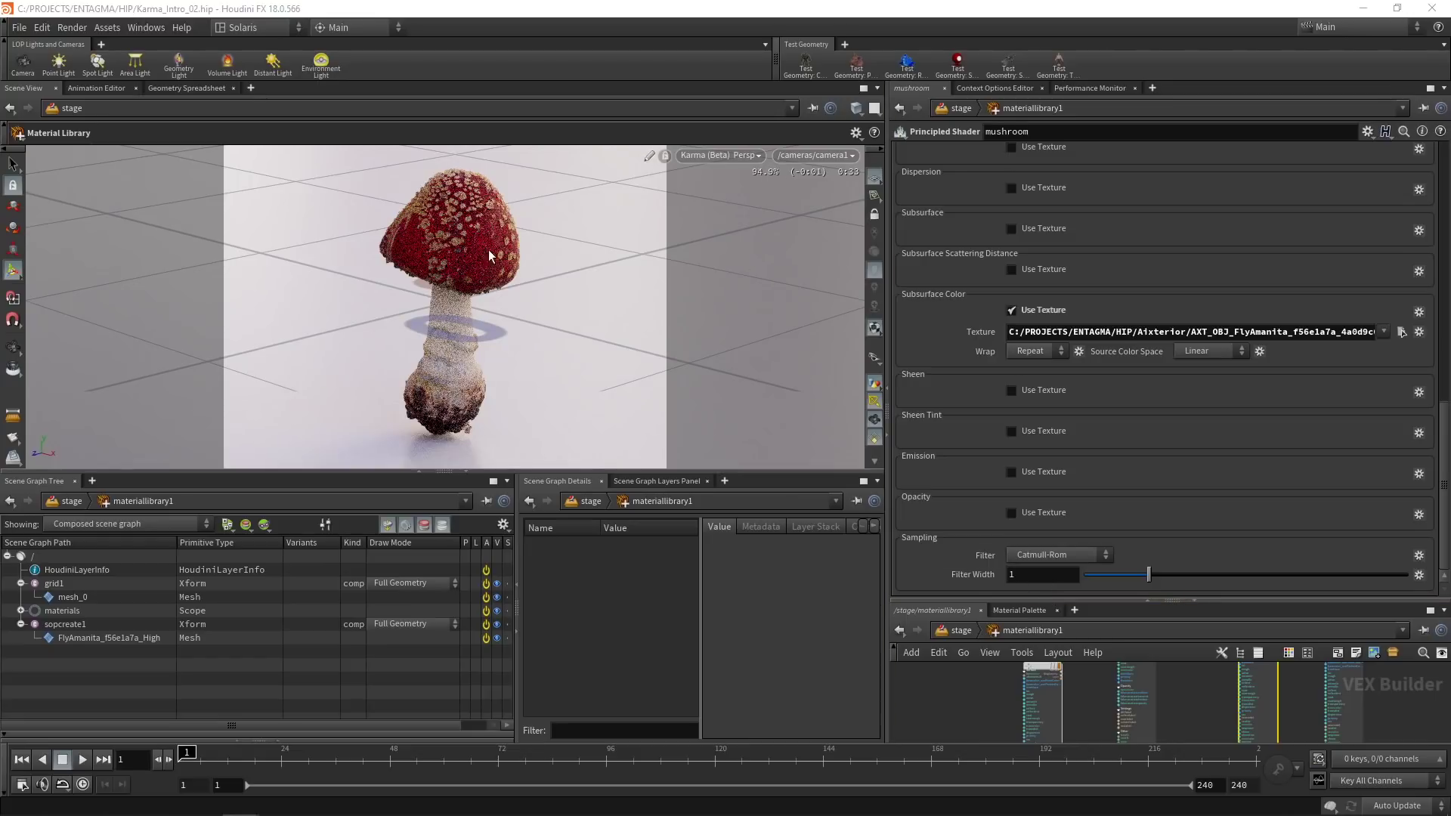
# Step: On karmarenderproperties1, set Pixel Samples to 1024 and Variance Threshold to 0.025
pyautogui.moveTo(1017, 601); pyautogui.dragTo(1017, 505)
pyautogui.press('u')
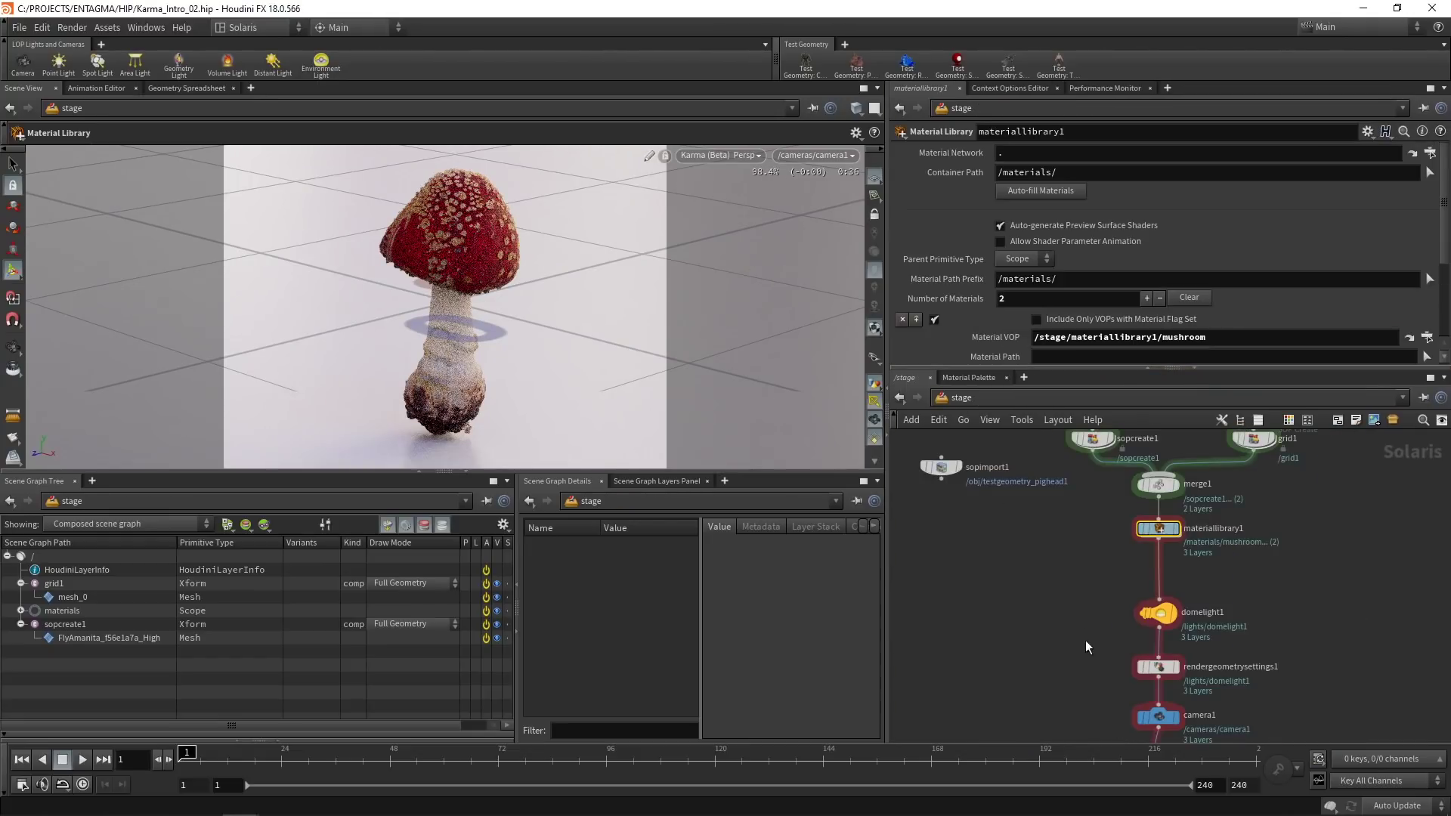
pyautogui.scroll(-2, 1046, 622)
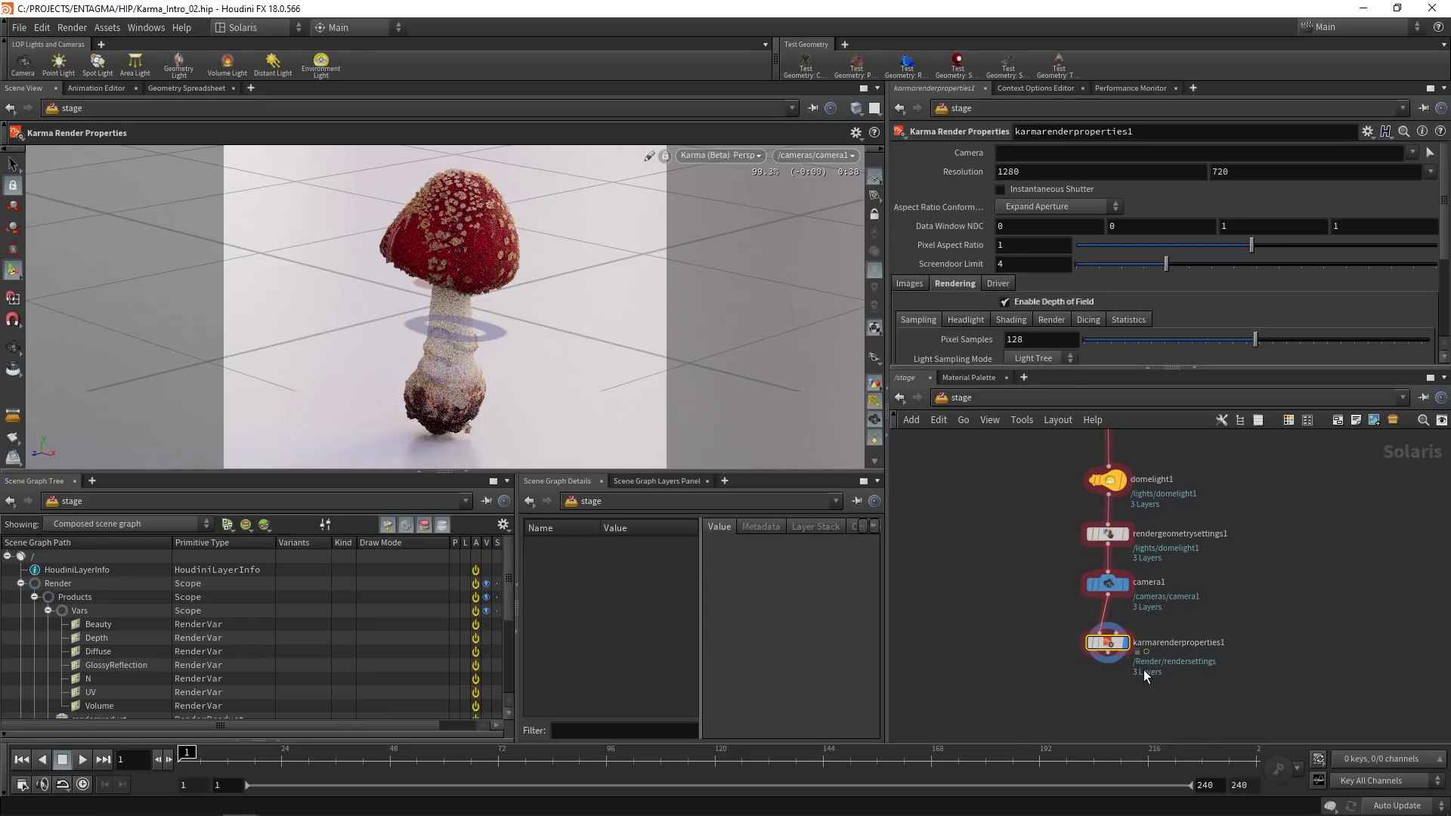
pyautogui.moveTo(1009, 371); pyautogui.dragTo(1013, 520)
pyautogui.doubleClick(1018, 340)
pyautogui.write('1024')
pyautogui.press('Return')
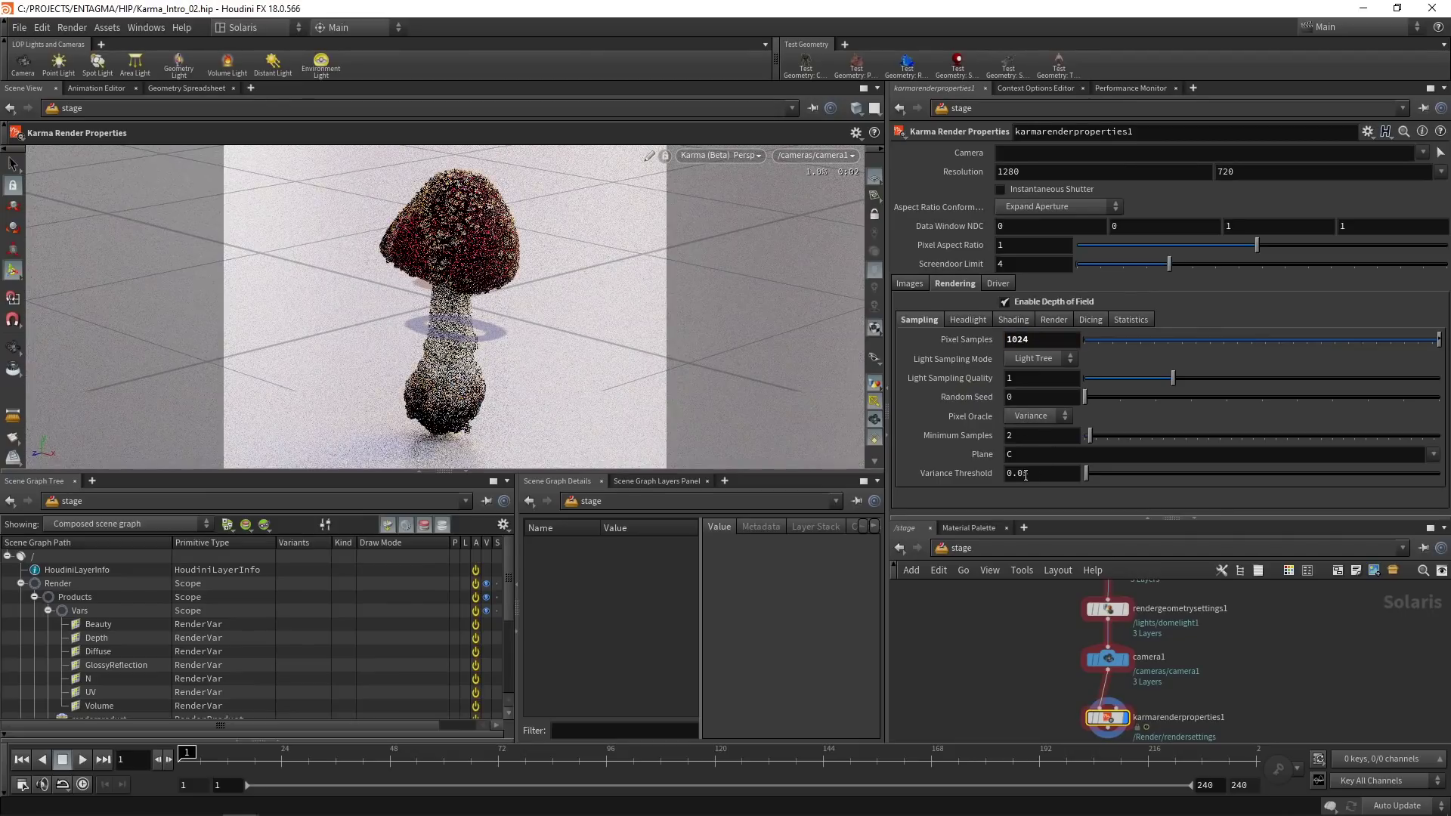
pyautogui.click(1049, 473)
pyautogui.press('Left')
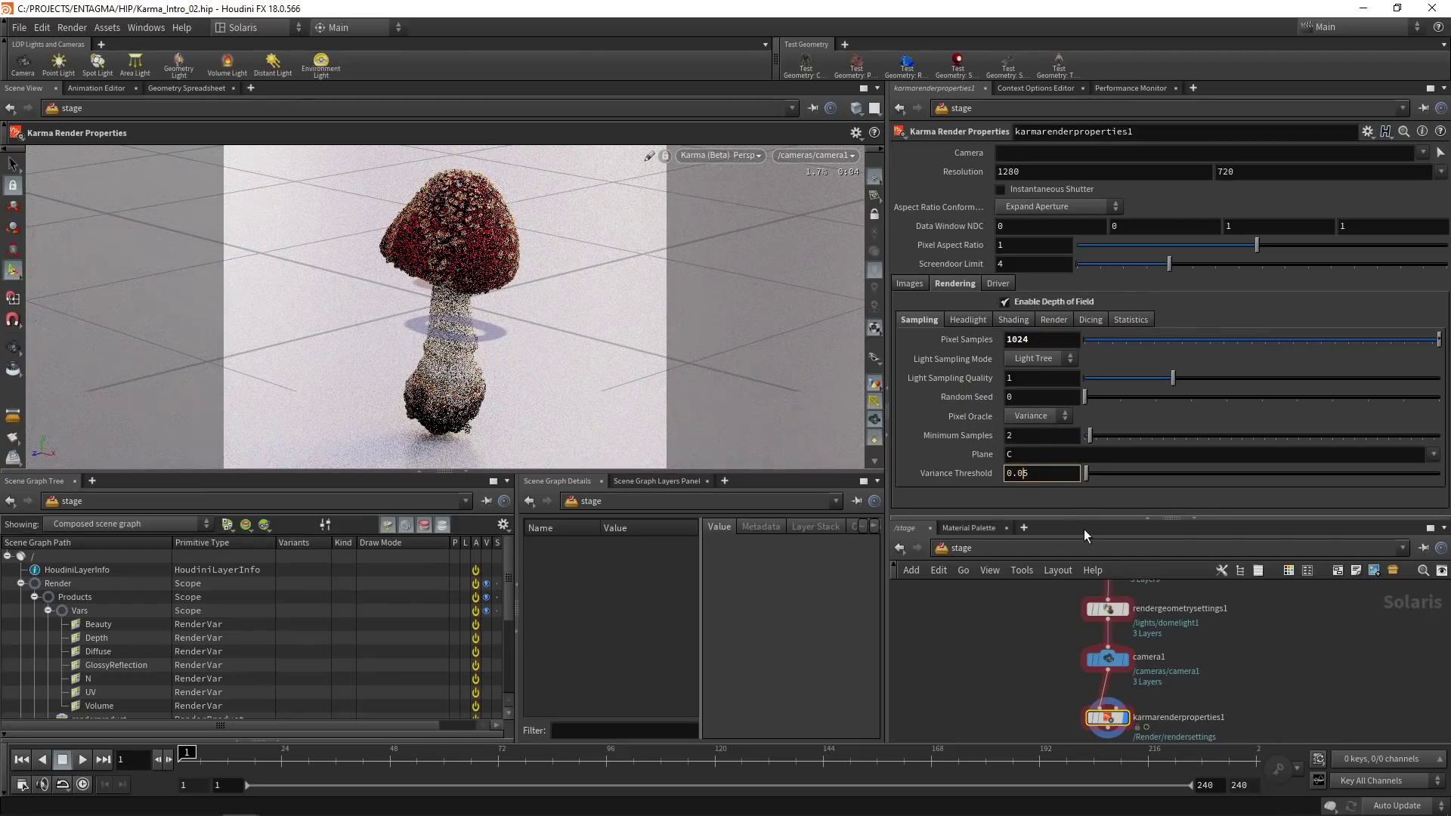
pyautogui.write('2')
pyautogui.press('Return')
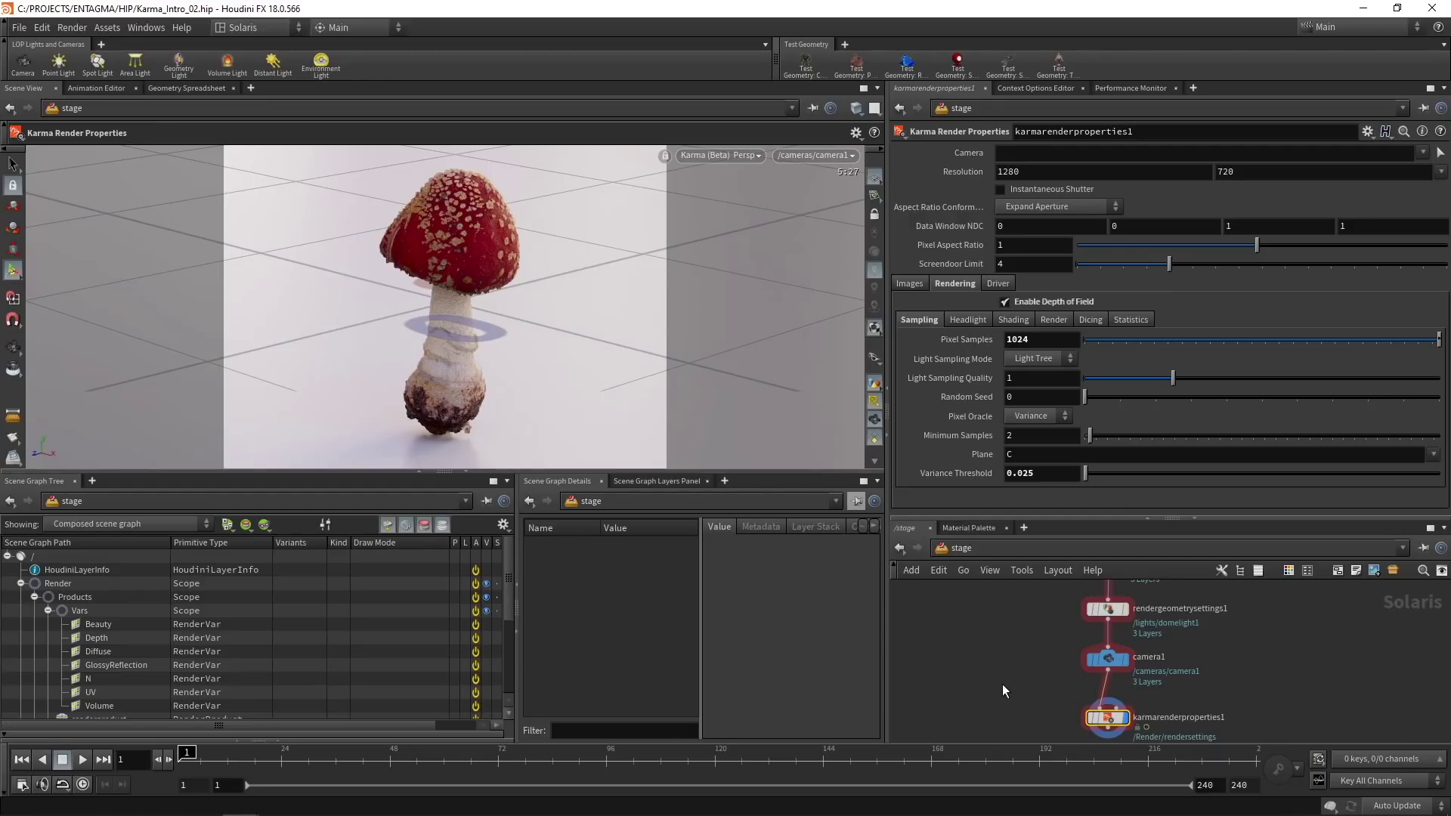
# Step: In materiallibrary1, turn off the mushroom shader's Subsurface Color texture
pyautogui.click(1108, 609)
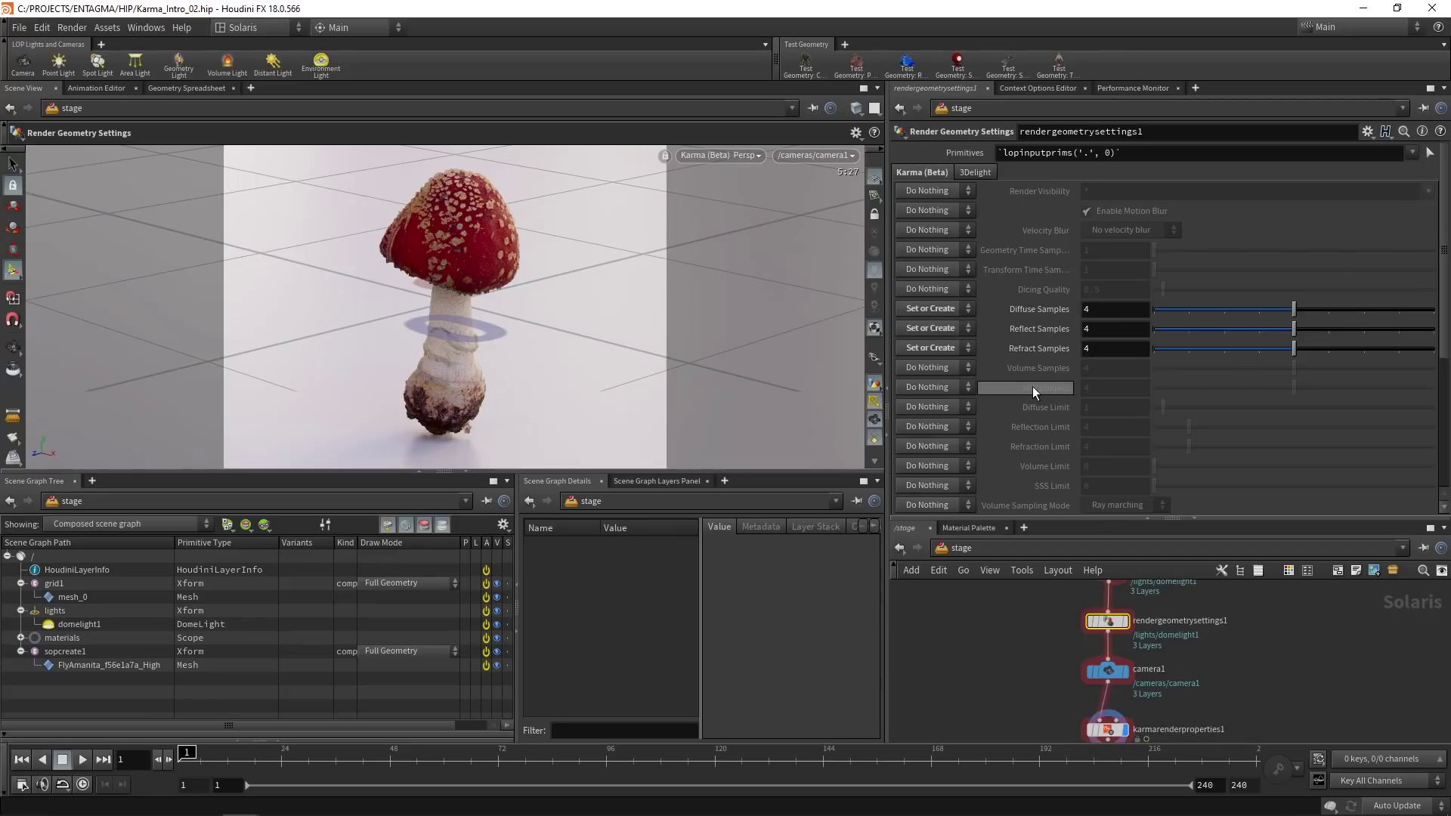
pyautogui.scroll(3, 1059, 641)
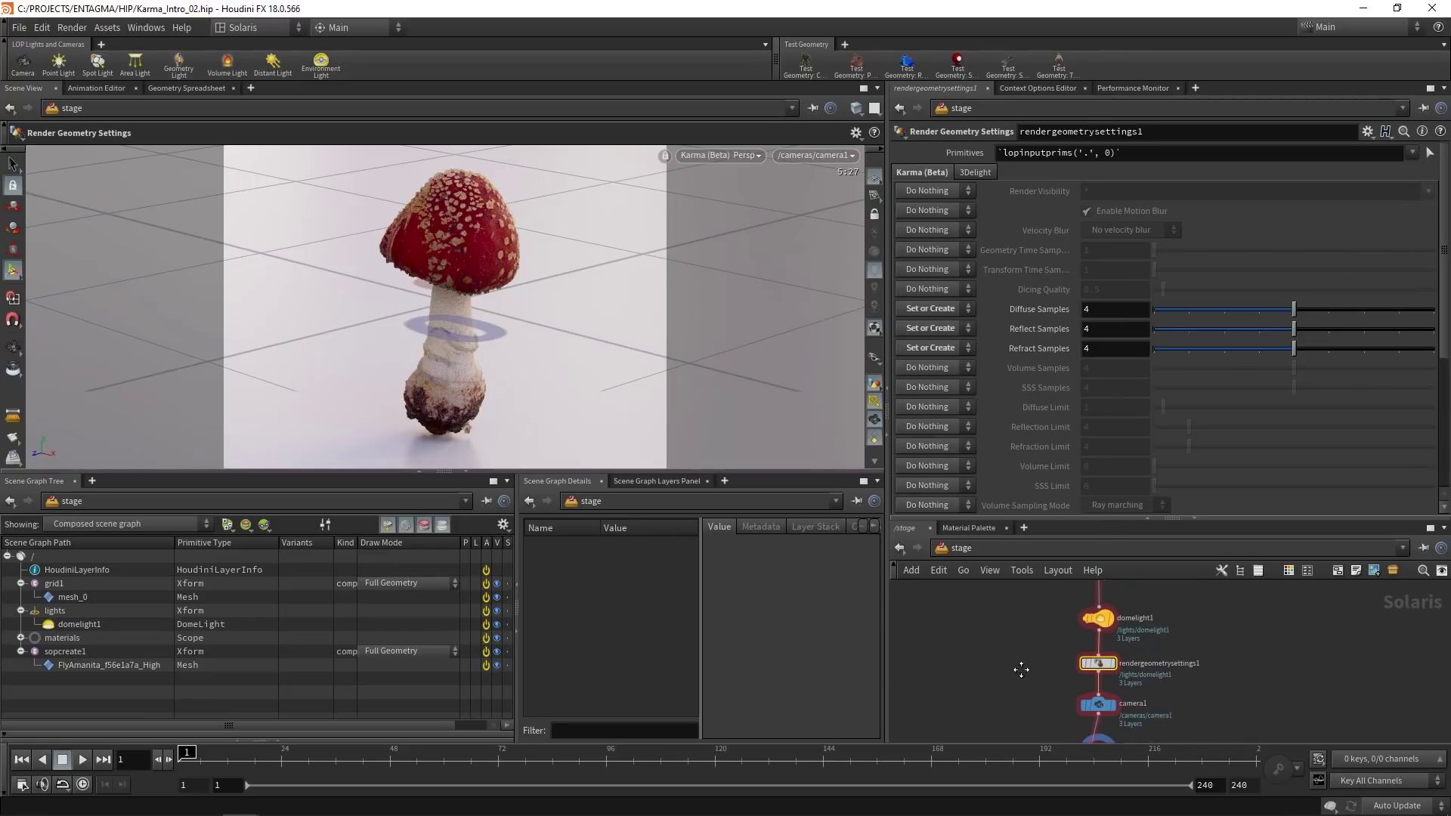
pyautogui.scroll(2, 1009, 664)
pyautogui.doubleClick(1099, 645)
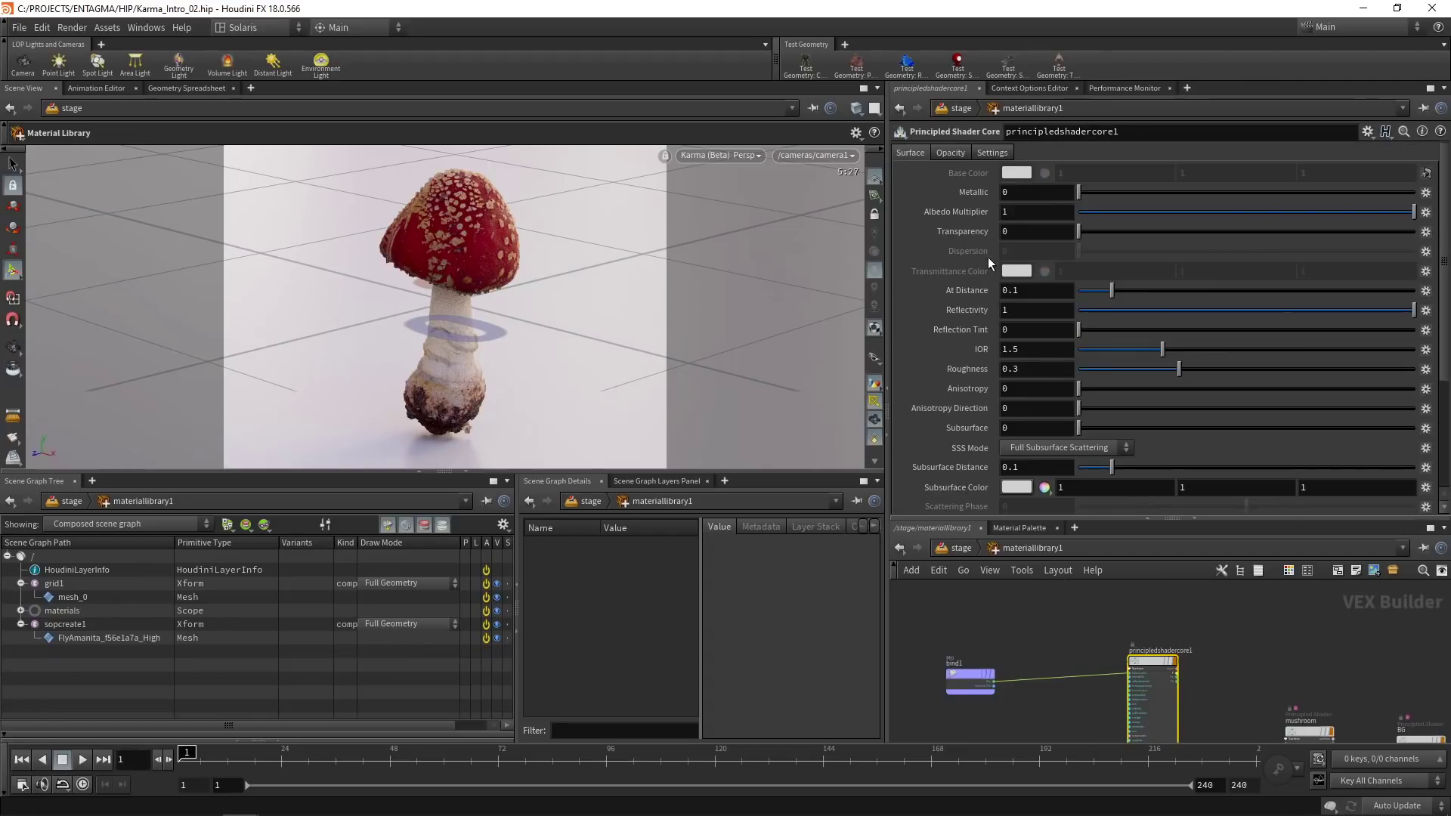
pyautogui.click(1310, 732)
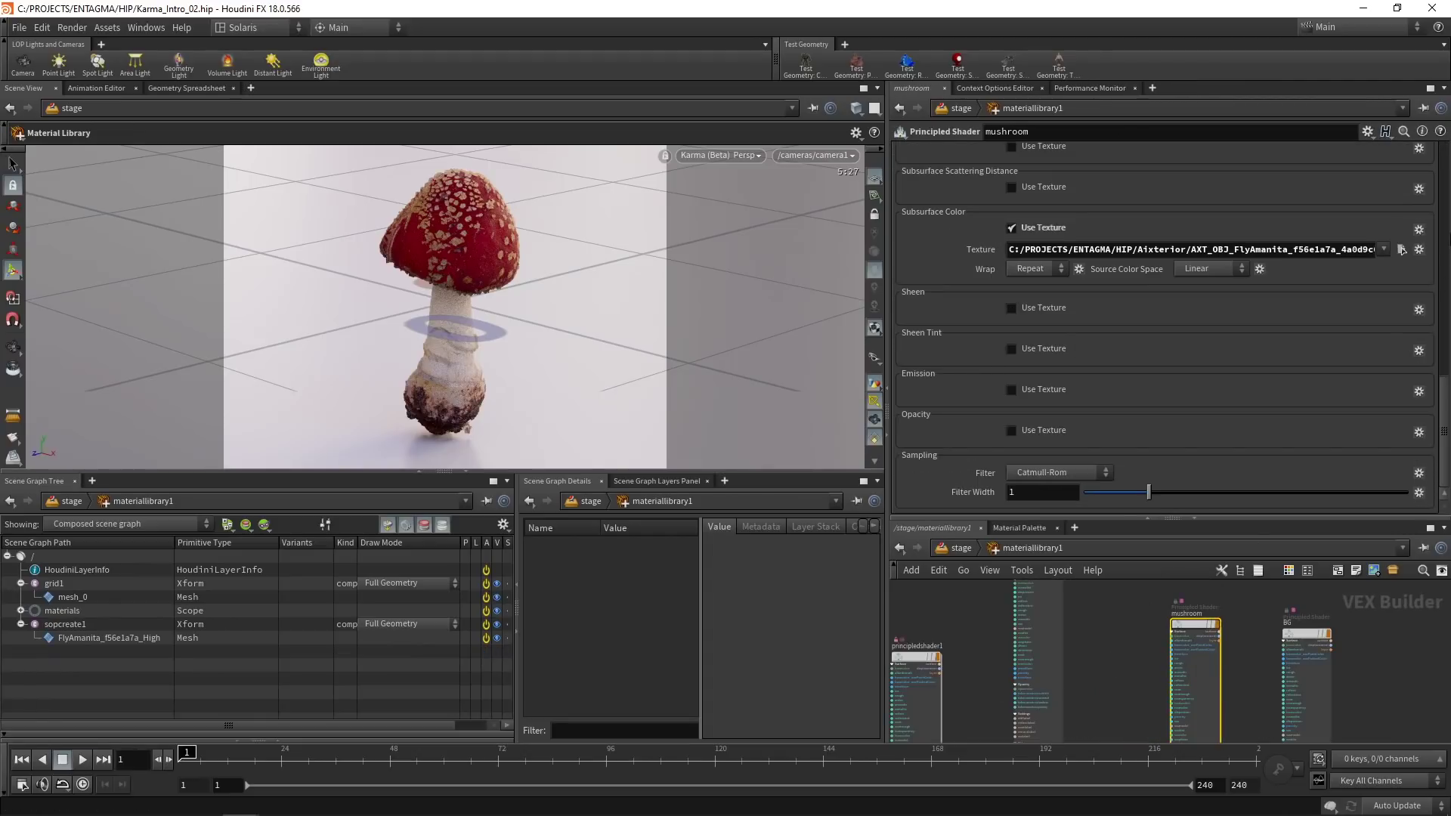
pyautogui.click(1012, 227)
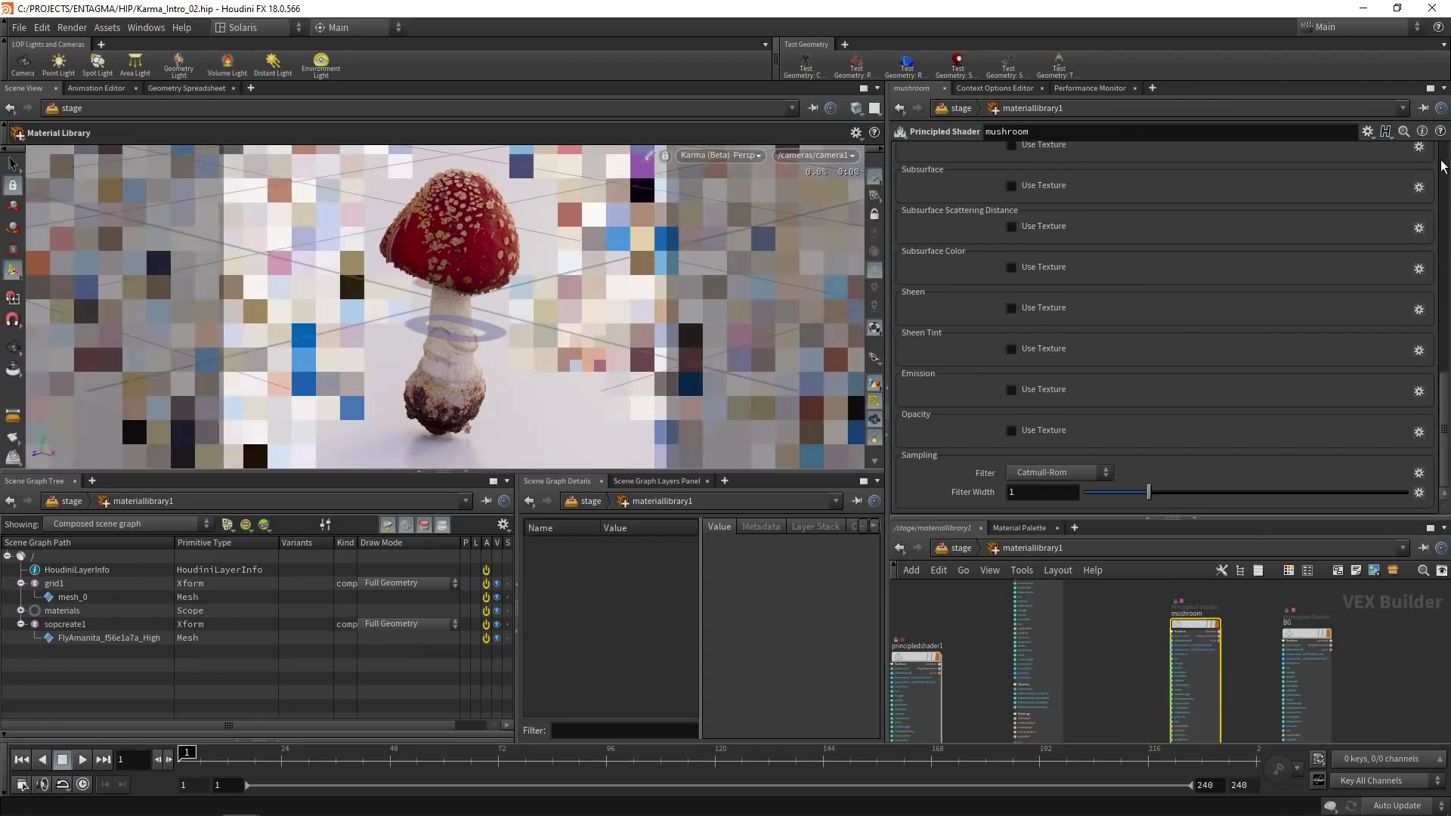
# Step: Set the mushroom shader's Subsurface amount to 0 and return to /stage
pyautogui.scroll(5, 1442, 167)
pyautogui.scroll(5, 1442, 166)
pyautogui.click(911, 150)
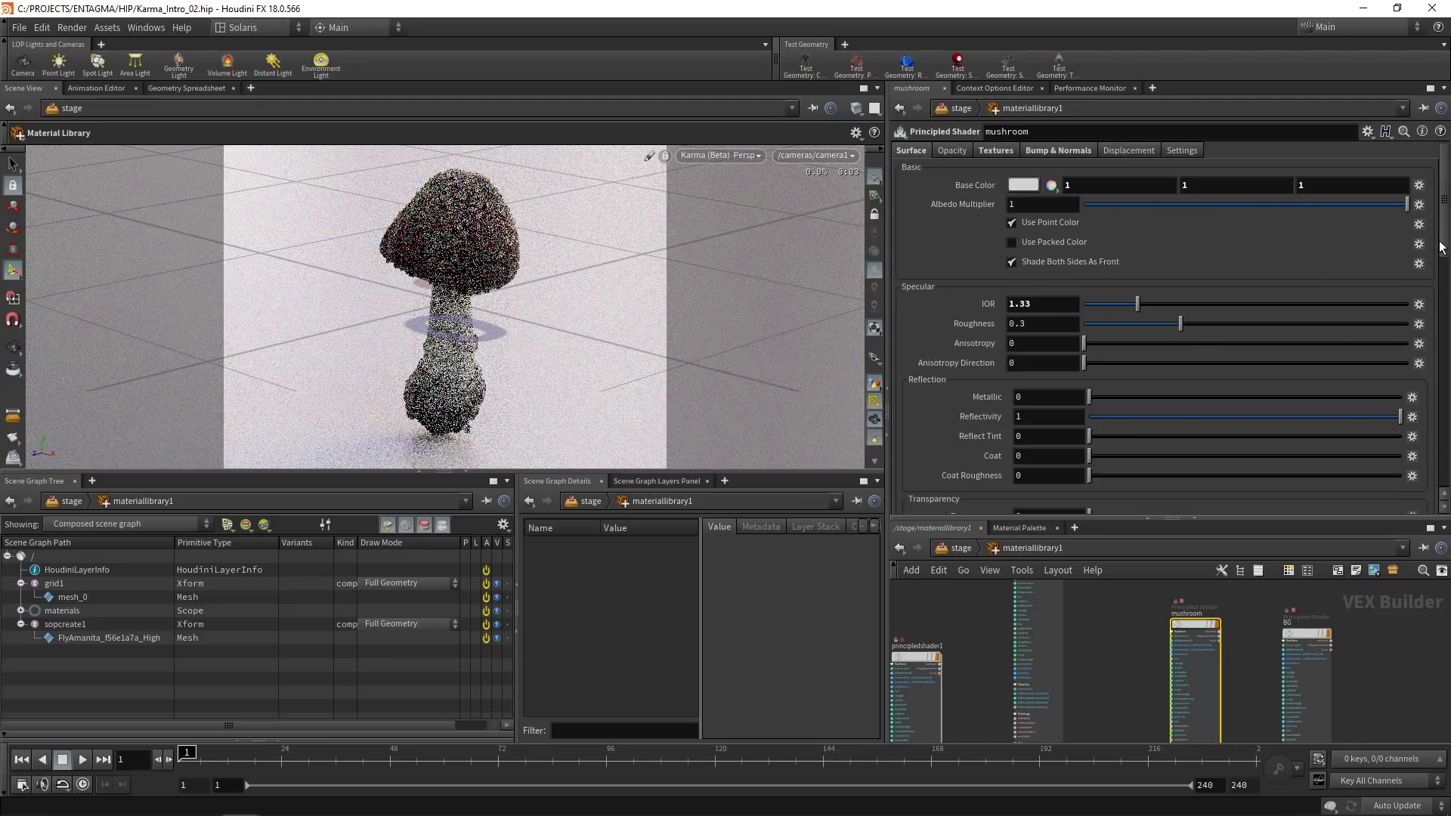
pyautogui.scroll(-10, 1442, 248)
pyautogui.click(1047, 276)
pyautogui.write('0')
pyautogui.press('Return')
pyautogui.press('u')
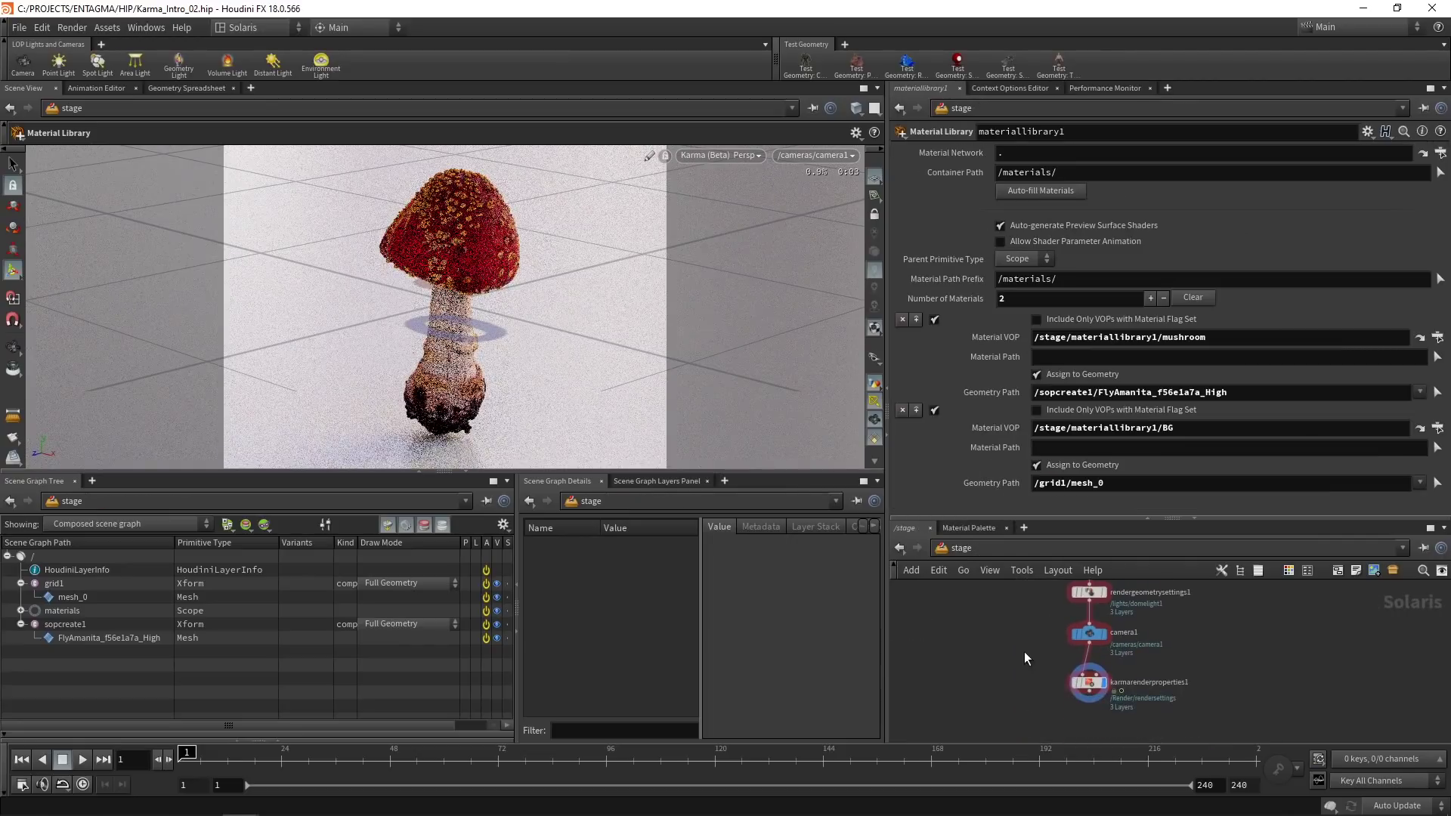
# Step: Lower karmarenderproperties1's Pixel Samples to 128
pyautogui.click(1089, 683)
pyautogui.click(1035, 341)
pyautogui.write('128')
pyautogui.press('Return')
pyautogui.moveTo(1184, 702); pyautogui.dragTo(1181, 677, button='middle')
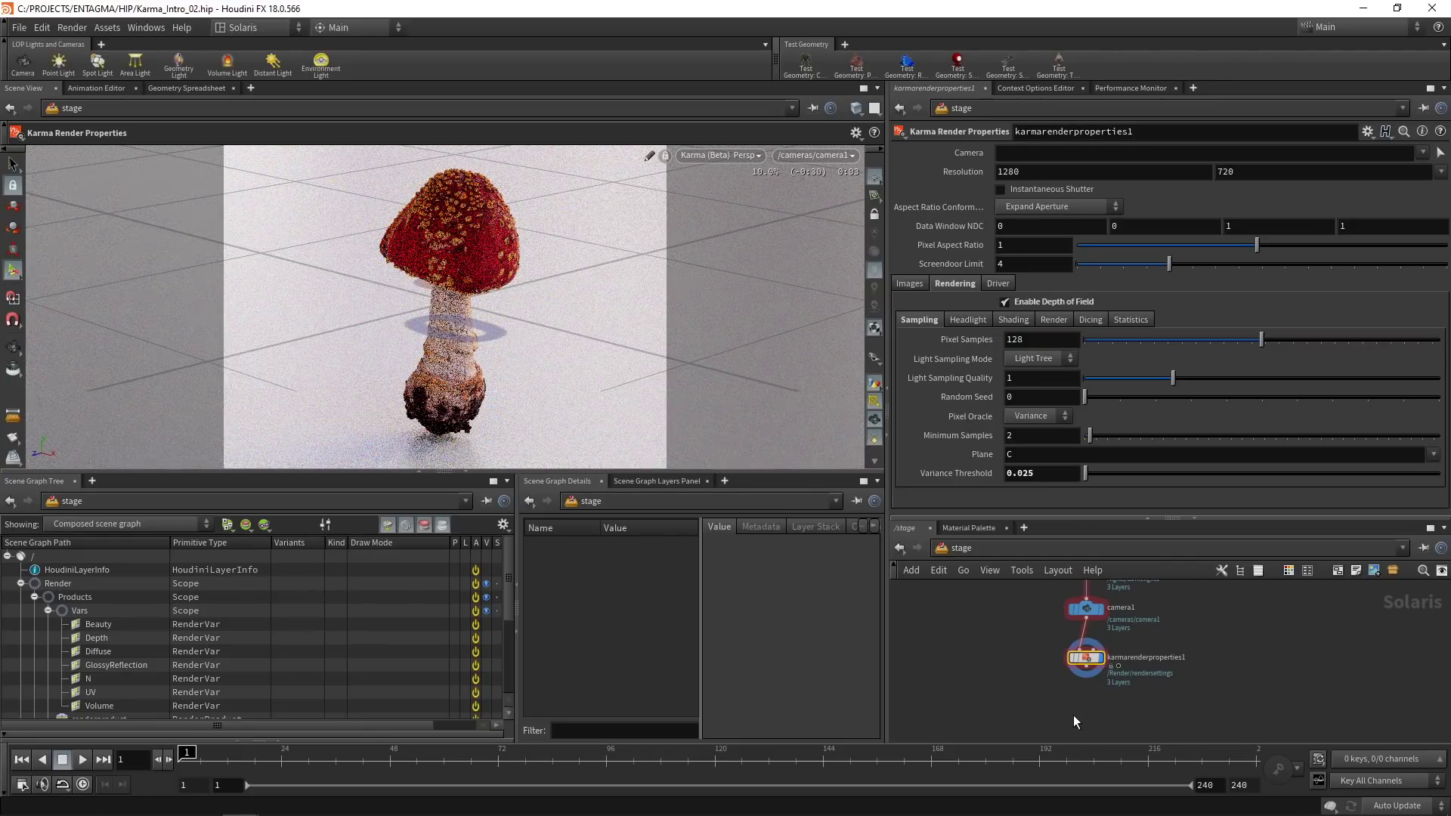
# Step: Add a karma1 render node wired below karmarenderproperties1
pyautogui.press('Tab')
pyautogui.click(1239, 444)
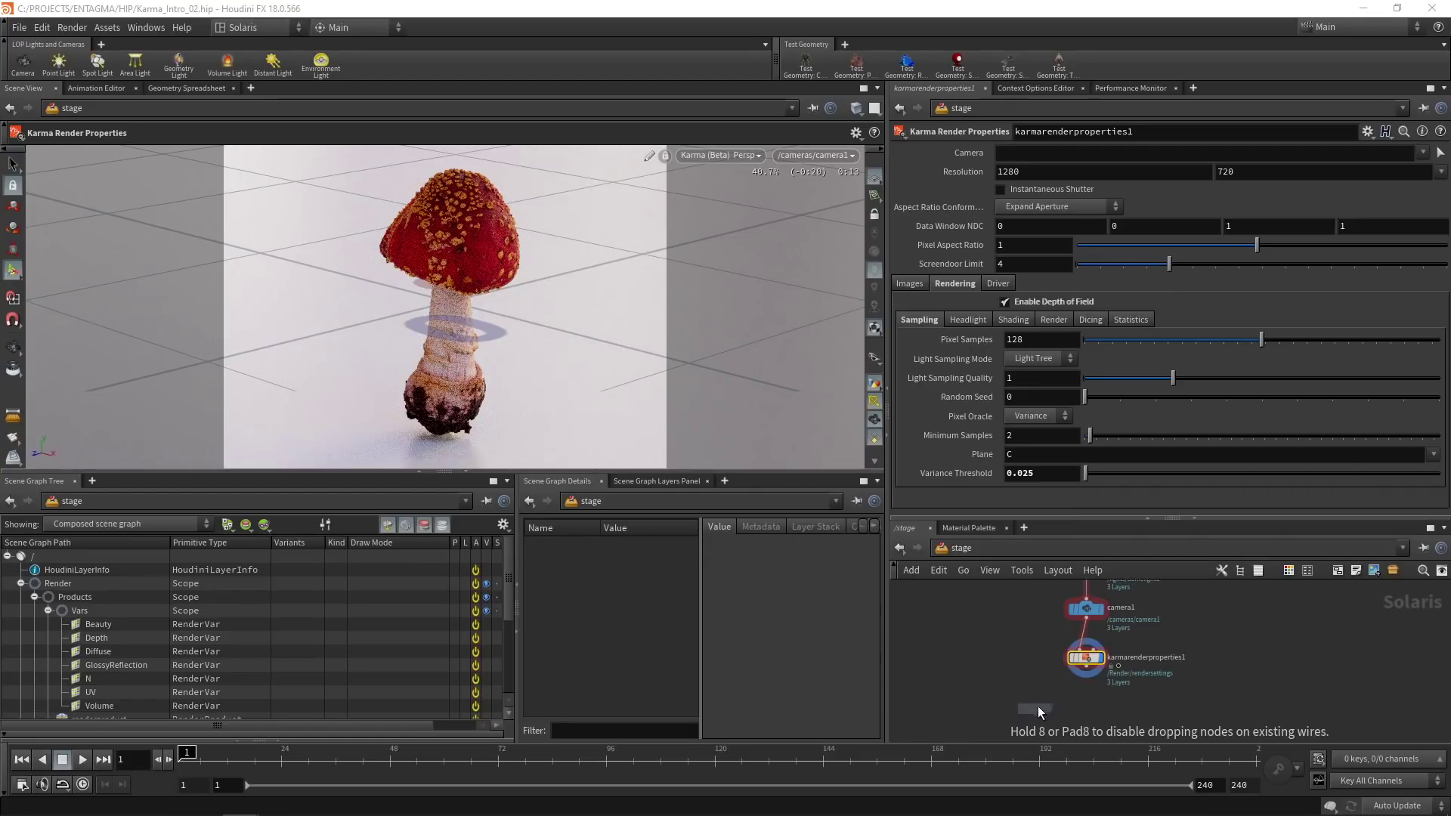
pyautogui.click(1041, 703)
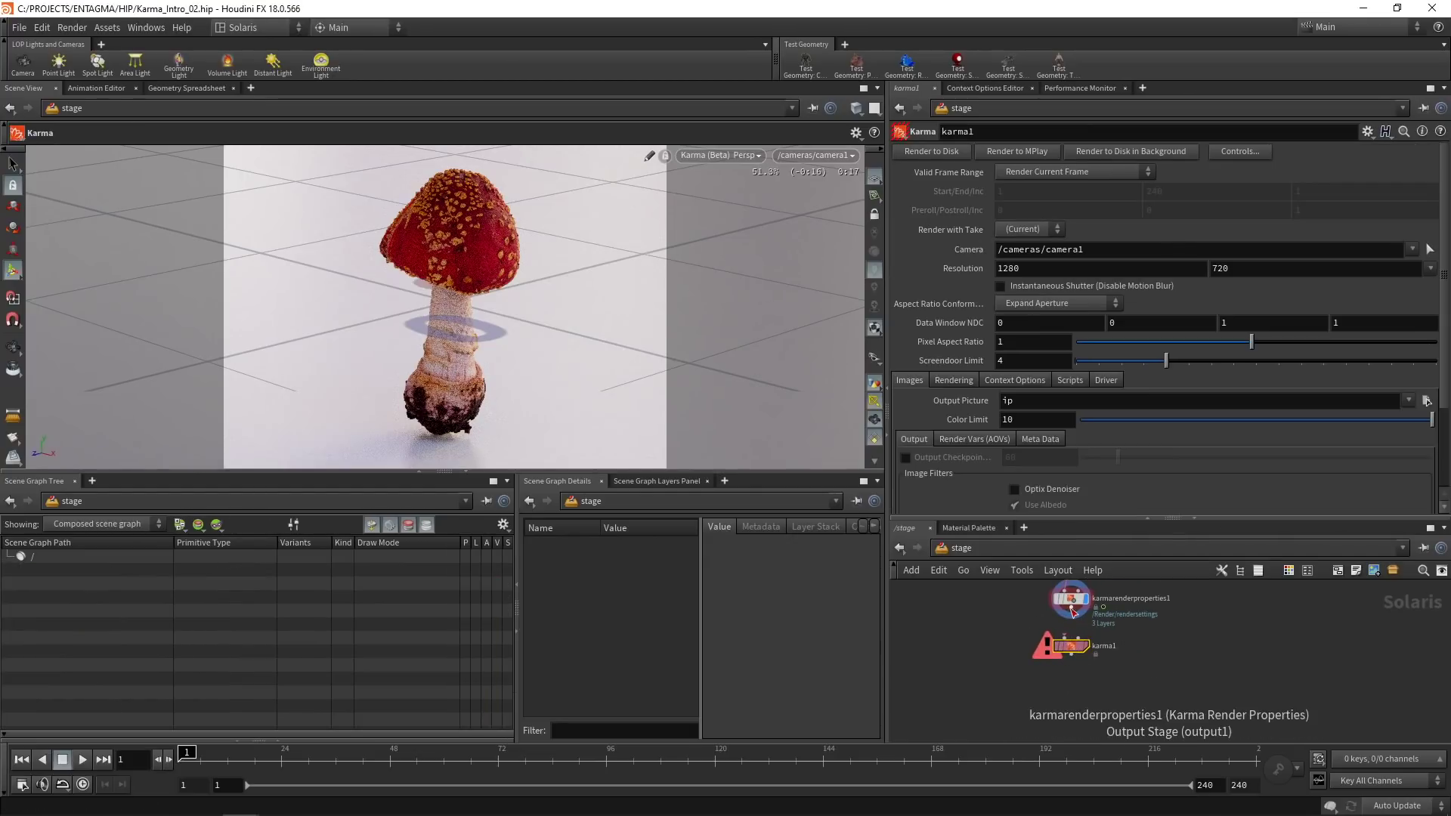
pyautogui.click(1070, 638)
pyautogui.click(1071, 618)
# Step: Enable Depth of Field on karma1 and output a sequence of .exr files
pyautogui.click(953, 382)
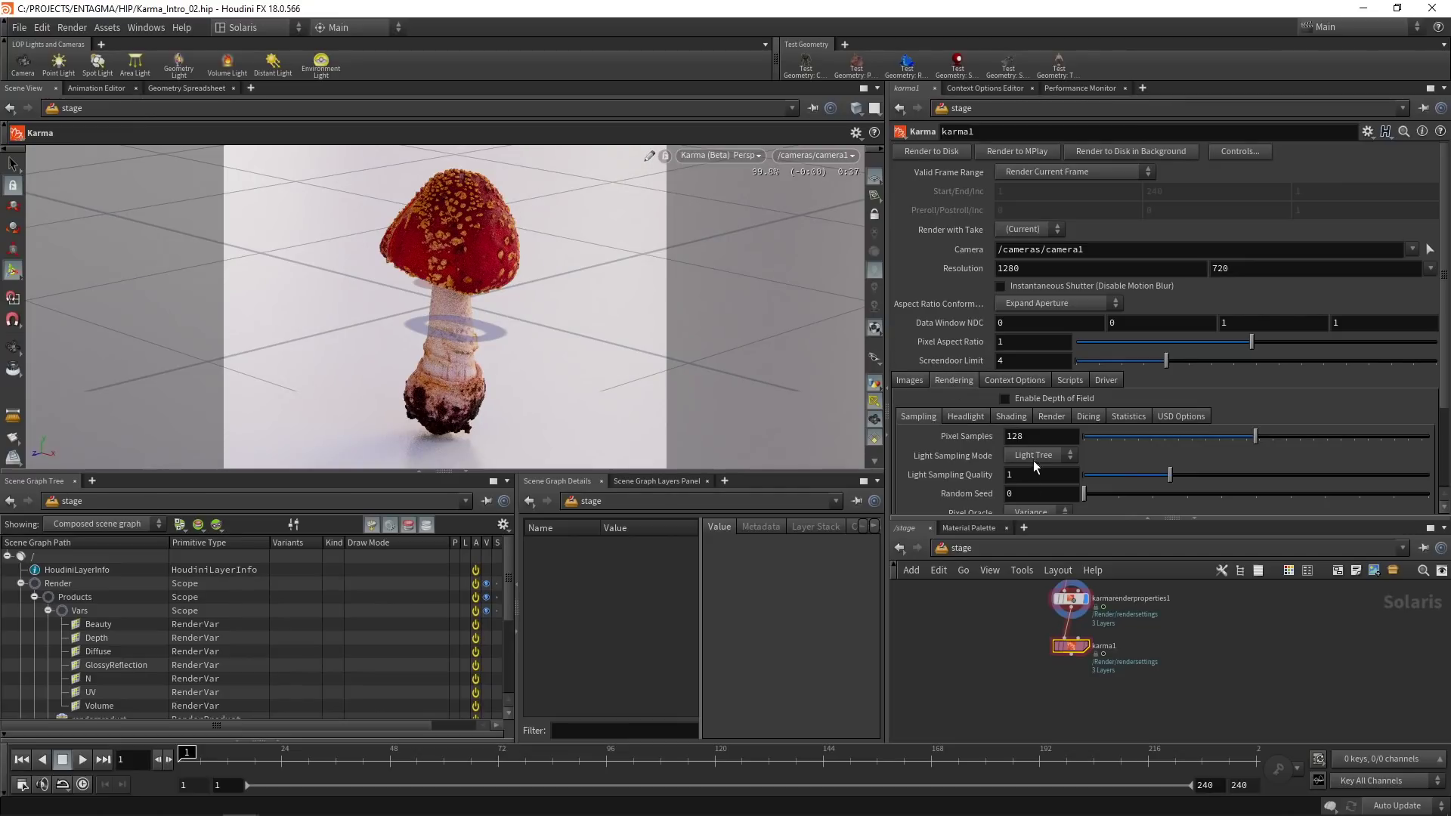
pyautogui.click(1005, 398)
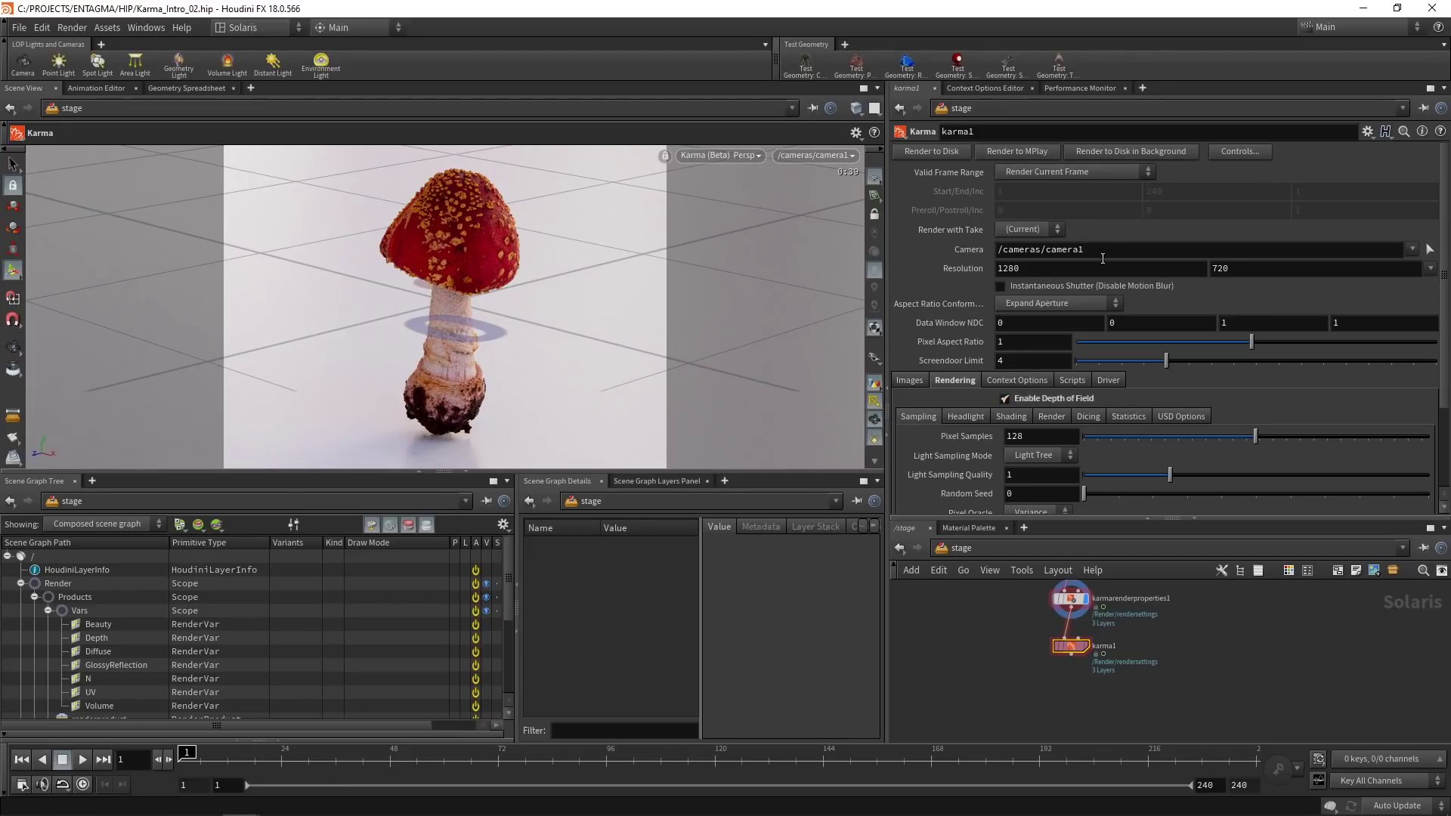
pyautogui.click(910, 380)
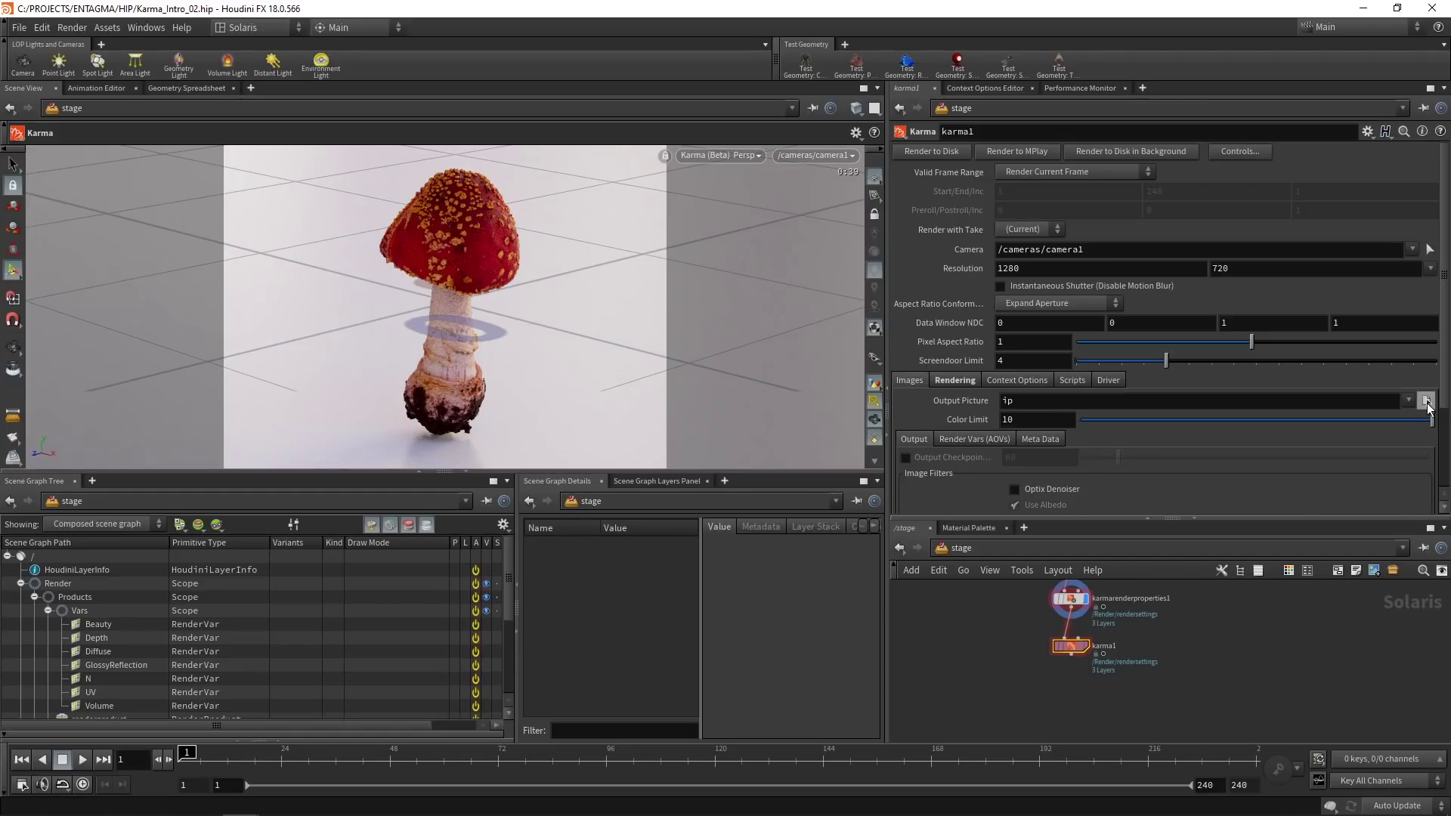
pyautogui.click(1410, 401)
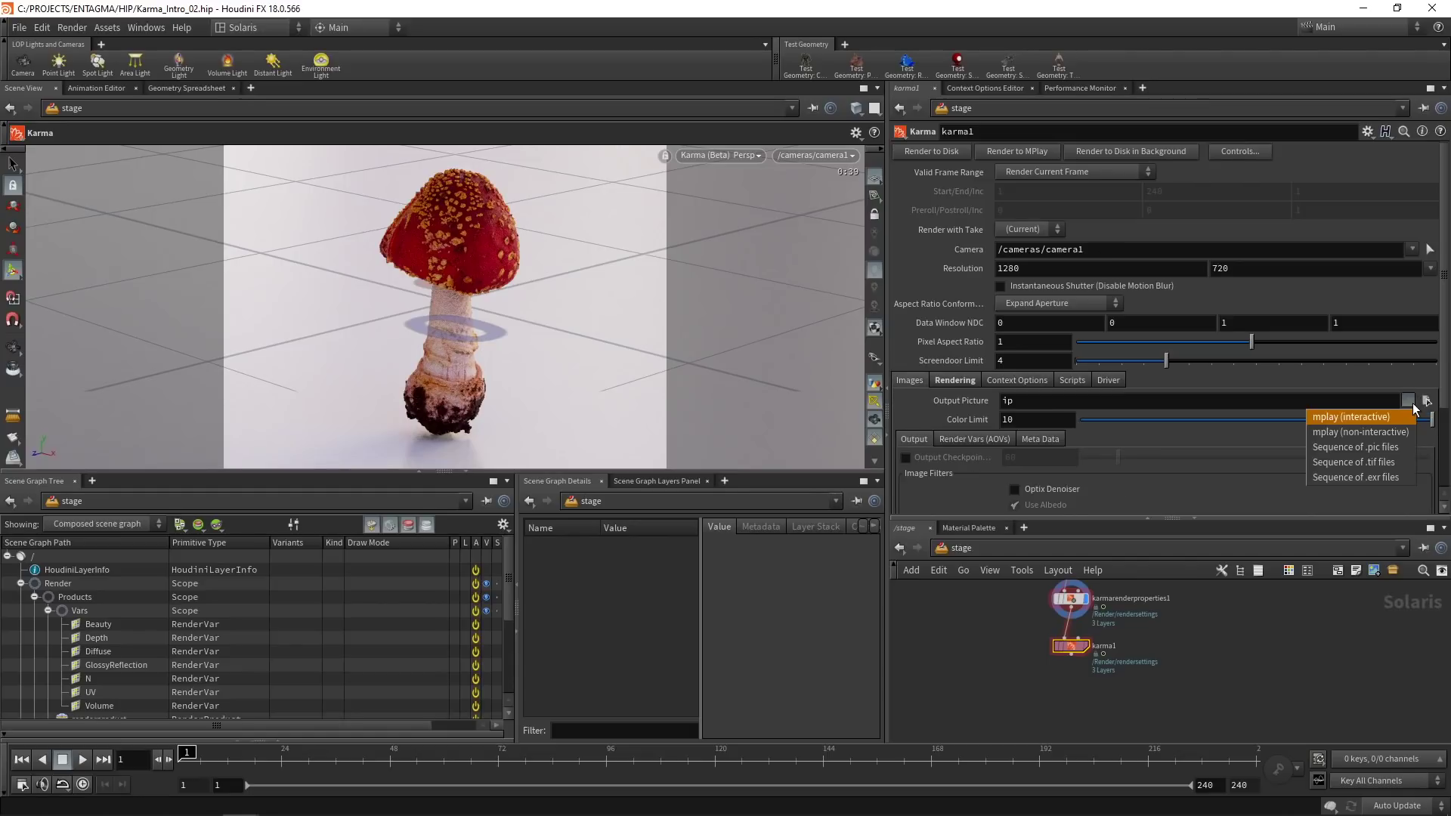
pyautogui.click(1378, 478)
# Step: Add an extra /$HIPNAME folder to the output path and save the scene
pyautogui.moveTo(1061, 401); pyautogui.dragTo(1111, 404)
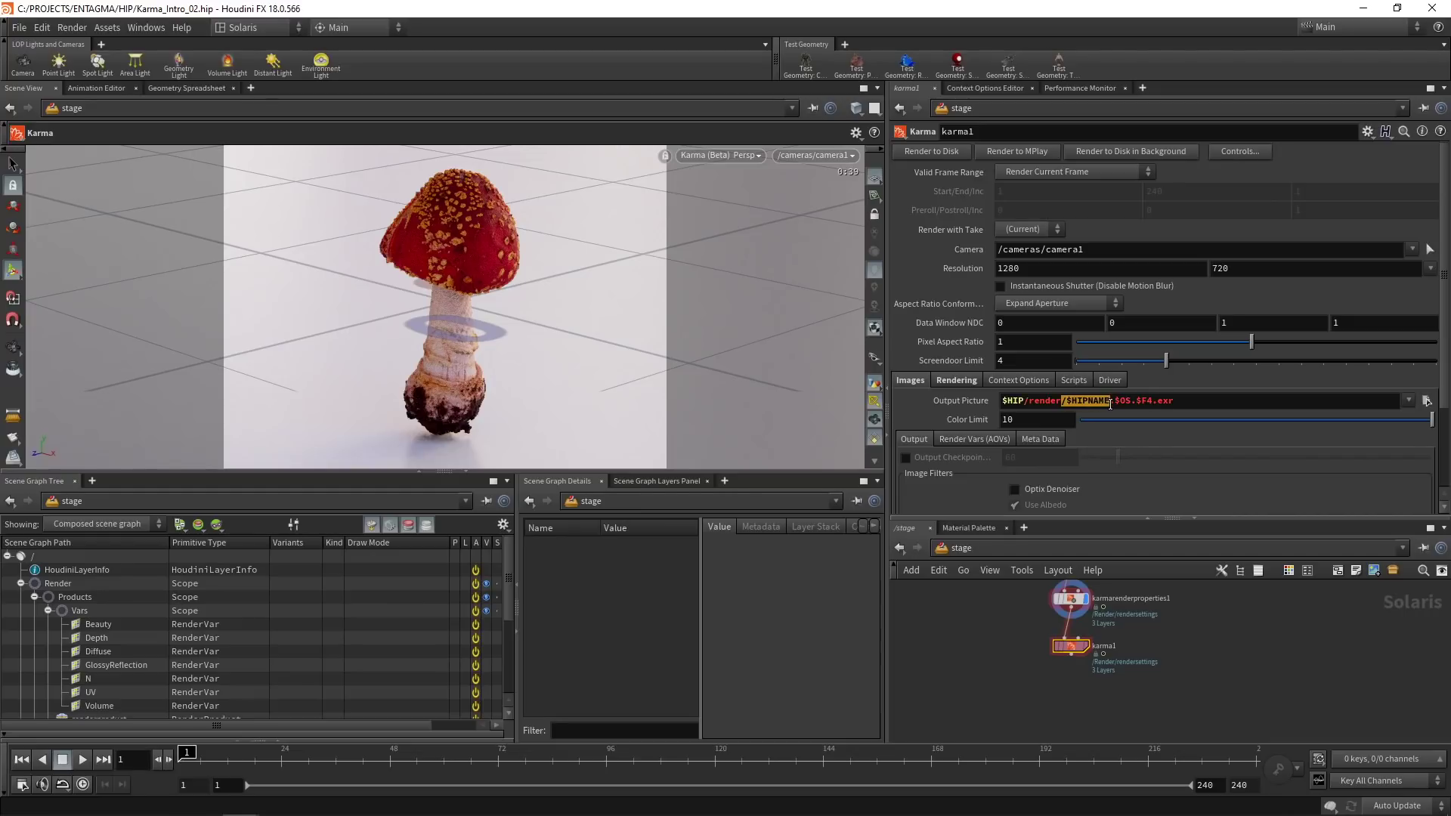
pyautogui.click(1065, 403)
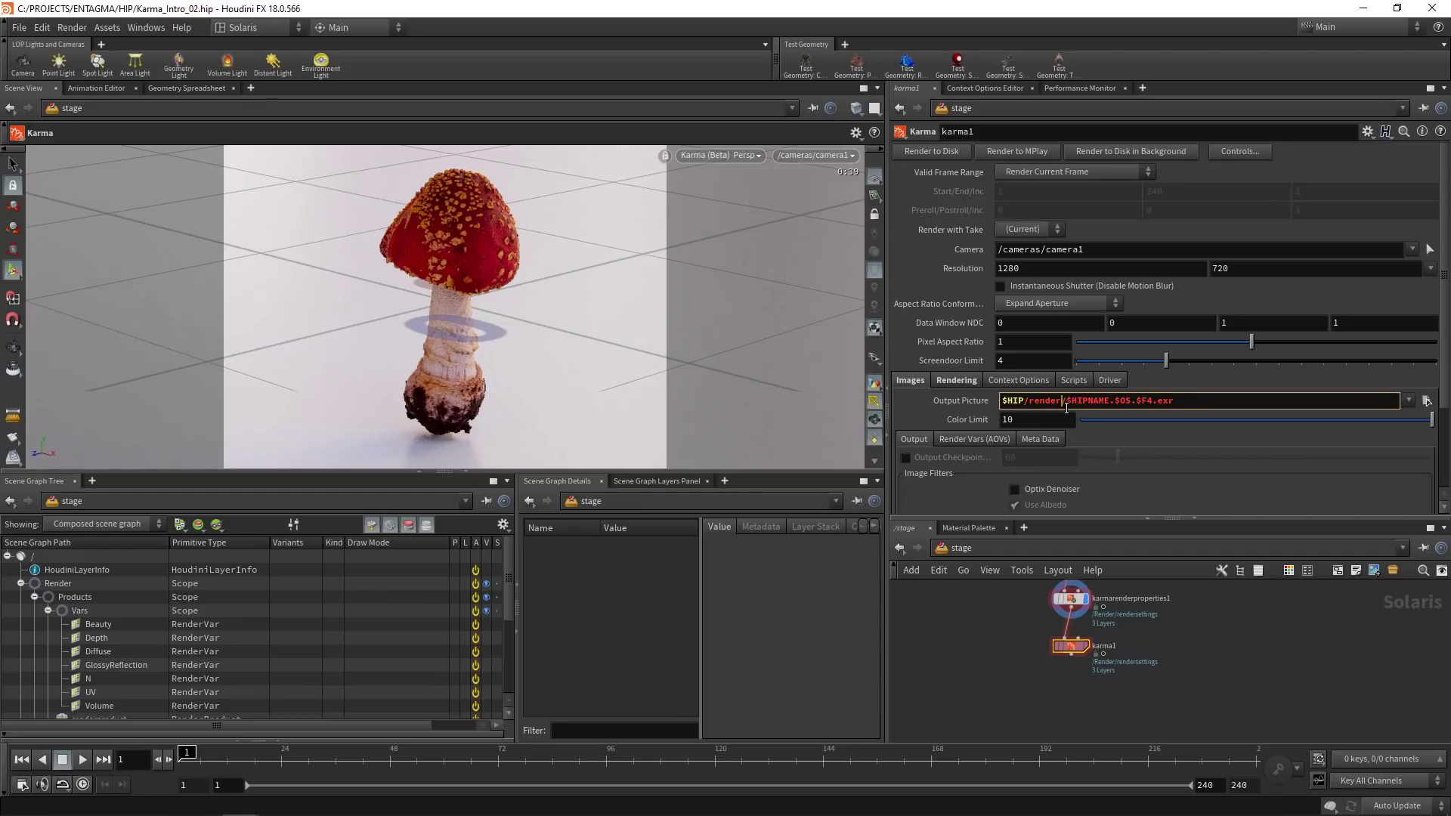
pyautogui.moveTo(1063, 403); pyautogui.dragTo(1107, 404)
pyautogui.hotkey('ctrl', 'c')
pyautogui.press('Left')
pyautogui.hotkey('ctrl', 'v')
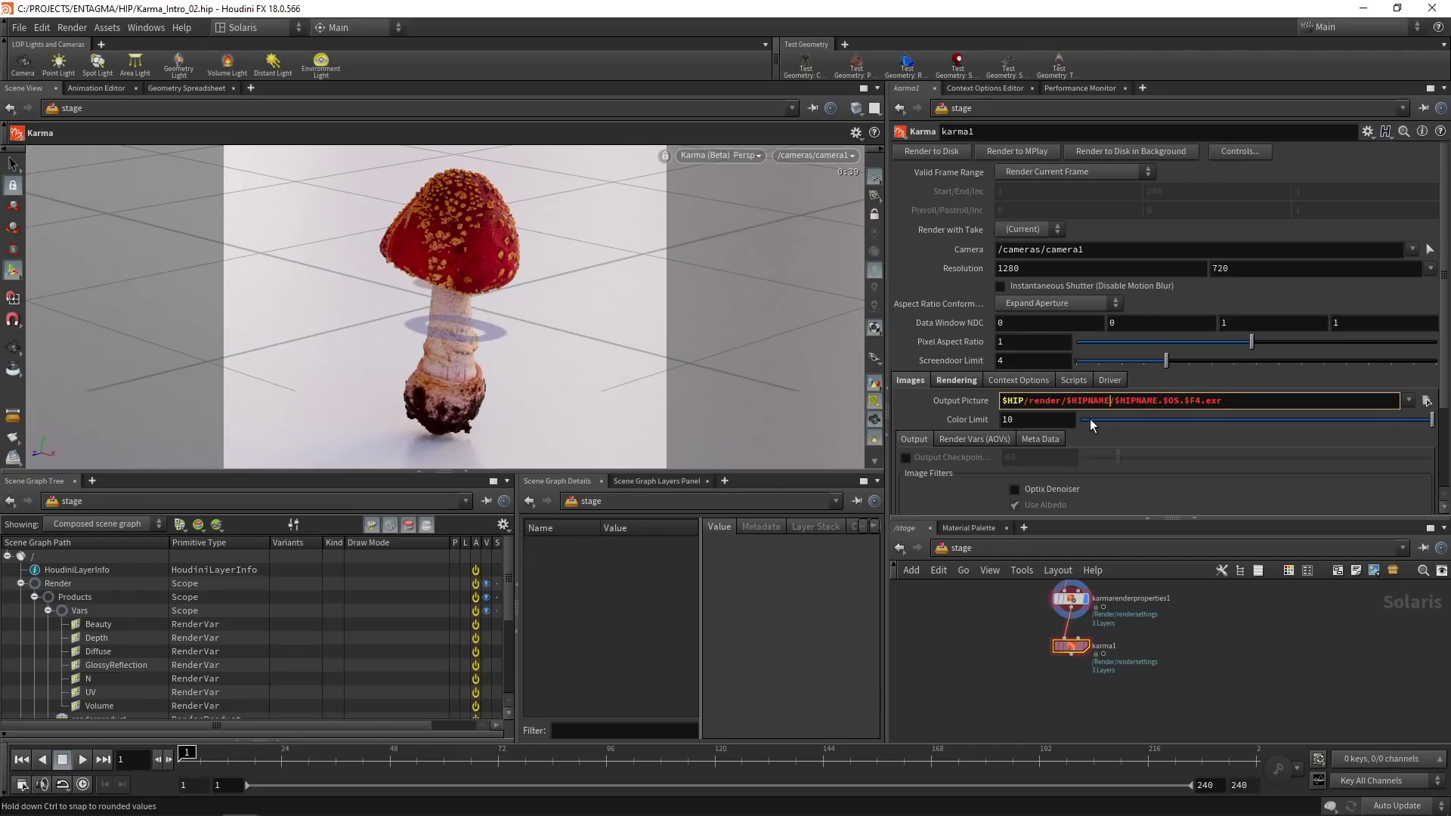
pyautogui.hotkey('ctrl', 's')
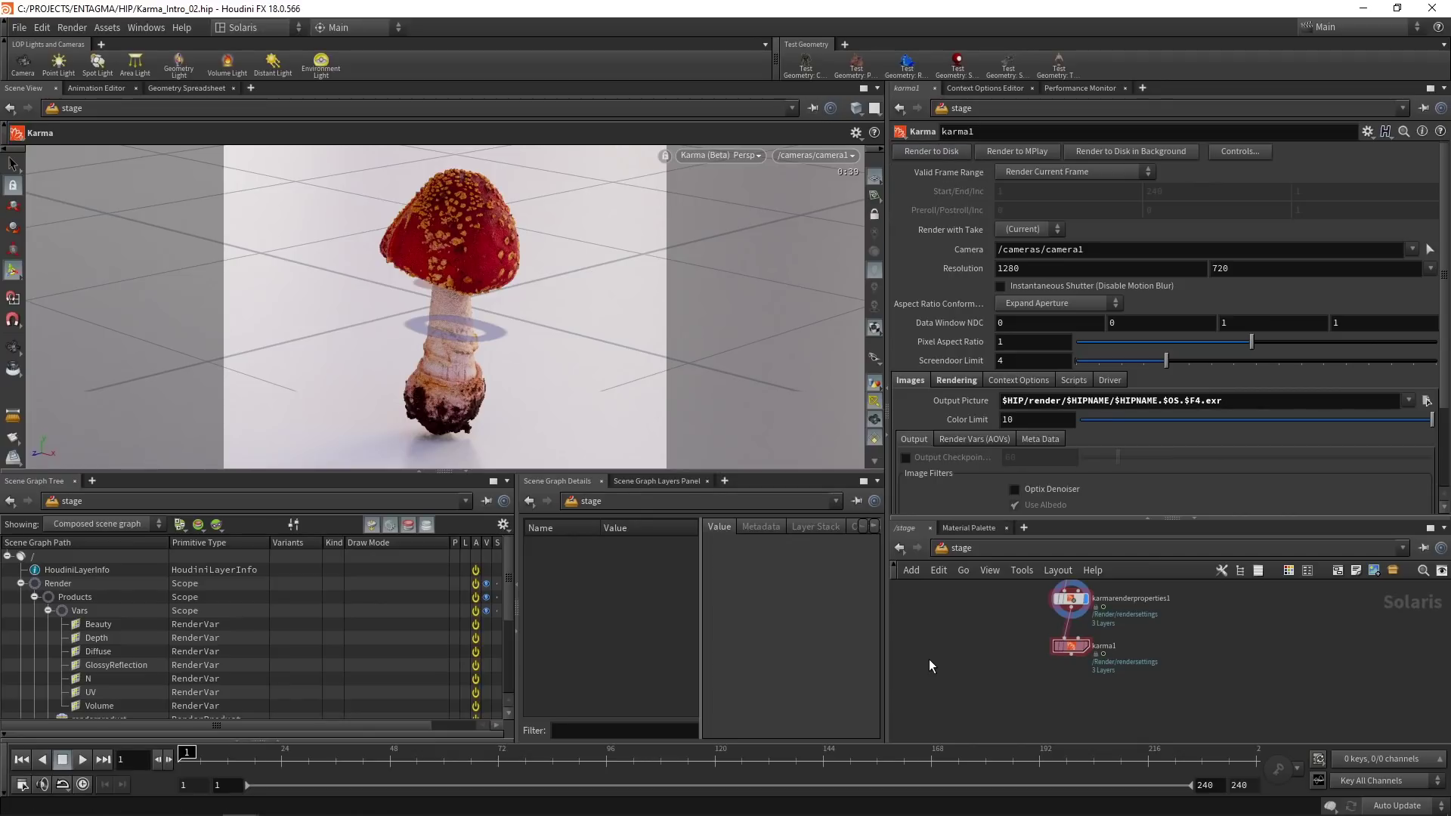
pyautogui.hotkey('ctrl', 'shift', 'Escape')
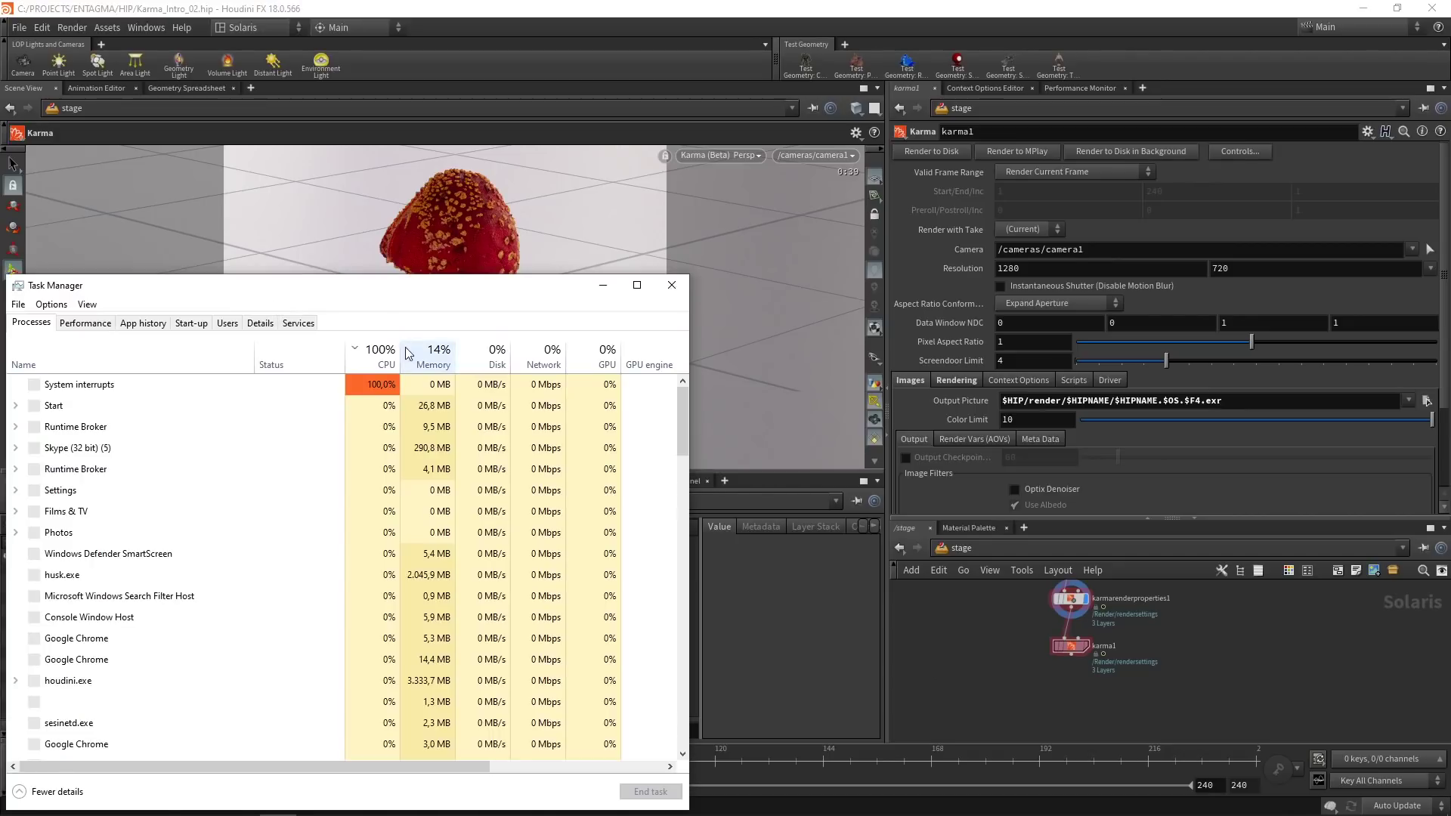
pyautogui.click(371, 361)
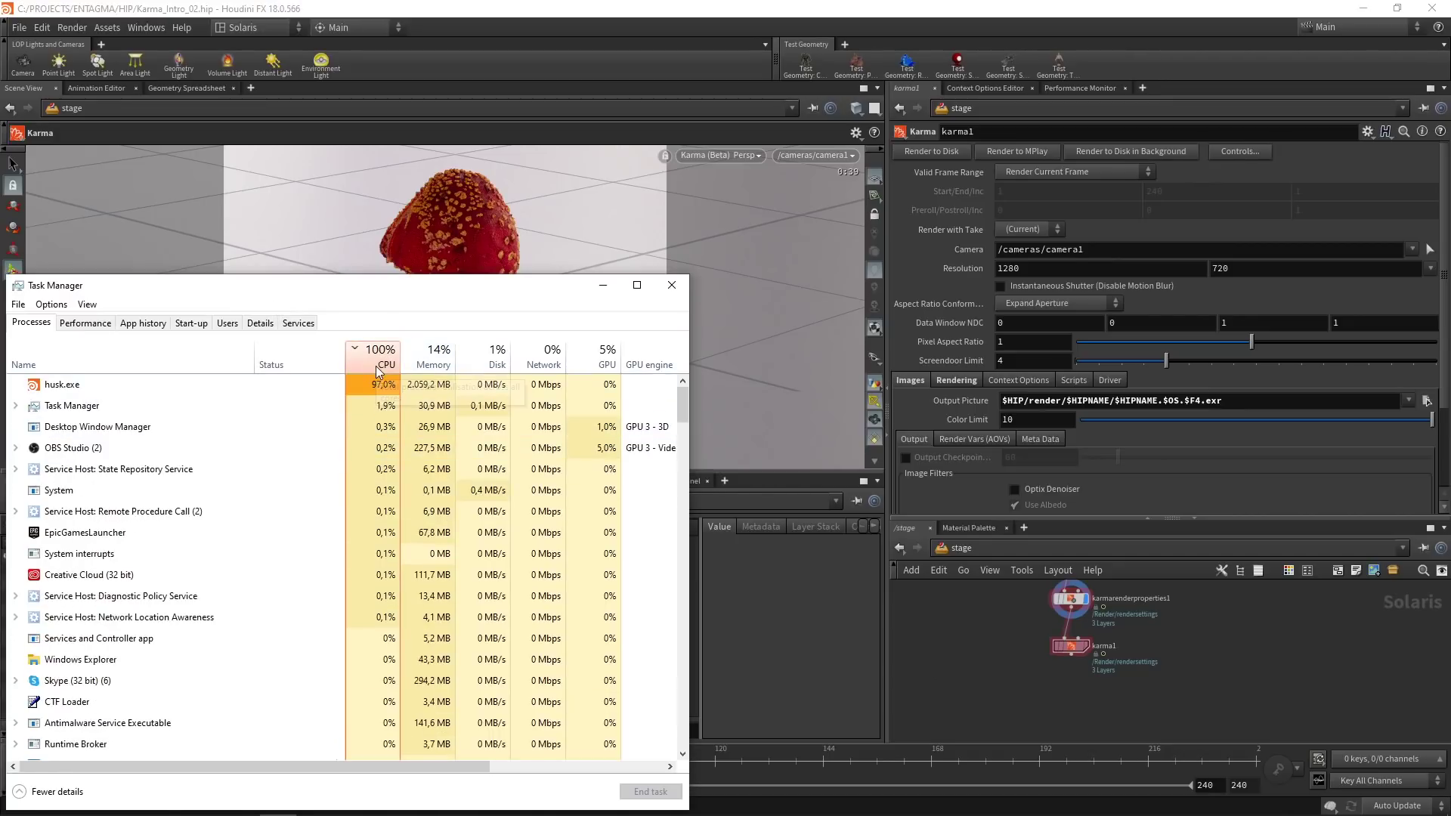
pyautogui.click(86, 323)
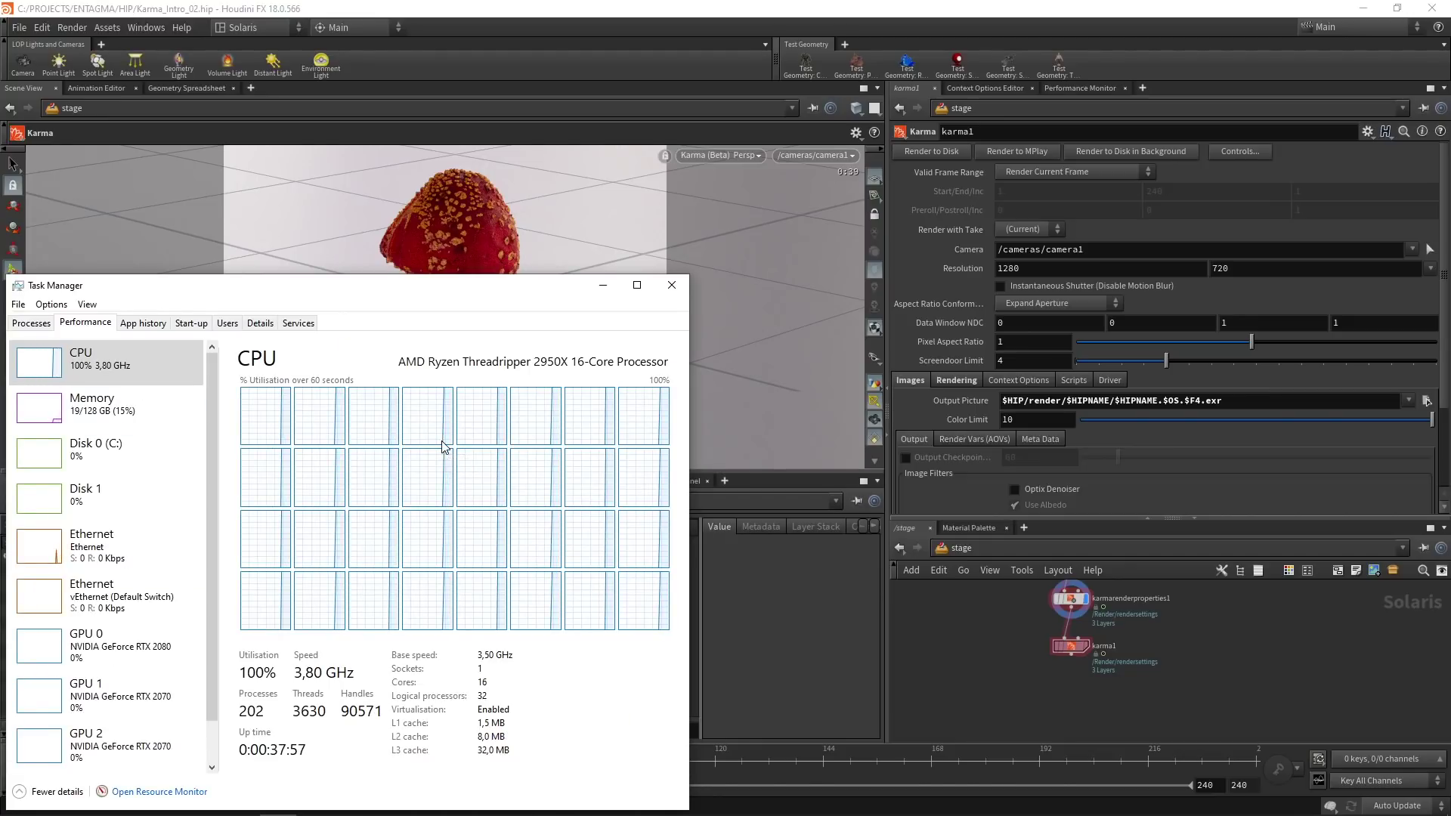
# Step: After viewing the first rendered EXR frame, set camera1's F-Stop to 100
pyautogui.hotkey('alt', 'Tab')
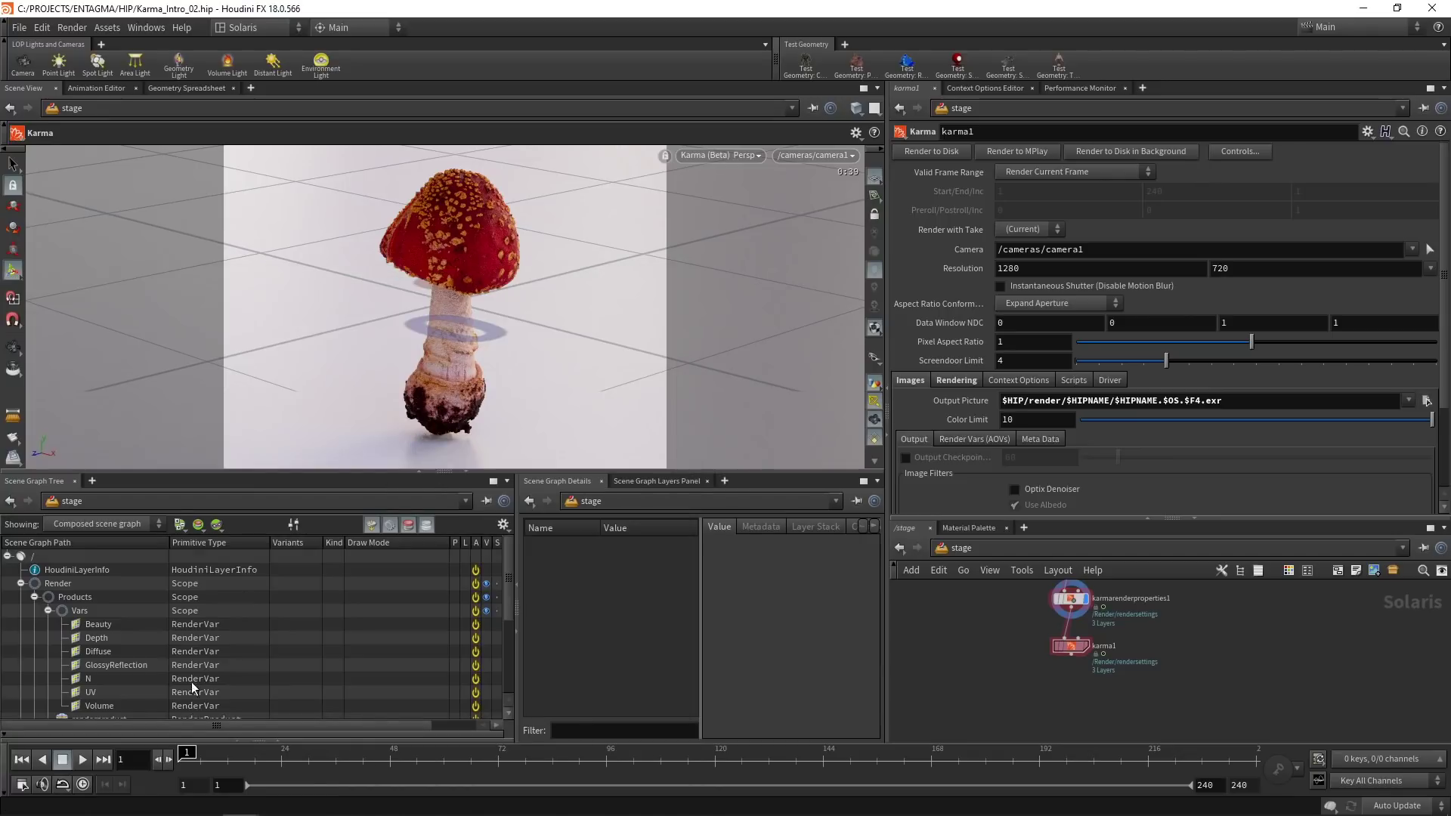
pyautogui.hotkey('alt', 'Tab')
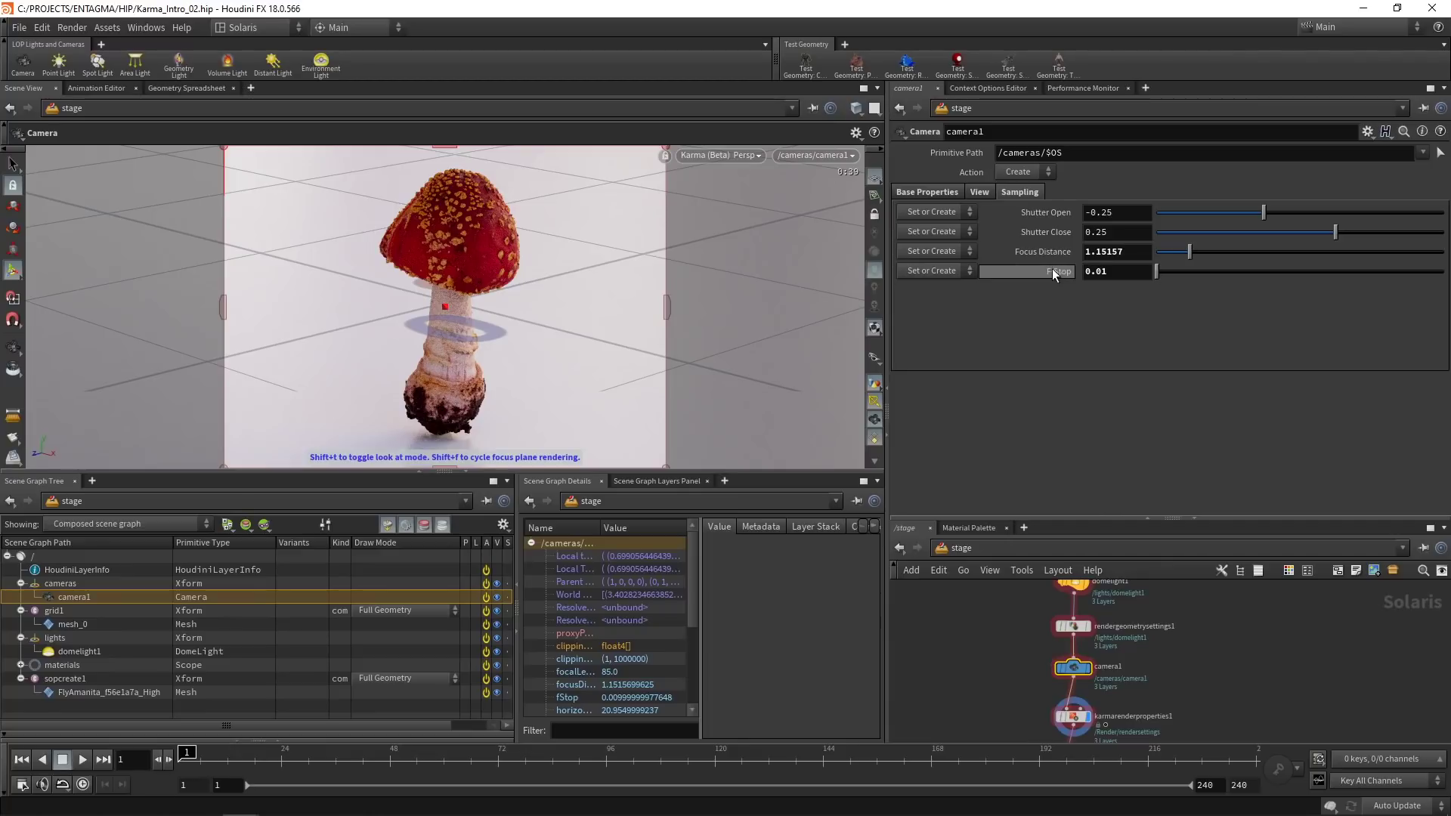
pyautogui.click(1055, 273)
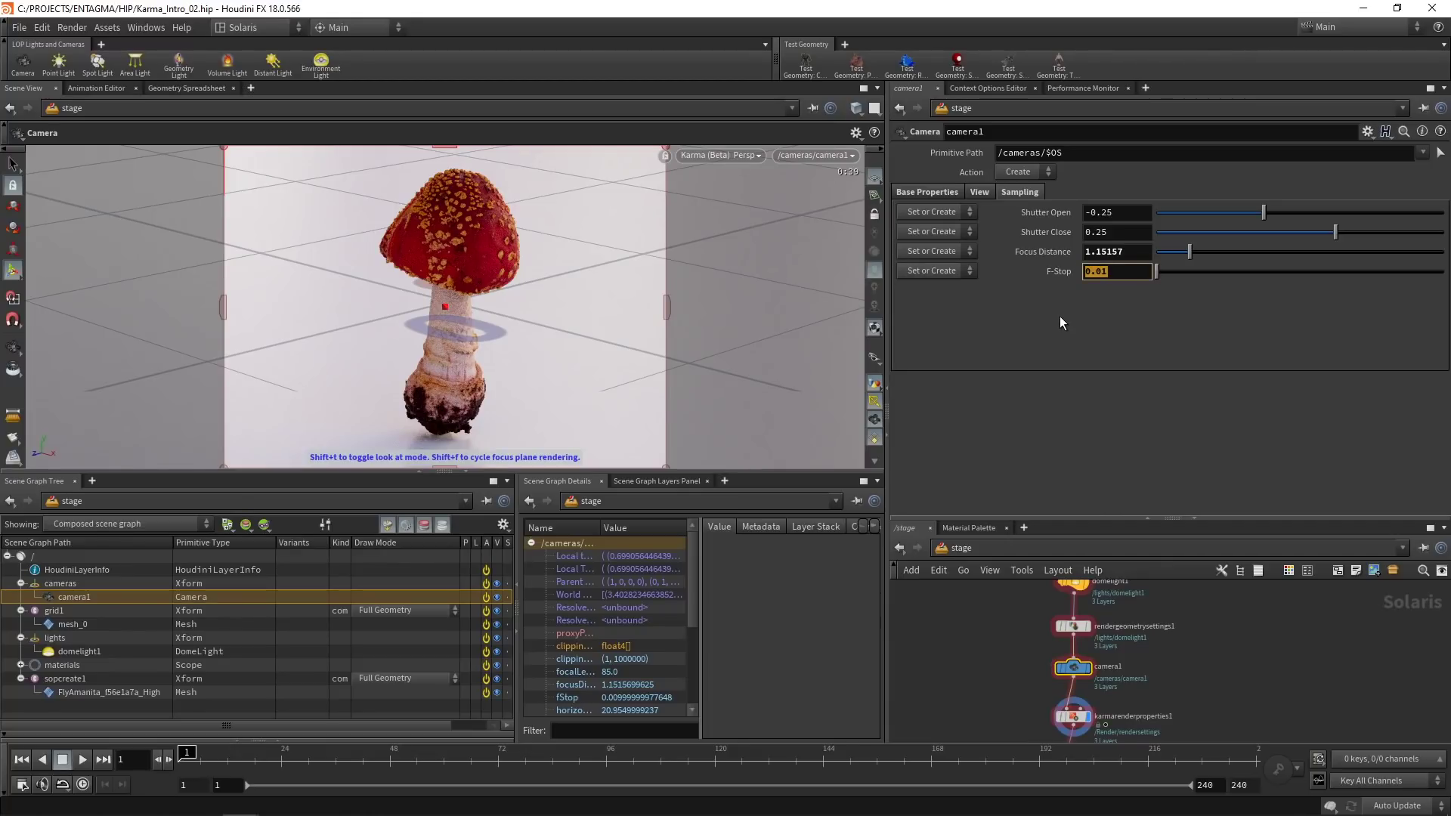
pyautogui.write('100')
pyautogui.press('Return')
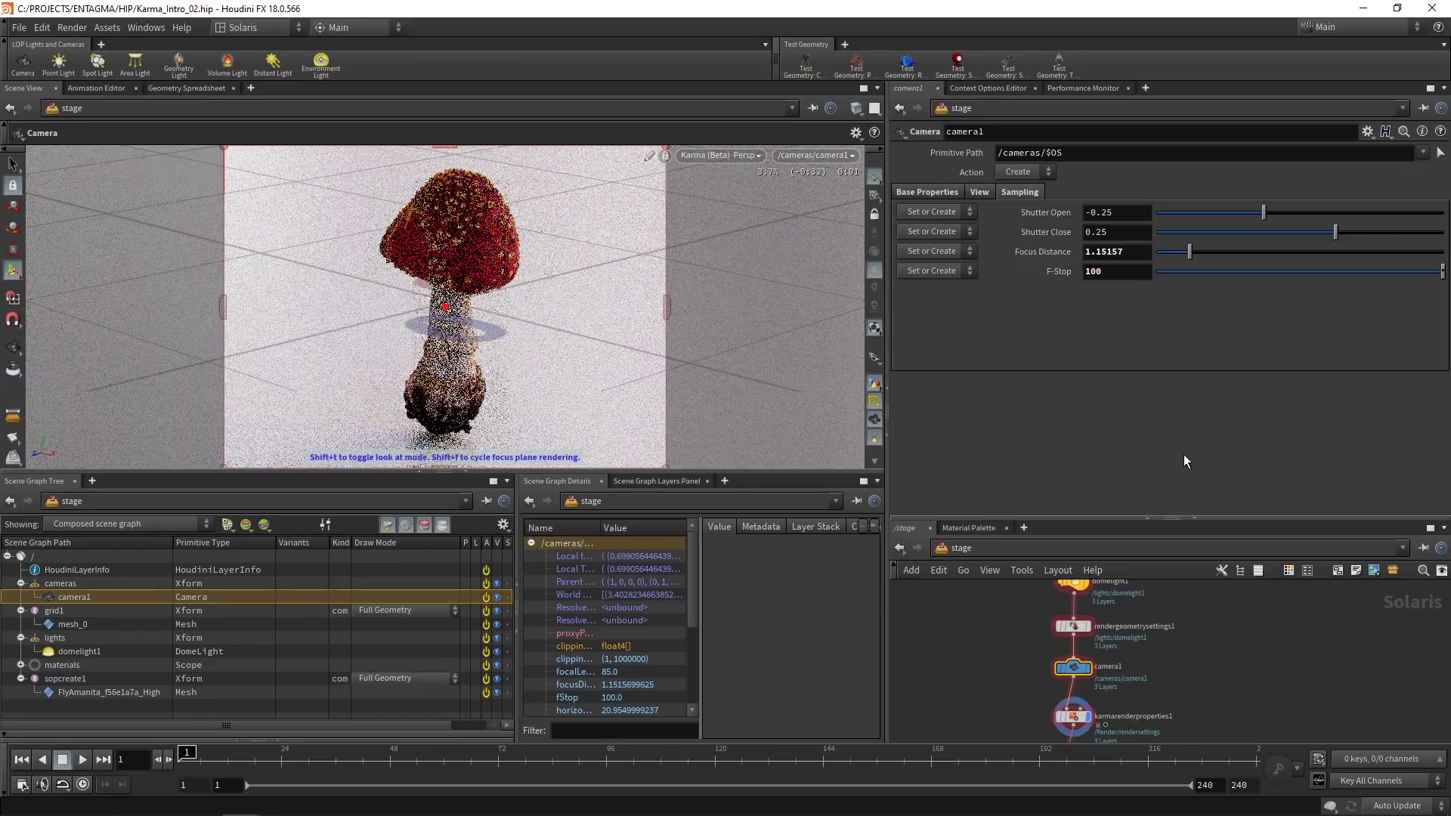
pyautogui.moveTo(1285, 704); pyautogui.dragTo(1289, 623, button='middle')
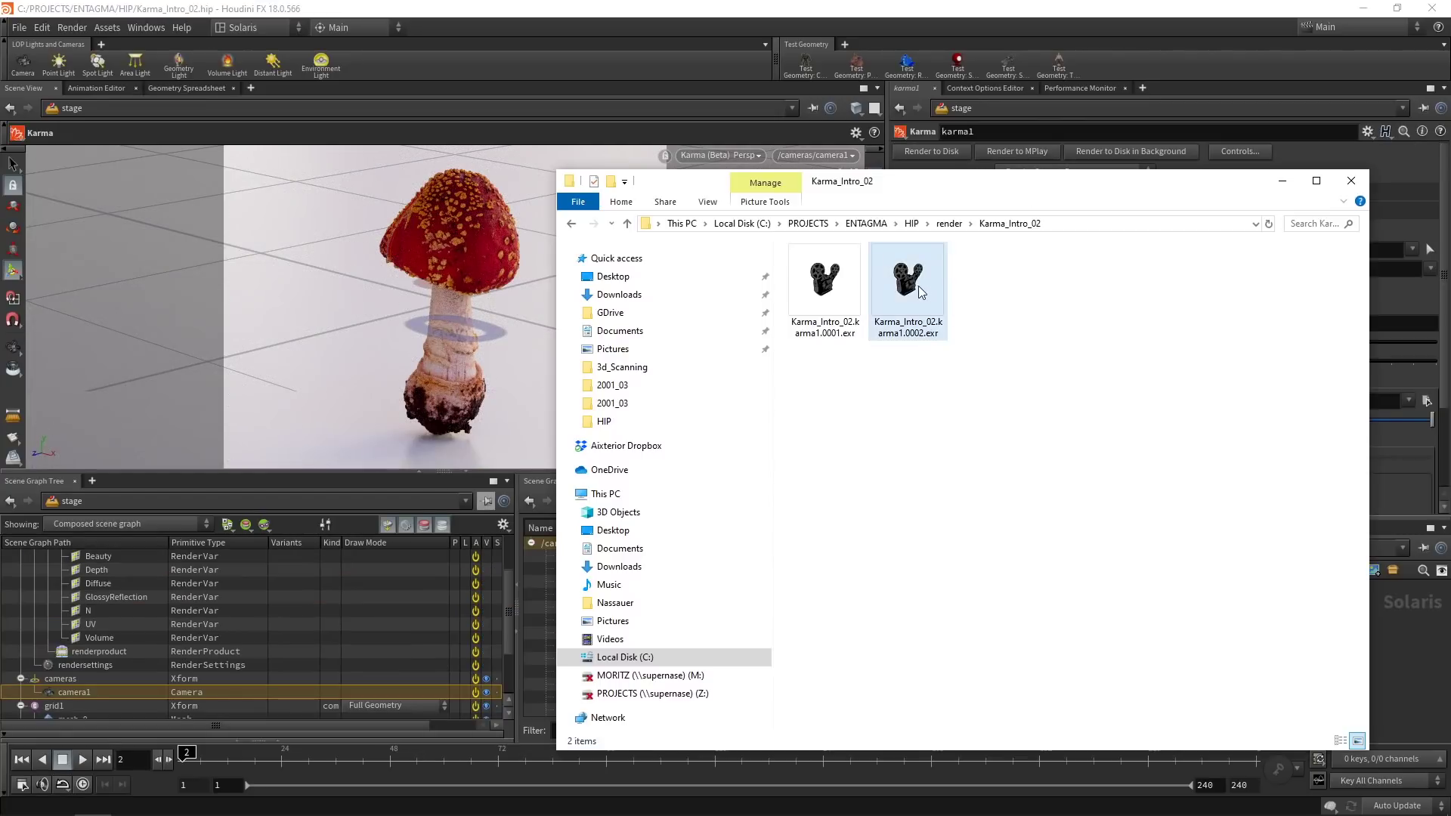
# Step: Open the rendered EXR frames in the viewer, then deselect karma1
pyautogui.doubleClick(919, 288)
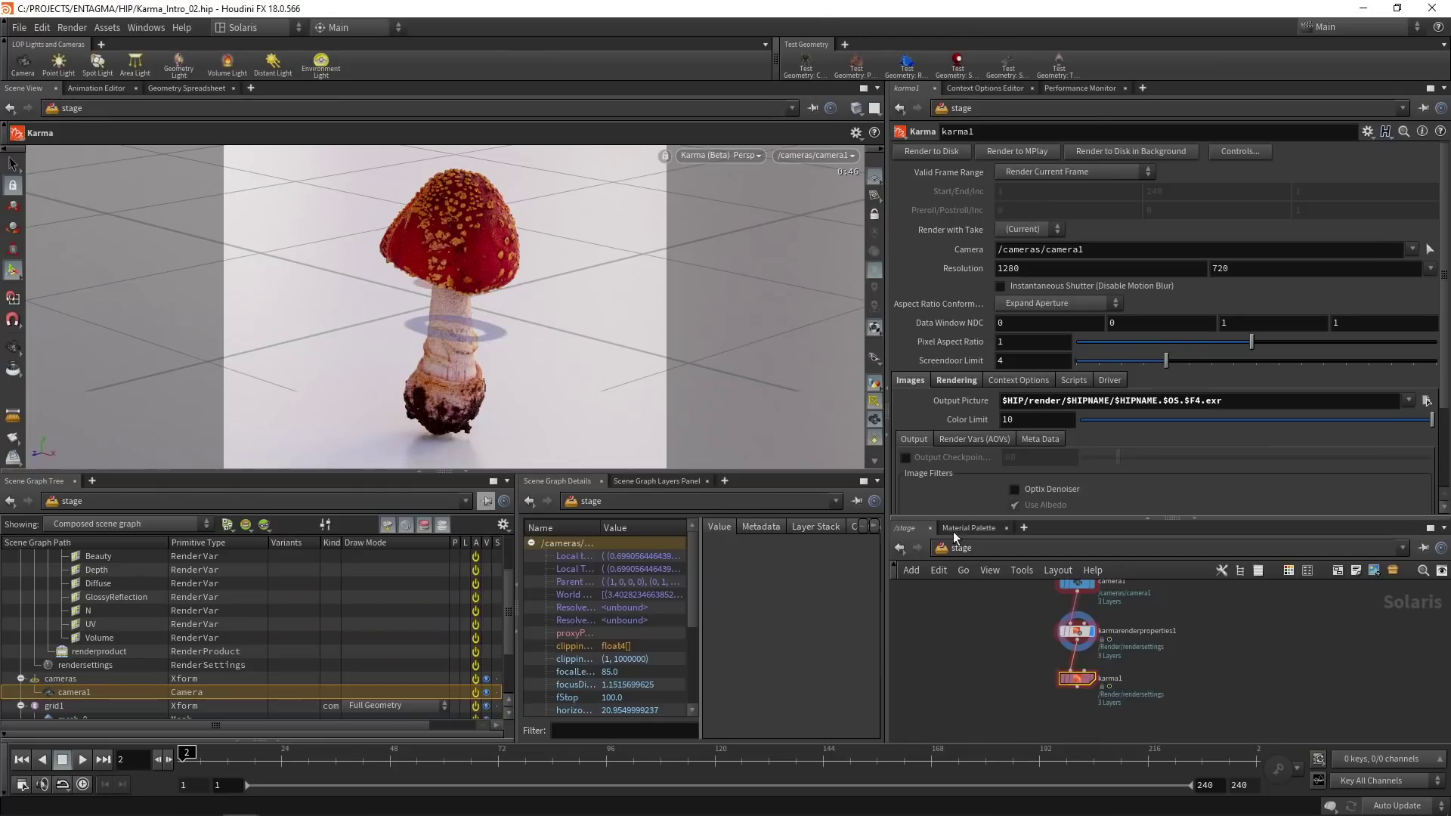
pyautogui.click(996, 646)
# Step: Frame all nodes and enlarge the network editor to show the full stage chain down to karma1
pyautogui.press('h')
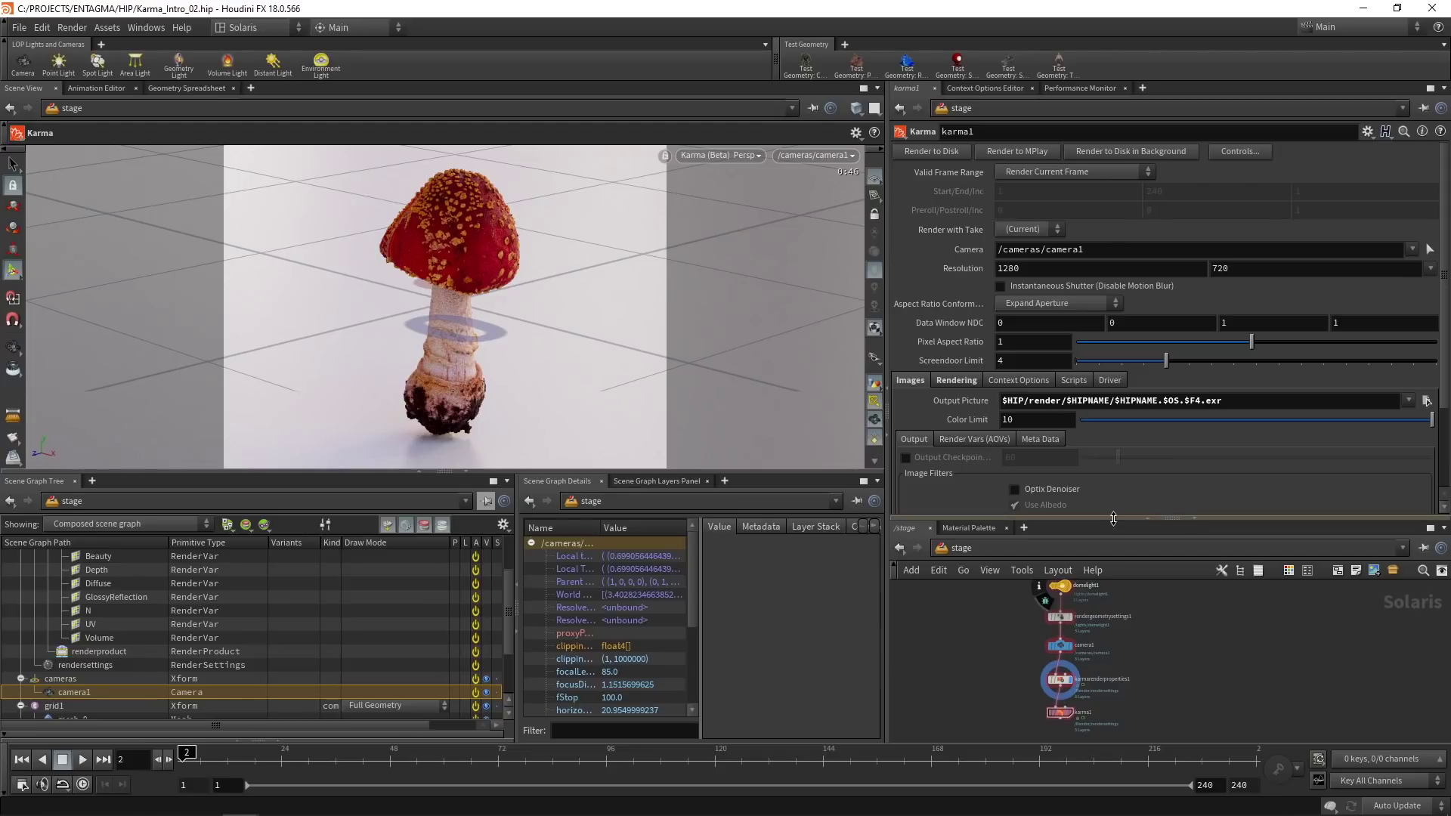
pyautogui.moveTo(1114, 518); pyautogui.dragTo(1111, 389)
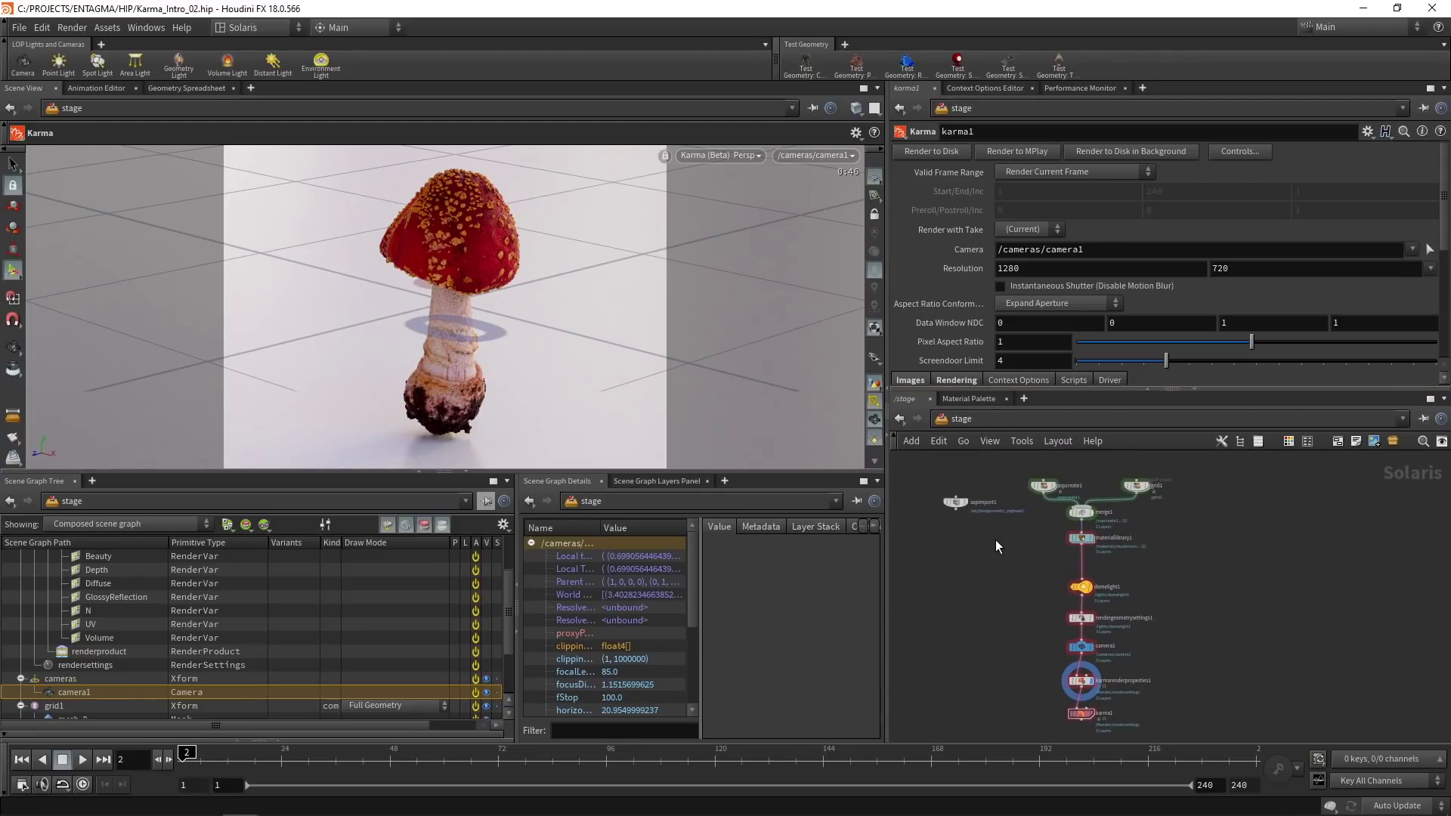